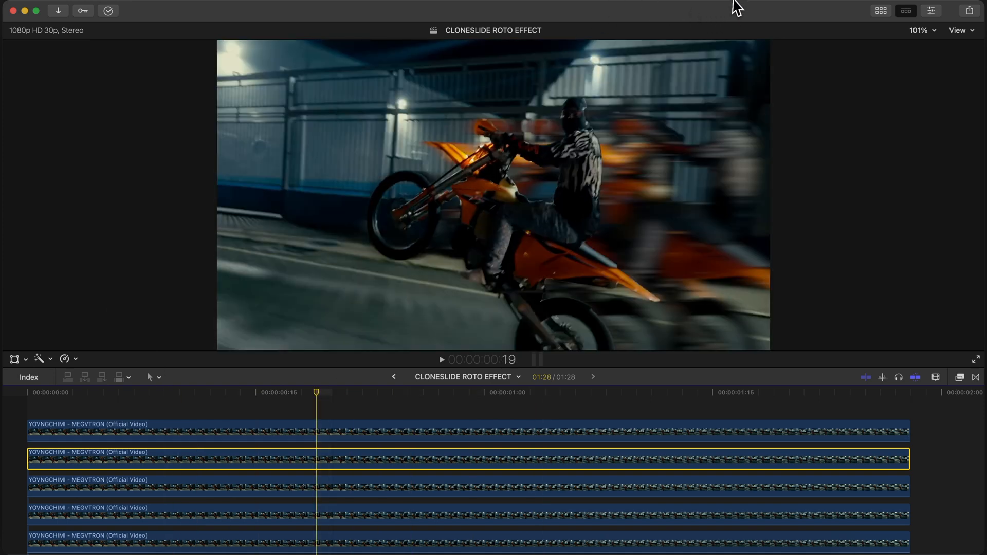
# Switch to the MotionVFX plugin manager and browse the plugins to find mRotoAI.
pyautogui.click(731, 2)
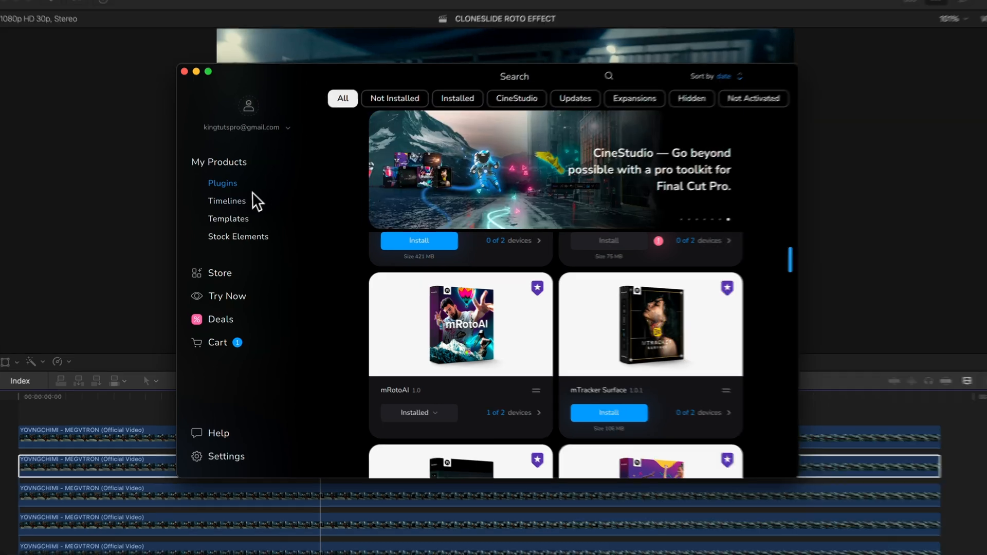
pyautogui.scroll(3, 259, 210)
pyautogui.scroll(-3, 455, 381)
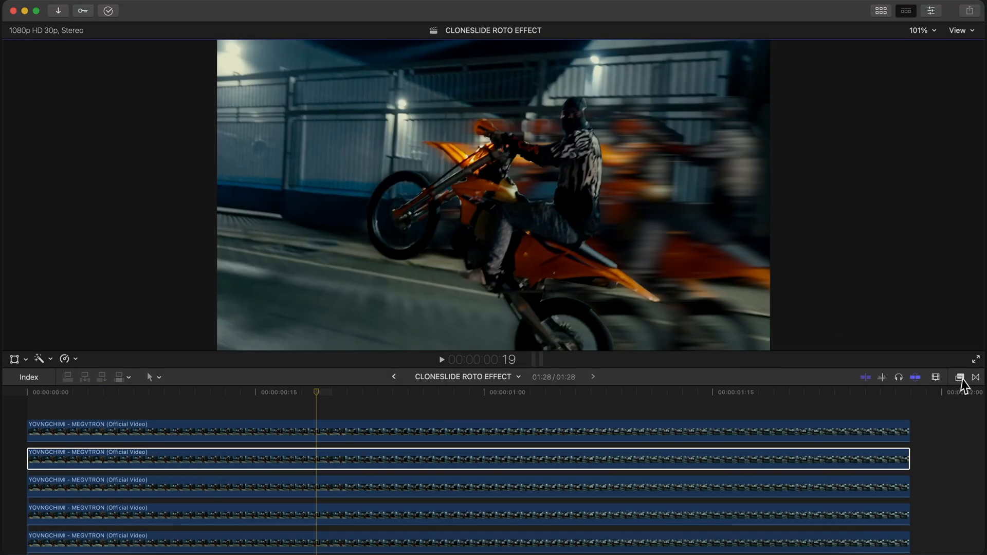
# Clear the stacked clip copies from the timeline, keeping only the primary storyline clip, and play it back.
pyautogui.click(960, 378)
pyautogui.scroll(-2, 766, 511)
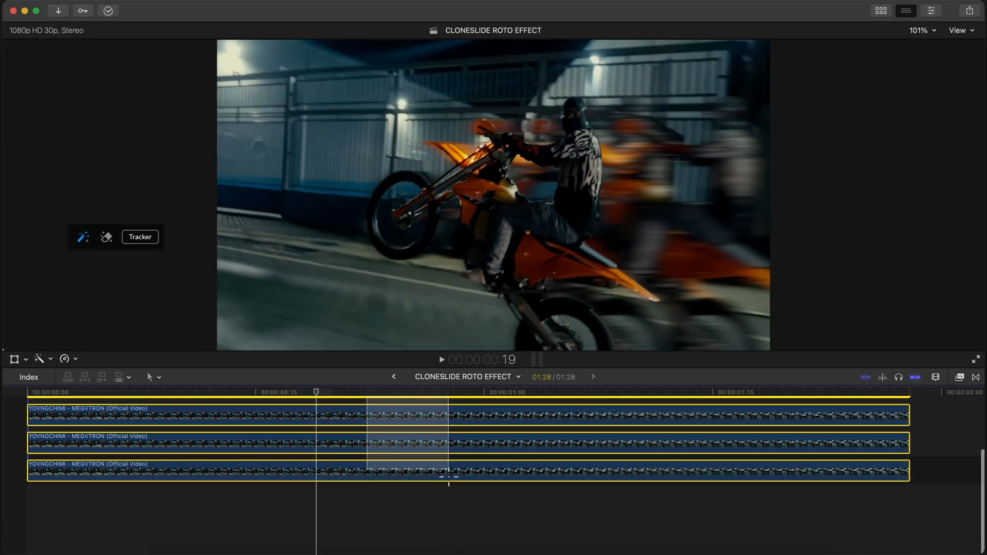
pyautogui.press('space')
pyautogui.press('space')
pyautogui.press('space')
pyautogui.press('space')
# Split the clip at about 00:00:00:09 and 00:00:01:19, and duplicate the middle segment onto the layer above.
pyautogui.click(136, 467)
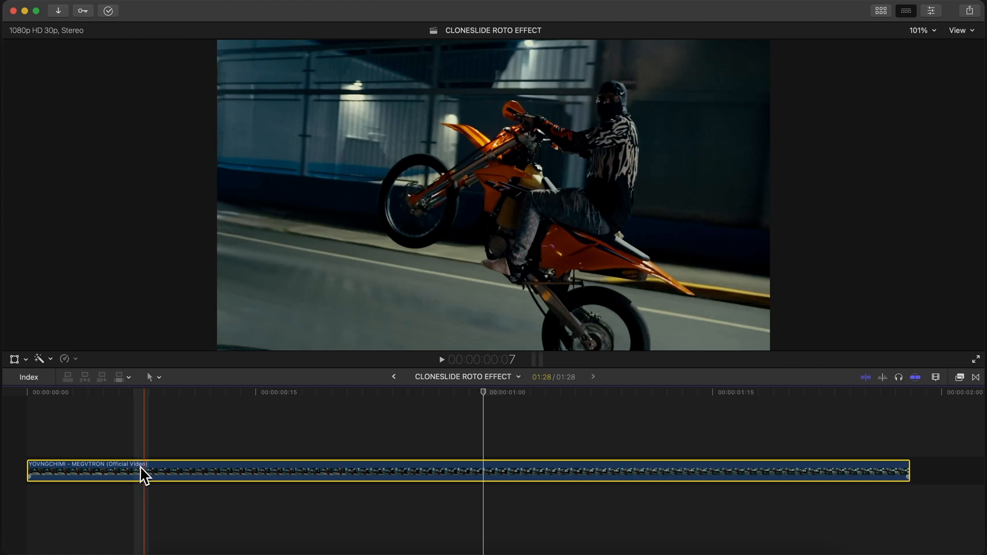
pyautogui.press('super+b')
pyautogui.click(769, 469)
pyautogui.press('super+b')
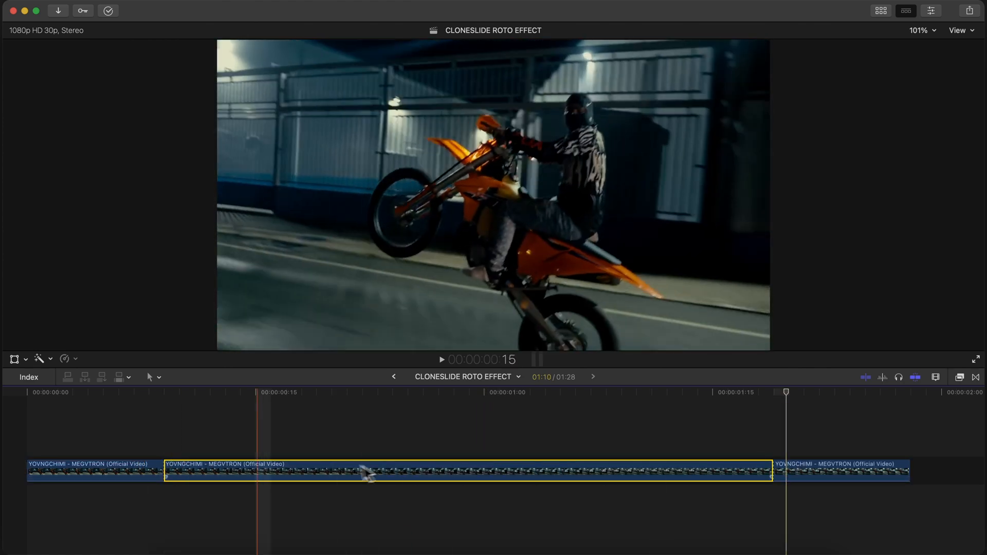
pyautogui.click(171, 392)
pyautogui.moveTo(408, 465); pyautogui.dragTo(408, 440)
# Apply the mRotoAI effect to the upper duplicate clip and show its settings in the inspector.
pyautogui.click(959, 377)
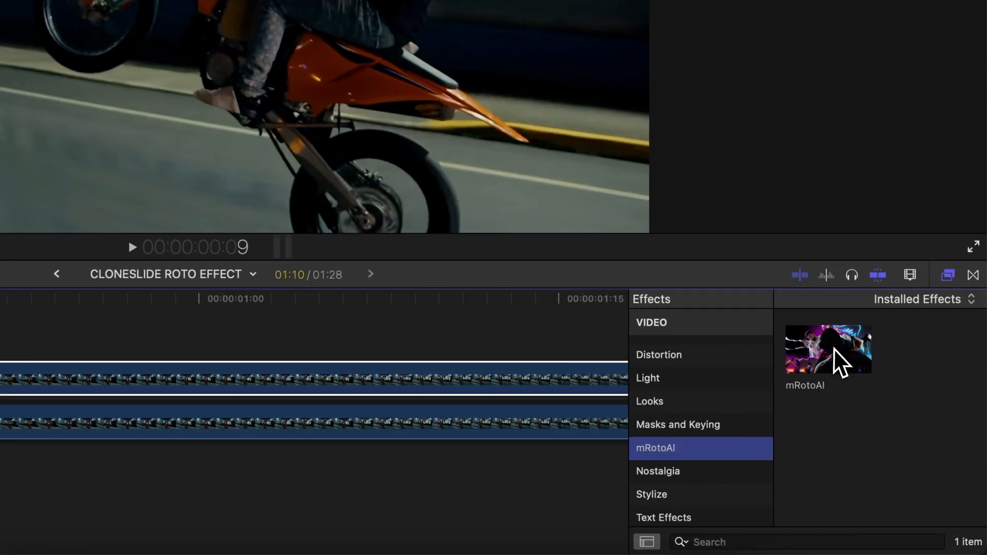
pyautogui.moveTo(835, 351); pyautogui.dragTo(222, 440)
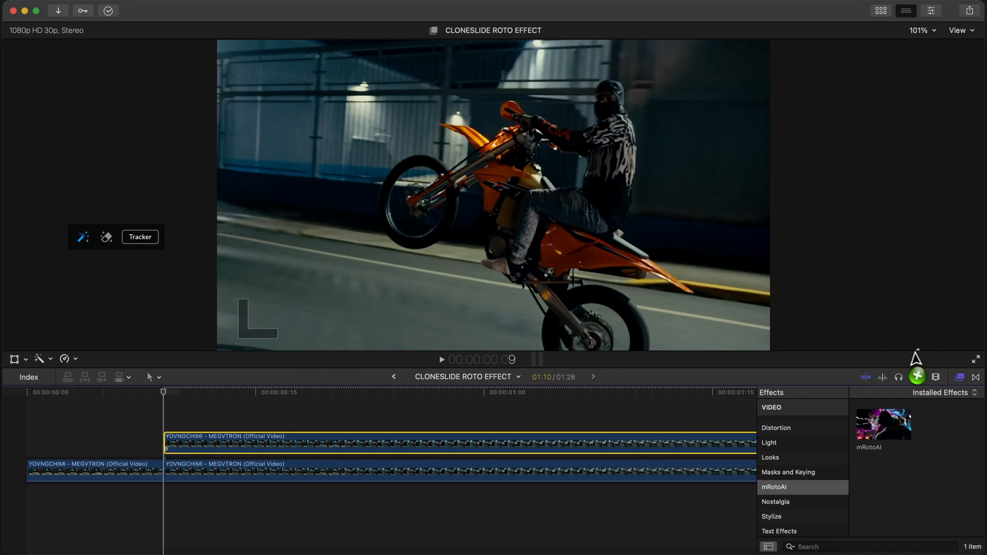
pyautogui.click(971, 375)
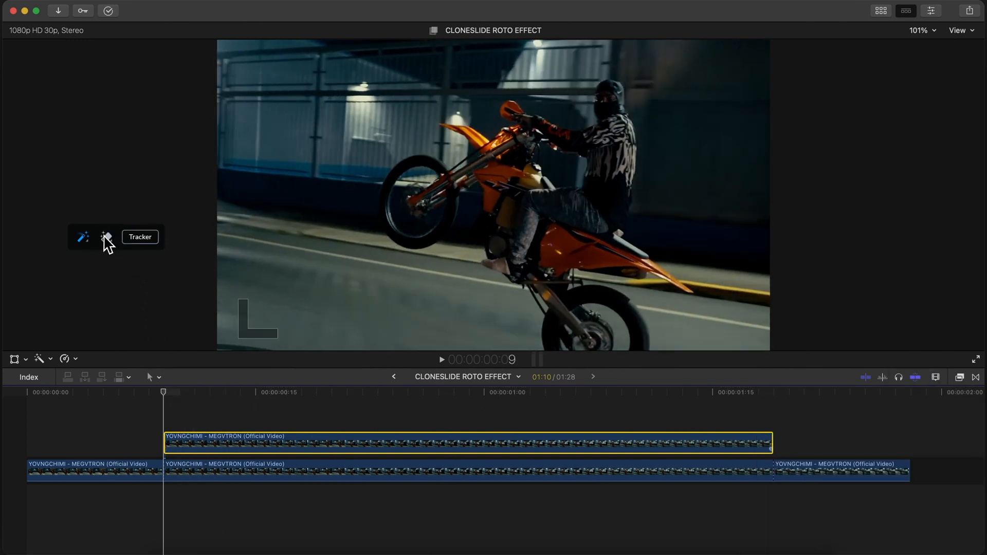
pyautogui.press('super+4')
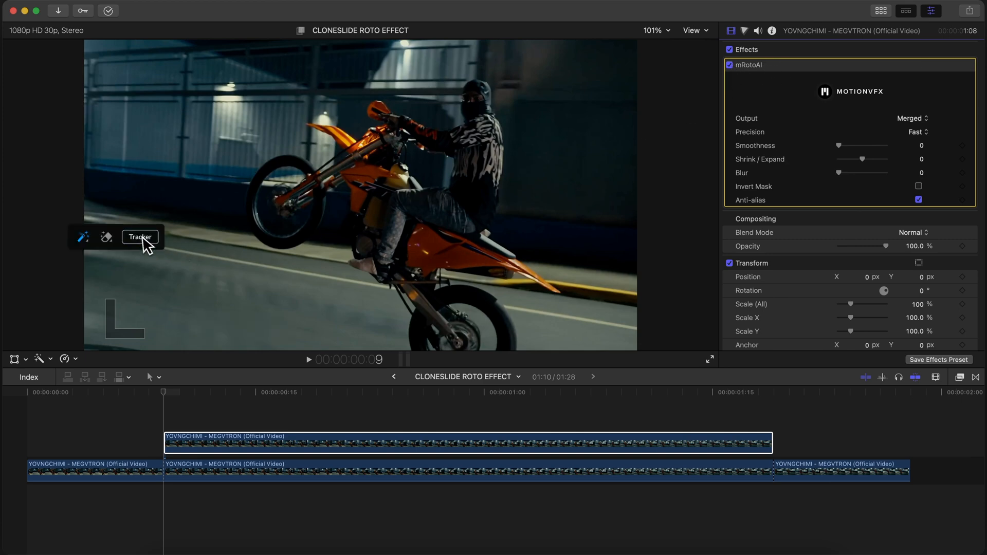
# Try the manual mask brush at a slightly smaller size by painting a curved stroke over the motorcycle's body.
pyautogui.moveTo(199, 329)
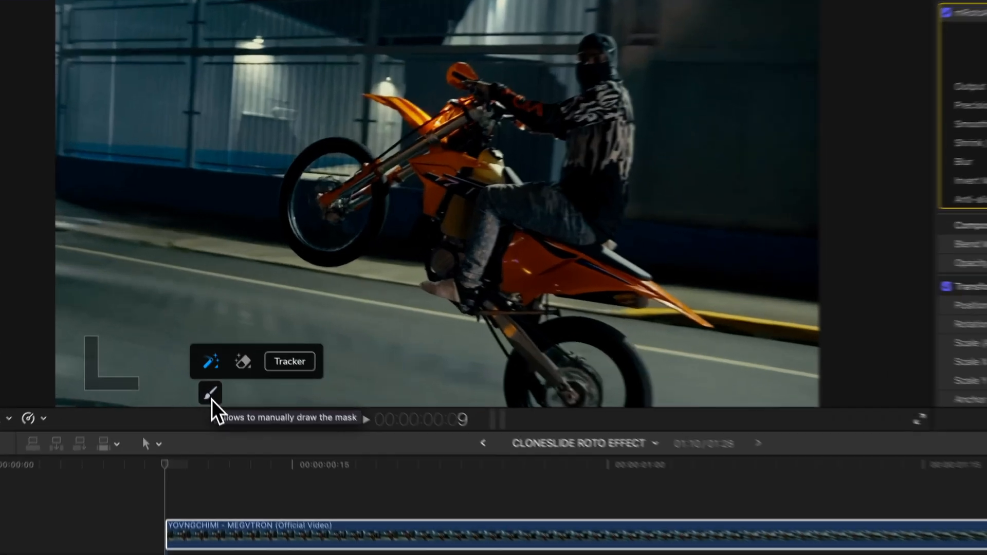
pyautogui.click(211, 400)
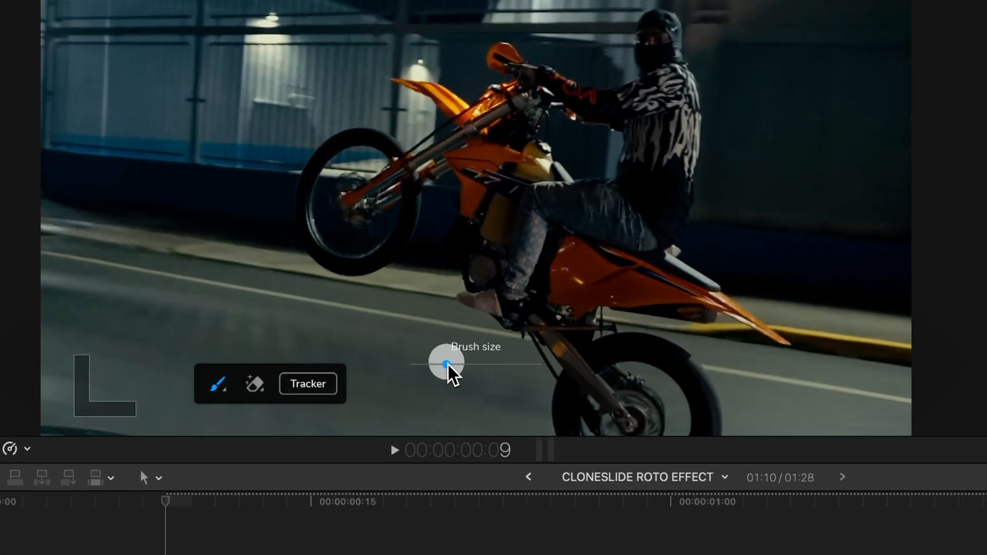
pyautogui.moveTo(448, 365)
pyautogui.mouseDown()
pyautogui.moveTo(473, 365)
pyautogui.moveTo(439, 365)
pyautogui.mouseUp()
pyautogui.moveTo(501, 170)
pyautogui.mouseDown()
pyautogui.moveTo(441, 165)
pyautogui.moveTo(537, 214)
pyautogui.mouseUp()
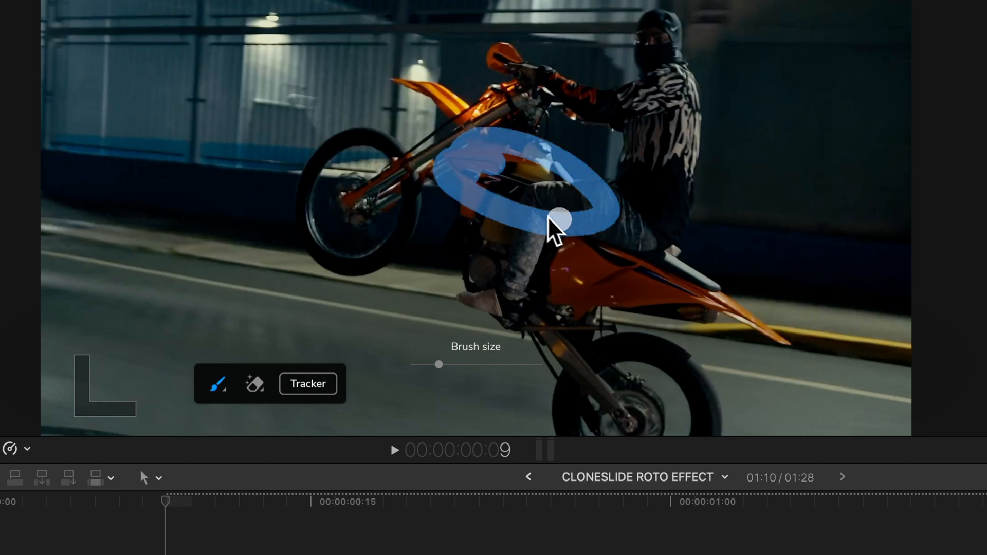
pyautogui.press('super+z')
pyautogui.moveTo(507, 124)
pyautogui.mouseDown()
pyautogui.moveTo(480, 154)
pyautogui.moveTo(570, 238)
pyautogui.mouseUp()
# Erase the painted mask stroke, using the smart eraser first and the manual eraser for the rest.
pyautogui.click(255, 385)
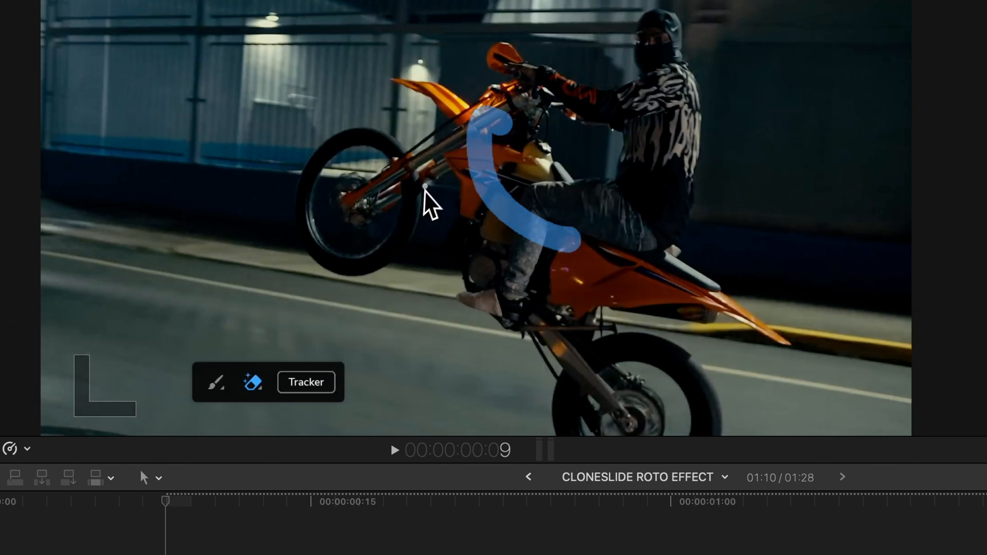
pyautogui.moveTo(480, 122)
pyautogui.mouseDown()
pyautogui.moveTo(505, 188)
pyautogui.moveTo(520, 139)
pyautogui.moveTo(506, 164)
pyautogui.mouseUp()
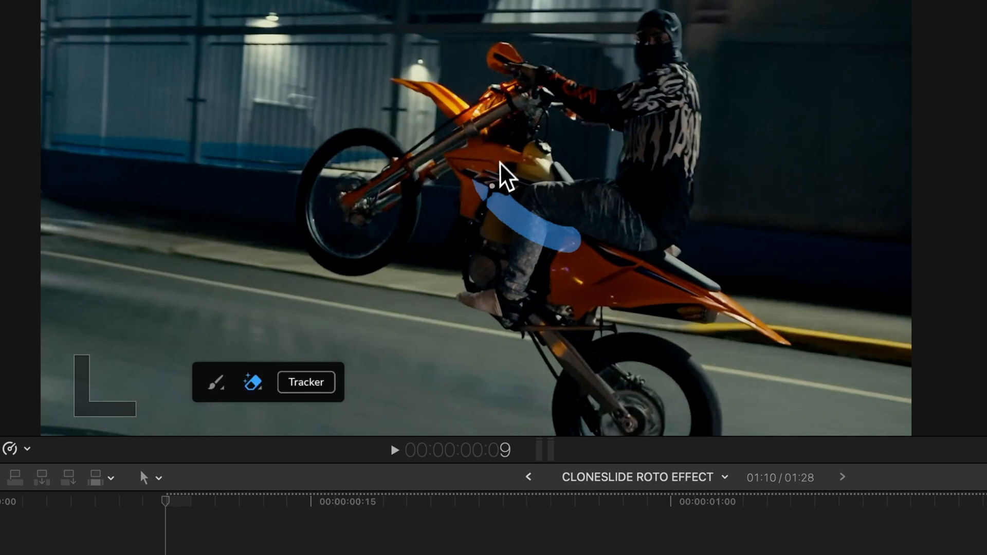
pyautogui.click(259, 388)
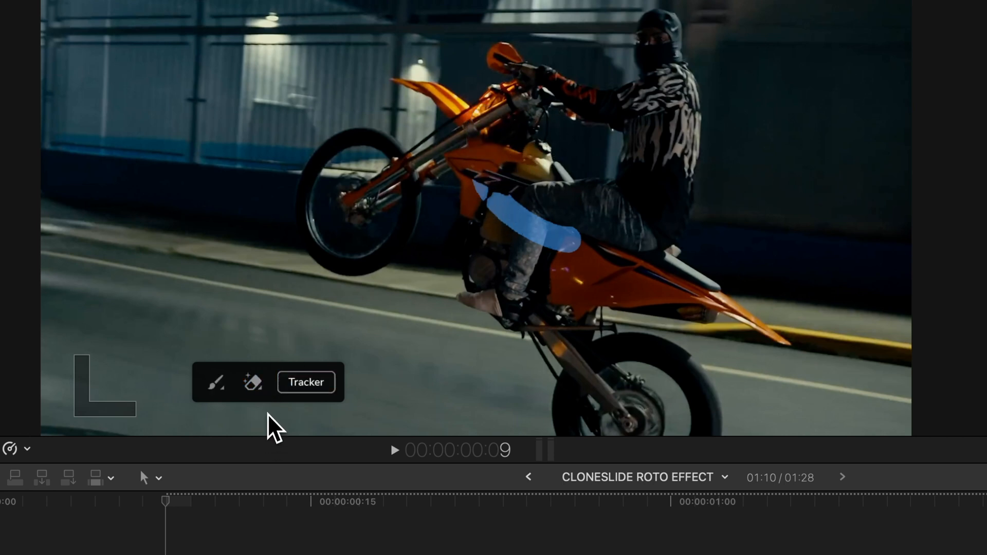
pyautogui.click(262, 389)
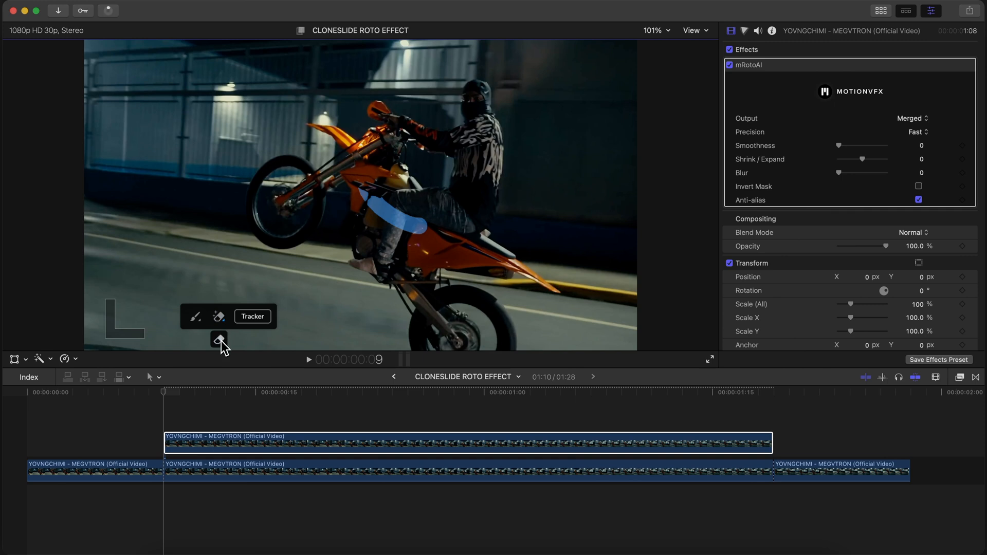
pyautogui.click(220, 340)
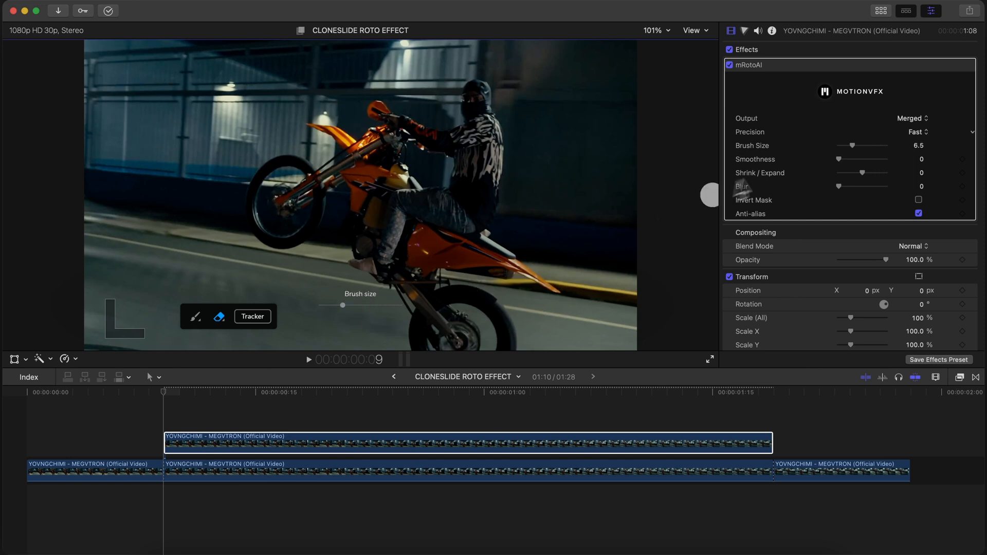
# Mask the motorcycle and rider with the smart brush at the upper clip's first frame, and track the mask forward.
pyautogui.click(197, 319)
pyautogui.click(198, 339)
pyautogui.click(216, 319)
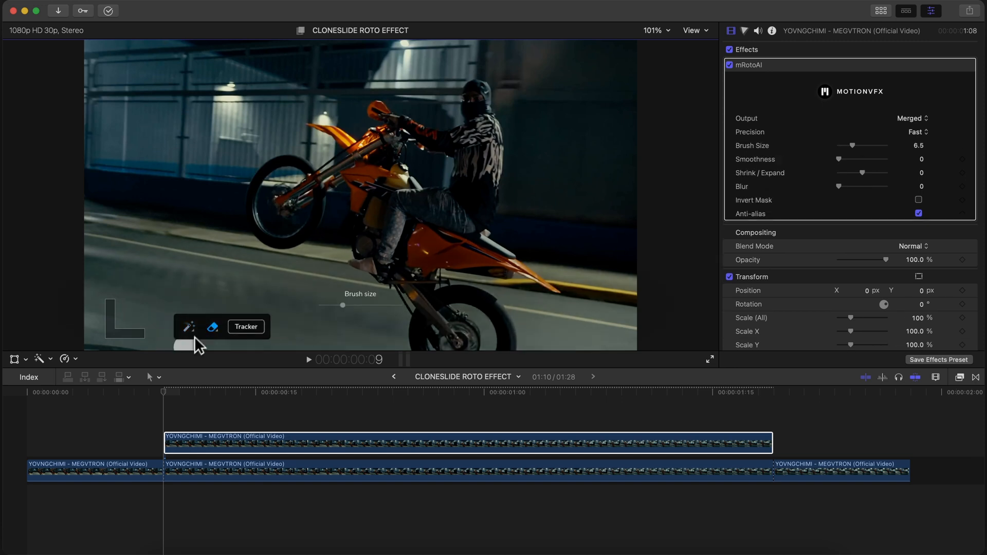
pyautogui.click(191, 328)
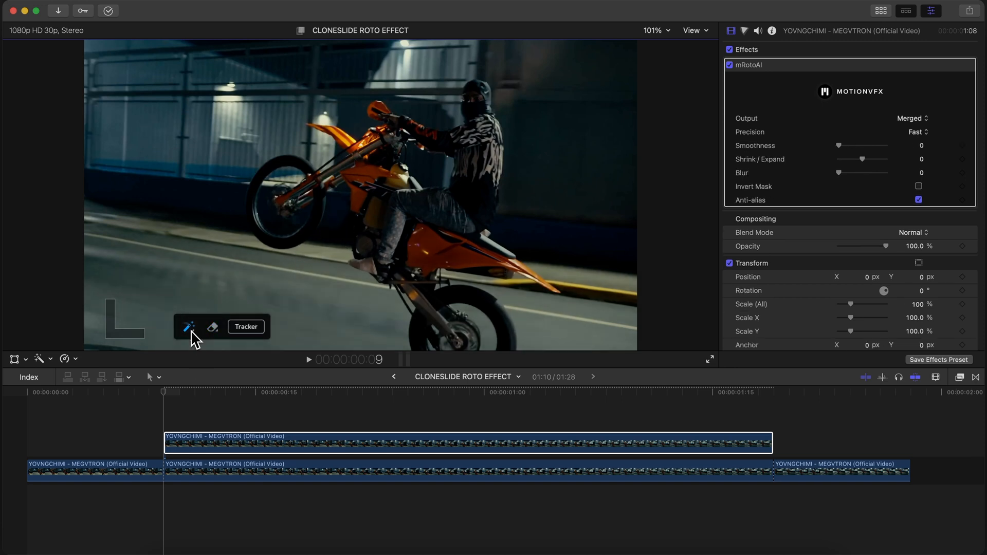
pyautogui.click(164, 392)
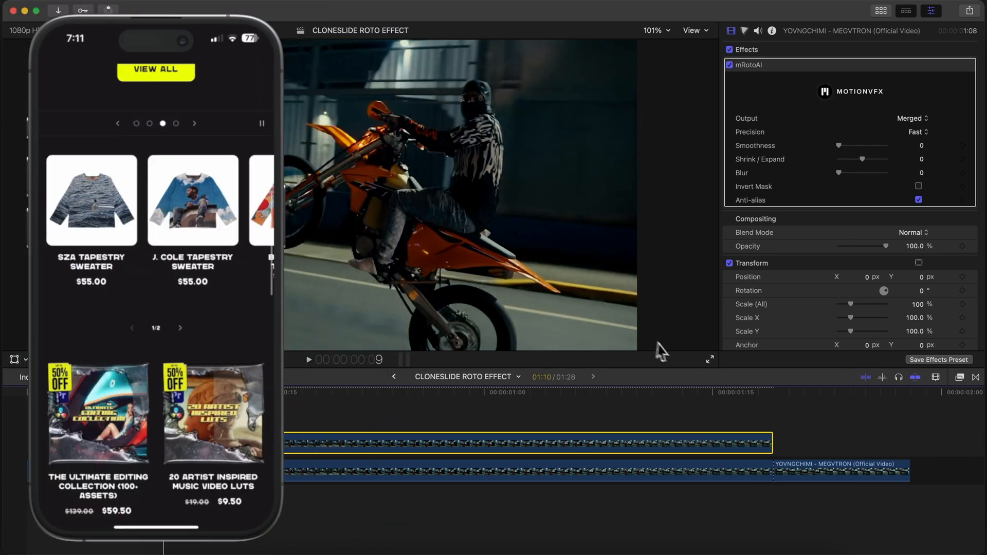
pyautogui.click(773, 394)
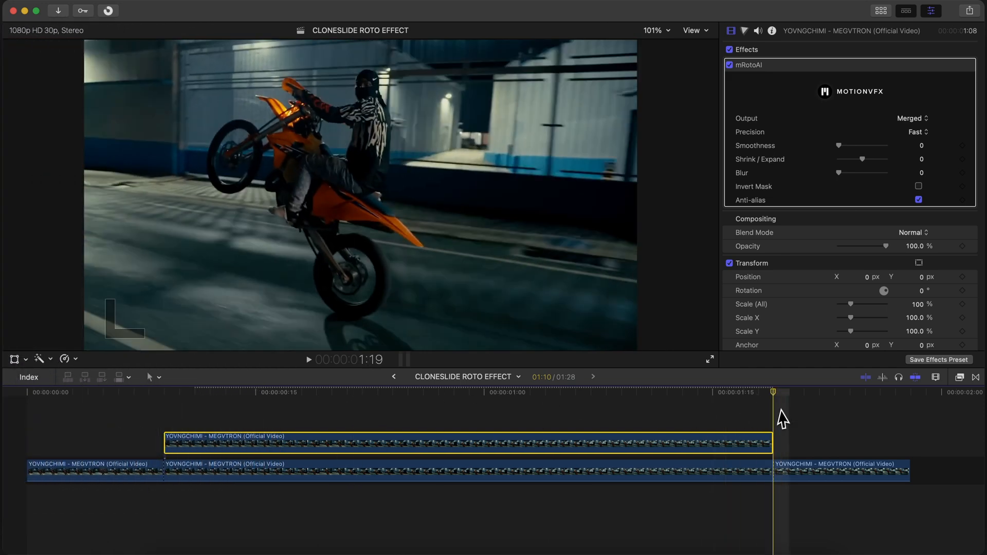
pyautogui.click(163, 394)
pyautogui.moveTo(322, 186)
pyautogui.mouseDown()
pyautogui.moveTo(267, 168)
pyautogui.moveTo(253, 191)
pyautogui.moveTo(252, 252)
pyautogui.moveTo(306, 269)
pyautogui.moveTo(435, 159)
pyautogui.moveTo(481, 248)
pyautogui.moveTo(513, 326)
pyautogui.mouseUp()
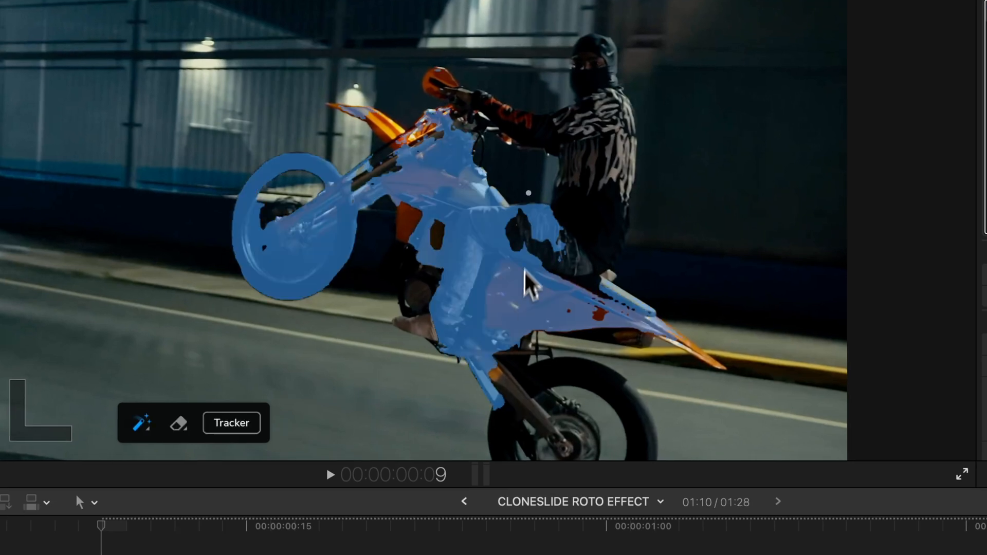
pyautogui.moveTo(558, 231); pyautogui.dragTo(596, 63)
pyautogui.moveTo(596, 287); pyautogui.dragTo(589, 277)
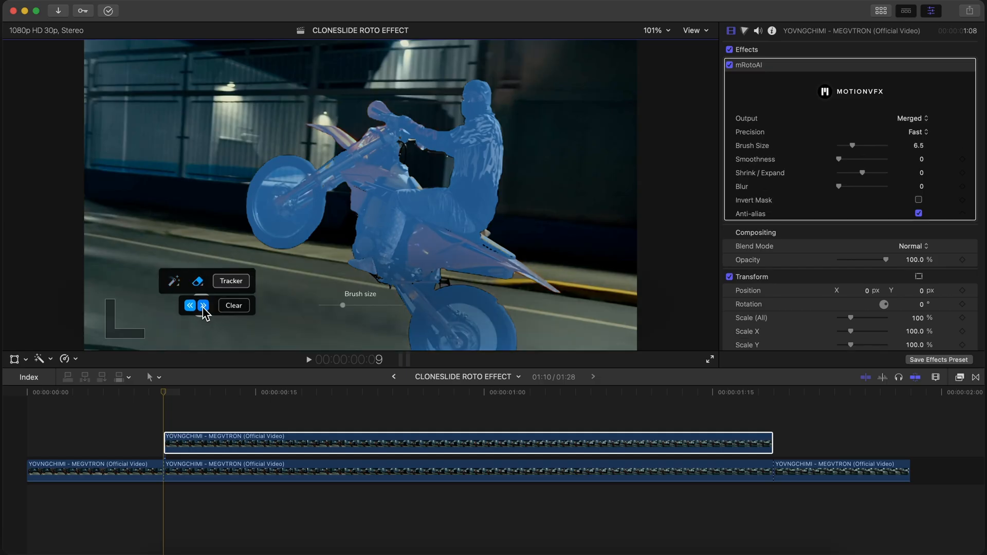
pyautogui.click(204, 306)
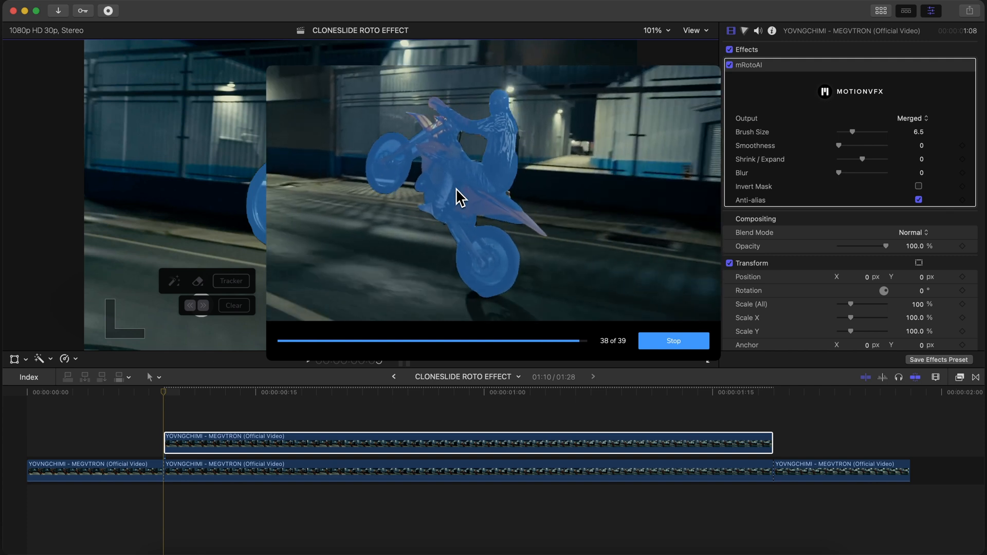
# Set the mRotoAI output to Masked Video, Shrink / Expand to -0.09 and Blur to 0.1.
pyautogui.click(250, 440)
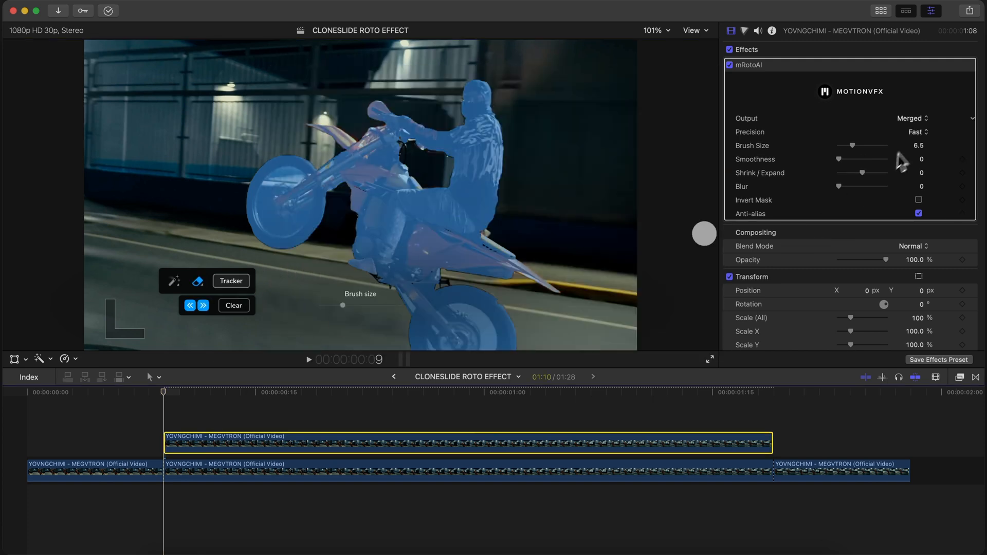
pyautogui.click(912, 119)
pyautogui.click(921, 146)
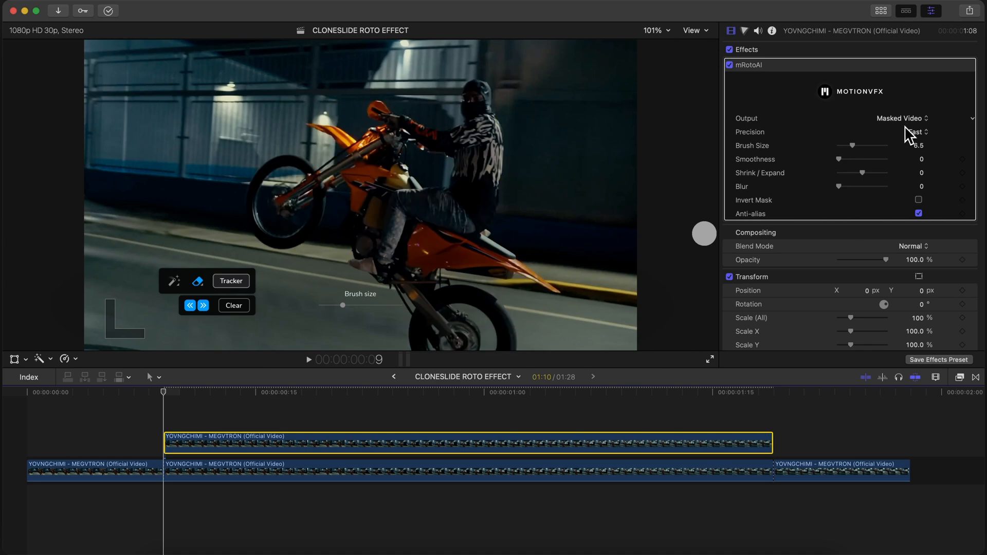
pyautogui.click(181, 446)
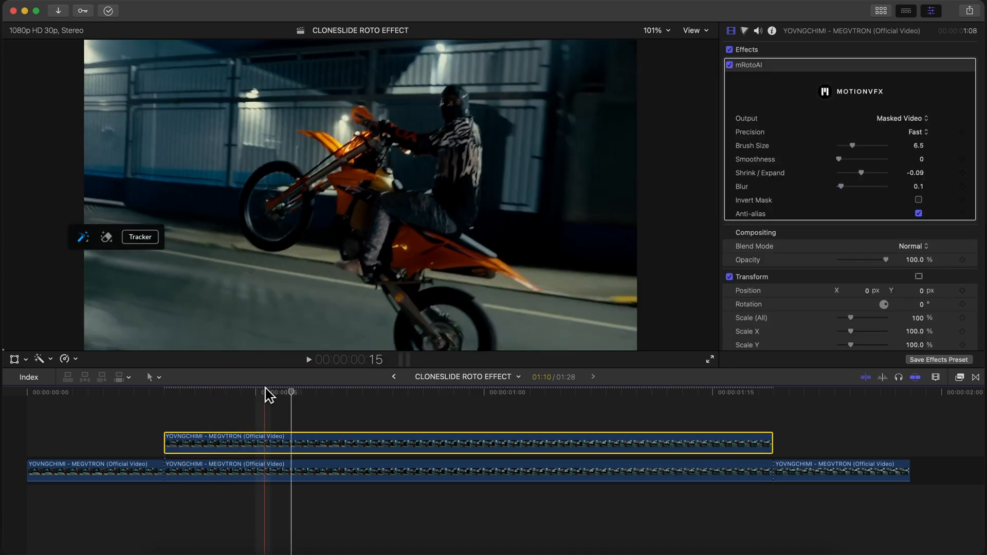
# Duplicate the masked clip onto the layer above and add a Transform keyframe to the lower copy at its start.
pyautogui.click(210, 411)
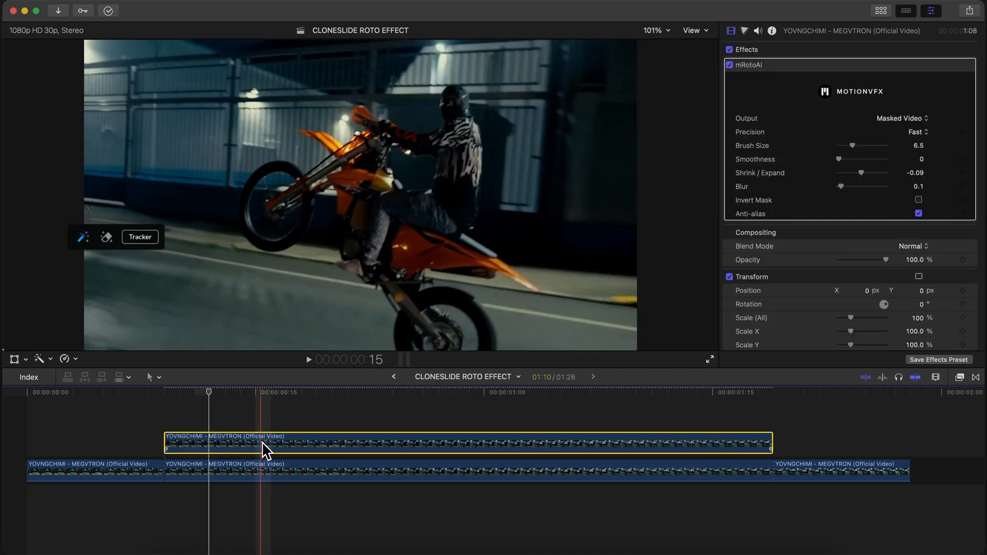
pyautogui.moveTo(263, 442); pyautogui.dragTo(267, 425)
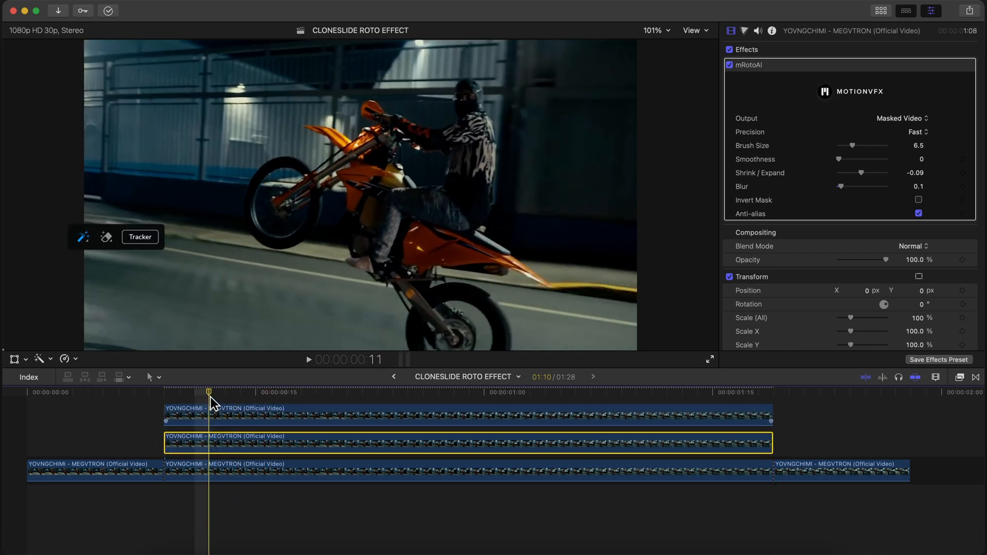
pyautogui.moveTo(209, 396); pyautogui.dragTo(165, 392)
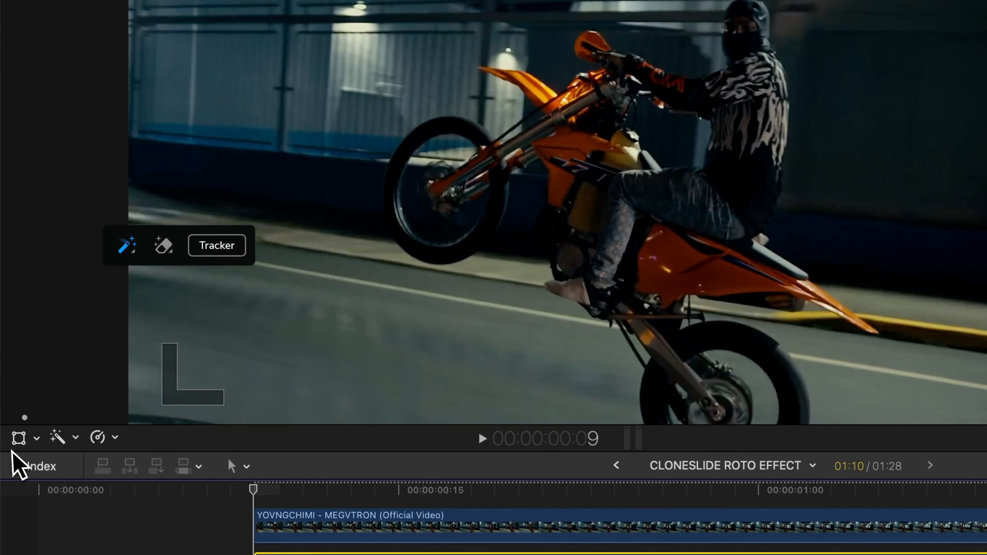
pyautogui.click(15, 359)
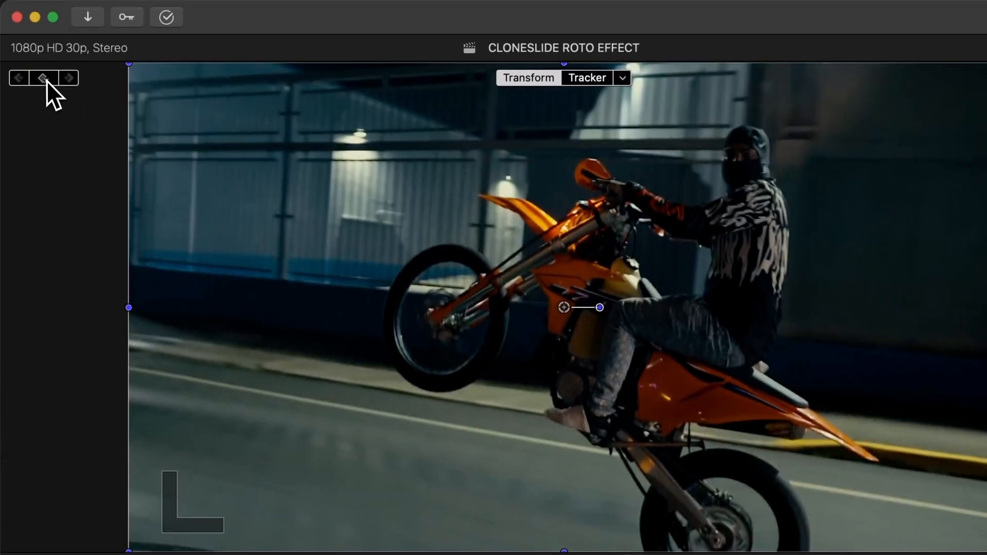
pyautogui.click(44, 68)
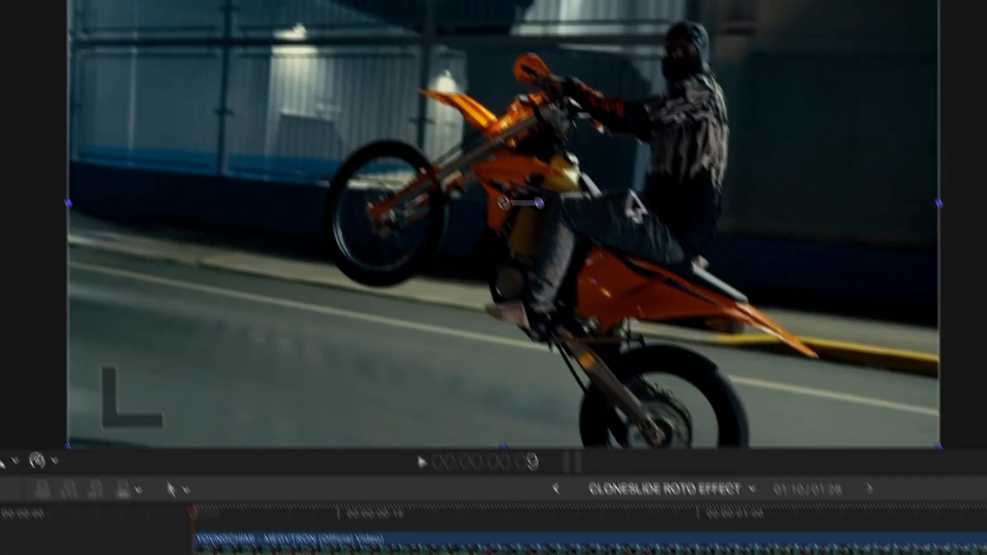
# Keyframe the lower masked copy's X position to 1573 px at frame 17.
pyautogui.moveTo(164, 392); pyautogui.dragTo(310, 392)
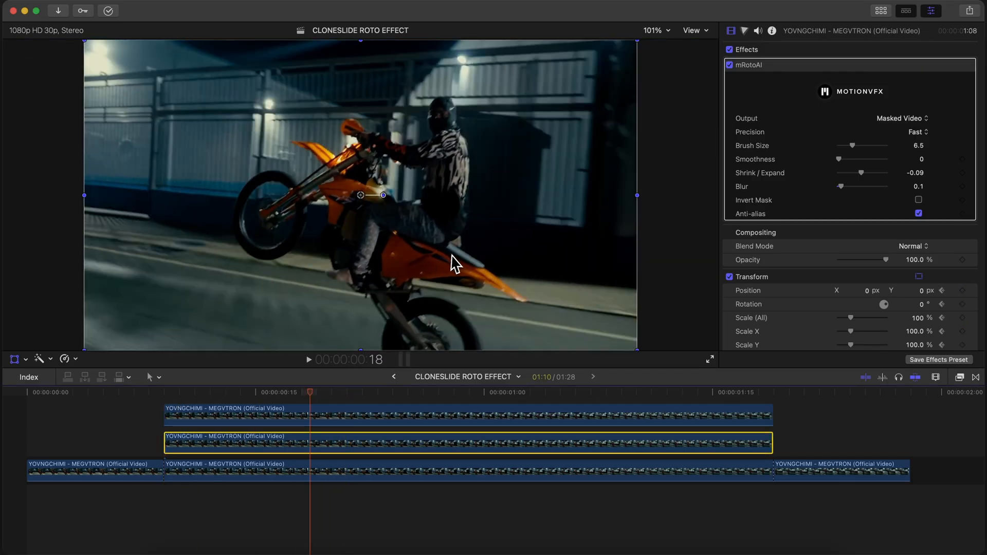
pyautogui.press('Left')
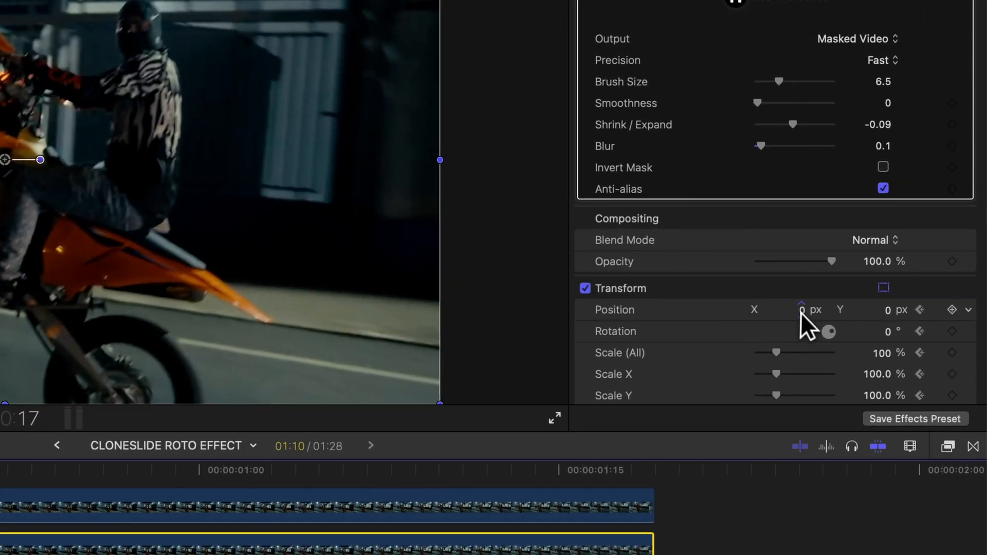
pyautogui.scroll(-3, 801, 234)
pyautogui.moveTo(801, 242); pyautogui.dragTo(801, 243)
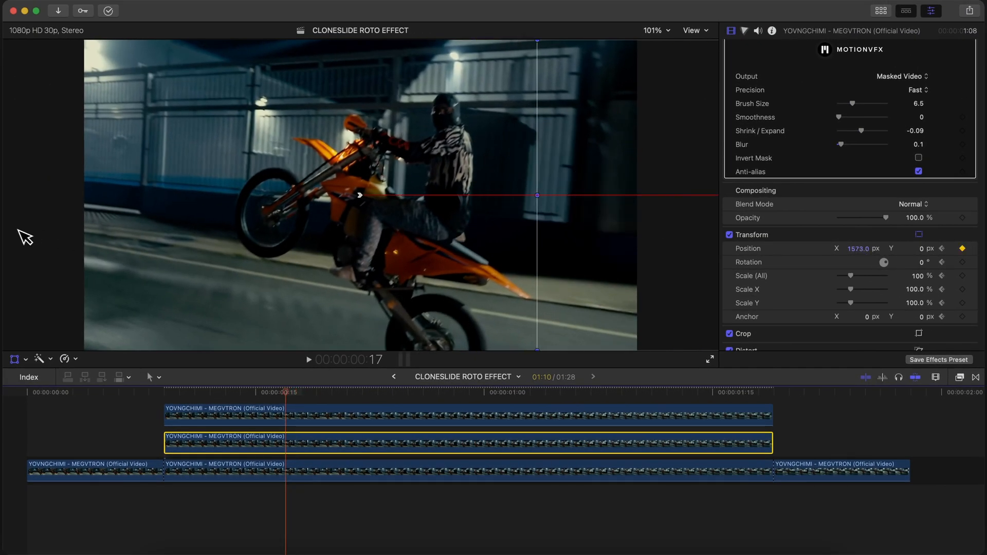
# Apply the Directional blur effect to the lower masked copy.
pyautogui.click(700, 49)
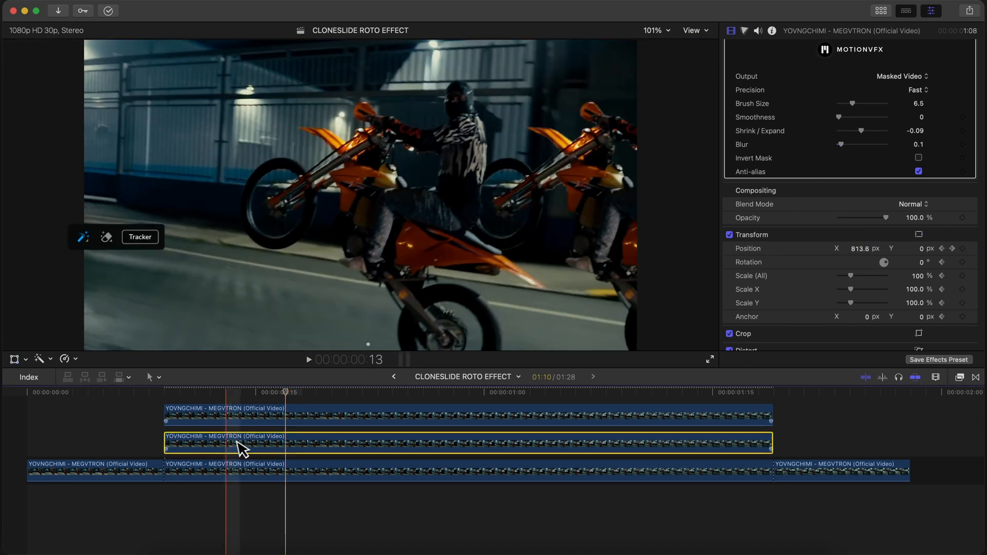
pyautogui.press('super+5')
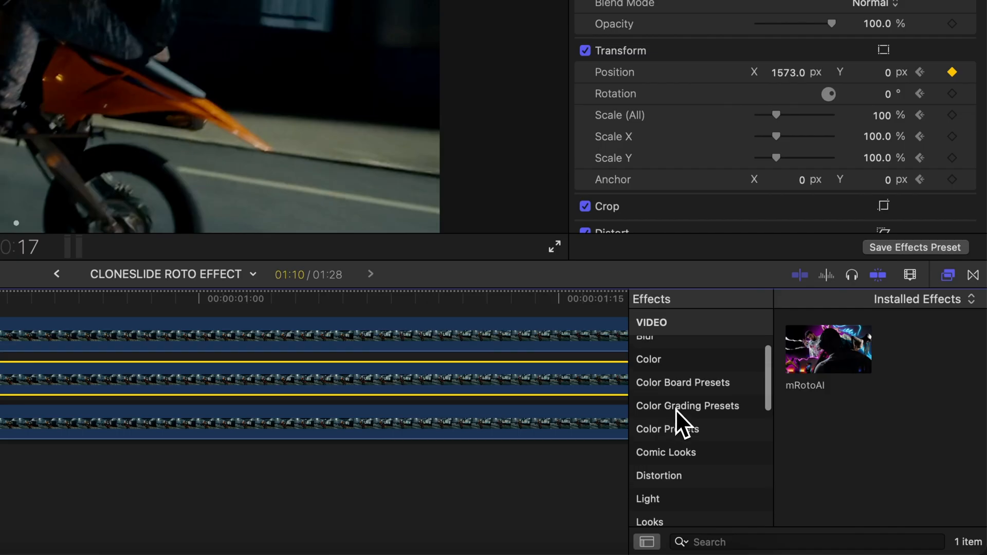
pyautogui.scroll(3, 792, 471)
pyautogui.click(787, 466)
pyautogui.moveTo(841, 361); pyautogui.dragTo(372, 378)
pyautogui.click(277, 391)
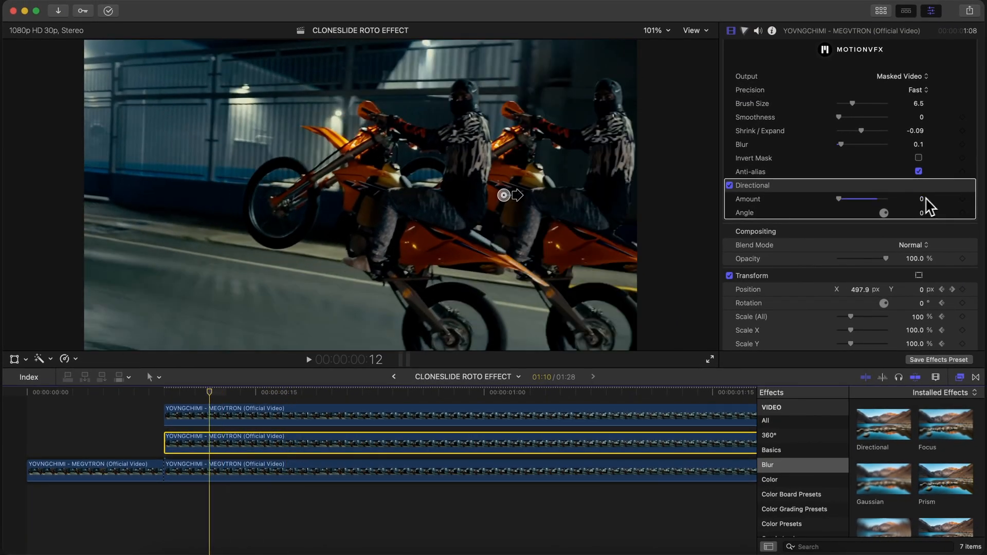
# Keyframe the lower masked copy's Directional Amount at 0 on frame 9 and at 111 on frame 11.
pyautogui.click(164, 392)
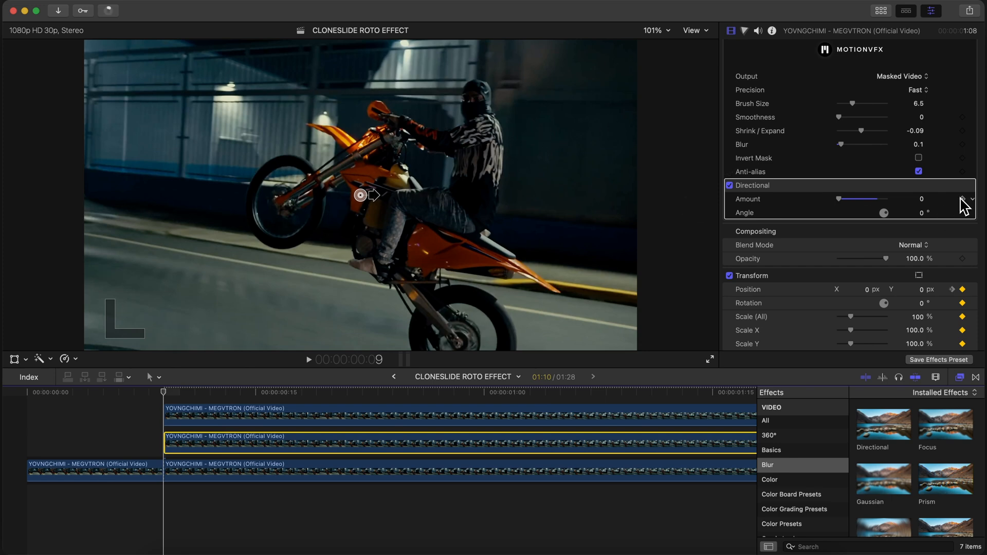
pyautogui.press('Right')
pyautogui.press('Right')
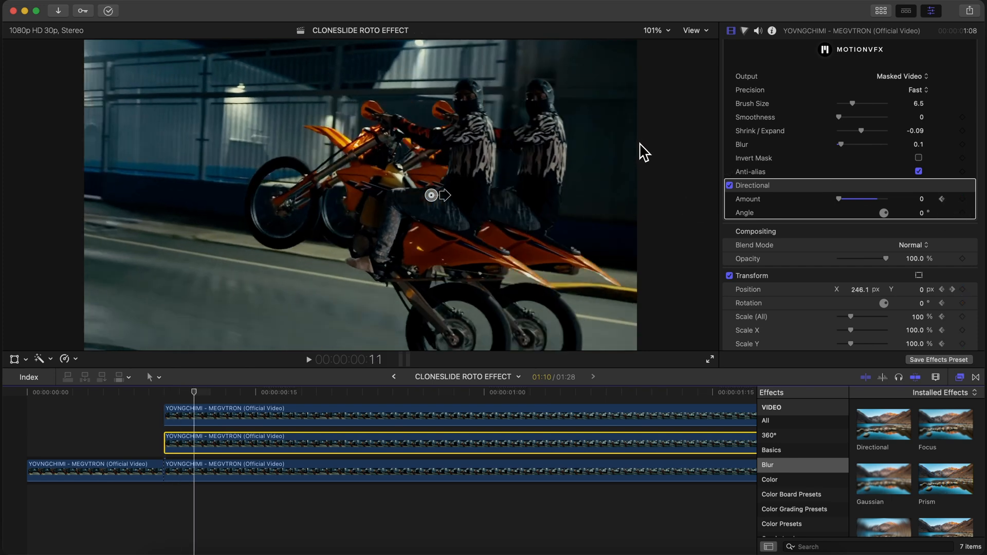
pyautogui.moveTo(861, 200); pyautogui.dragTo(918, 208)
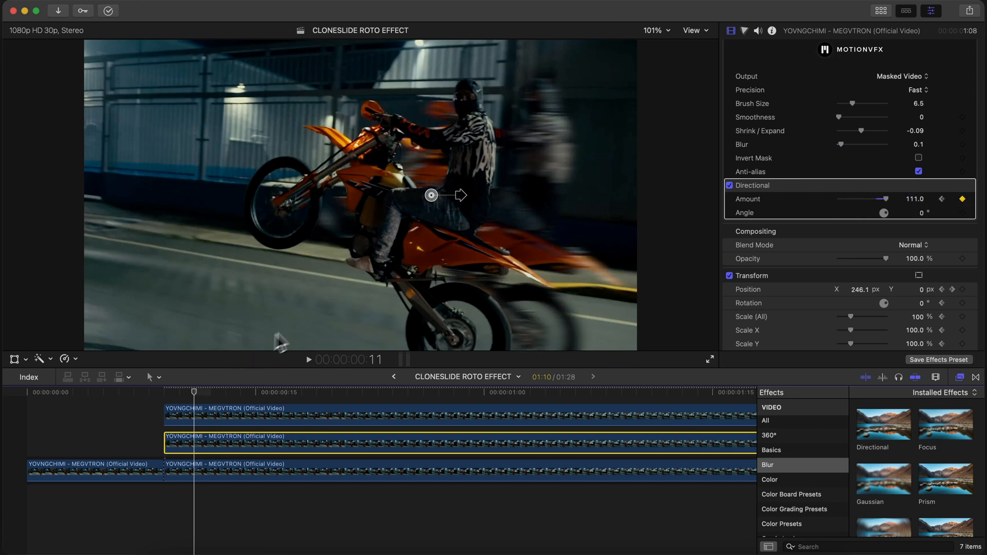
# Duplicate the blurred masked copy so that two sliding clones sit beneath the uppermost masked clip.
pyautogui.press('Right')
pyautogui.press('Right')
pyautogui.press('Right')
pyautogui.press('Right')
pyautogui.press('Right')
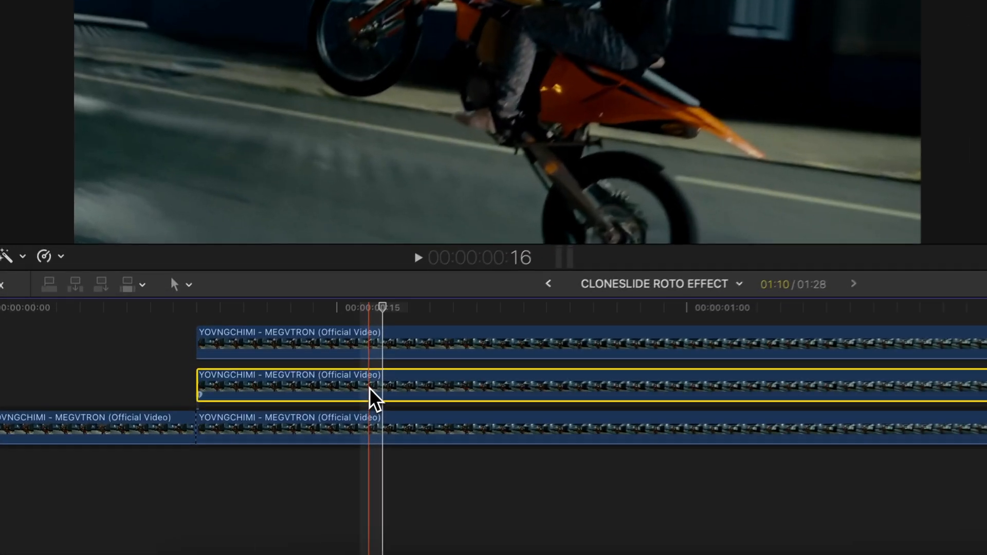
pyautogui.moveTo(280, 443); pyautogui.dragTo(278, 427)
pyautogui.moveTo(381, 348); pyautogui.dragTo(391, 383)
# Show the lowest clone's video animation, shift its starting Transform keyframe to about frame 12, and play the result.
pyautogui.rightClick(391, 383)
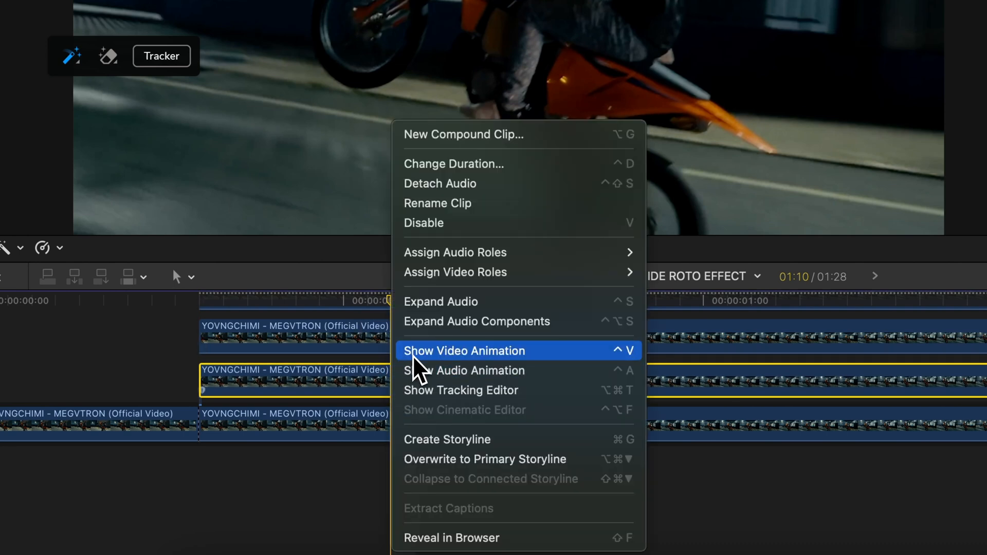
pyautogui.click(457, 352)
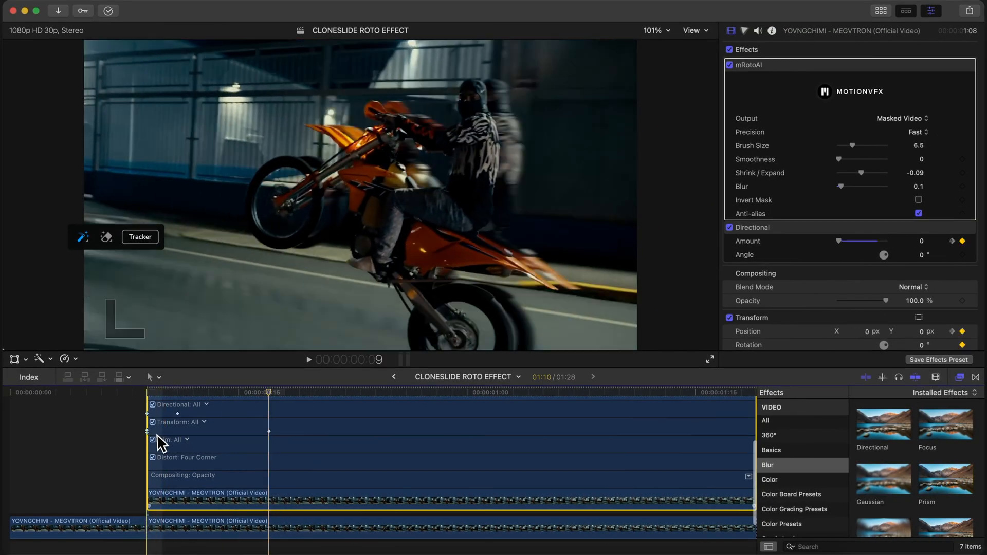
pyautogui.click(148, 432)
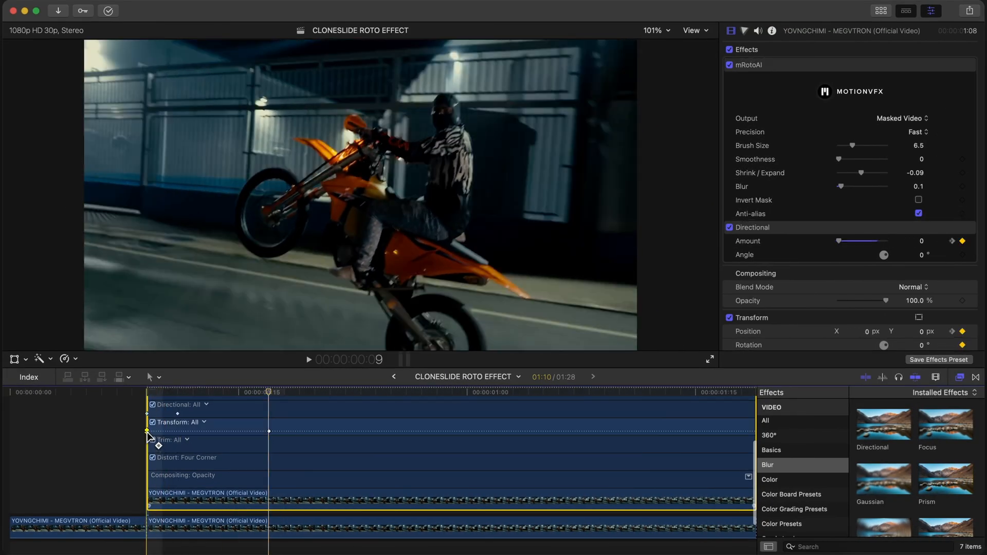
pyautogui.moveTo(148, 431); pyautogui.dragTo(213, 399)
pyautogui.click(204, 394)
pyautogui.press('space')
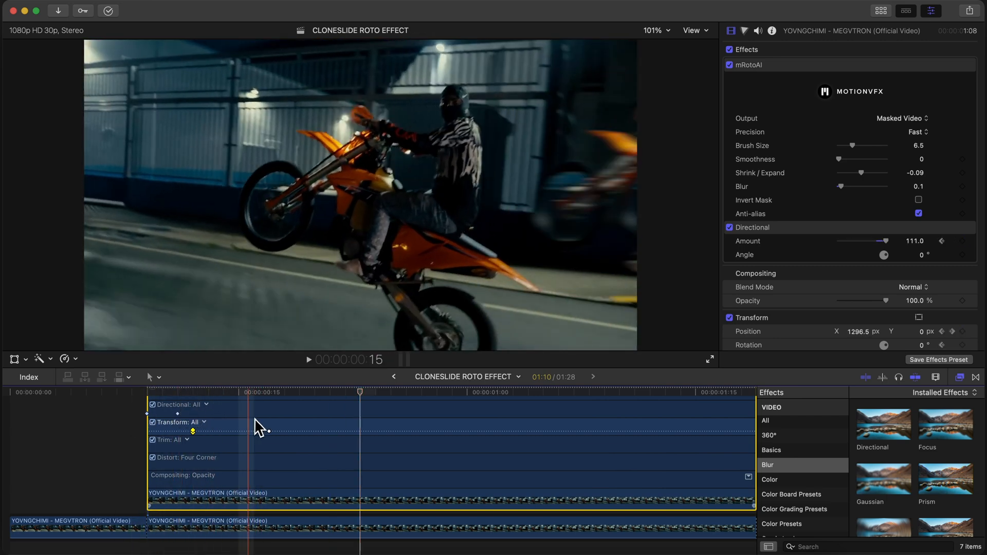
# Show the upper clone's video animation instead, shift its final Transform keyframe to about frame 21, and play the slide.
pyautogui.scroll(-3, 249, 430)
pyautogui.scroll(5, 208, 464)
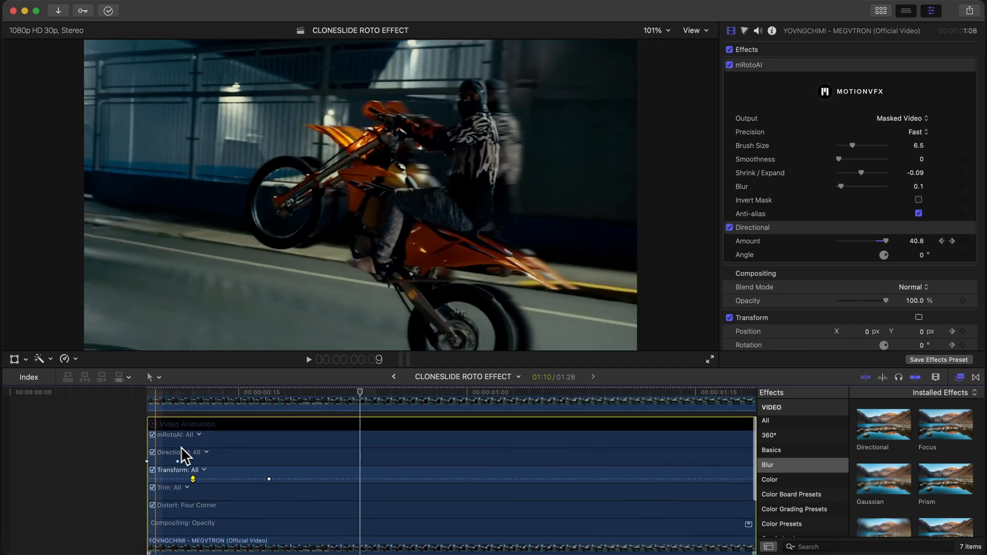
pyautogui.click(150, 424)
pyautogui.scroll(-3, 191, 496)
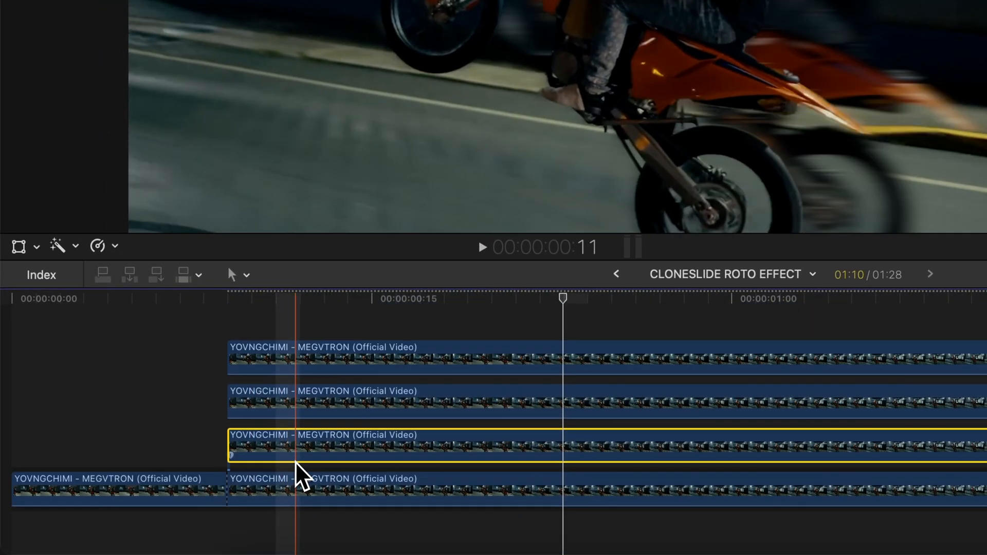
pyautogui.rightClick(295, 462)
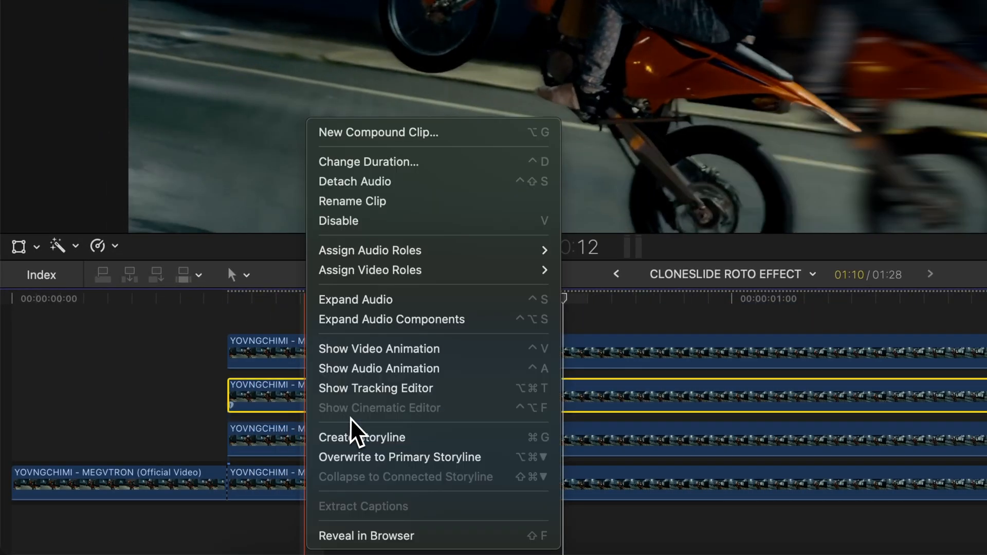
pyautogui.click(341, 348)
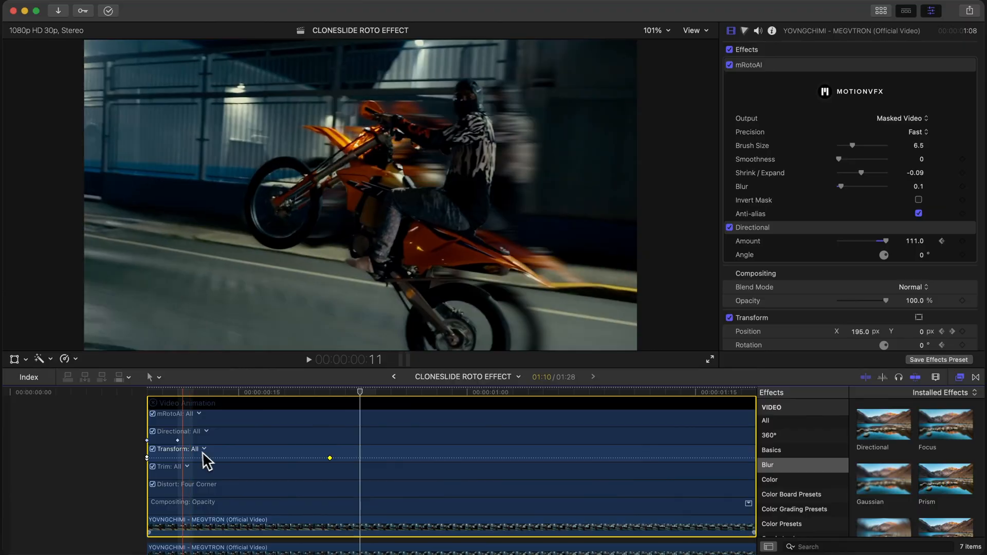
pyautogui.press('space')
pyautogui.press('space')
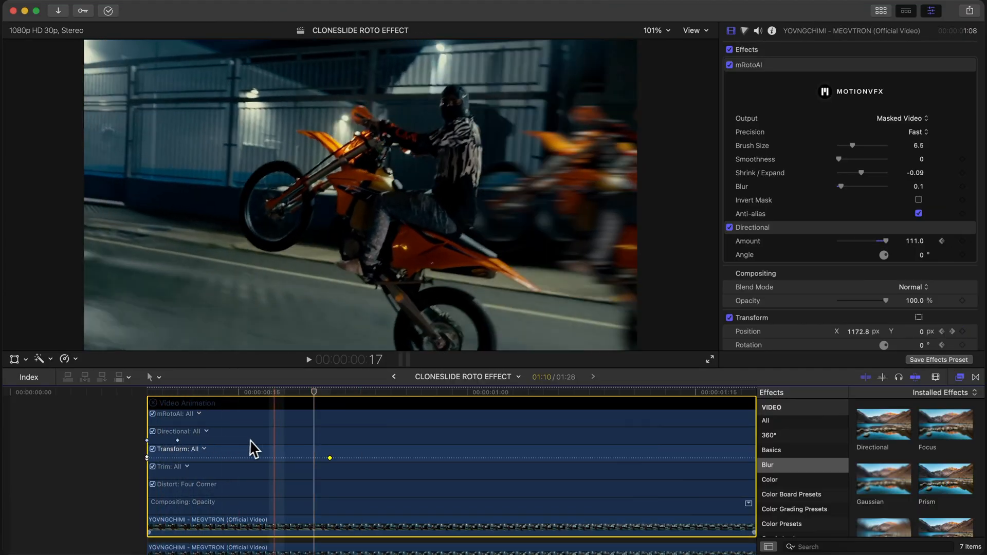
# Shift the lowest clone's final Transform keyframe to about frame 20 in its video animation.
pyautogui.hotkey('ctrl', 'v')
pyautogui.rightClick(187, 465)
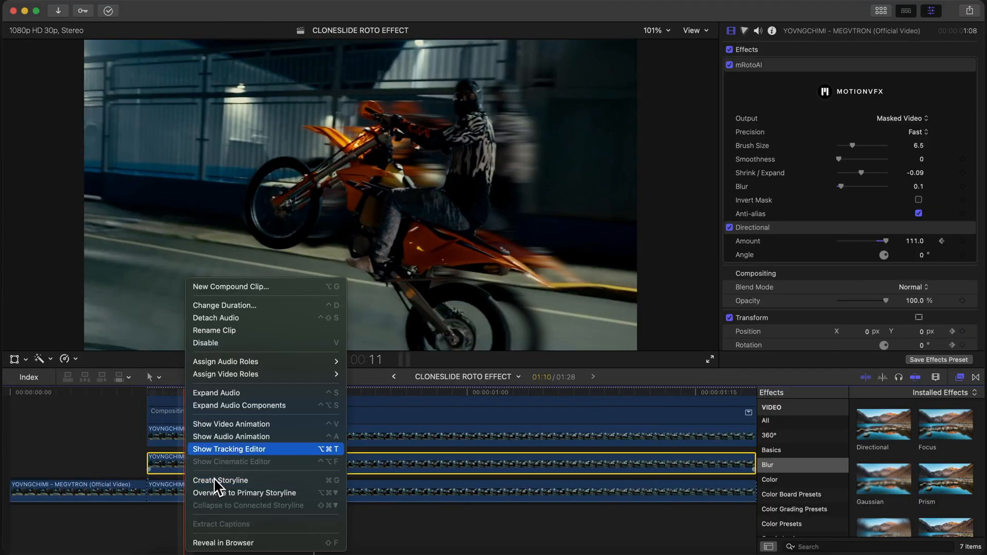
pyautogui.click(226, 425)
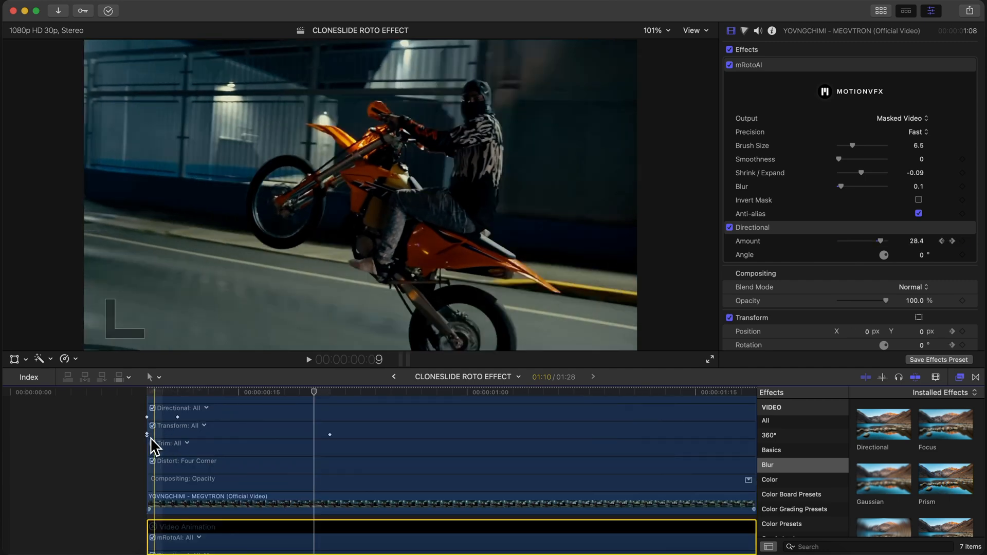
pyautogui.scroll(-3, 337, 448)
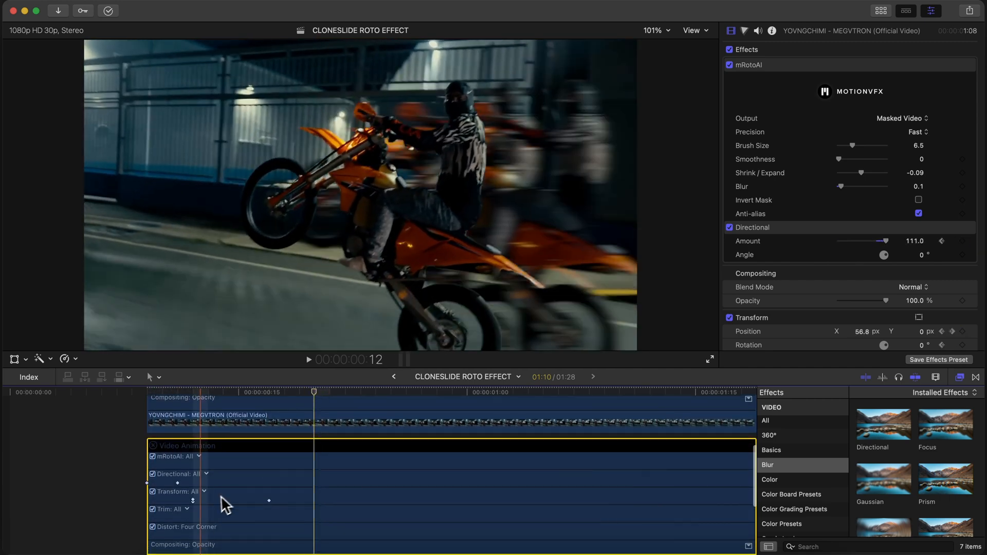
pyautogui.moveTo(269, 501); pyautogui.dragTo(331, 505)
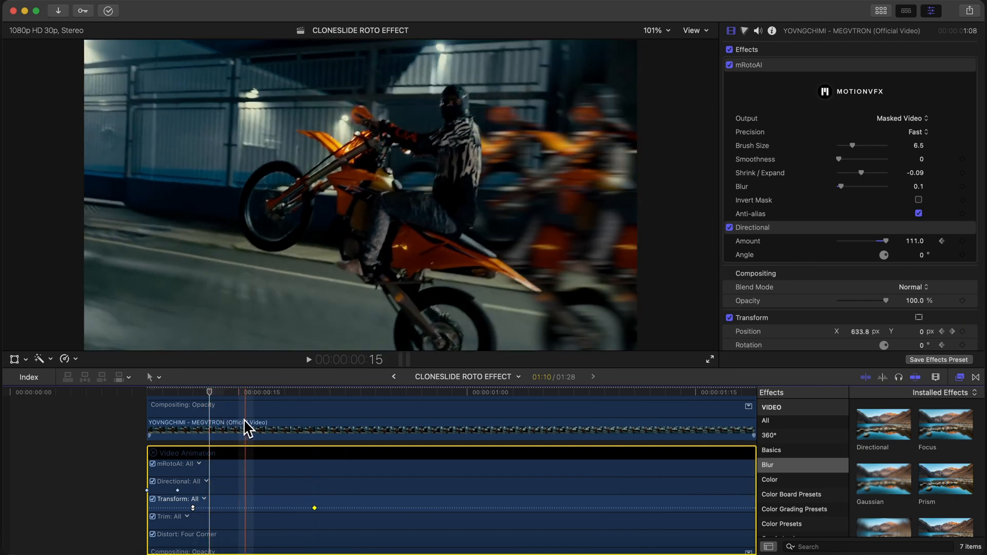
# Shift the lowest clone's starting Transform keyframe to about frame 11 and collapse its video animation.
pyautogui.click(192, 508)
pyautogui.moveTo(208, 507); pyautogui.dragTo(224, 507)
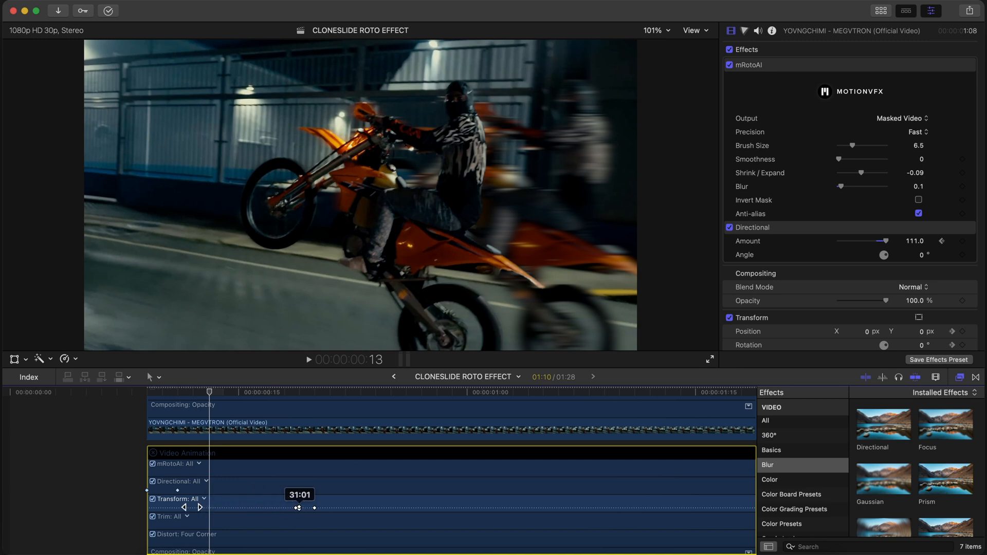
pyautogui.moveTo(298, 508); pyautogui.dragTo(178, 508)
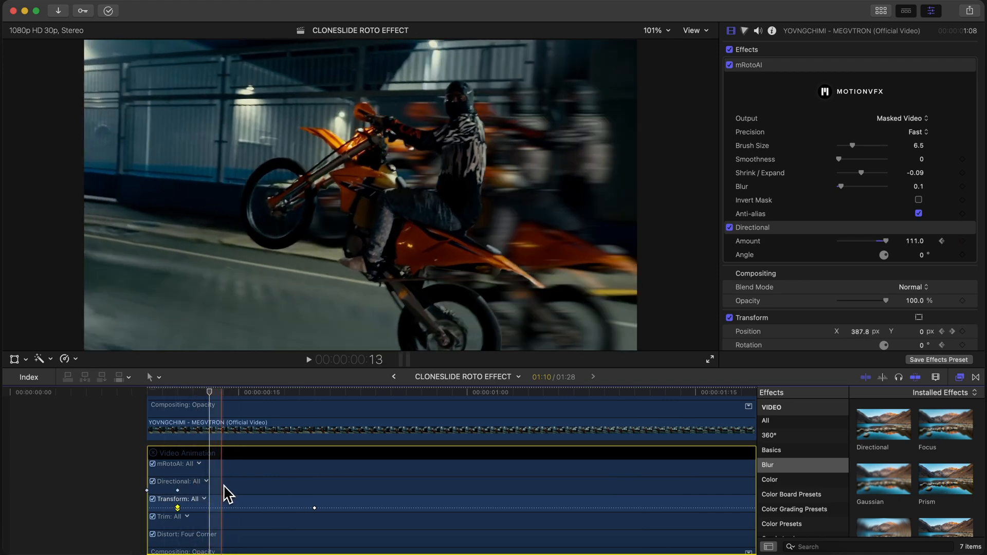
pyautogui.hotkey('ctrl', 'v')
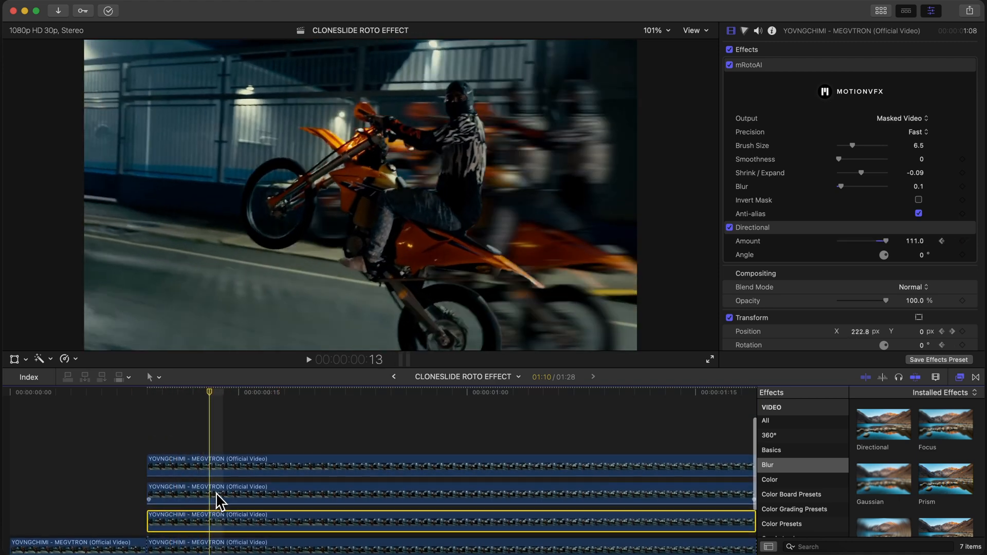
# Duplicate the upper sliding clone onto another layer and shift the new copy's starting Transform keyframe to about frame 16.
pyautogui.click(220, 490)
pyautogui.rightClick(214, 467)
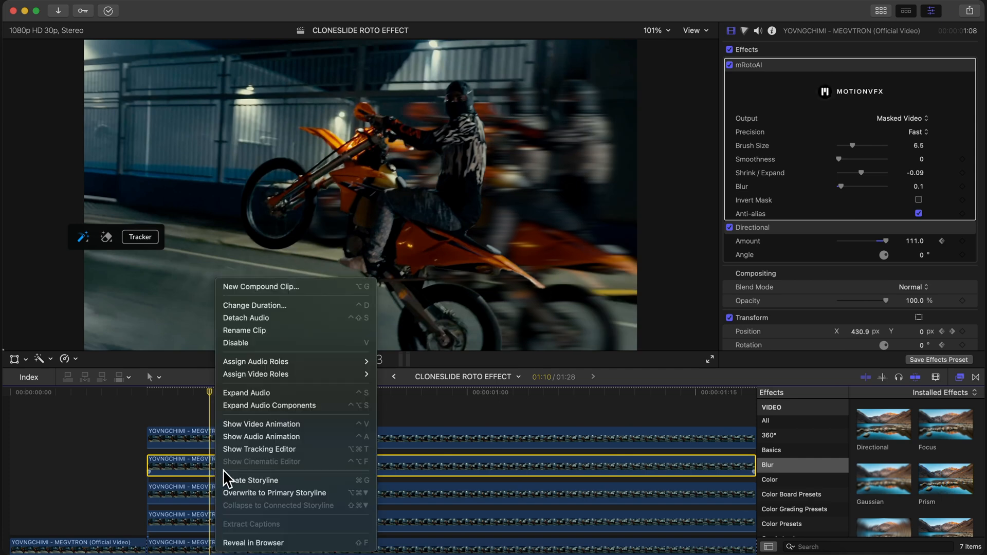
pyautogui.click(260, 425)
pyautogui.click(221, 458)
pyautogui.moveTo(277, 458); pyautogui.dragTo(253, 457)
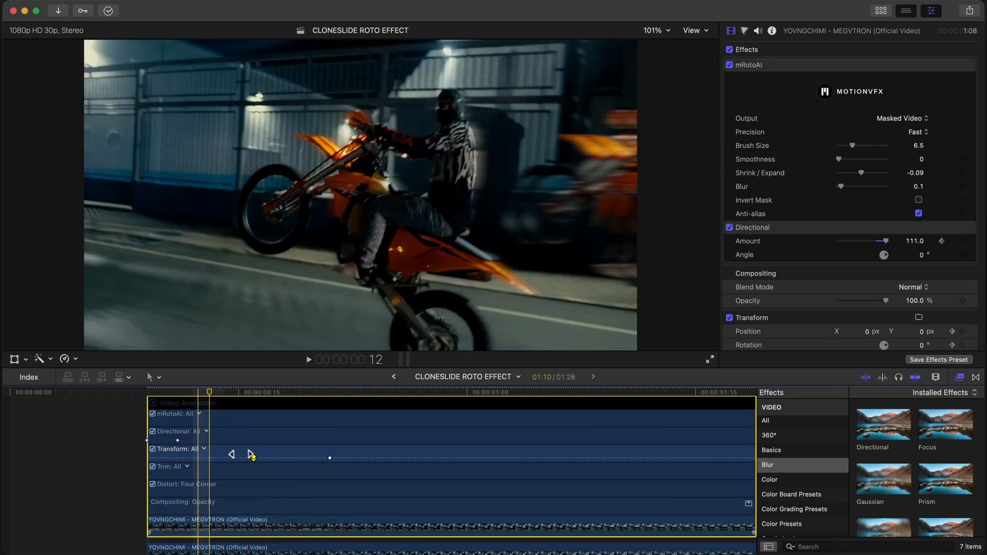
# Collapse the clone's video animation and play back the clone-slide sequence.
pyautogui.hotkey('ctrl', 'v')
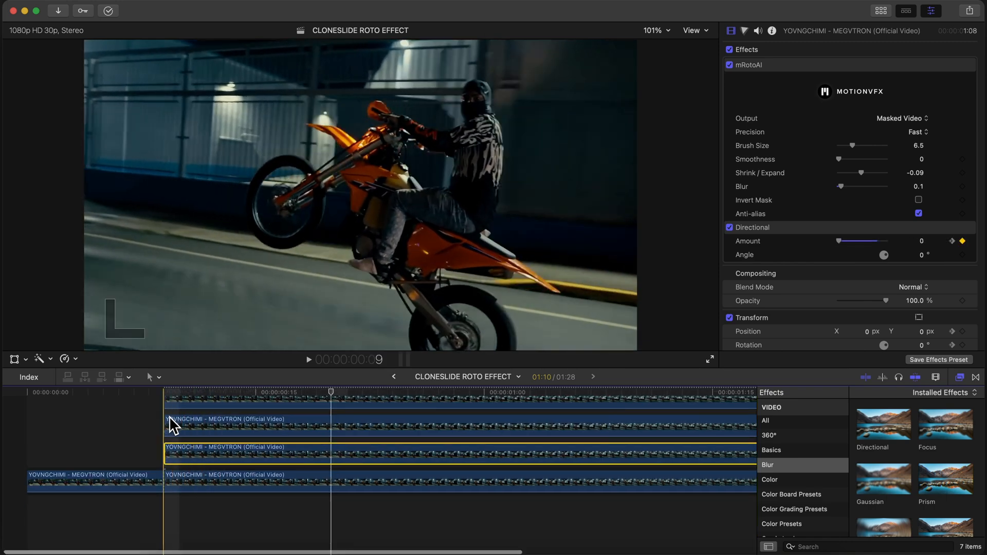
pyautogui.press('space')
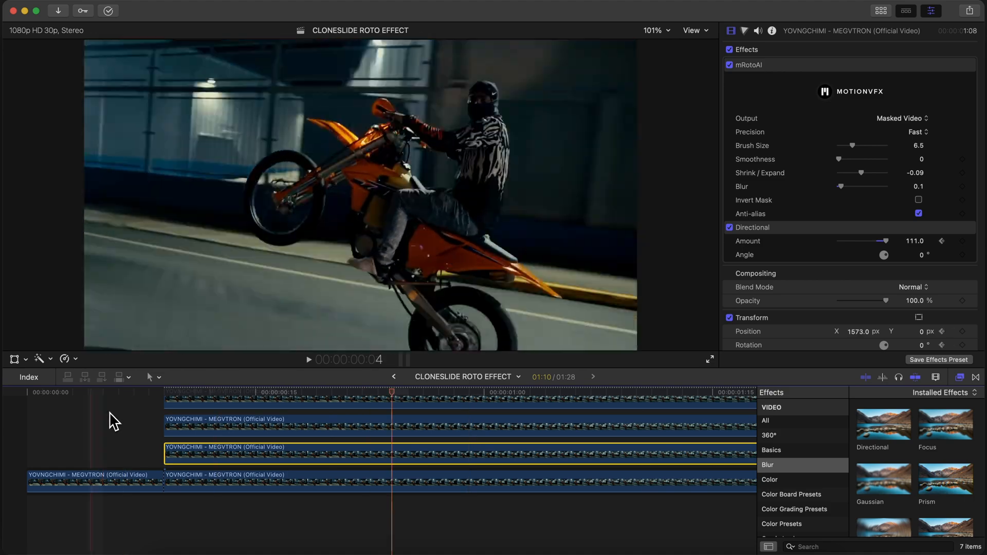
pyautogui.press('space')
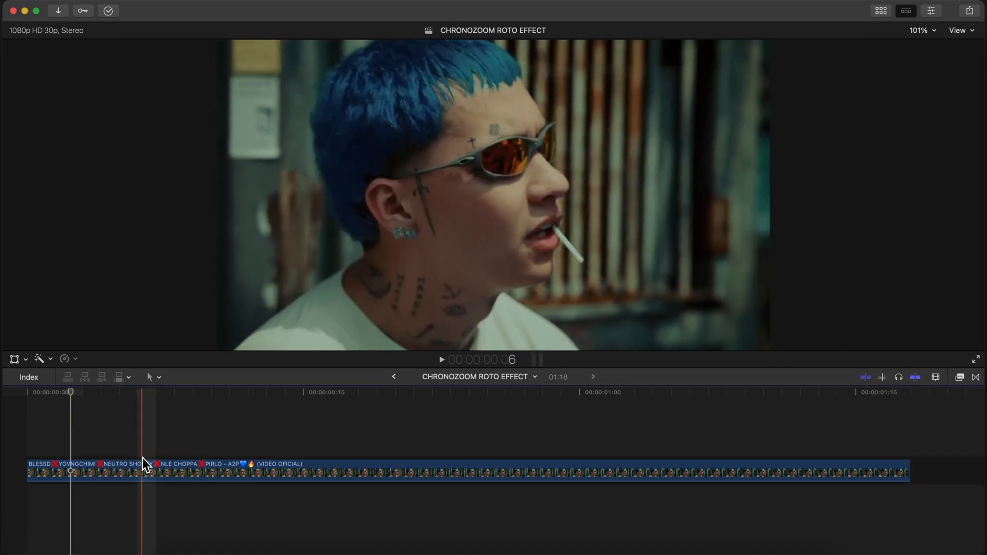
# In the CHRONOZOOM ROTO EFFECT project, duplicate the clip onto the layer above and toggle the copy off and on.
pyautogui.click(140, 463)
pyautogui.moveTo(161, 468); pyautogui.dragTo(162, 382)
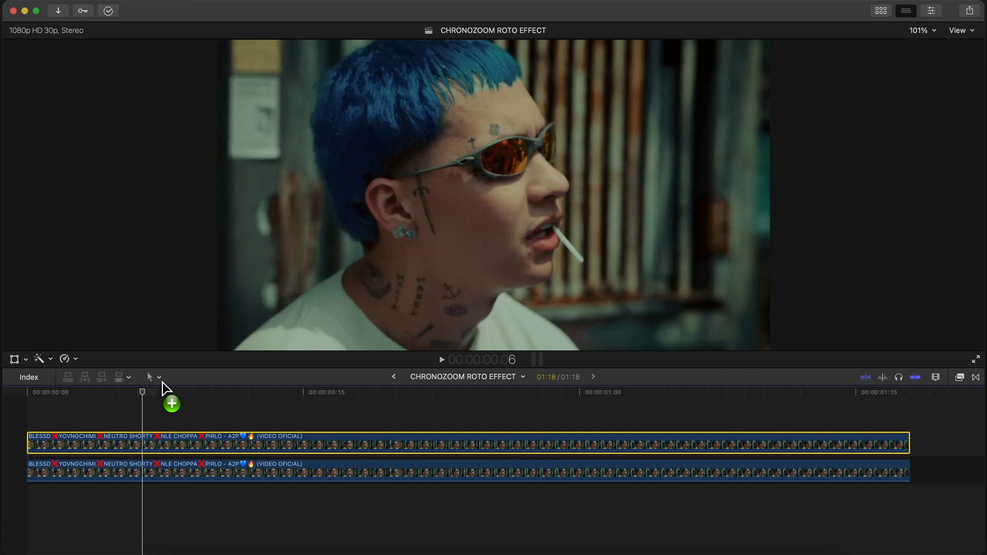
pyautogui.press('v')
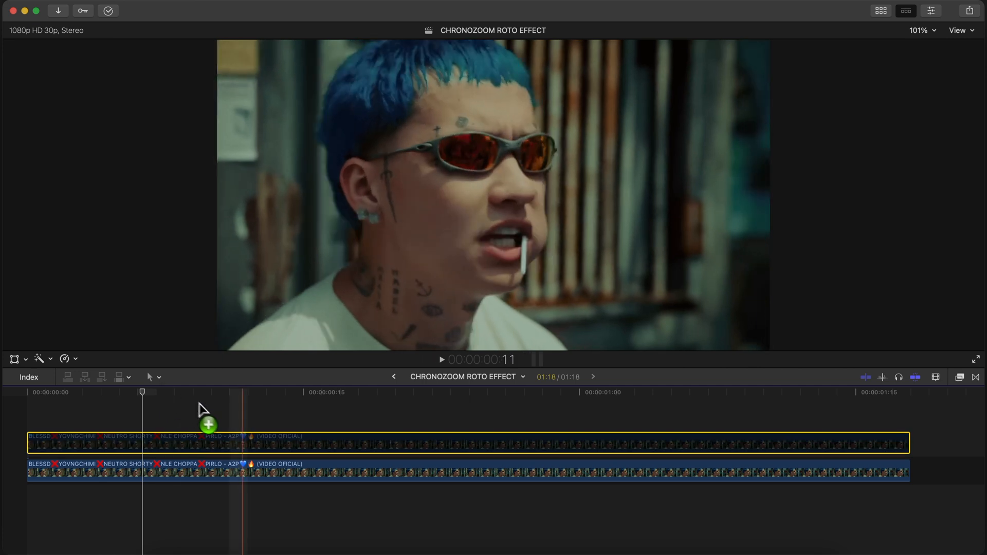
pyautogui.press('v')
pyautogui.press('v')
pyautogui.press('v')
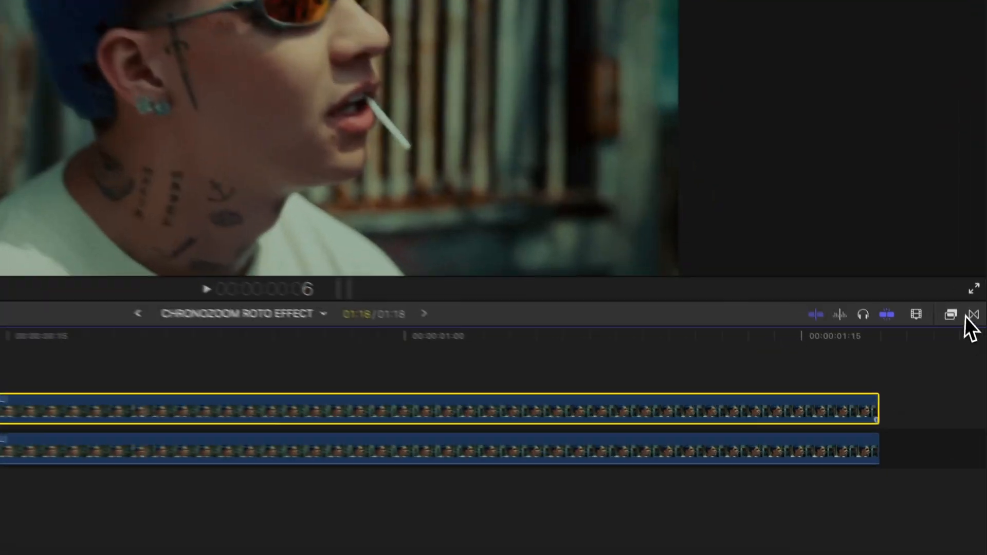
# With the Effects browser shown, split the upper clip at frame 5 and select the part after the cut.
pyautogui.click(951, 314)
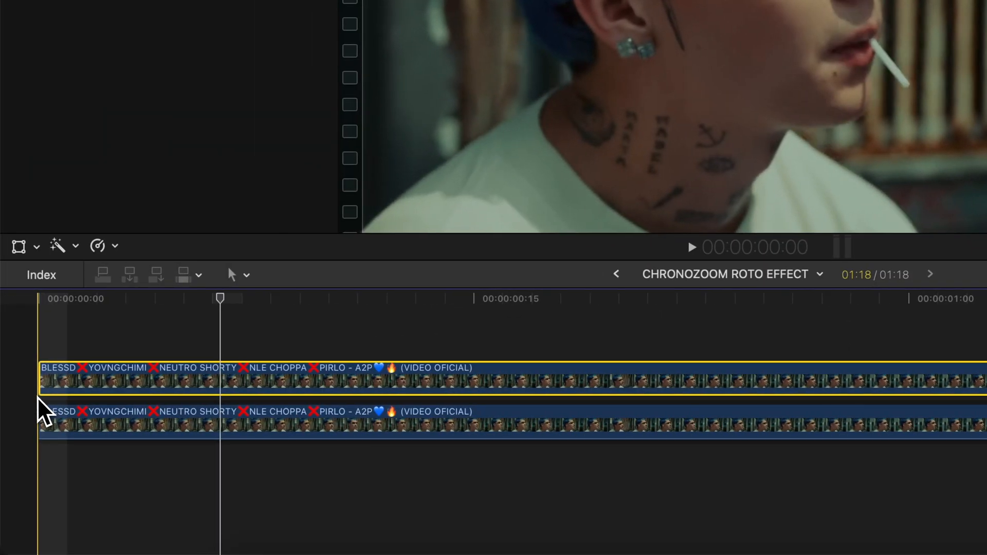
pyautogui.press('space')
pyautogui.press('space')
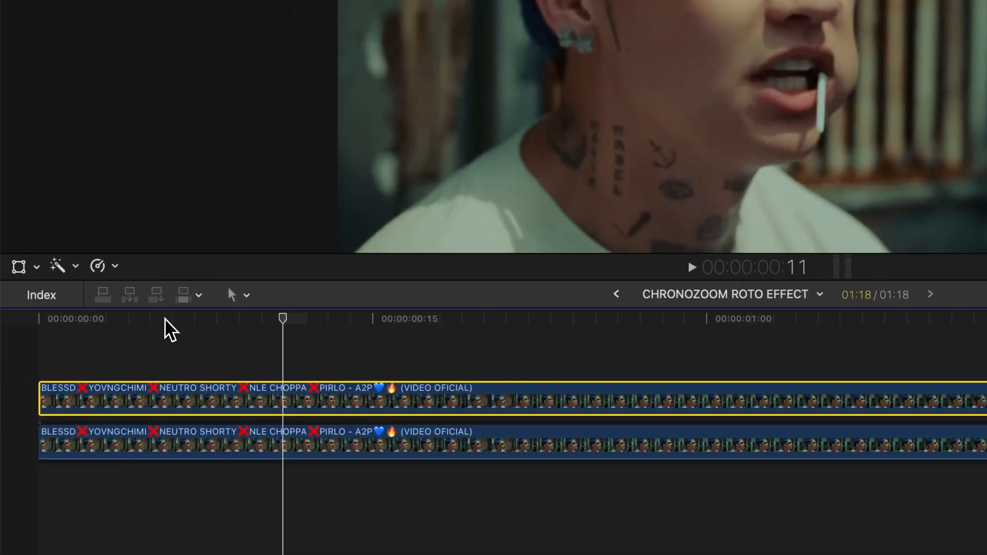
pyautogui.click(105, 390)
pyautogui.press('super+b')
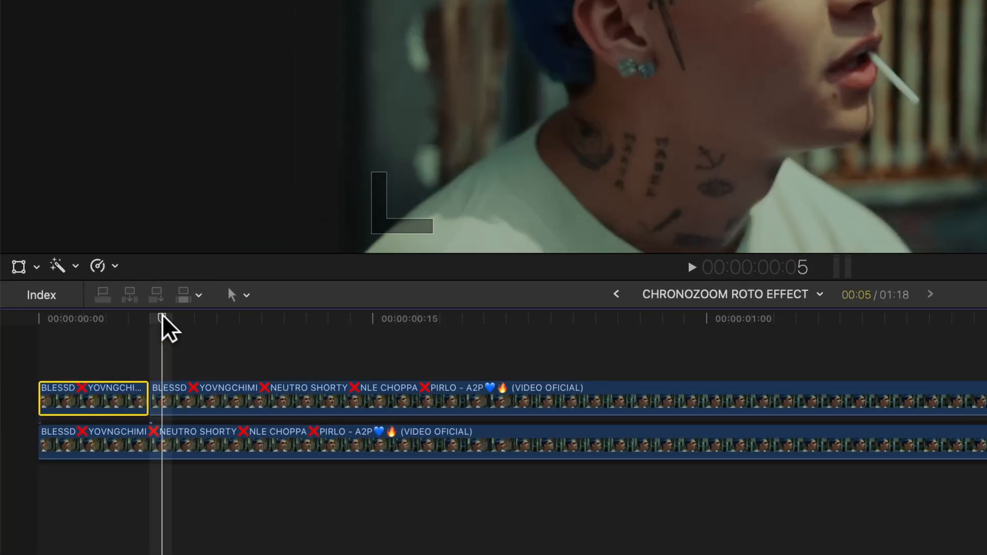
pyautogui.click(919, 401)
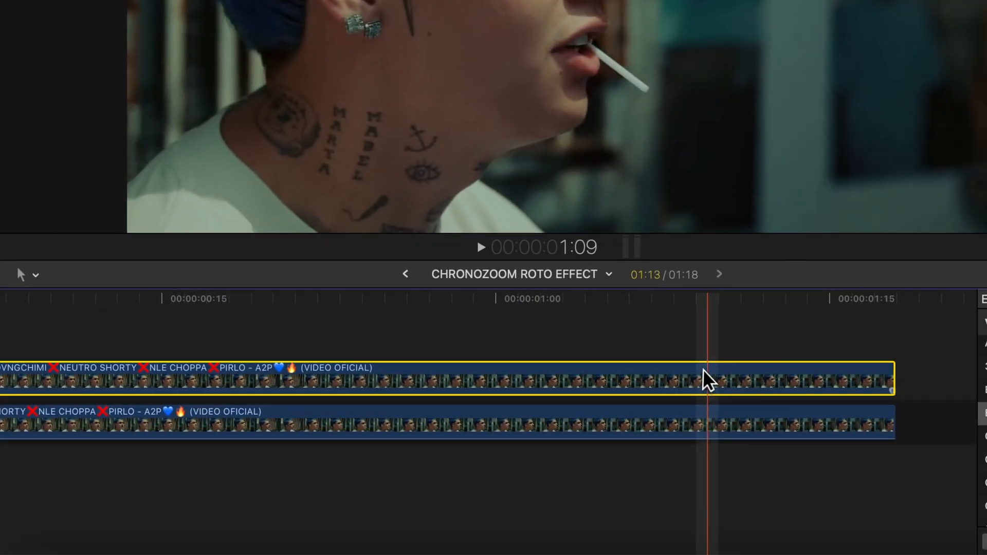
# Split the upper clip at 1:09 and apply the mRotoAI effect to its middle segment.
pyautogui.press('super+b')
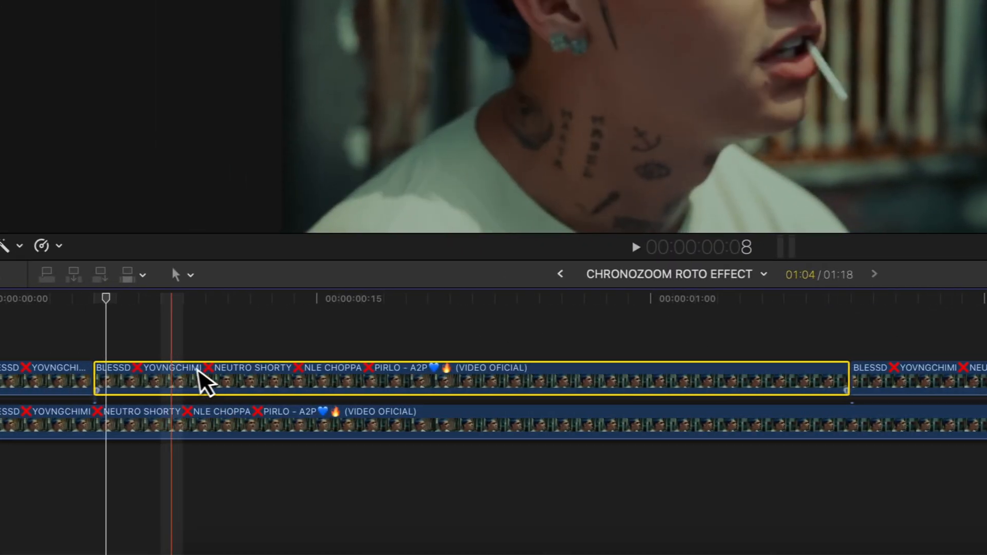
pyautogui.press('super+5')
pyautogui.scroll(-5, 711, 470)
pyautogui.scroll(-4, 715, 478)
pyautogui.click(670, 435)
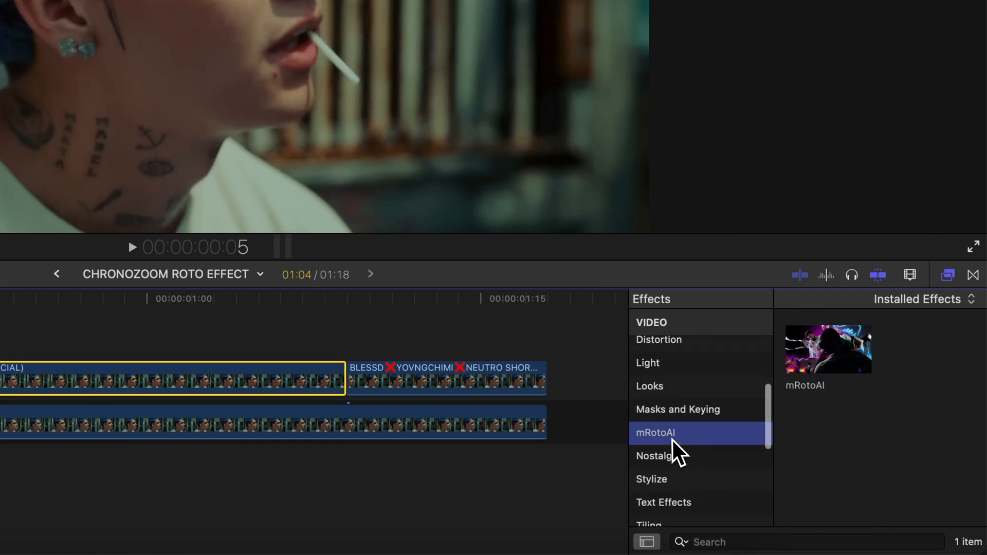
pyautogui.moveTo(833, 366); pyautogui.dragTo(214, 399)
pyautogui.click(948, 275)
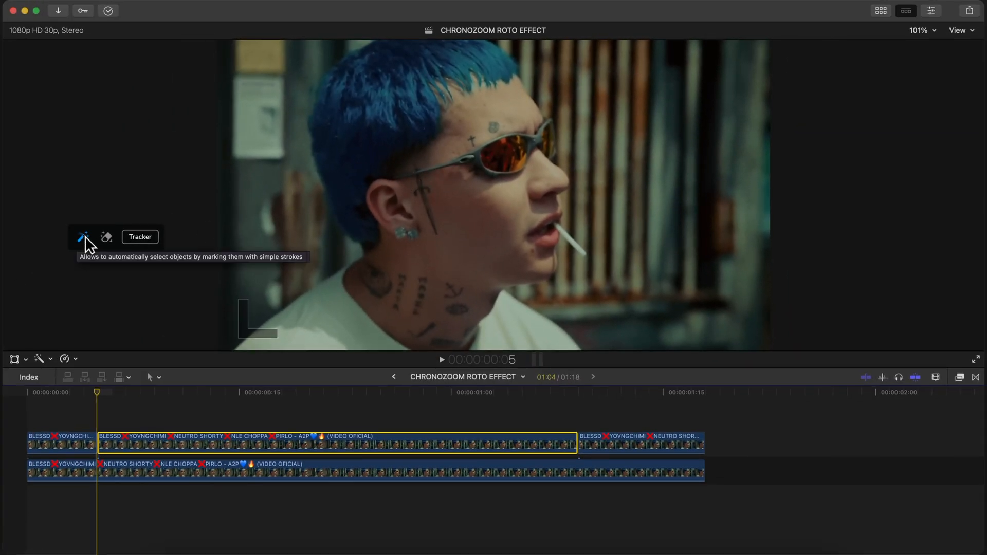
# Mask the sunglasses with mRotoAI at frame 5 and erase the excess mask around the temple arm.
pyautogui.moveTo(386, 180); pyautogui.dragTo(521, 149)
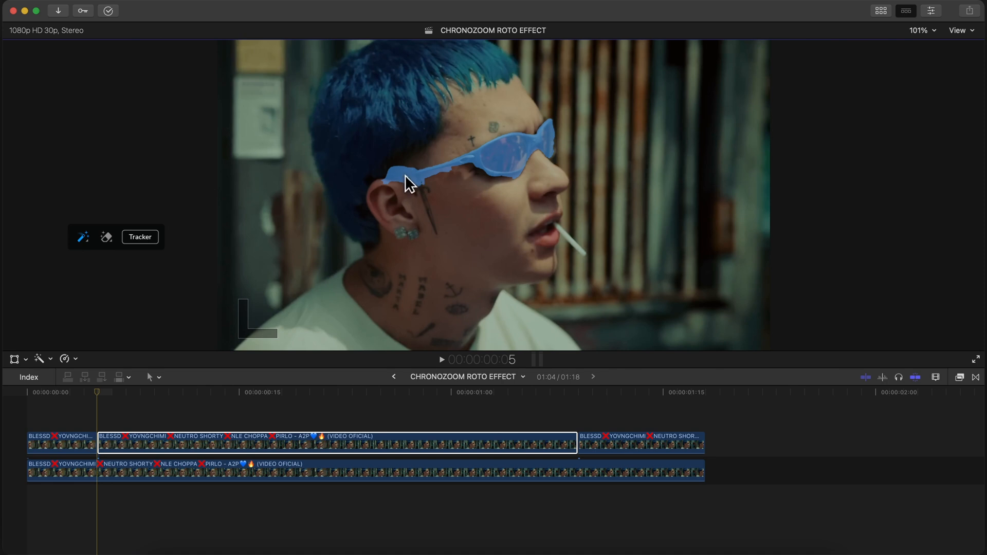
pyautogui.press('alt')
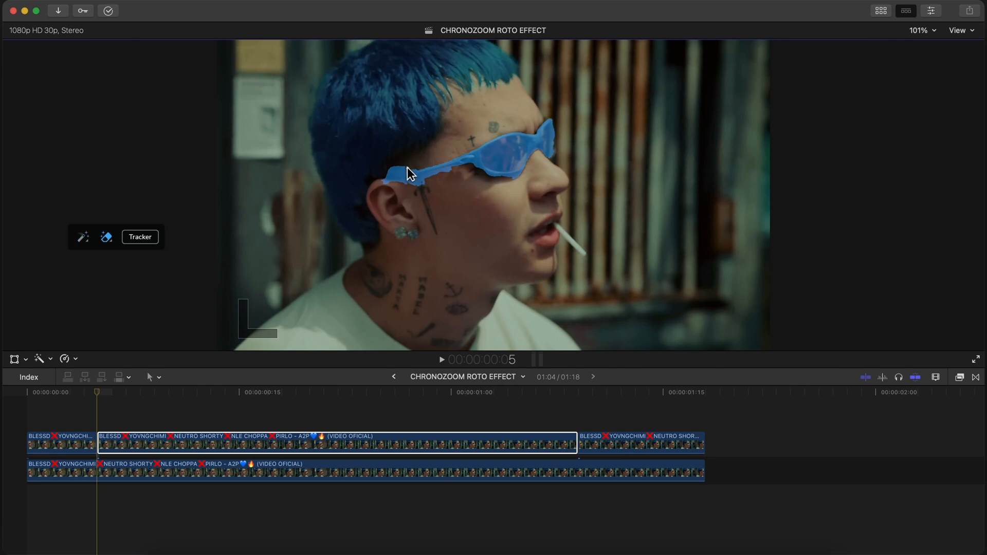
pyautogui.keyDown('alt'); pyautogui.click(386, 171); pyautogui.keyUp('alt')
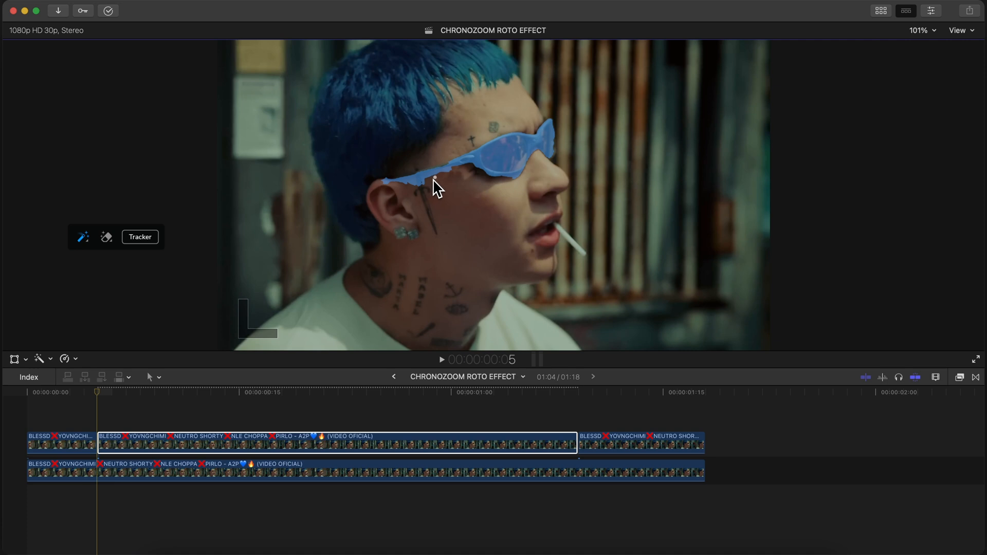
pyautogui.keyDown('alt'); pyautogui.click(407, 187); pyautogui.keyUp('alt')
pyautogui.press('super+equal')
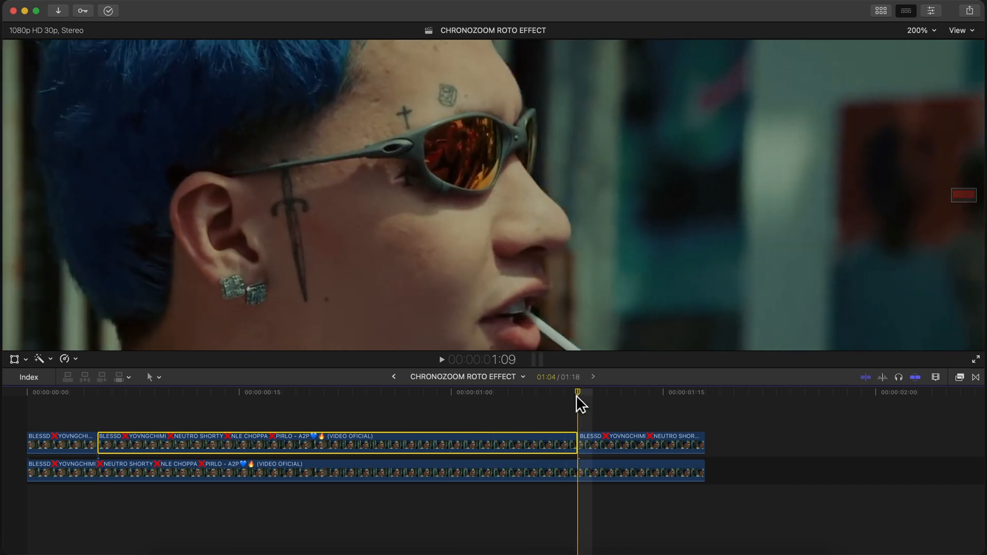
# Mask the sunglasses again at 1:08 on the middle segment and track the mask backward.
pyautogui.click(577, 403)
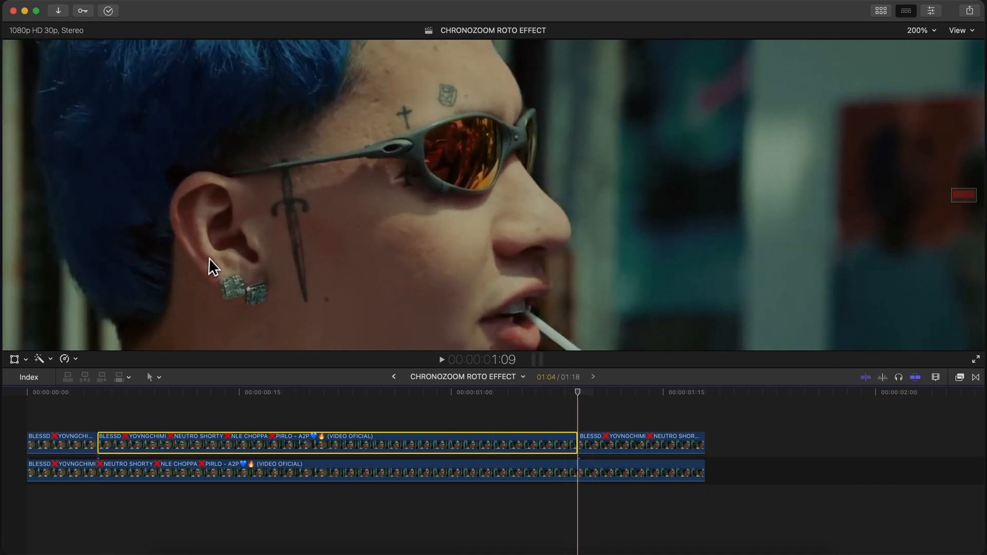
pyautogui.press('Left')
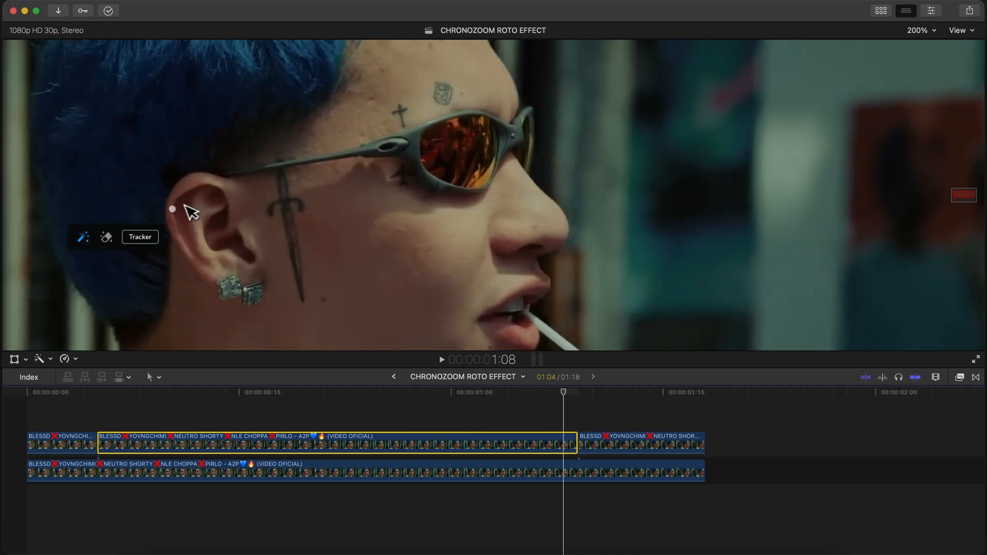
pyautogui.click(83, 237)
pyautogui.moveTo(530, 127); pyautogui.dragTo(396, 147)
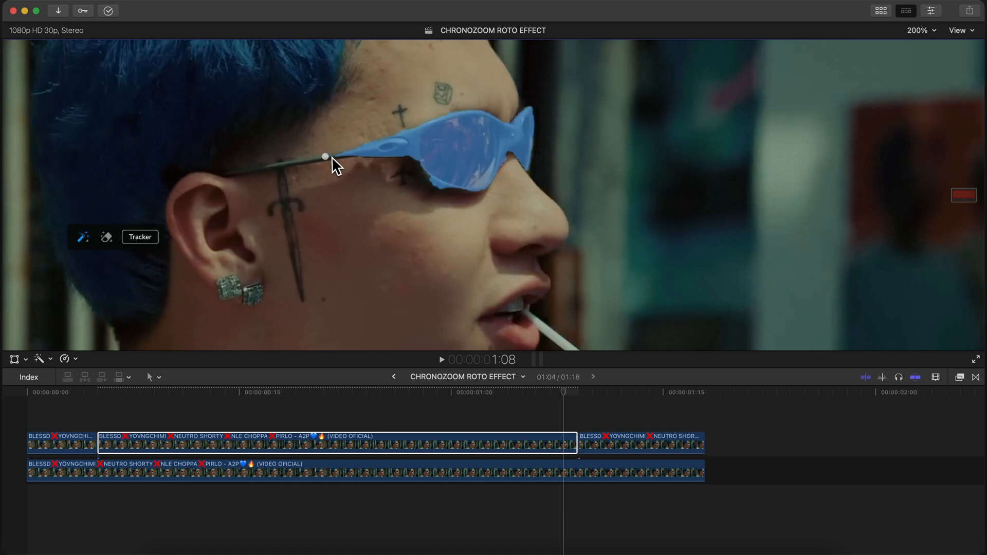
pyautogui.click(143, 237)
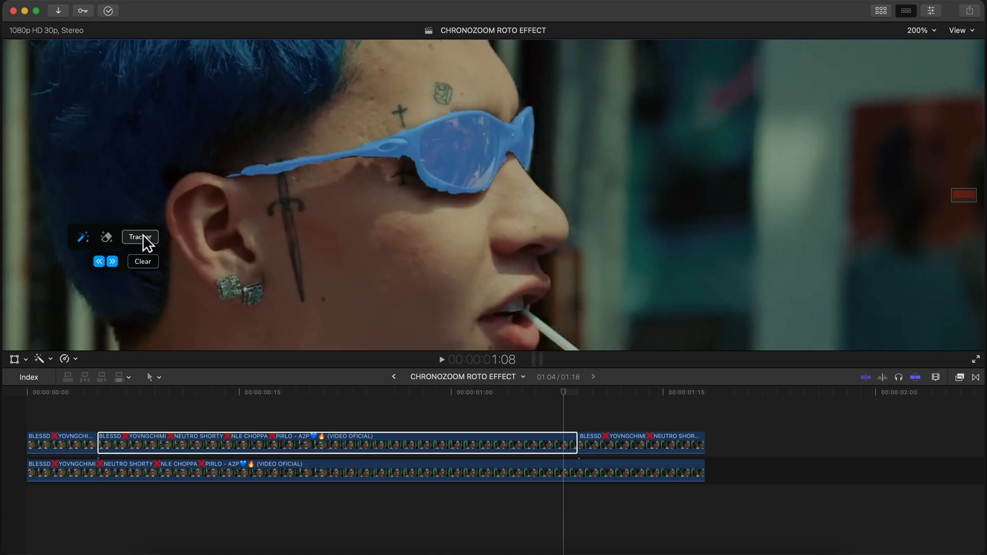
pyautogui.click(103, 263)
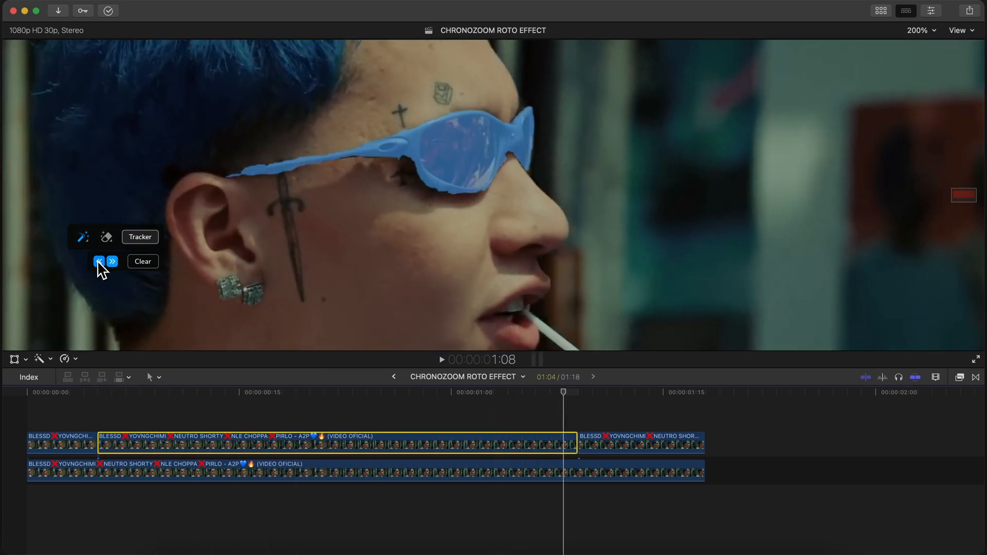
pyautogui.click(101, 262)
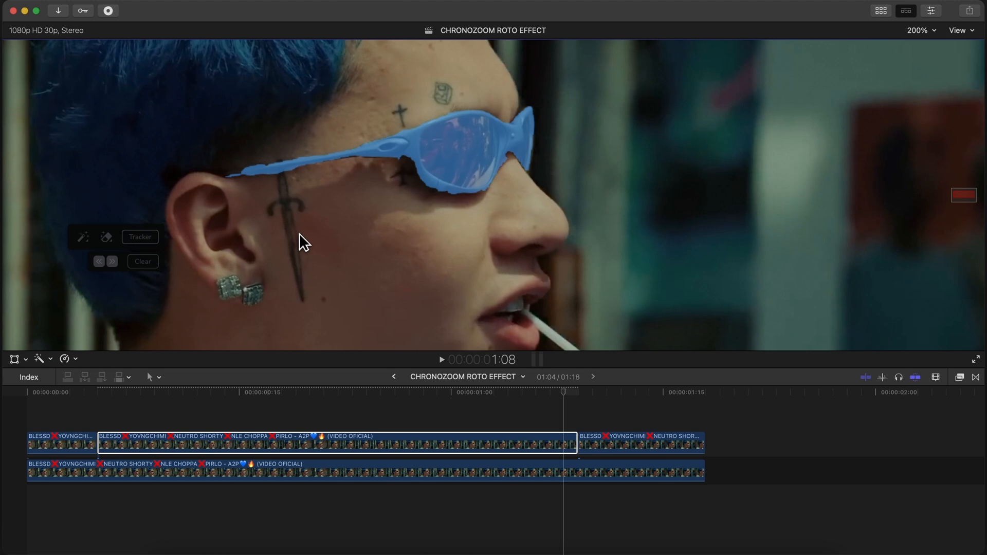
# Set the mRotoAI output of the middle segment to Masked Video.
pyautogui.click(931, 10)
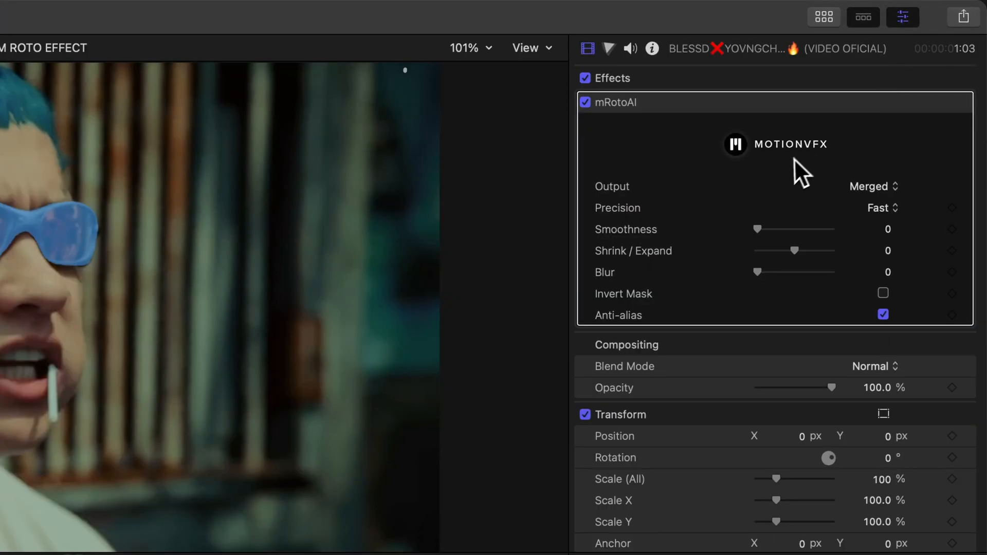
pyautogui.click(896, 188)
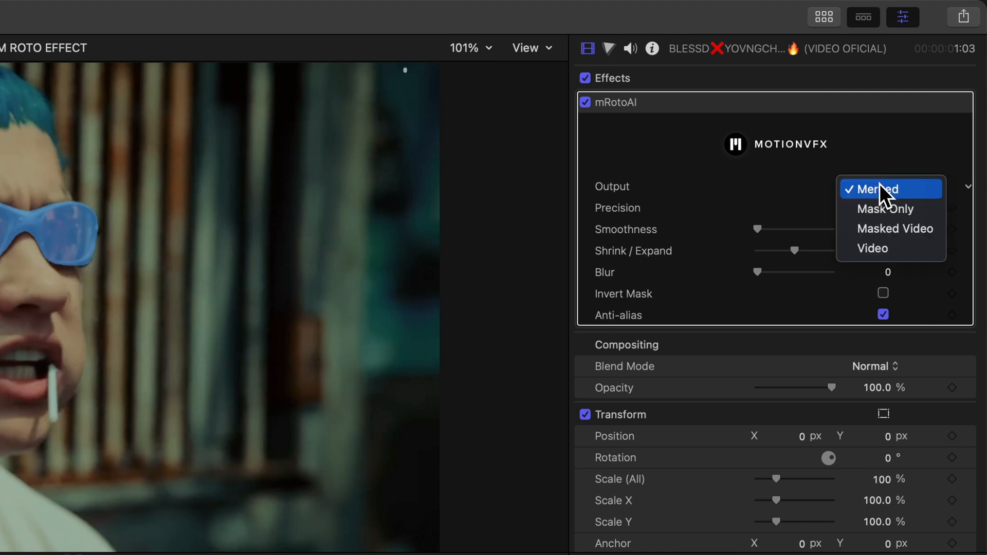
pyautogui.click(900, 228)
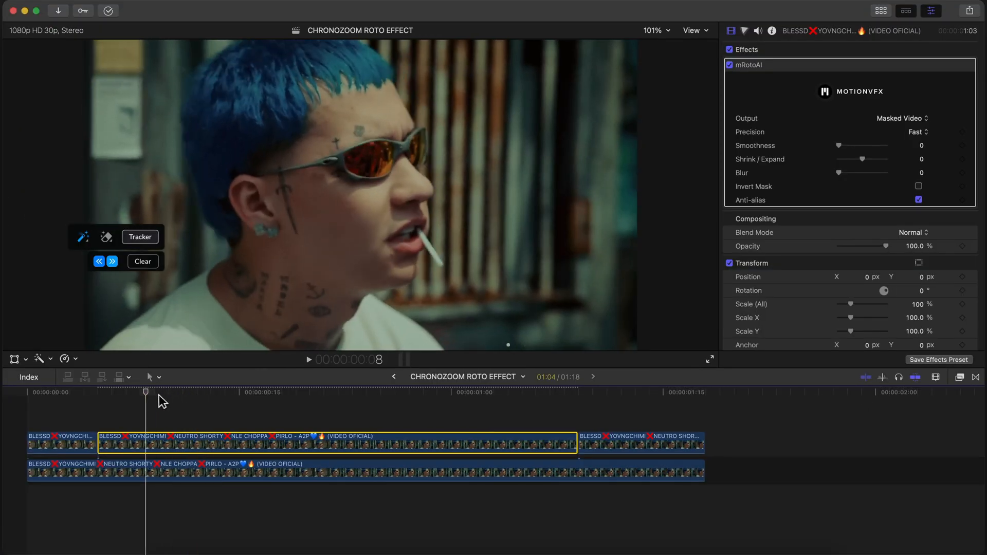
# Temporarily disable the lower clip and play back the isolated sunglasses.
pyautogui.click(148, 470)
pyautogui.press('v')
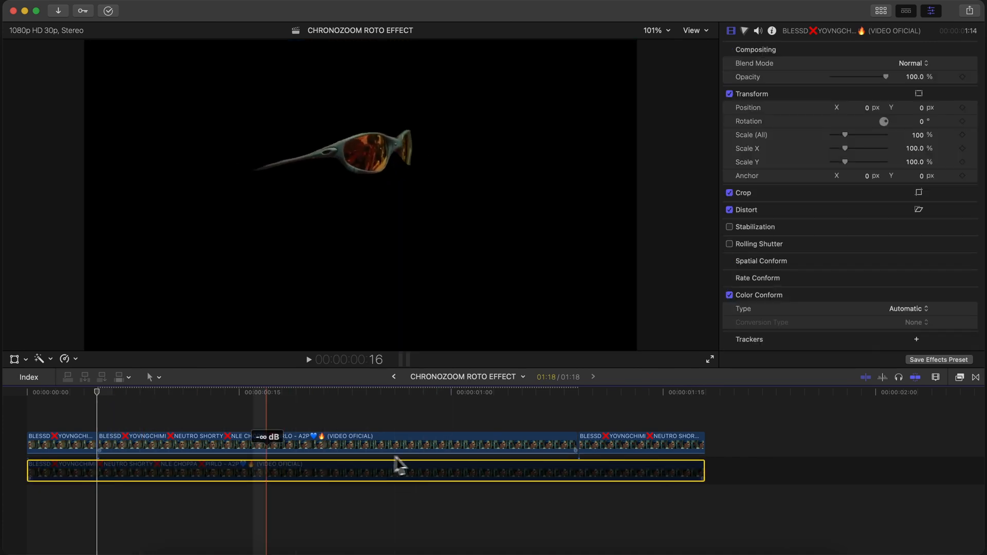
pyautogui.press('space')
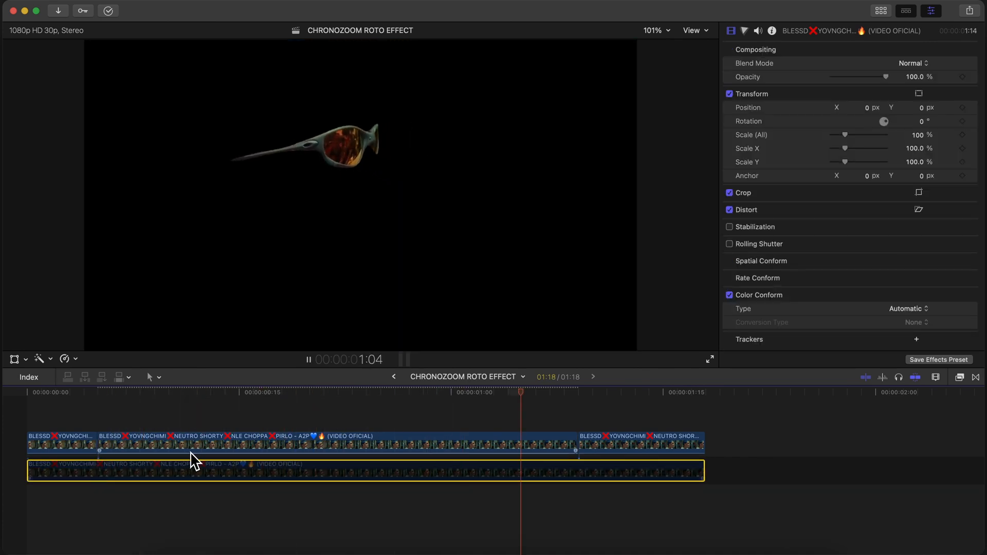
pyautogui.press('space')
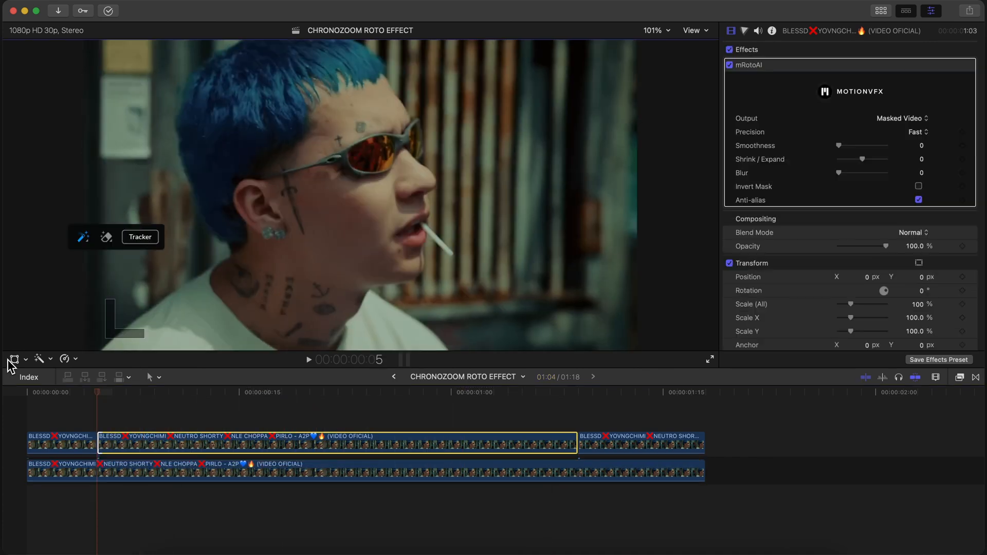
# Add a Transform keyframe to the masked sunglasses segment at frame 5.
pyautogui.click(14, 359)
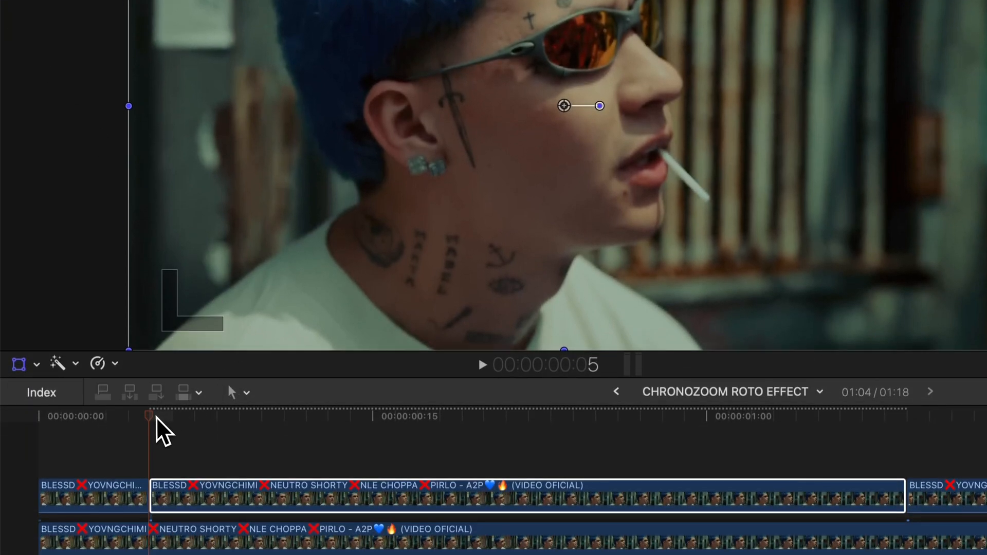
pyautogui.press('space')
pyautogui.press('space')
# At frame 15, scale the masked sunglasses to 132% and place them at X 175.3 px, Y -43.2 px.
pyautogui.moveTo(370, 414); pyautogui.dragTo(373, 411)
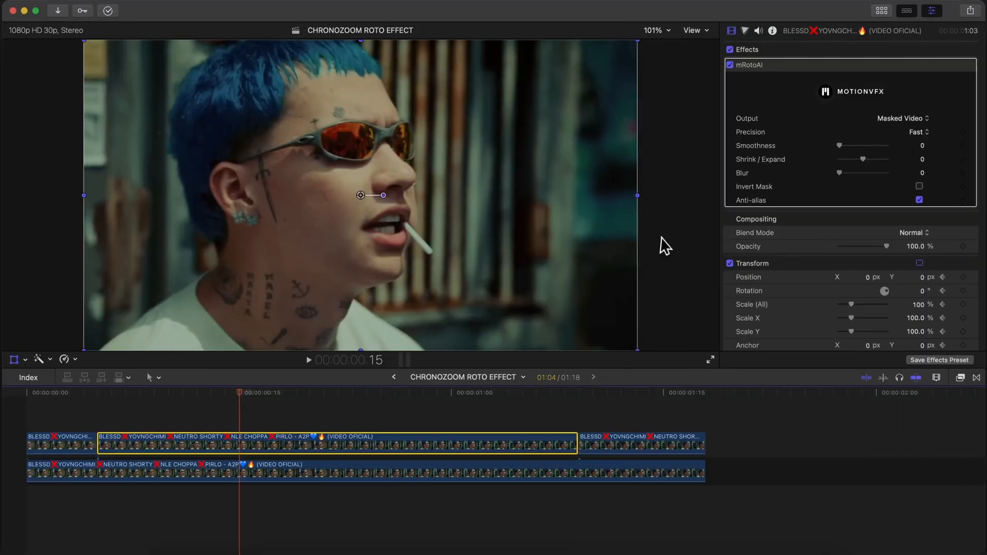
pyautogui.moveTo(917, 306); pyautogui.dragTo(917, 302)
pyautogui.moveTo(477, 196); pyautogui.dragTo(529, 216)
pyautogui.click(916, 305)
pyautogui.moveTo(918, 305); pyautogui.dragTo(917, 307)
pyautogui.moveTo(694, 251); pyautogui.dragTo(697, 253)
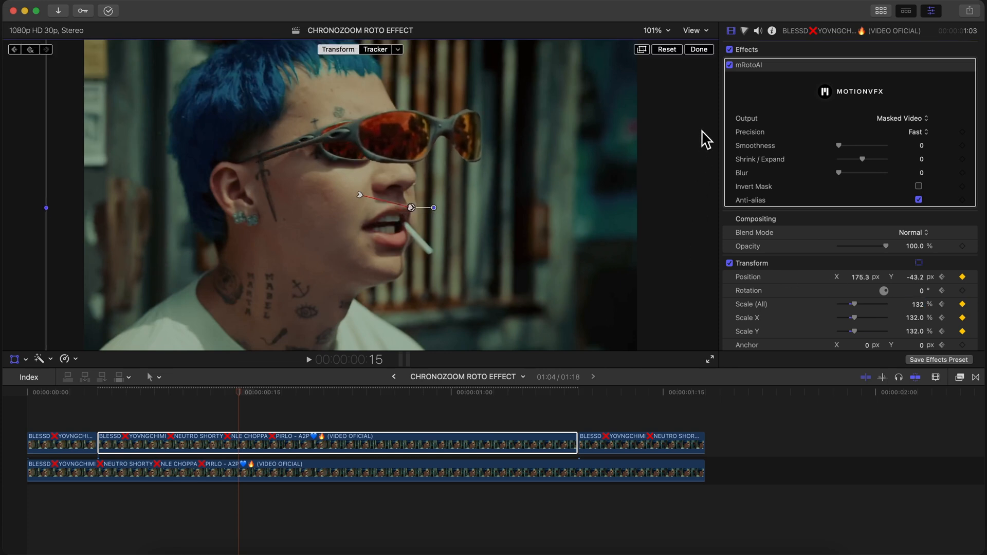
pyautogui.click(706, 51)
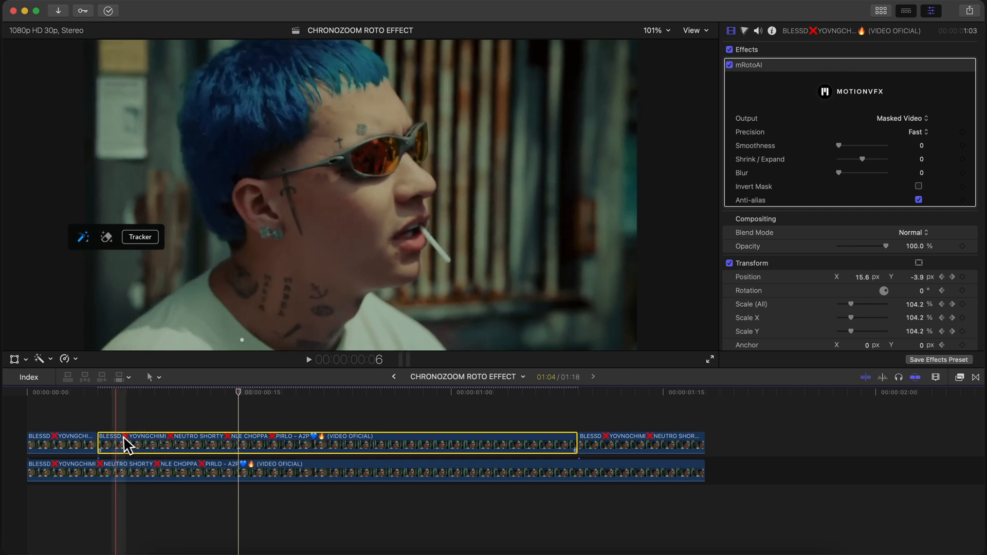
# Play back the sunglasses zoom and add a holding Transform keyframe at frame 28.
pyautogui.press('space')
pyautogui.press('space')
pyautogui.click(423, 393)
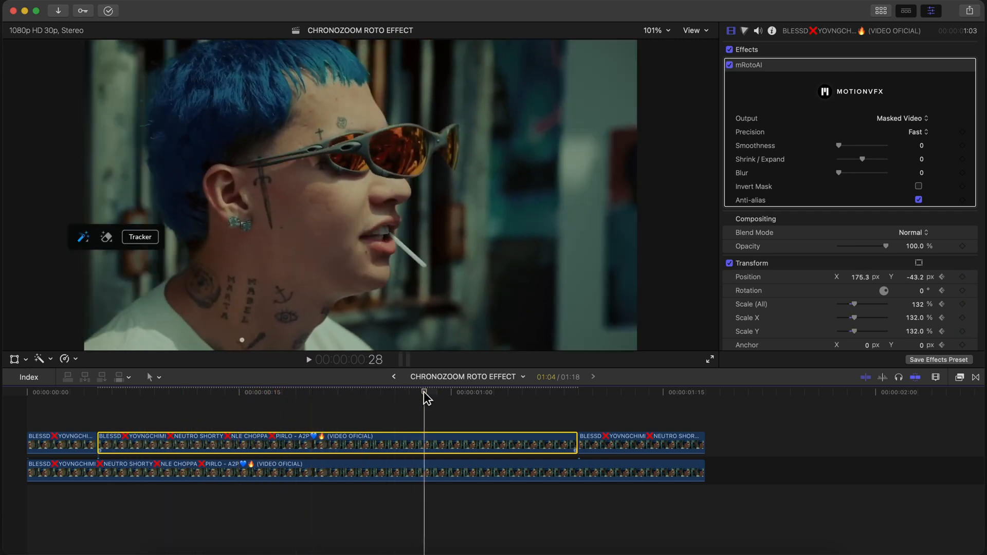
pyautogui.click(434, 390)
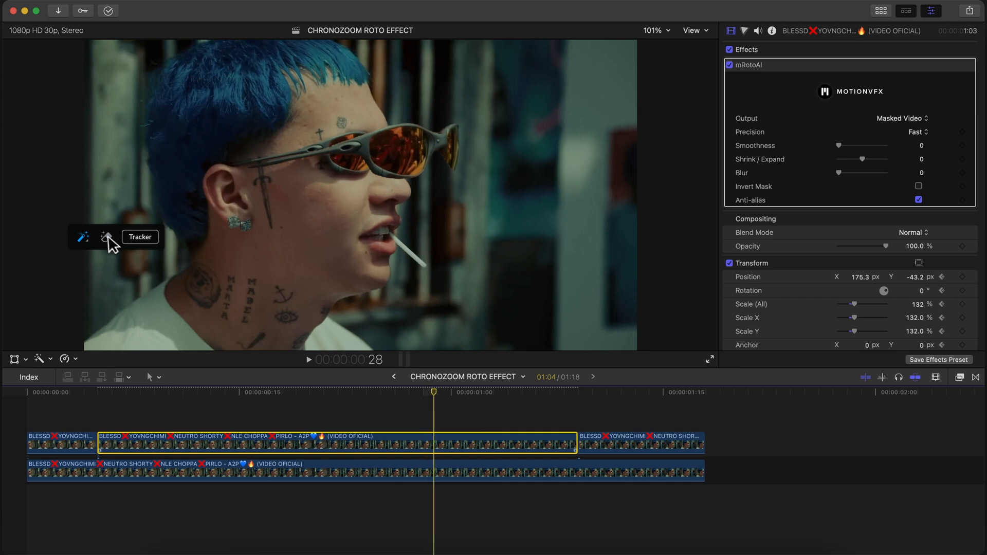
pyautogui.click(15, 359)
pyautogui.click(30, 49)
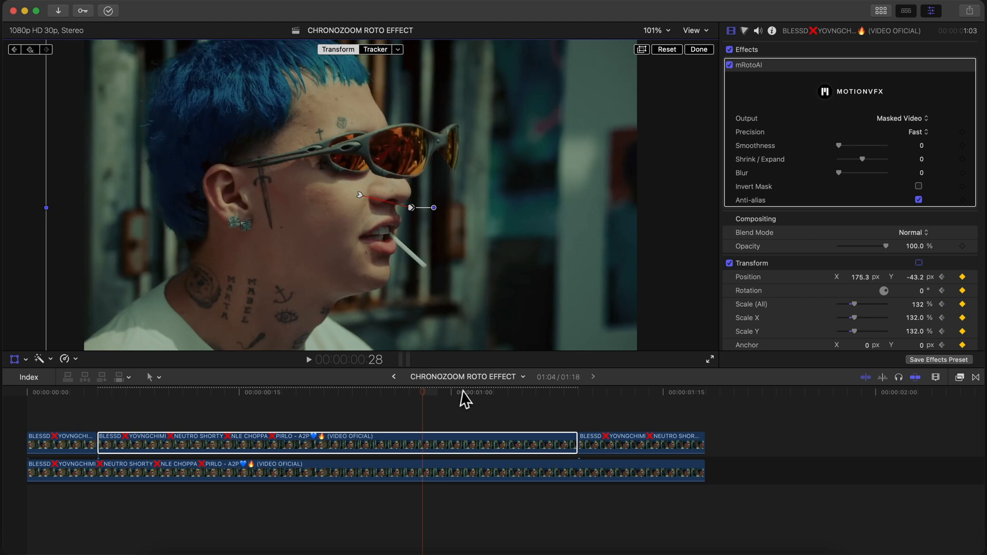
# At 1:08, reset the masked sunglasses to position X 0, Y 0 px and scale 100%.
pyautogui.click(578, 392)
pyautogui.press('Left')
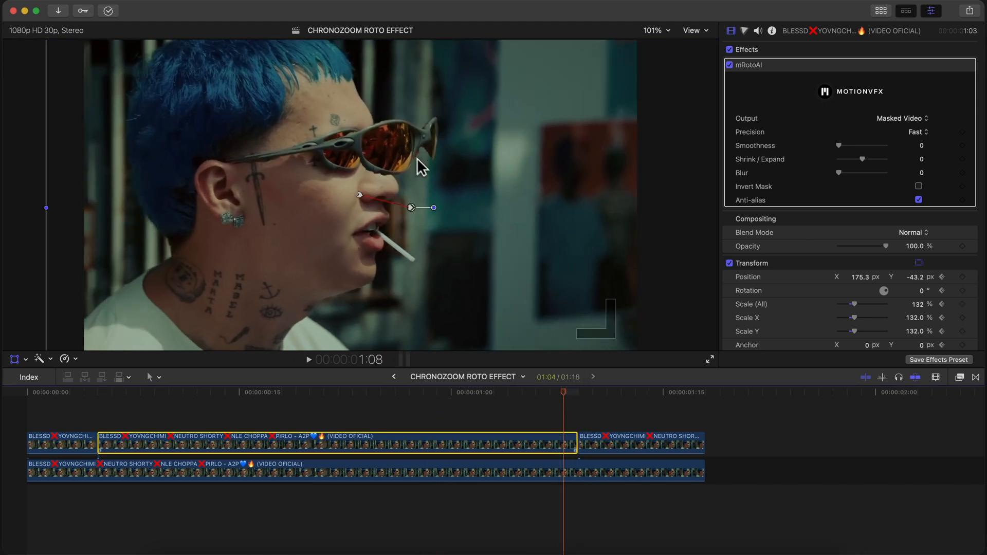
pyautogui.scroll(-2, 862, 276)
pyautogui.click(858, 272)
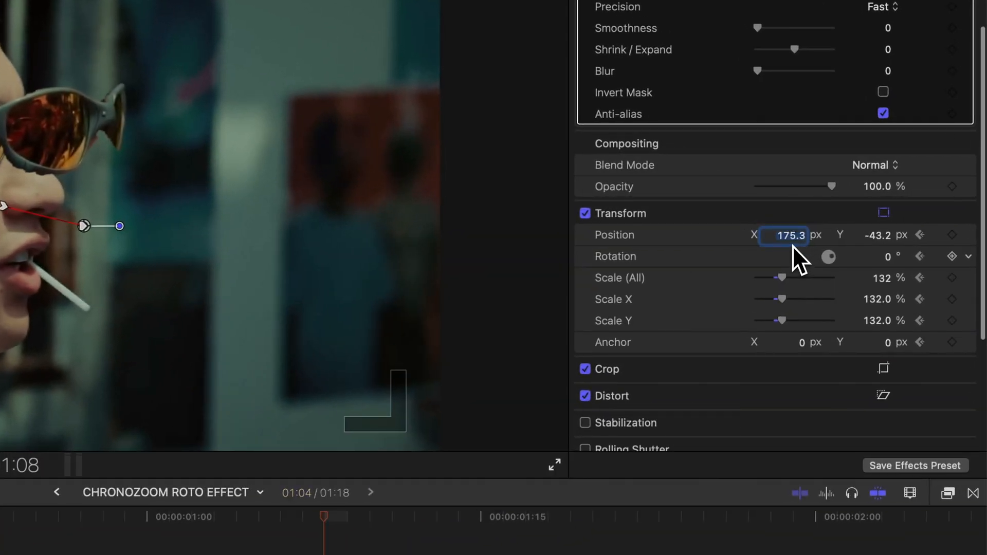
pyautogui.write('0')
pyautogui.click(892, 235)
pyautogui.write('0')
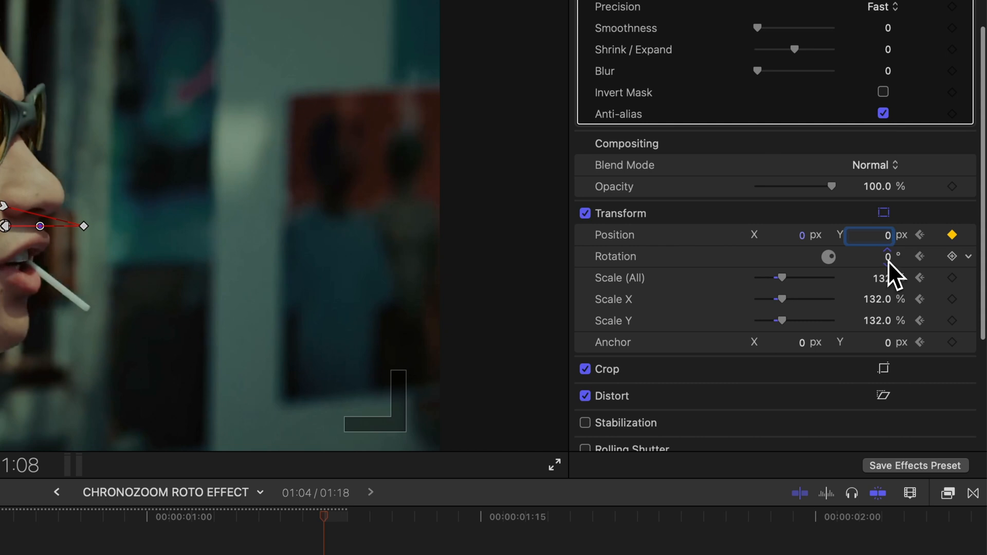
pyautogui.click(880, 279)
pyautogui.write('100')
pyautogui.press('Return')
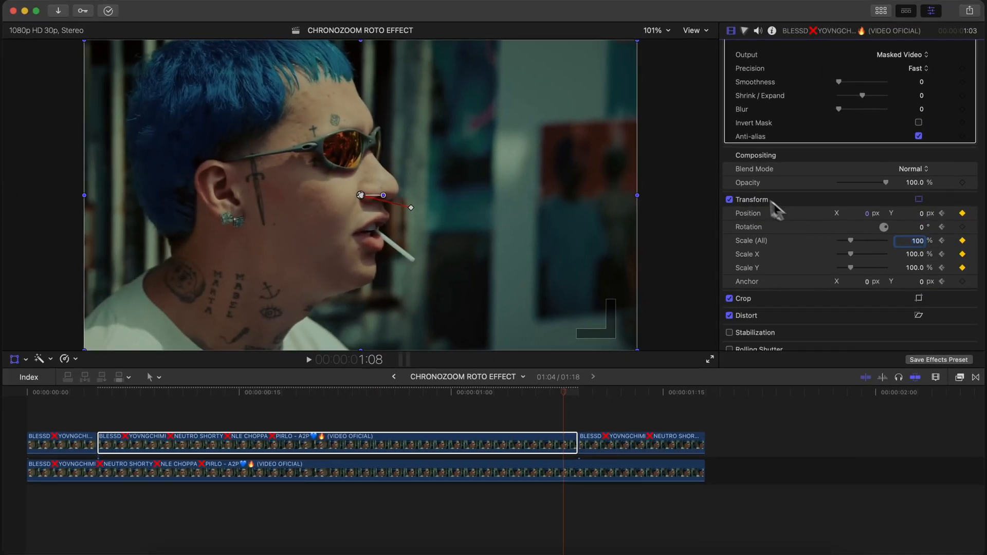
# Finish the Transform edit and review the timing of the sunglasses zooming out and back.
pyautogui.click(697, 47)
pyautogui.click(235, 393)
pyautogui.click(105, 393)
pyautogui.press('space')
pyautogui.press('space')
pyautogui.press('space')
pyautogui.press('space')
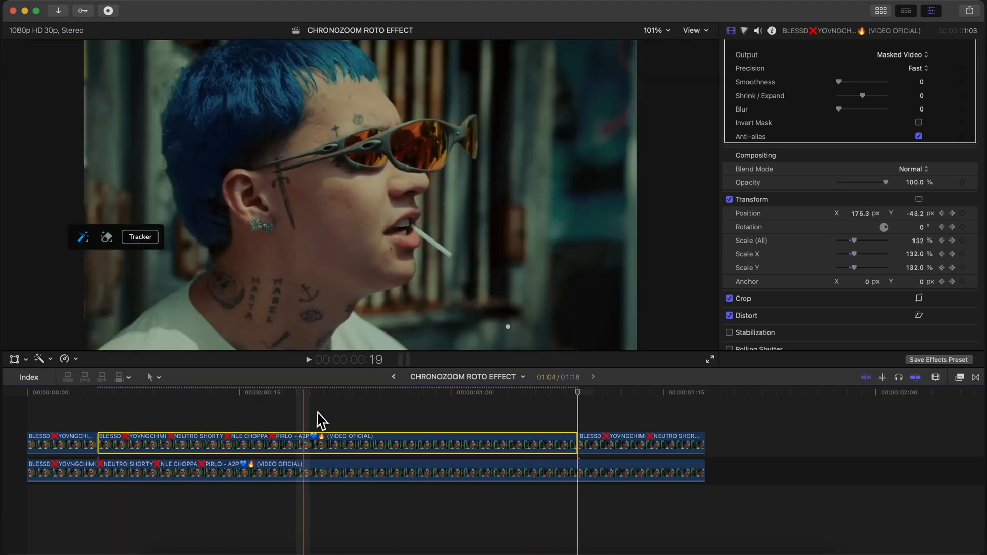
pyautogui.click(231, 393)
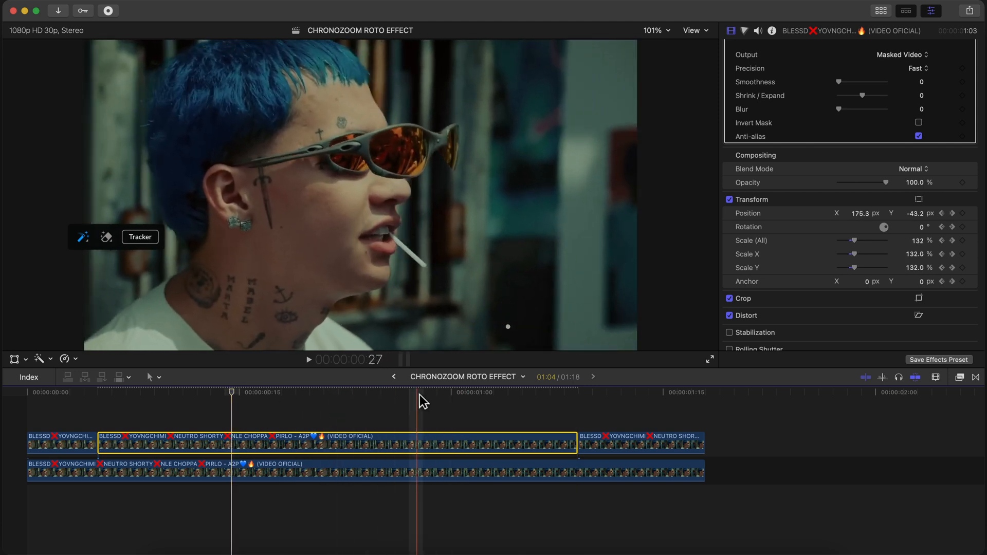
pyautogui.click(198, 396)
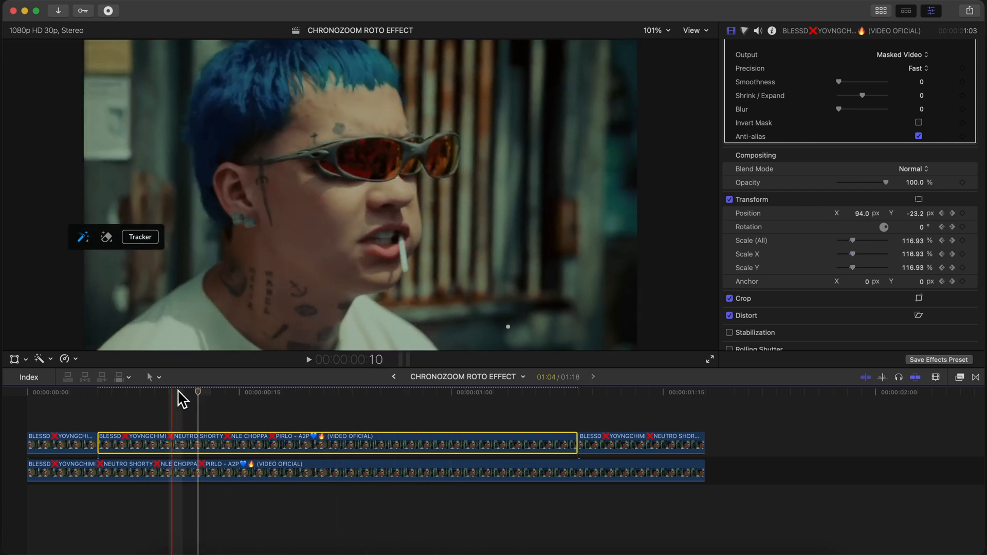
# Show the segment's video animation and move its zoomed-in Transform keyframes to about frame 14 and about 1:00.
pyautogui.rightClick(231, 439)
pyautogui.click(271, 424)
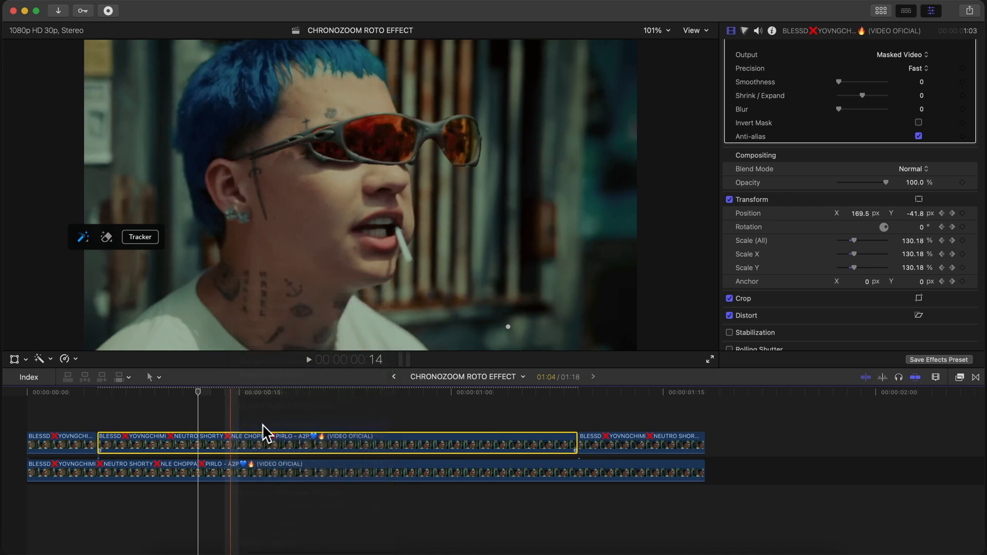
pyautogui.moveTo(239, 441); pyautogui.dragTo(227, 441)
pyautogui.moveTo(424, 441); pyautogui.dragTo(454, 439)
# Play back the chronozoom sequence to check the adjusted keyframe timing.
pyautogui.press('space')
pyautogui.press('space')
pyautogui.press('space')
pyautogui.press('space')
pyautogui.click(103, 404)
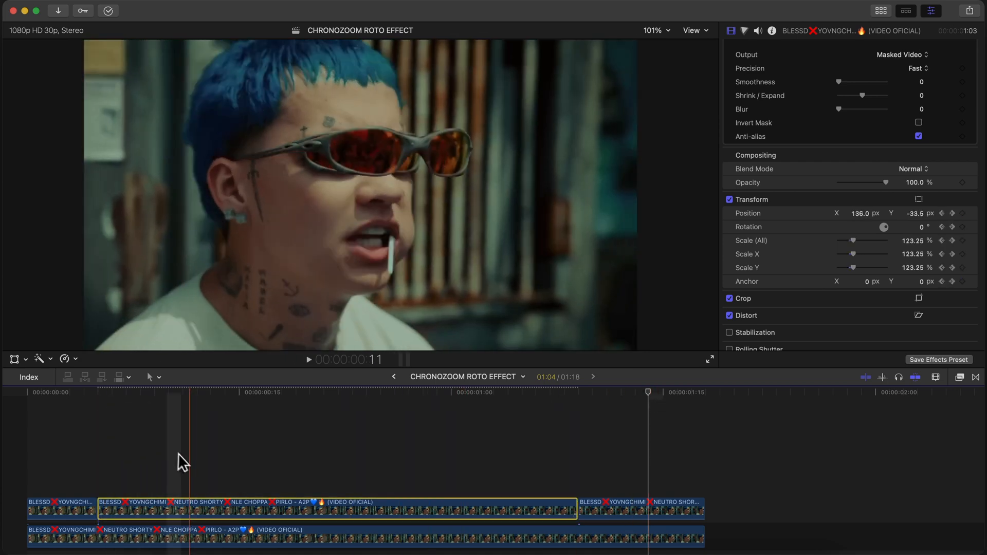
# Duplicate the masked sunglasses segment onto a layer above it and show the copy's video animation.
pyautogui.scroll(-2, 187, 507)
pyautogui.moveTo(137, 455); pyautogui.dragTo(139, 423)
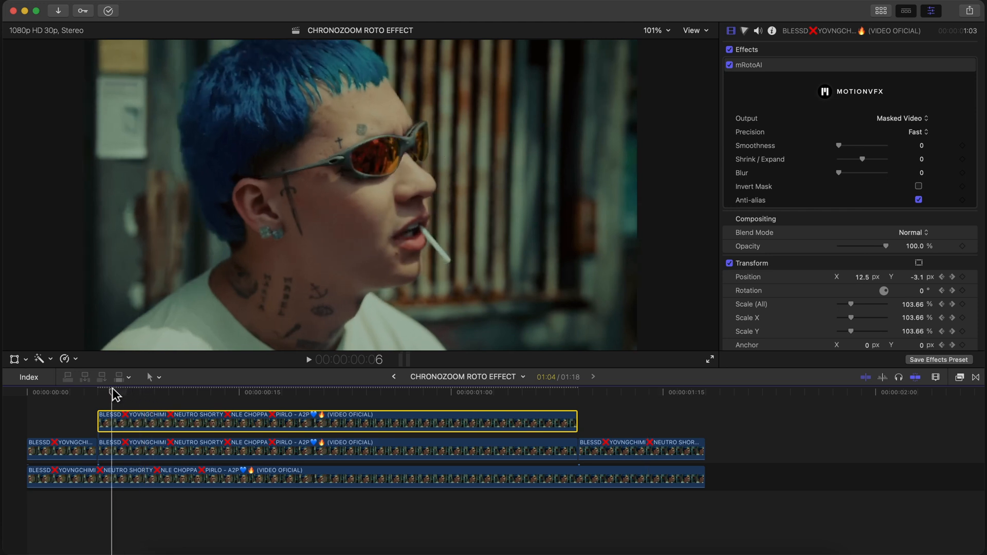
pyautogui.rightClick(201, 432)
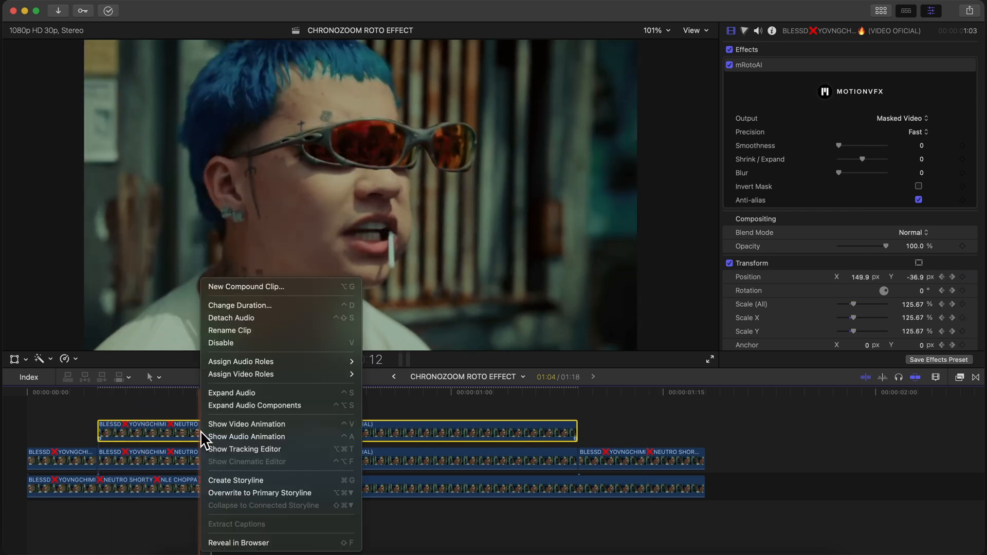
pyautogui.click(226, 424)
# At the frame 14 keyframe, enlarge the copied sunglasses to 156% and position them at X 437.3, Y -62.0 px.
pyautogui.click(226, 393)
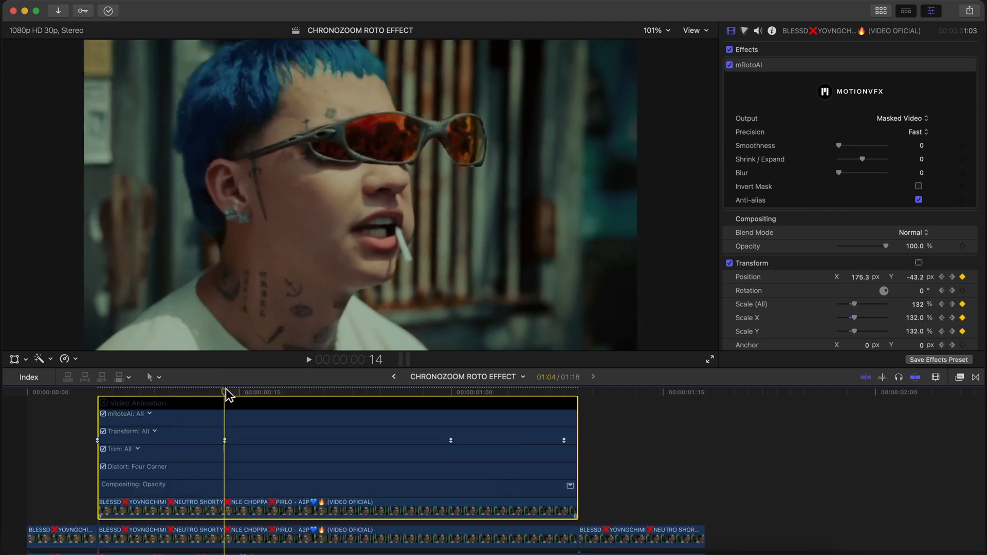
pyautogui.click(225, 441)
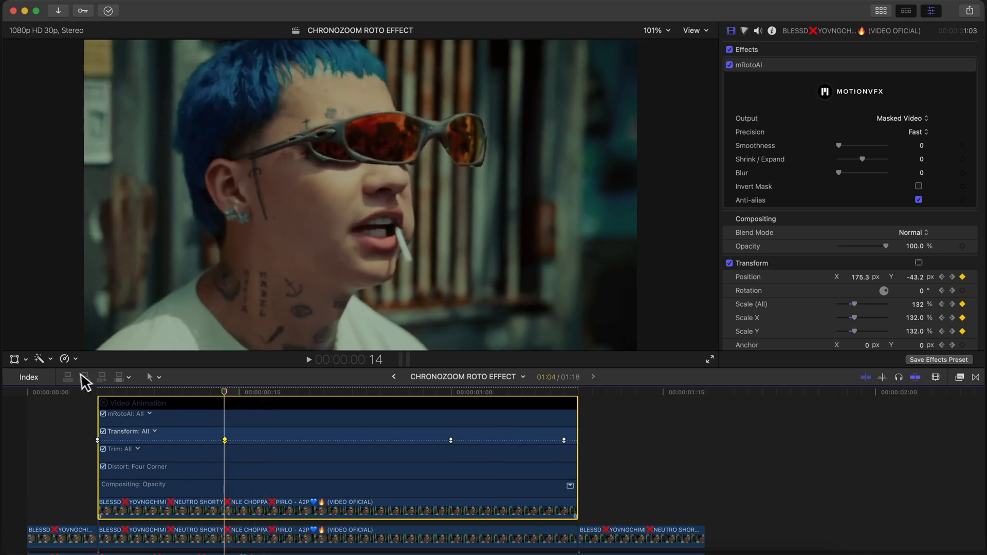
pyautogui.click(15, 359)
pyautogui.moveTo(419, 135); pyautogui.dragTo(484, 133)
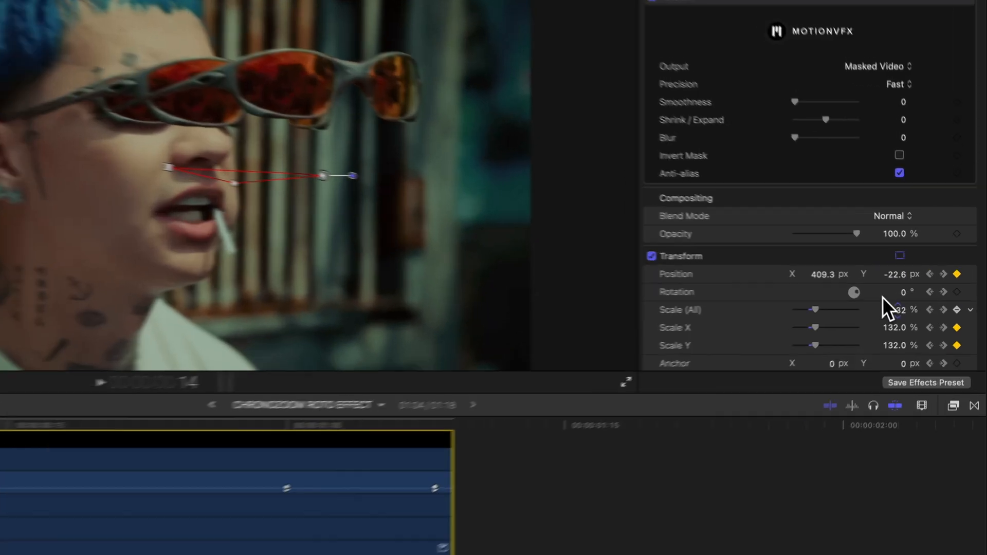
pyautogui.moveTo(915, 308); pyautogui.dragTo(915, 306)
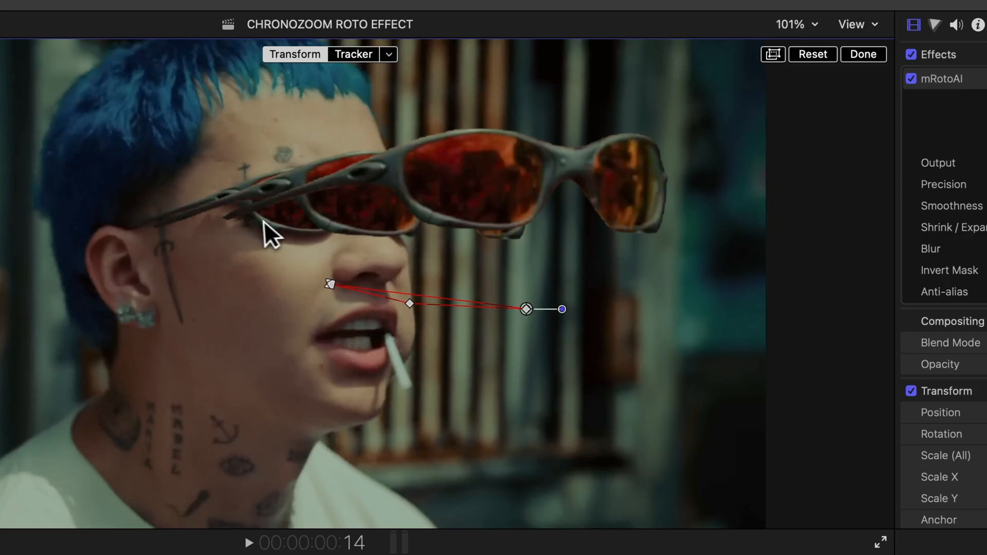
pyautogui.moveTo(264, 221)
pyautogui.mouseDown()
pyautogui.moveTo(271, 232)
pyautogui.moveTo(271, 220)
pyautogui.mouseUp()
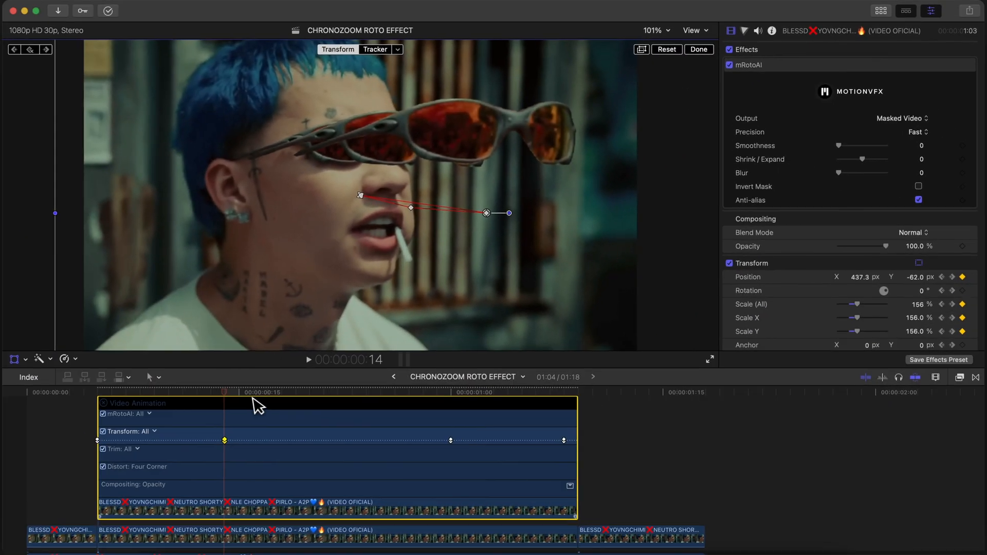
# Copy the frame 14 scale of 156% to the copied sunglasses' Transform keyframe at 1:00.
pyautogui.click(215, 392)
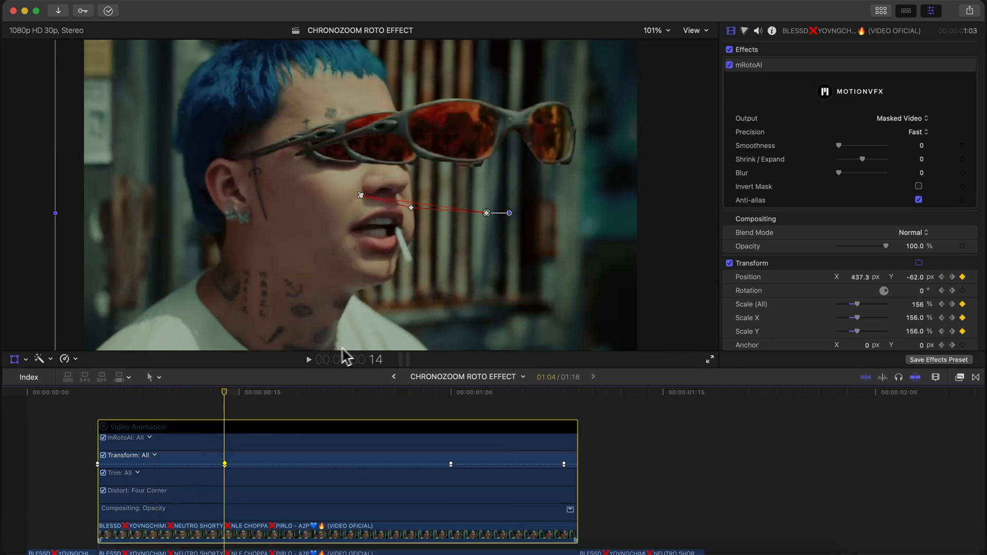
pyautogui.click(451, 392)
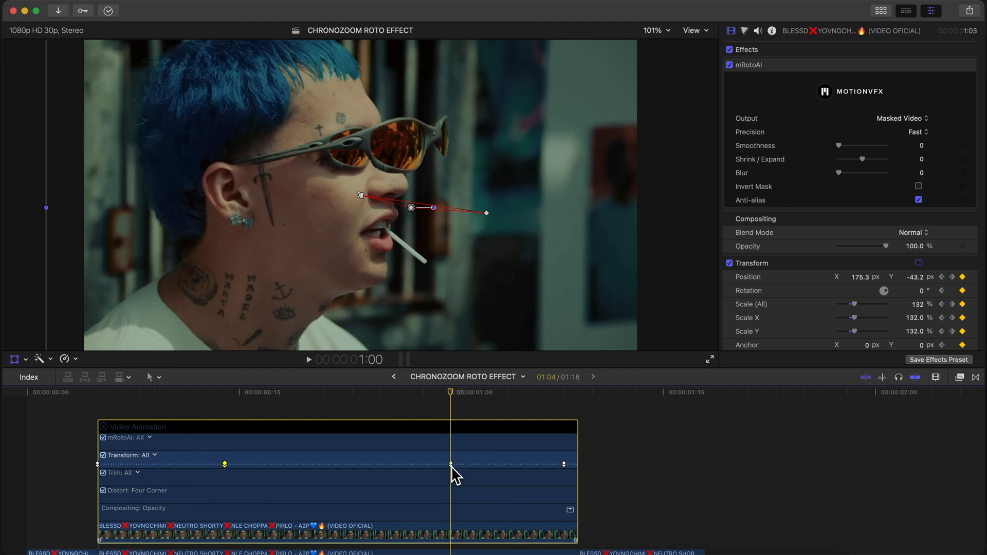
pyautogui.click(232, 393)
pyautogui.click(224, 395)
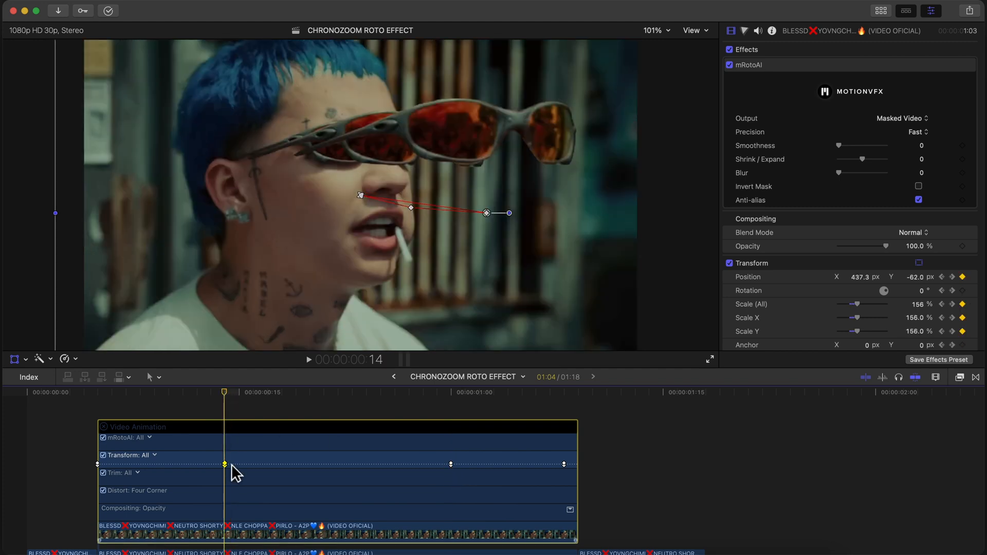
pyautogui.click(920, 307)
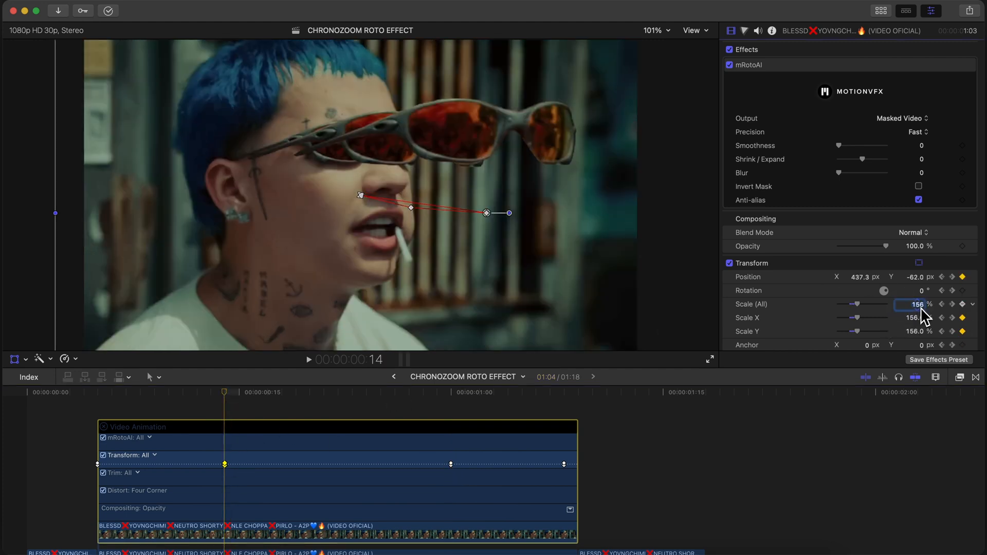
pyautogui.click(452, 385)
pyautogui.click(450, 394)
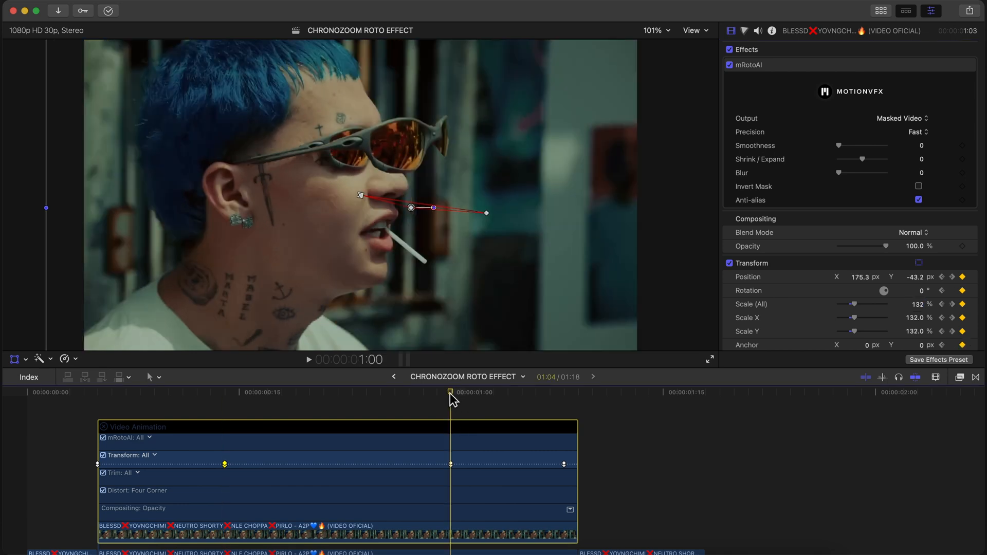
pyautogui.click(917, 307)
pyautogui.press('Return')
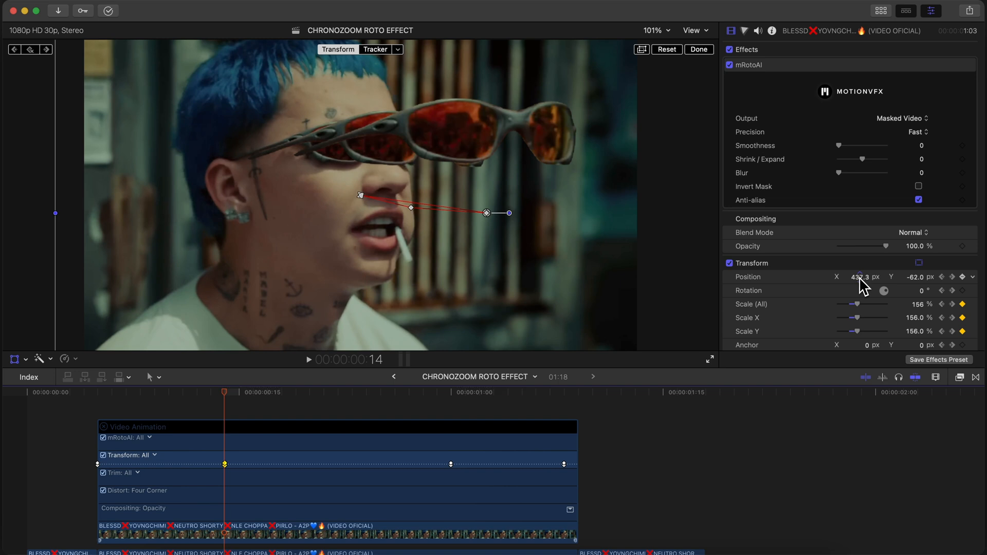
# Match the copied sunglasses' position at 1:00 to frame 14, setting X 437.3 and Y -62.0 px.
pyautogui.click(953, 277)
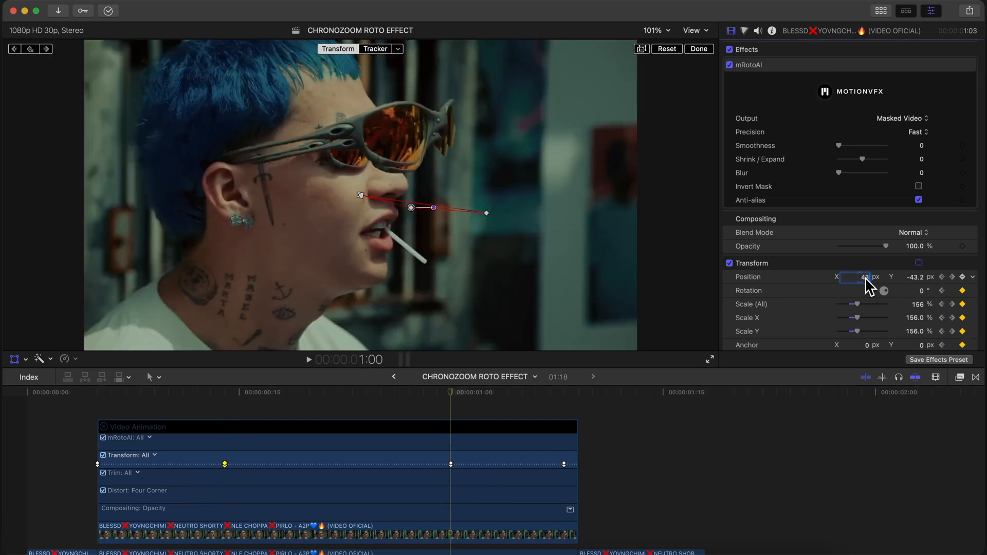
pyautogui.click(224, 393)
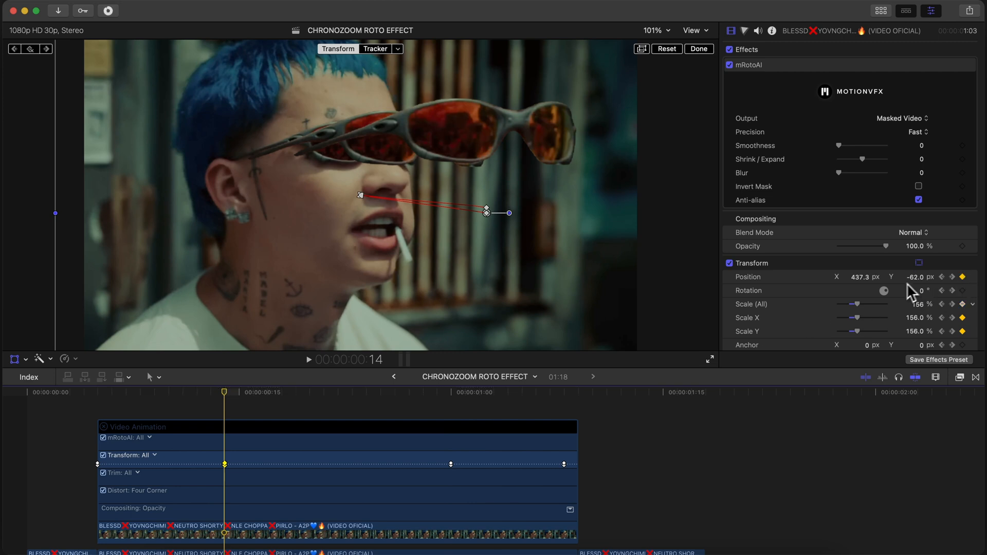
pyautogui.click(452, 392)
pyautogui.click(915, 277)
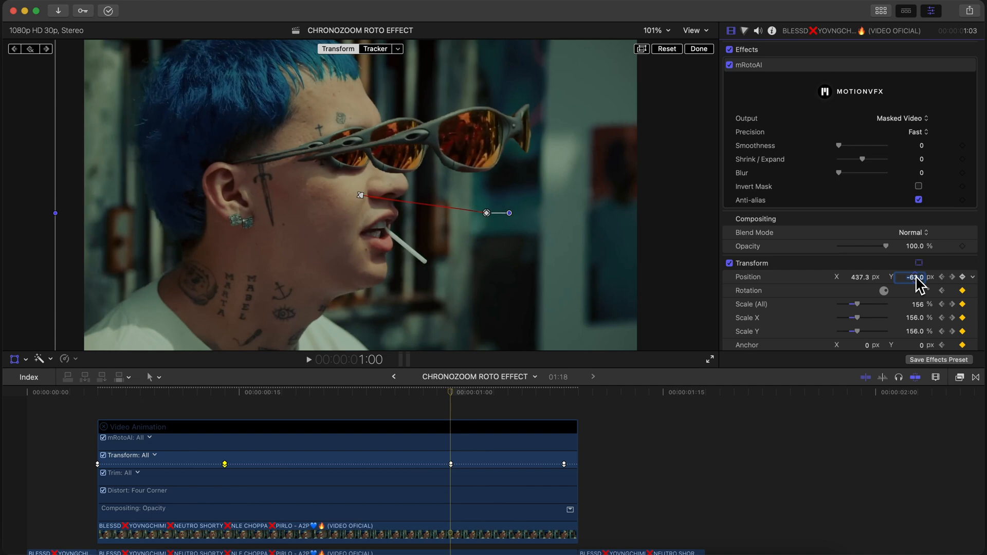
# Play back the chronozoom sequence from the start to check the layered sunglasses animation.
pyautogui.moveTo(211, 394); pyautogui.dragTo(297, 399)
pyautogui.press('space')
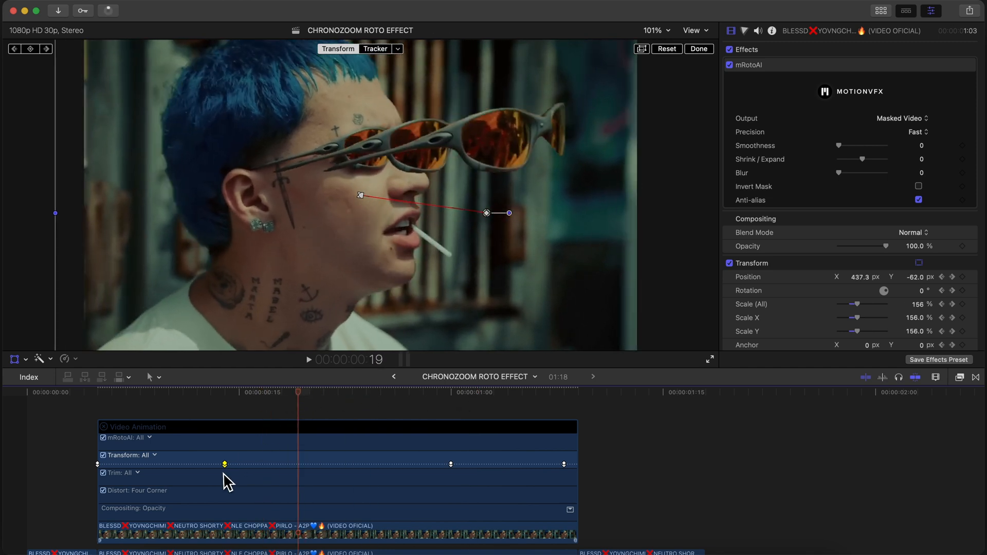
pyautogui.click(32, 394)
pyautogui.press('space')
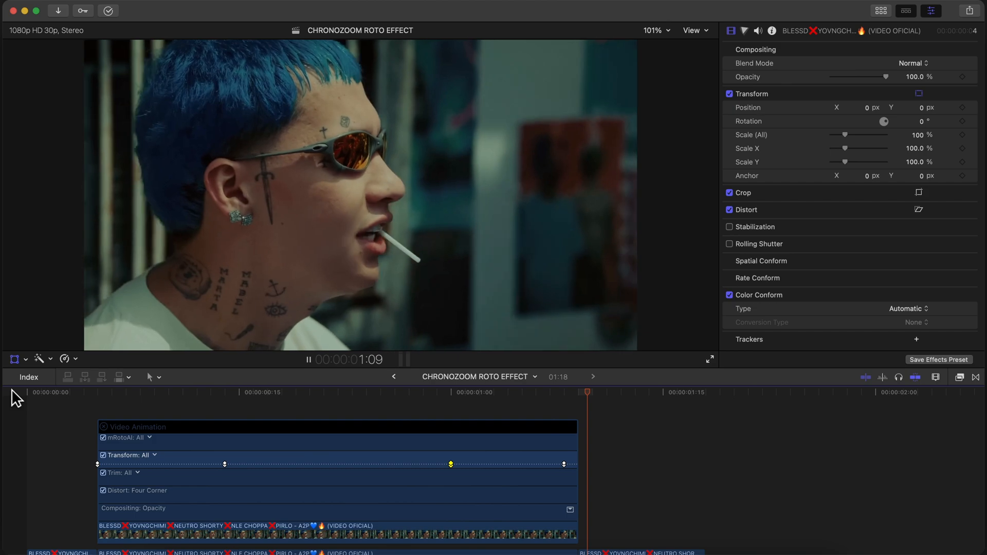
pyautogui.press('space')
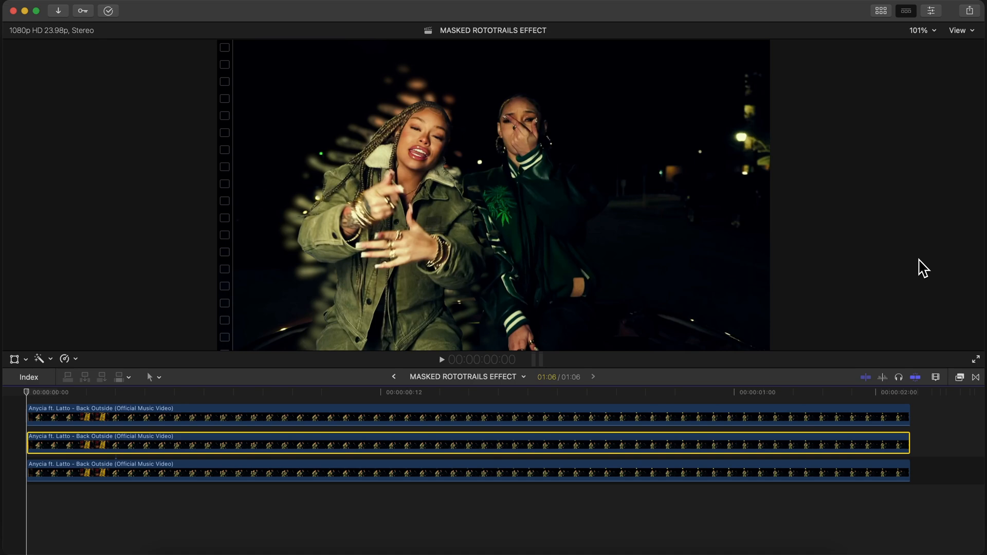
# In the MASKED ROTOTRAILS EFFECT project, delete the two upper clips and duplicate the remaining clip onto a layer above it.
pyautogui.keyDown('super'); pyautogui.click(88, 411); pyautogui.keyUp('super')
pyautogui.press('Delete')
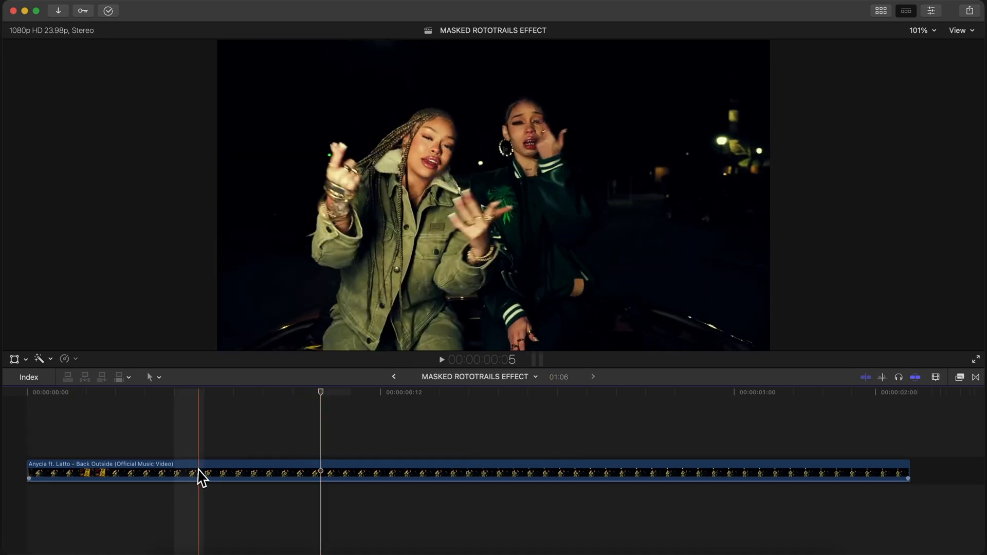
pyautogui.moveTo(204, 478); pyautogui.dragTo(207, 442)
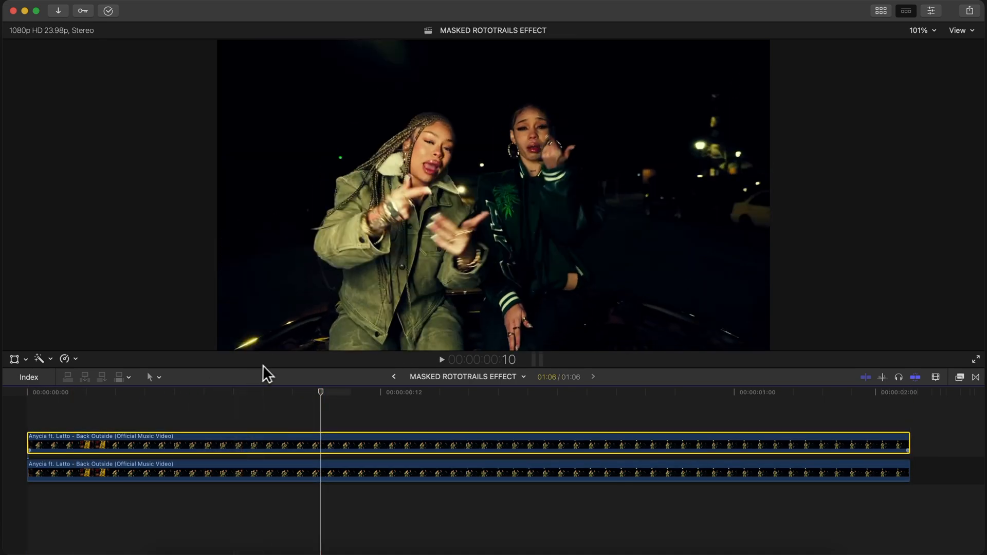
# Apply the mRotoAI effect to the upper copy of the clip.
pyautogui.click(960, 378)
pyautogui.scroll(-5, 821, 518)
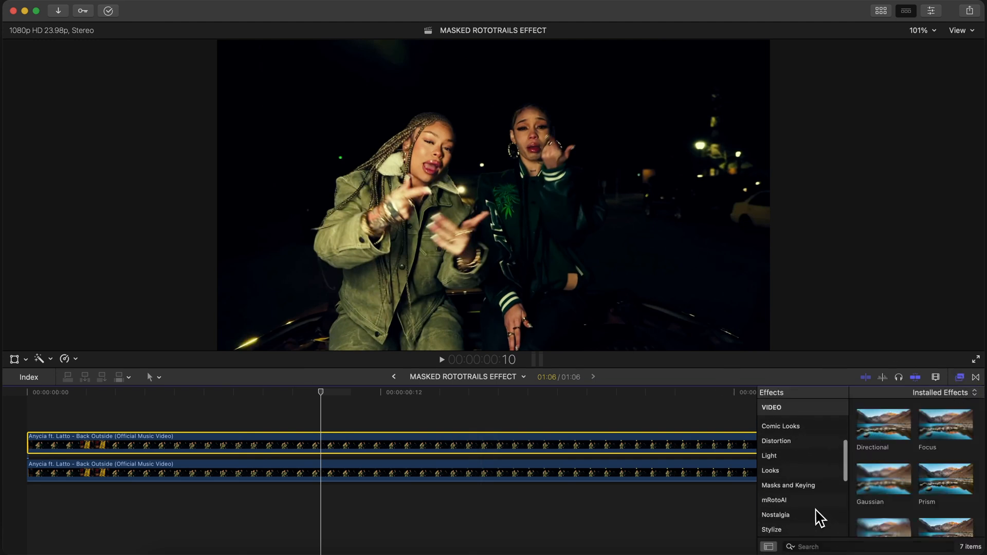
pyautogui.moveTo(882, 424); pyautogui.dragTo(555, 448)
pyautogui.click(959, 376)
# At the first frame, paint an mRotoAI mask over the woman in the olive jacket.
pyautogui.click(32, 394)
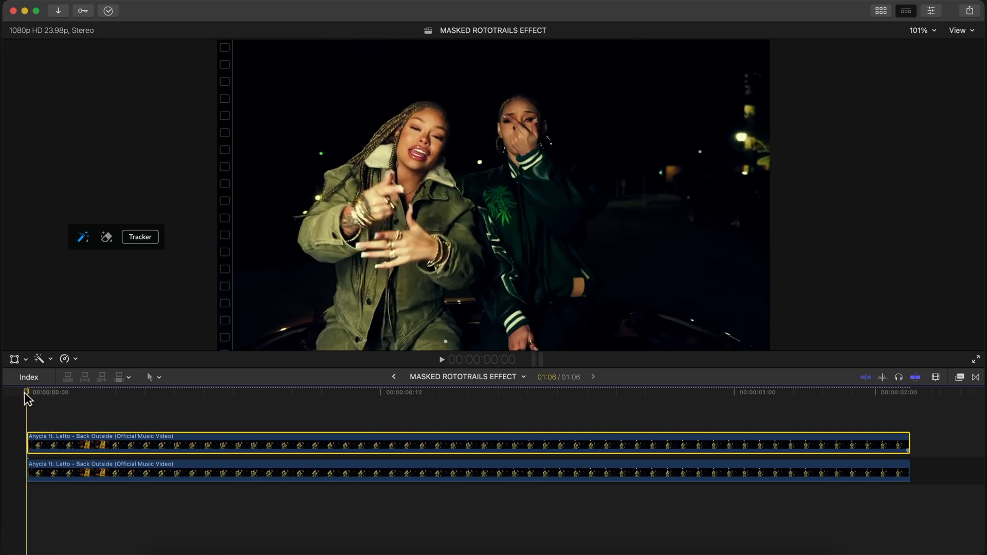
pyautogui.click(62, 395)
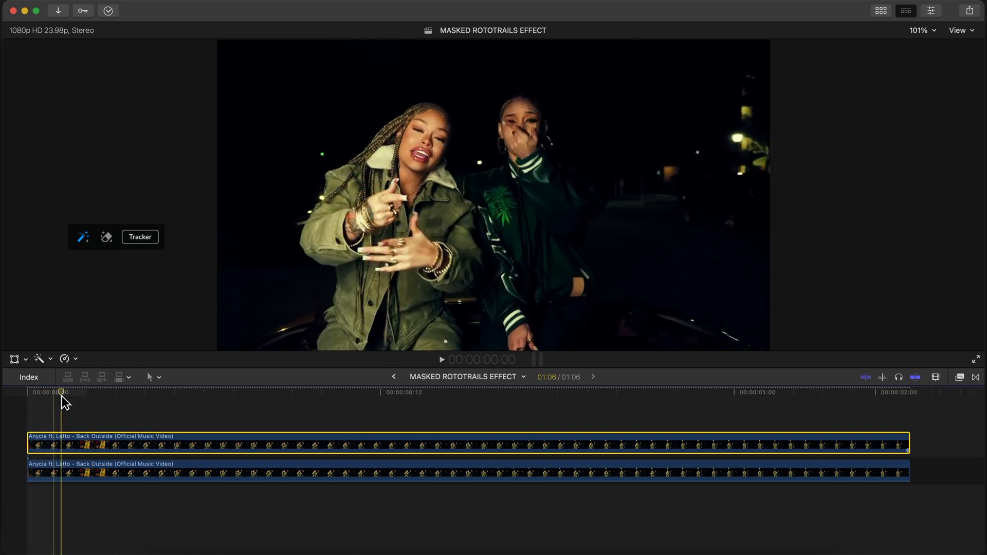
pyautogui.press('space')
pyautogui.click(5, 394)
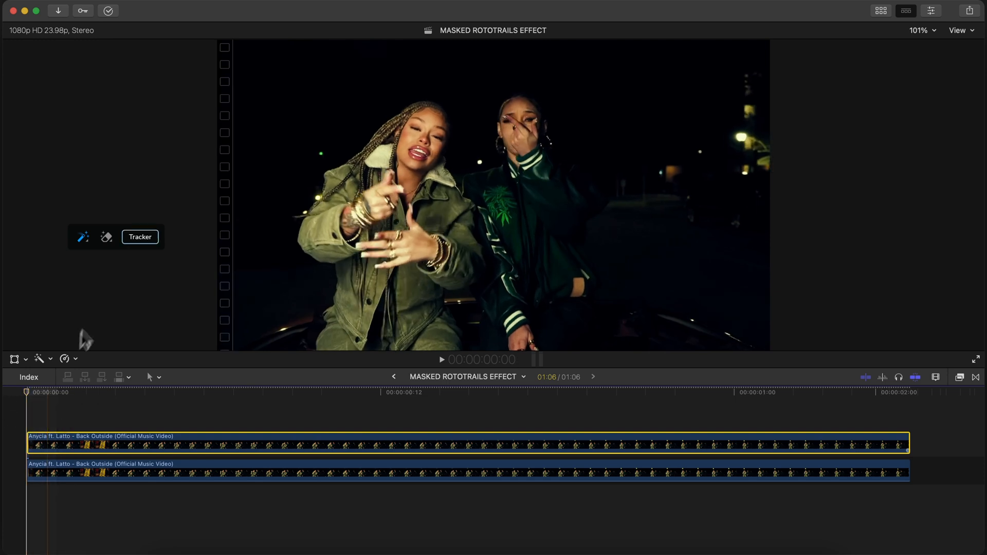
pyautogui.moveTo(355, 339)
pyautogui.mouseDown()
pyautogui.moveTo(371, 235)
pyautogui.moveTo(348, 208)
pyautogui.mouseUp()
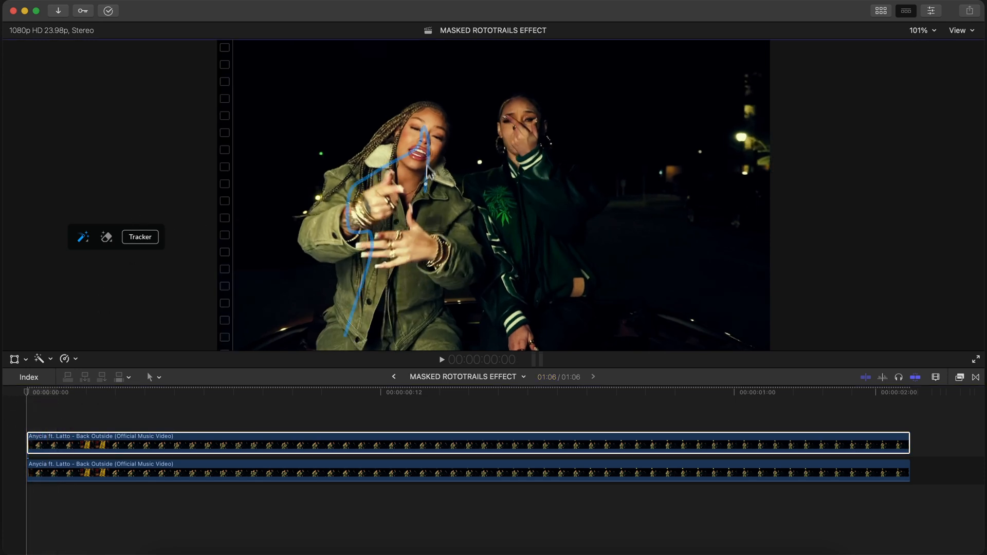
pyautogui.moveTo(382, 323); pyautogui.dragTo(379, 304)
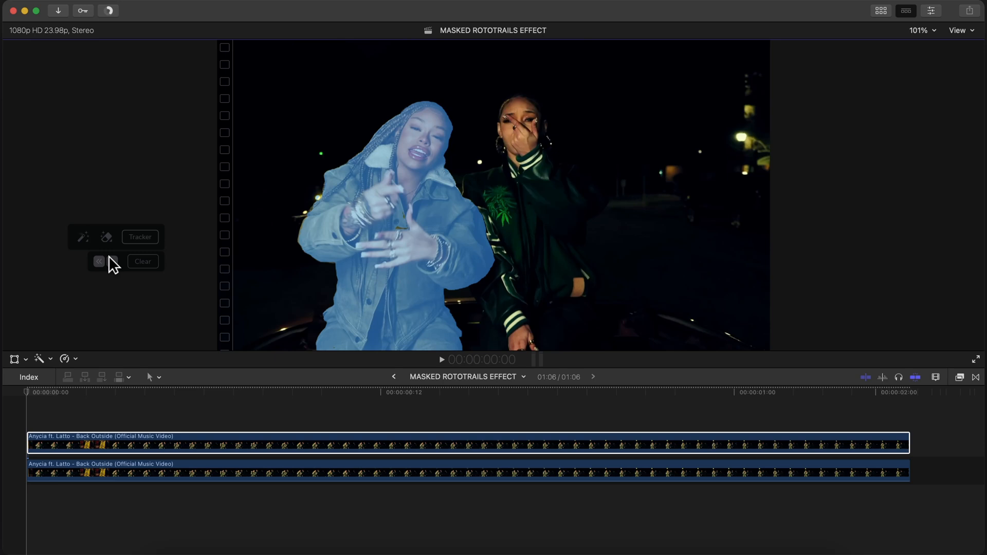
# Track the mask forward and clear its stray area on the second woman's face around frame 6, checking adjacent frames.
pyautogui.click(113, 261)
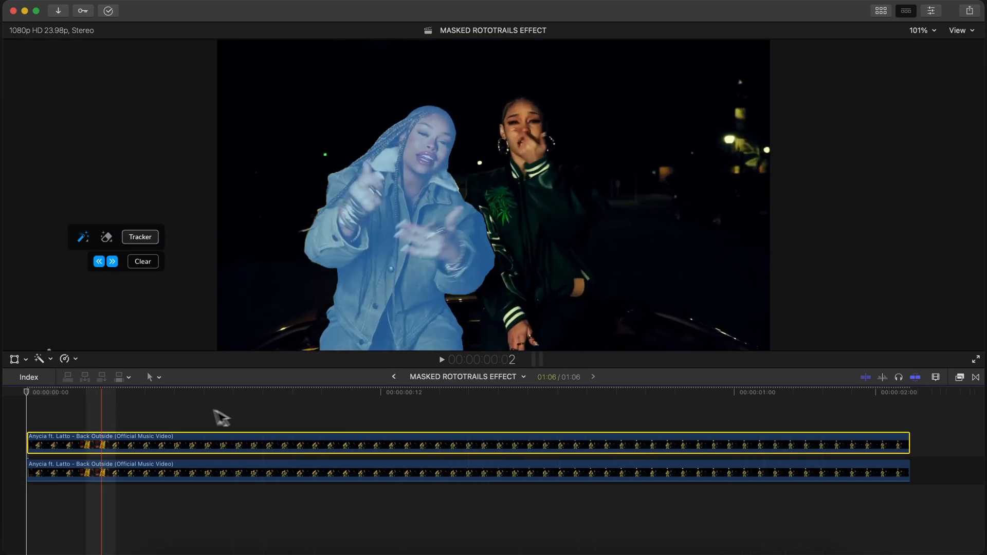
pyautogui.click(83, 394)
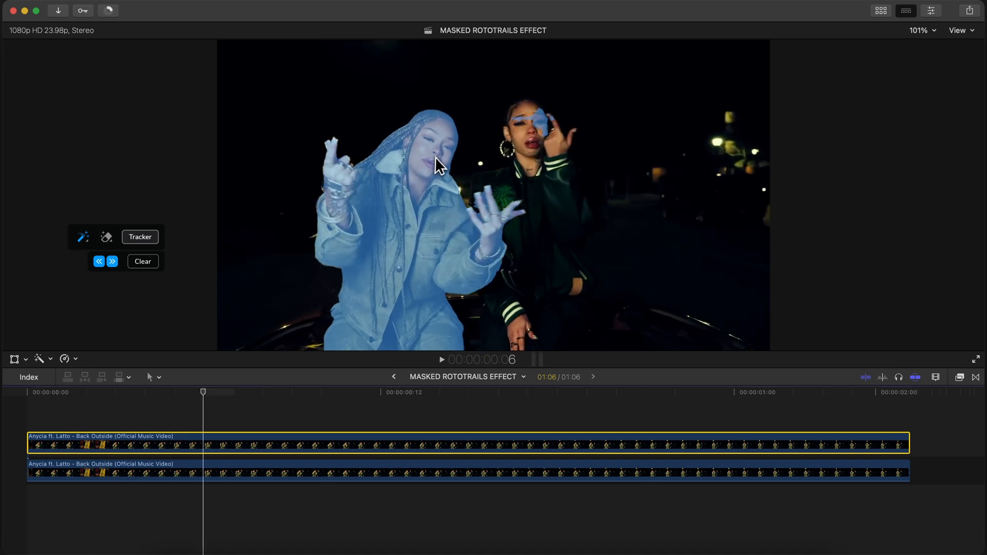
pyautogui.press('Left')
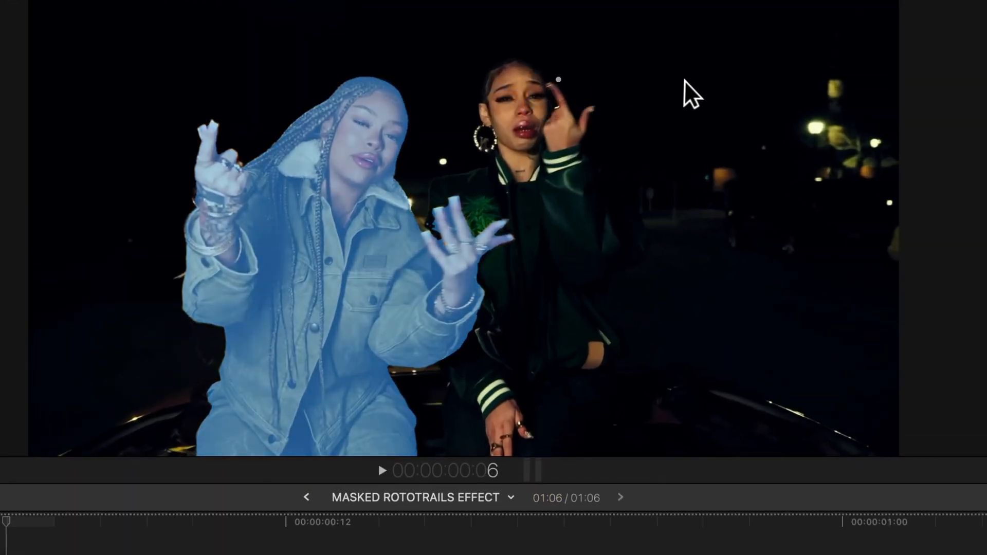
pyautogui.press('Right')
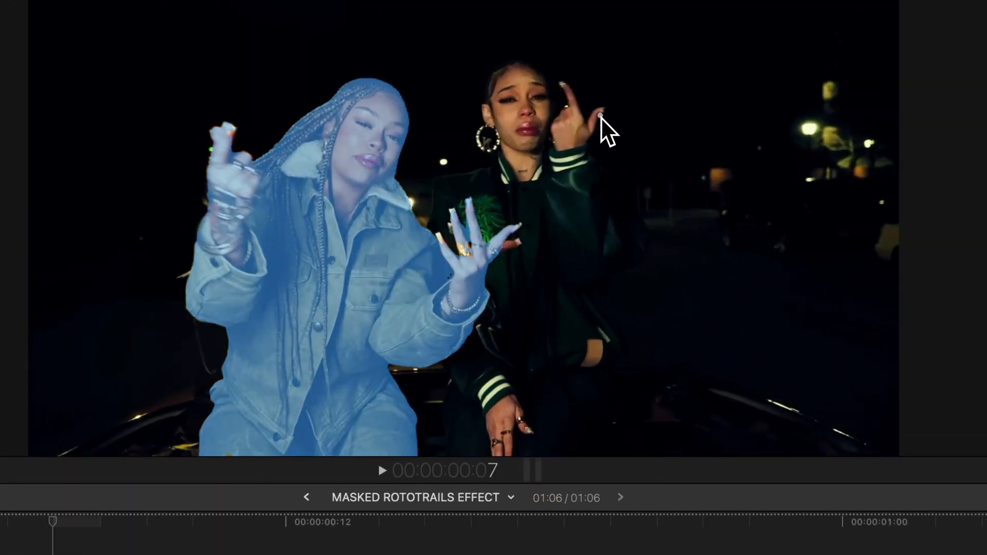
pyautogui.press('Right')
pyautogui.press('Right')
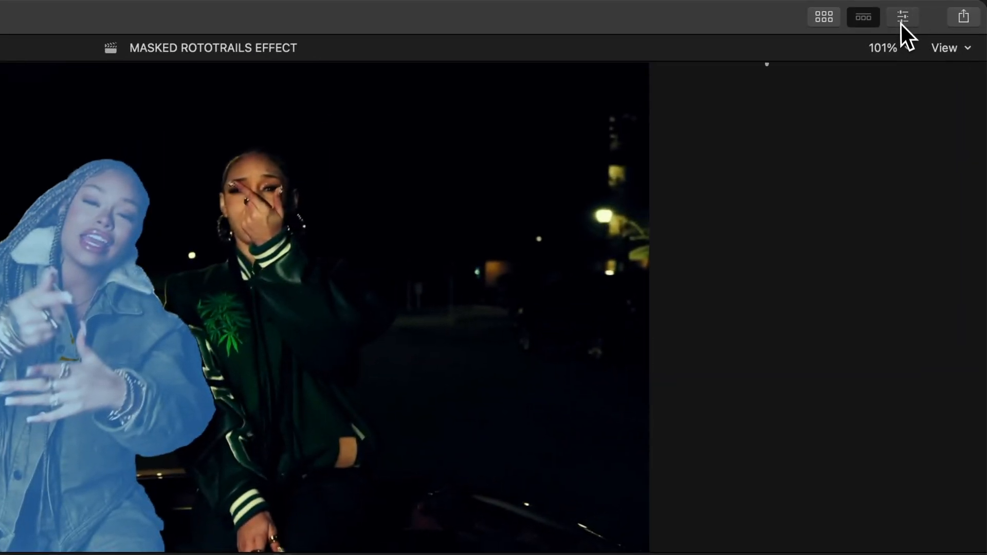
# Set the mRotoAI output to Masked Video and duplicate the masked clip onto a third layer.
pyautogui.click(904, 18)
pyautogui.click(869, 187)
pyautogui.click(862, 226)
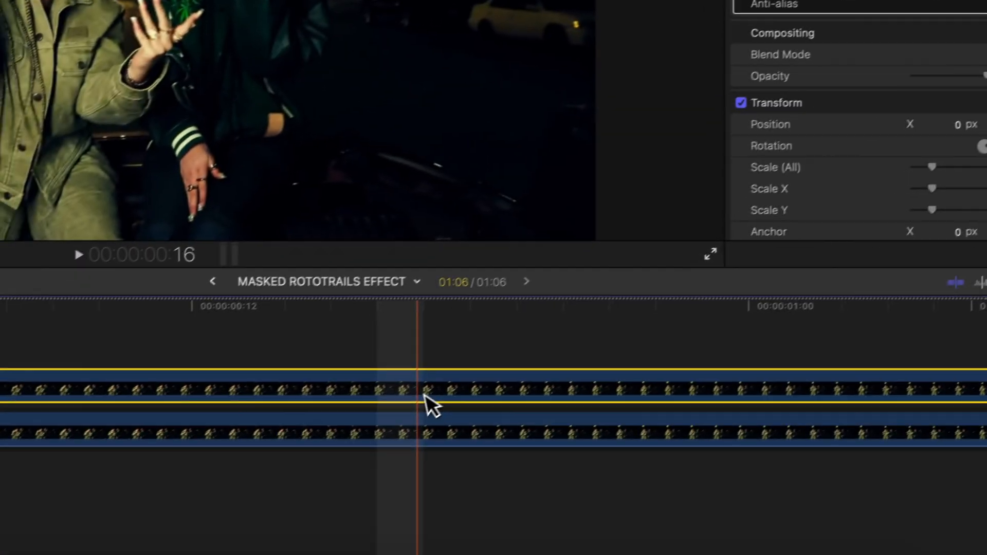
pyautogui.moveTo(423, 394); pyautogui.dragTo(419, 350)
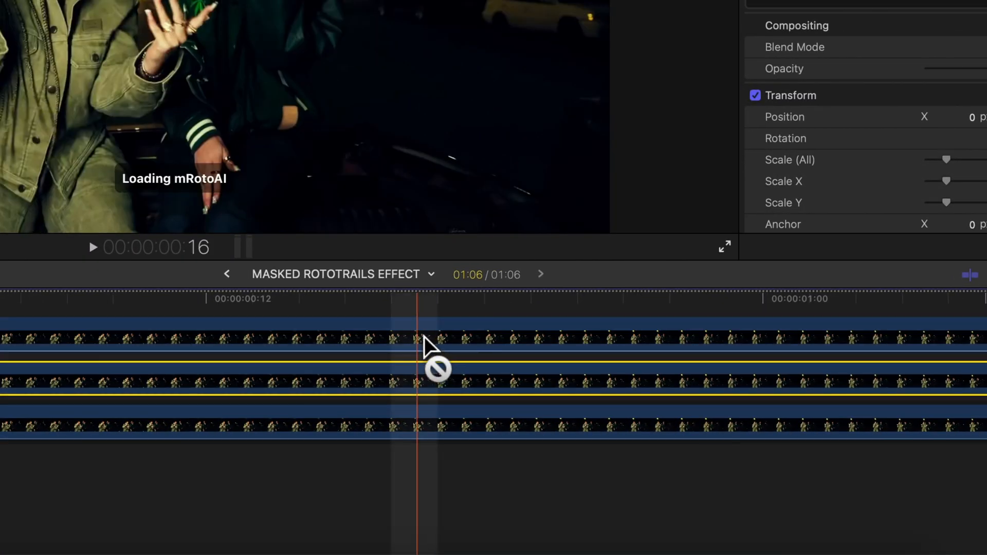
# Apply the Underwater distortion effect to the middle copy of the clip.
pyautogui.click(948, 275)
pyautogui.scroll(-1, 671, 427)
pyautogui.scroll(5, 671, 427)
pyautogui.click(669, 492)
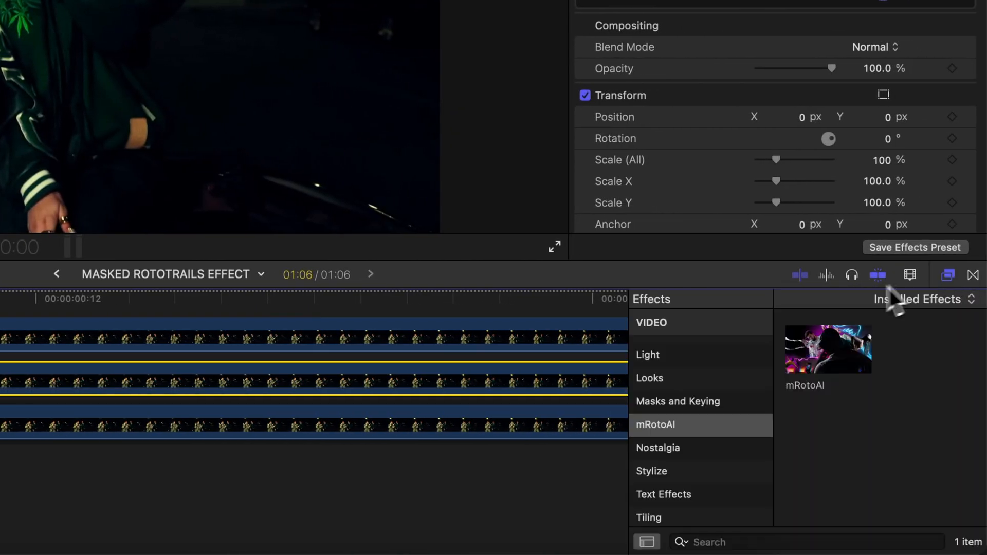
pyautogui.scroll(-5, 843, 429)
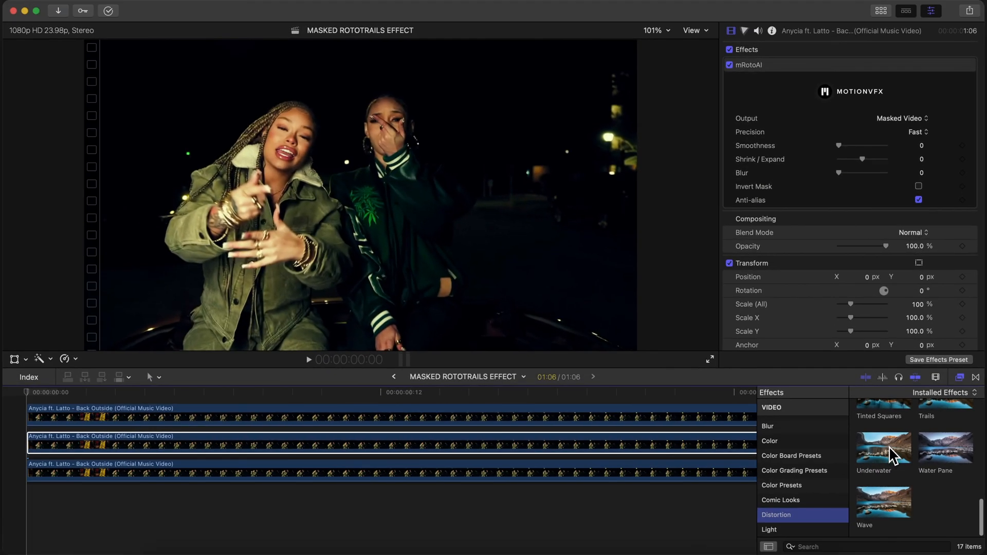
pyautogui.moveTo(892, 455); pyautogui.dragTo(628, 447)
pyautogui.press('super+5')
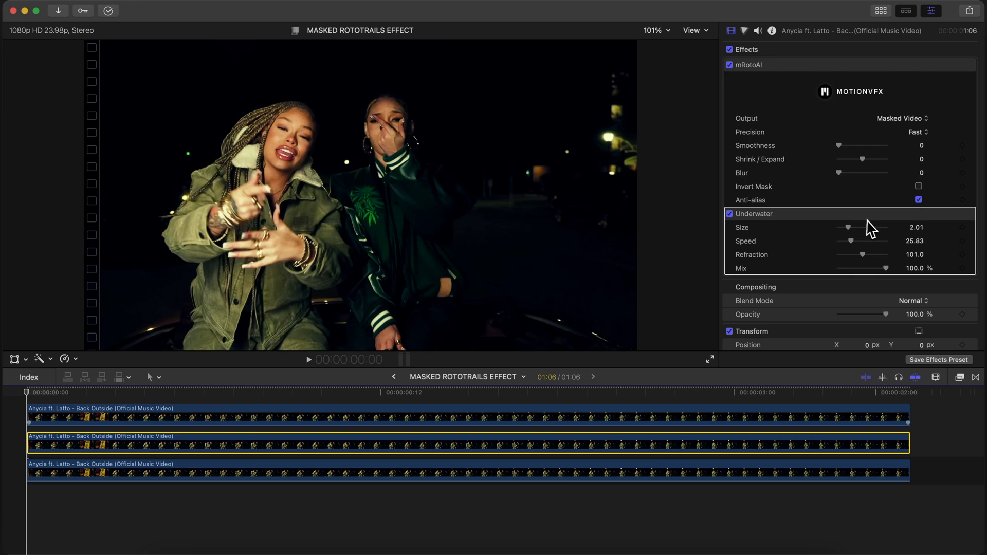
# Set the Underwater effect's size to 0.27, speed to 31.87 and refraction to 111, and preview the distortion around the woman.
pyautogui.moveTo(848, 228); pyautogui.dragTo(841, 228)
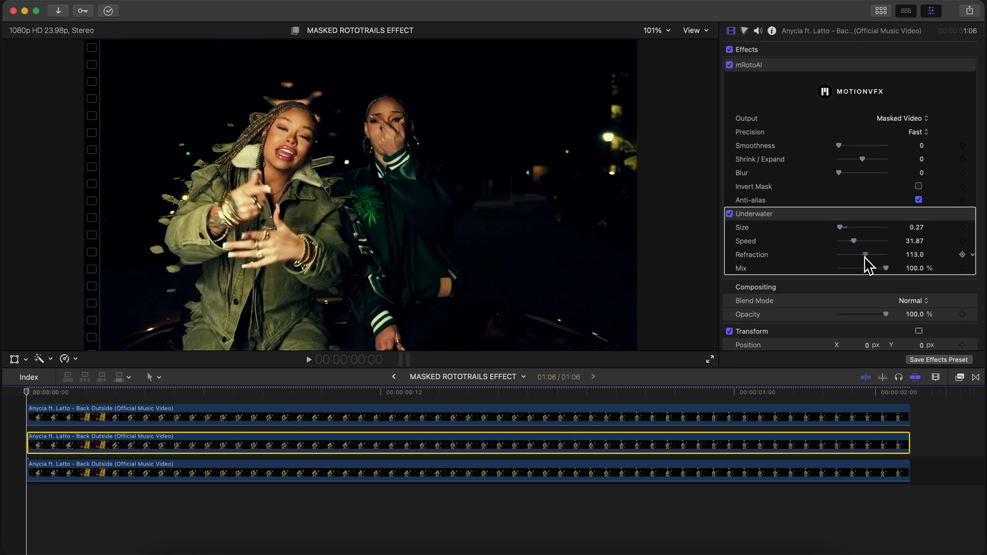
pyautogui.moveTo(866, 255); pyautogui.dragTo(866, 255)
pyautogui.press('space')
pyautogui.press('space')
pyautogui.click(306, 394)
# Add a Gaussian blur to the middle clip and set its amount to 14.66 while playing back from the start.
pyautogui.click(959, 377)
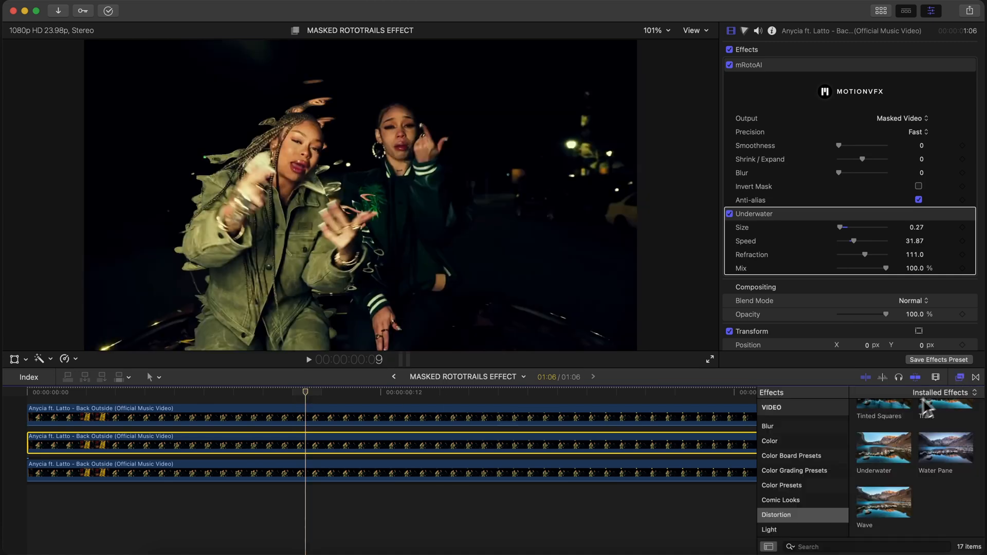
pyautogui.scroll(3, 808, 460)
pyautogui.click(793, 494)
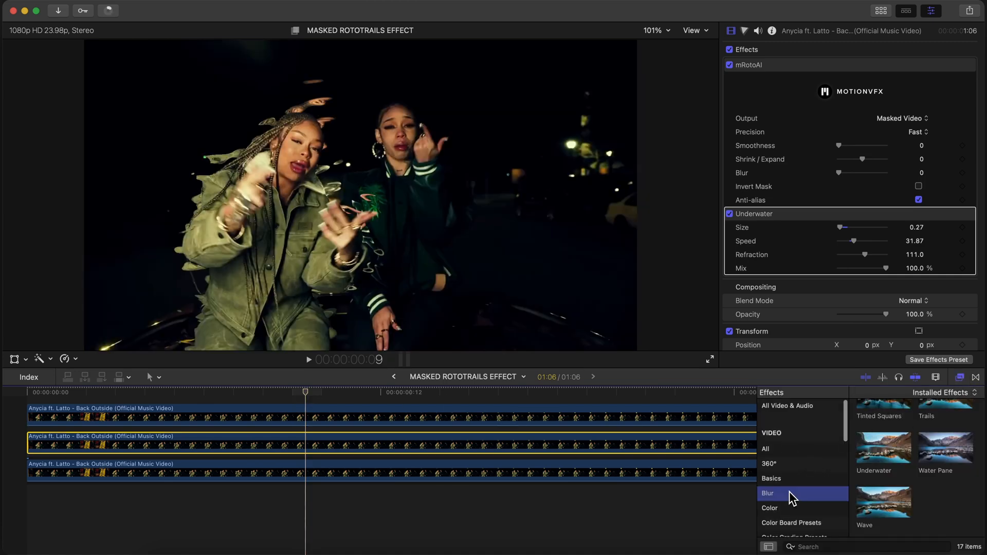
pyautogui.moveTo(882, 453); pyautogui.dragTo(573, 454)
pyautogui.press('Home')
pyautogui.press('space')
pyautogui.moveTo(862, 296)
pyautogui.mouseDown()
pyautogui.moveTo(838, 296)
pyautogui.moveTo(851, 295)
pyautogui.mouseUp()
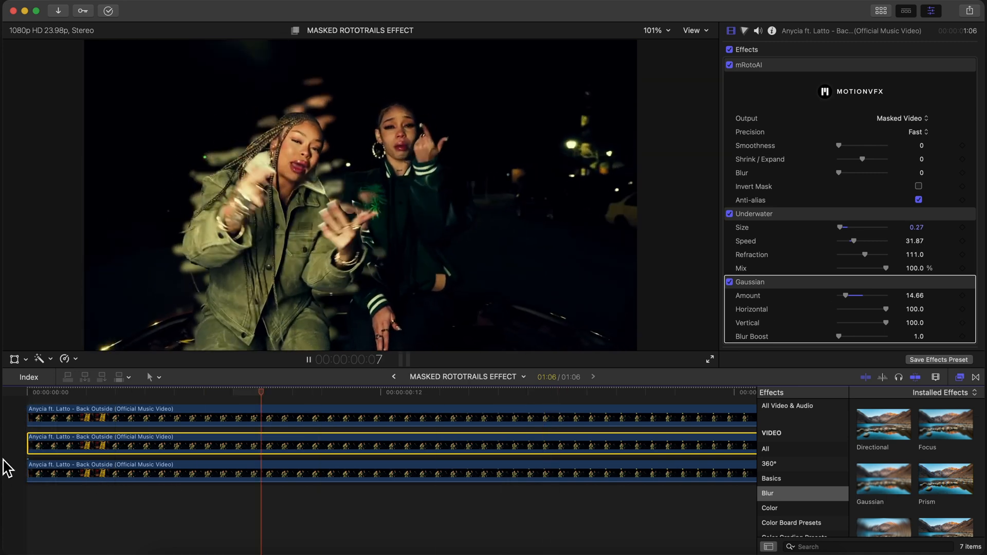
pyautogui.hscroll(5, 21, 455)
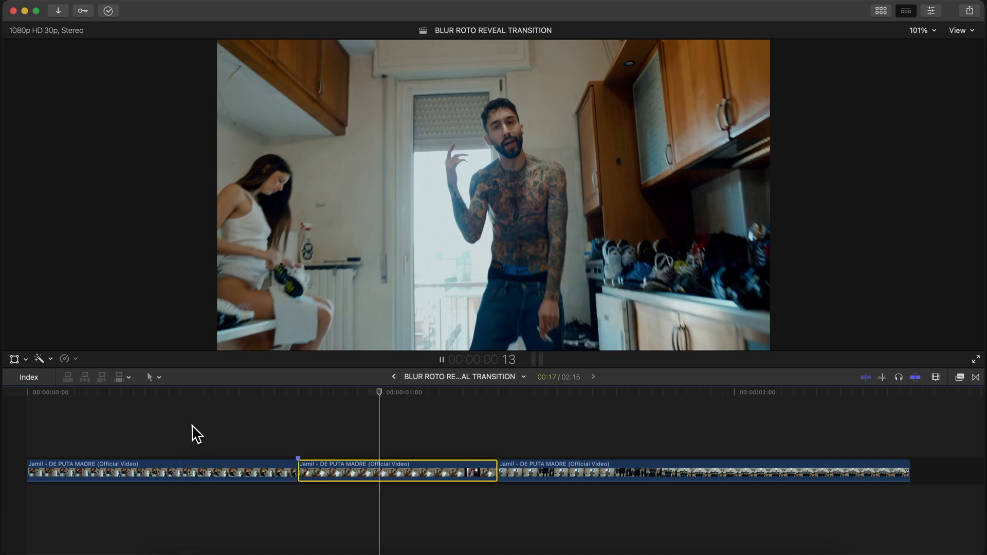
# In the blur roto reveal project, duplicate the middle clip onto the layer directly above itself.
pyautogui.press('space')
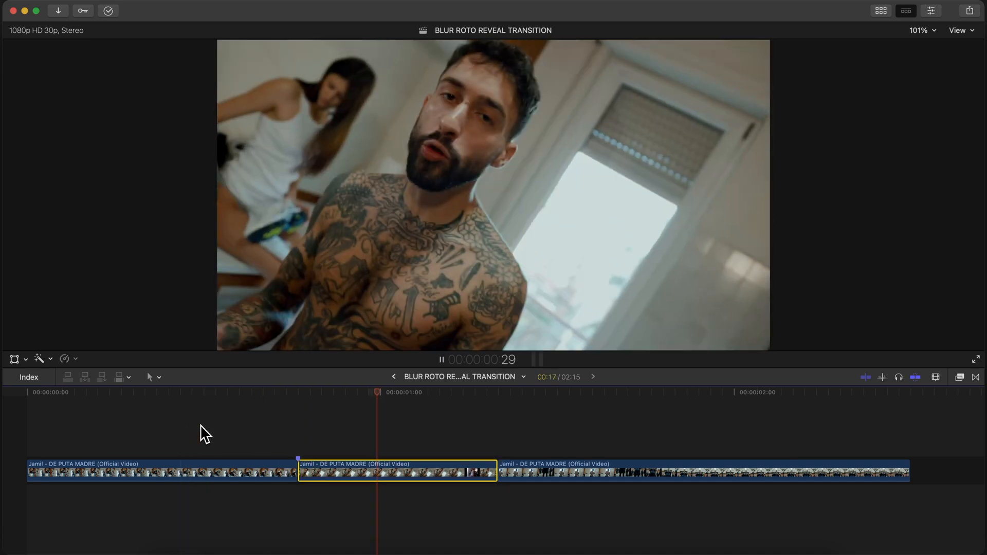
pyautogui.press('space')
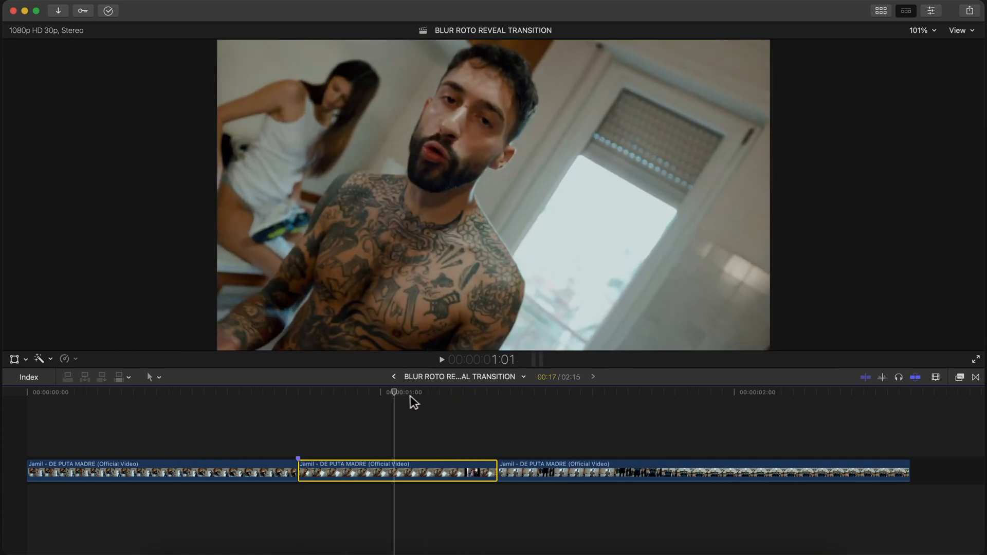
pyautogui.click(297, 398)
pyautogui.moveTo(338, 467); pyautogui.dragTo(339, 432)
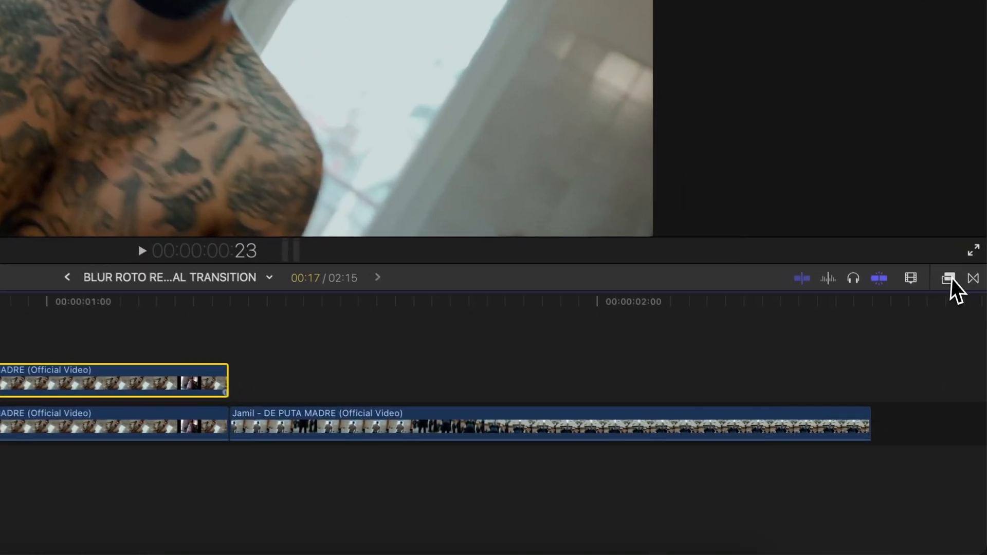
# Apply the mRotoAI effect to the upper copy of the clip and close the effects browser.
pyautogui.click(959, 377)
pyautogui.scroll(-10, 688, 469)
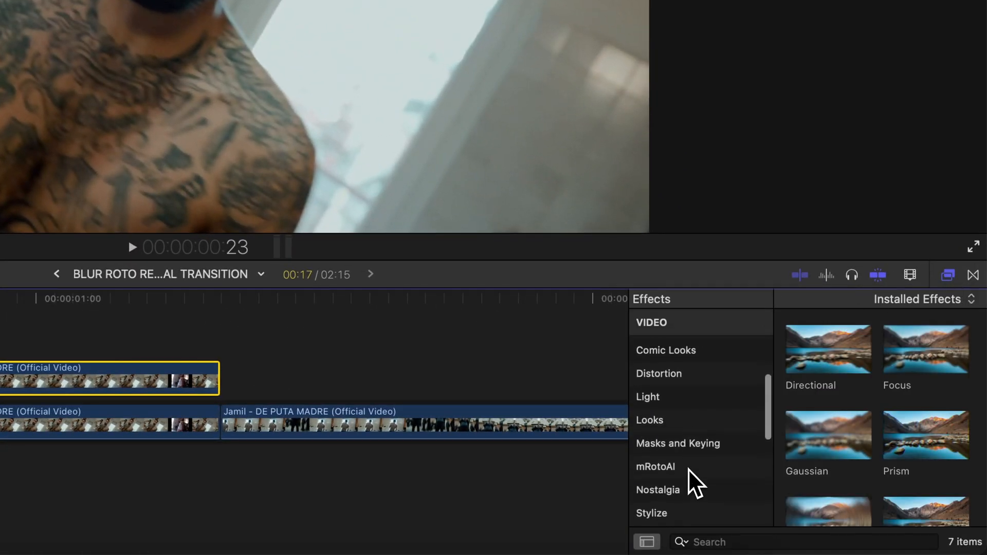
pyautogui.scroll(4, 683, 391)
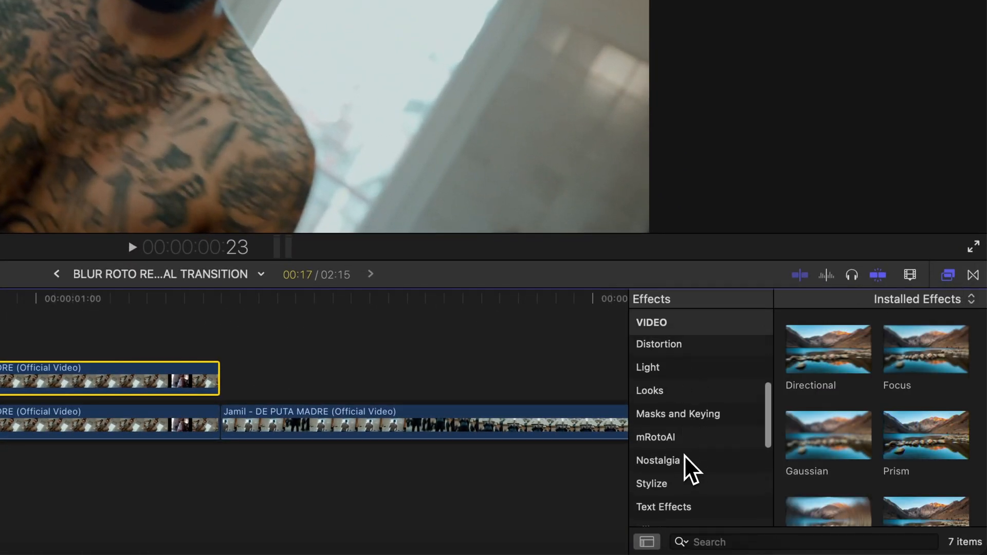
pyautogui.click(655, 437)
pyautogui.moveTo(811, 393); pyautogui.dragTo(132, 380)
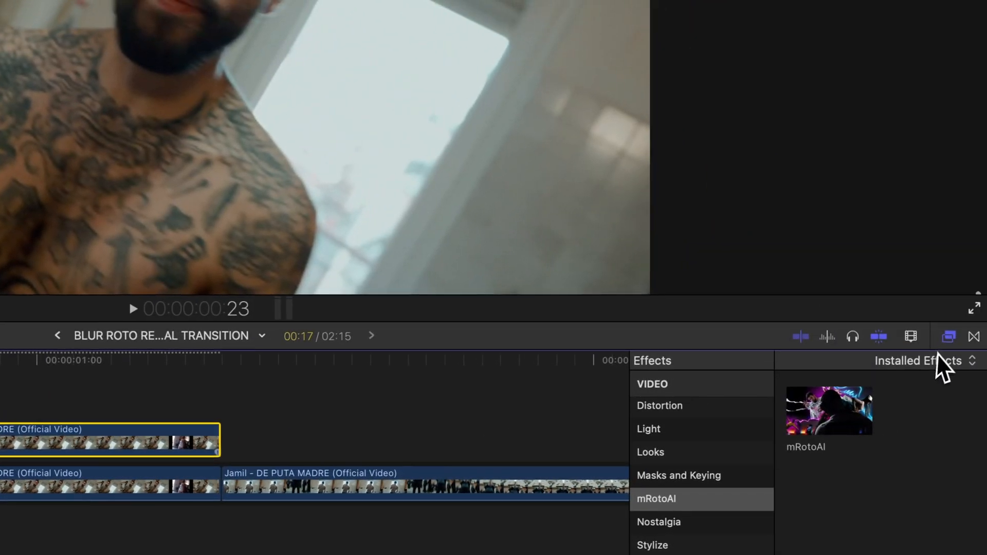
pyautogui.click(949, 338)
# Paint an mRotoAI mask over the tattooed man at the upper clip's first frame and play back the masked section.
pyautogui.moveTo(271, 331); pyautogui.dragTo(328, 271)
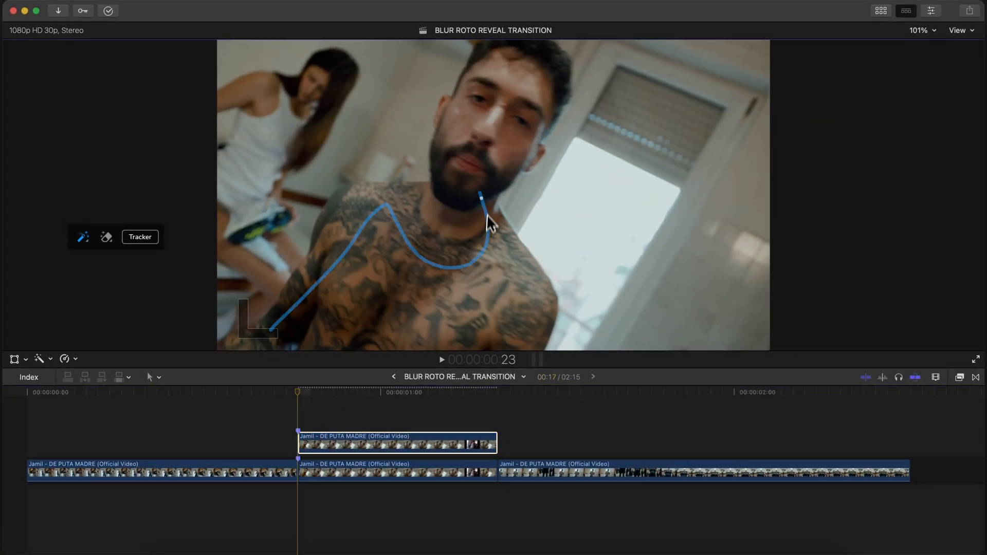
pyautogui.moveTo(486, 238); pyautogui.dragTo(518, 75)
pyautogui.moveTo(519, 289)
pyautogui.mouseDown()
pyautogui.moveTo(452, 334)
pyautogui.moveTo(433, 317)
pyautogui.mouseUp()
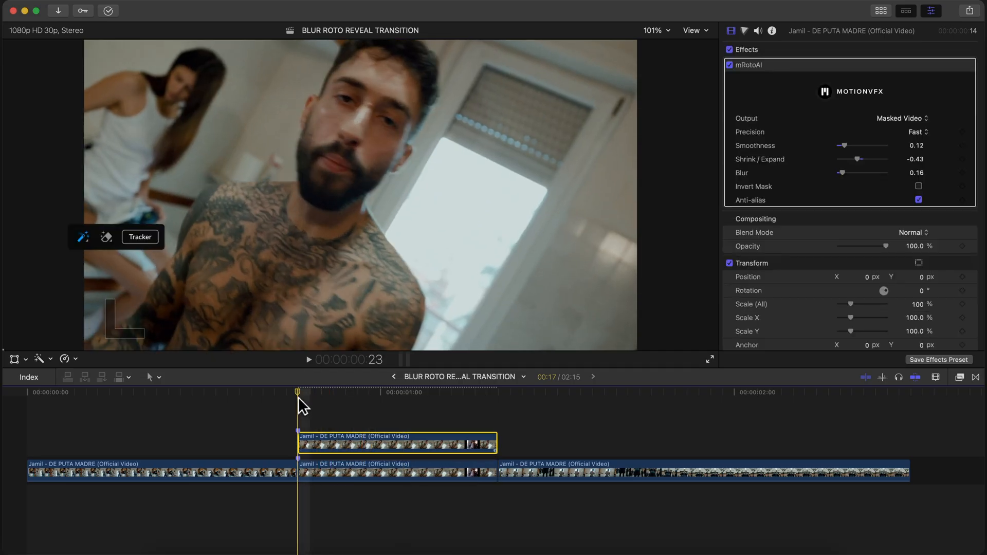
pyautogui.press('space')
pyautogui.press('space')
pyautogui.press('space')
pyautogui.press('space')
# Trim 5 frames off the start of the lower middle clip so the masked copy overlaps the first clip, and preview the overlap.
pyautogui.click(304, 392)
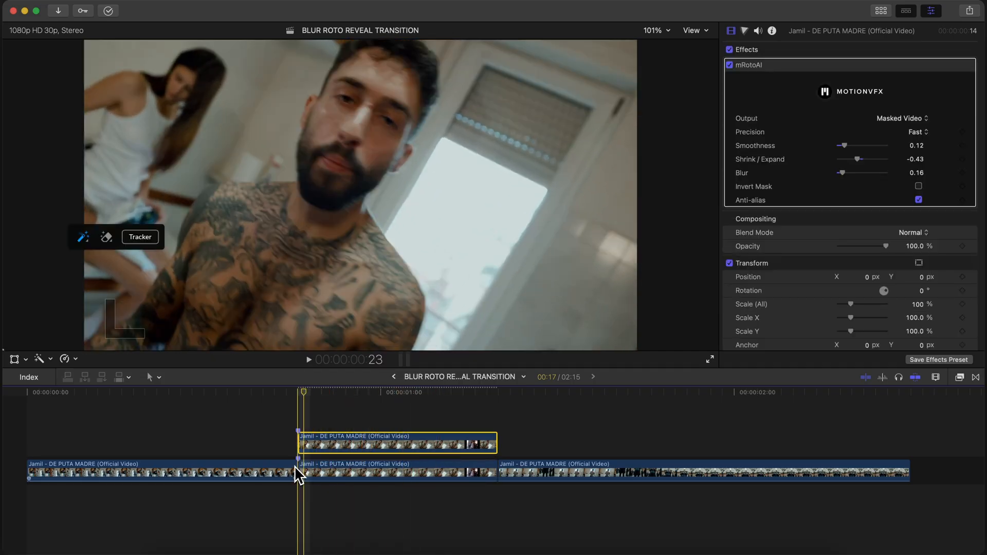
pyautogui.click(305, 473)
pyautogui.moveTo(307, 476); pyautogui.dragTo(360, 470)
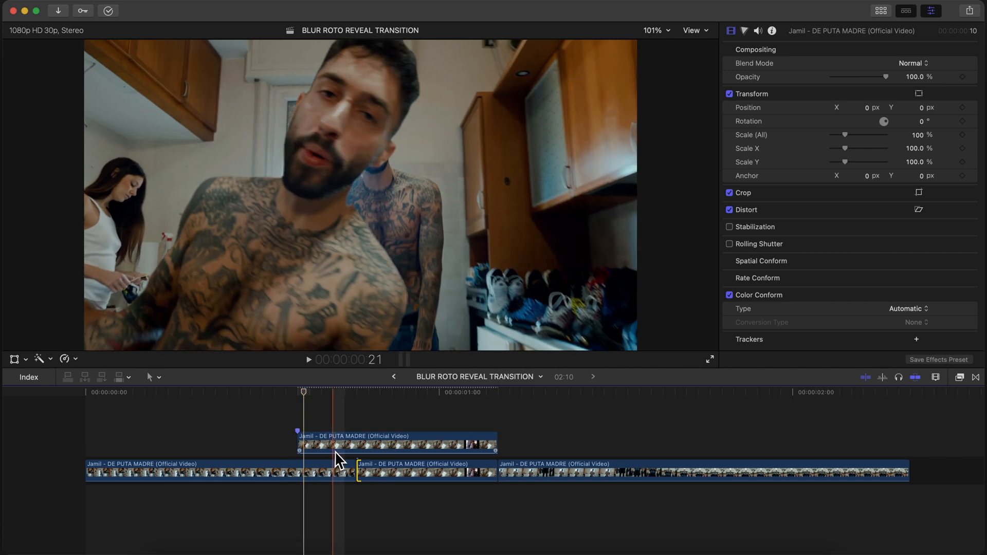
pyautogui.click(318, 440)
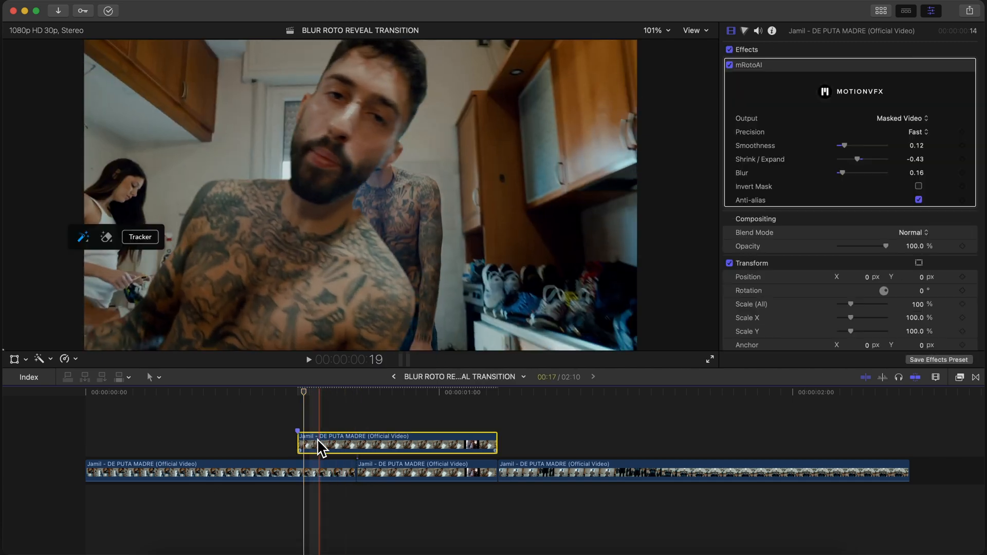
pyautogui.press('space')
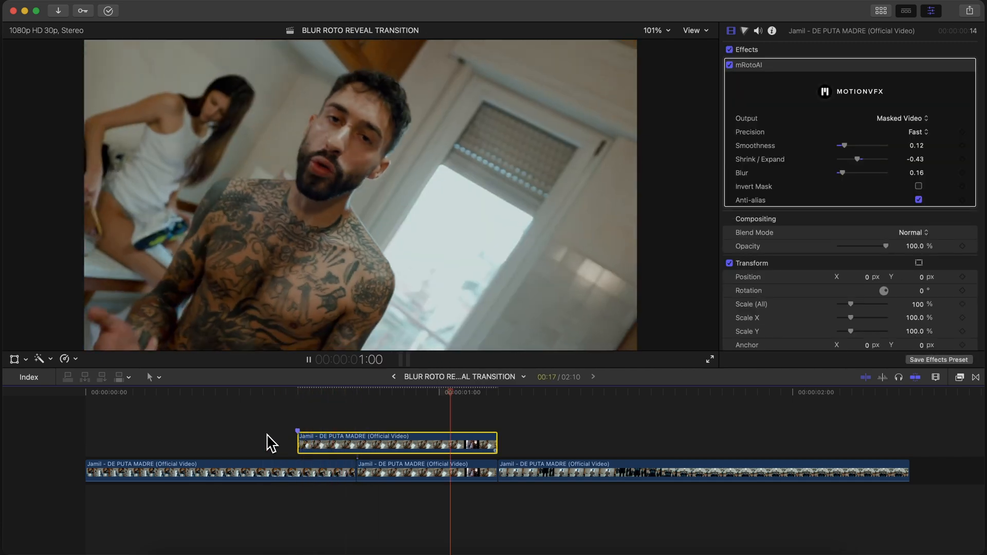
pyautogui.press('space')
pyautogui.press('space')
pyautogui.press('space')
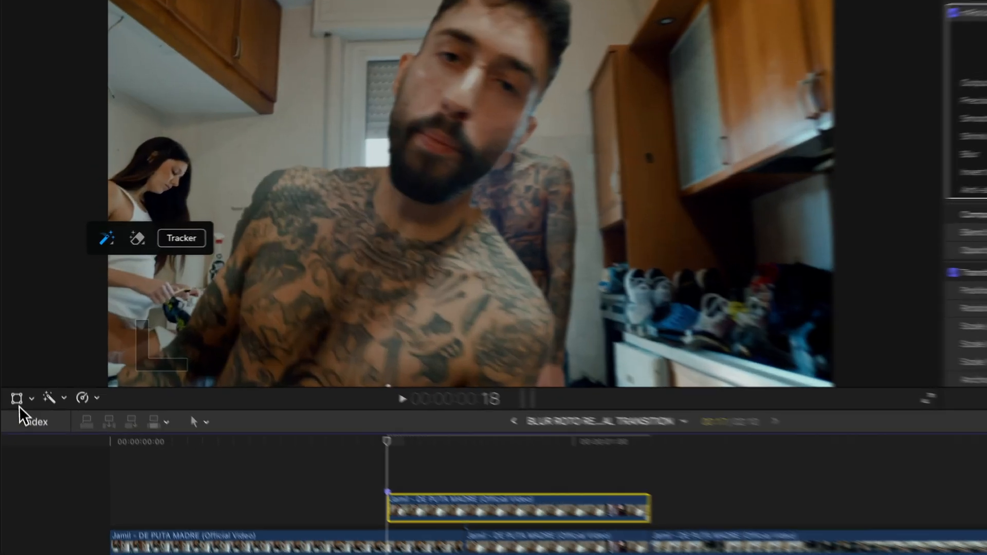
# At the masked clip's first frame, keyframe it outside the picture at X 604.2, Y -1108.8, rotated 22.4° and scaled to 71.75%.
pyautogui.click(15, 359)
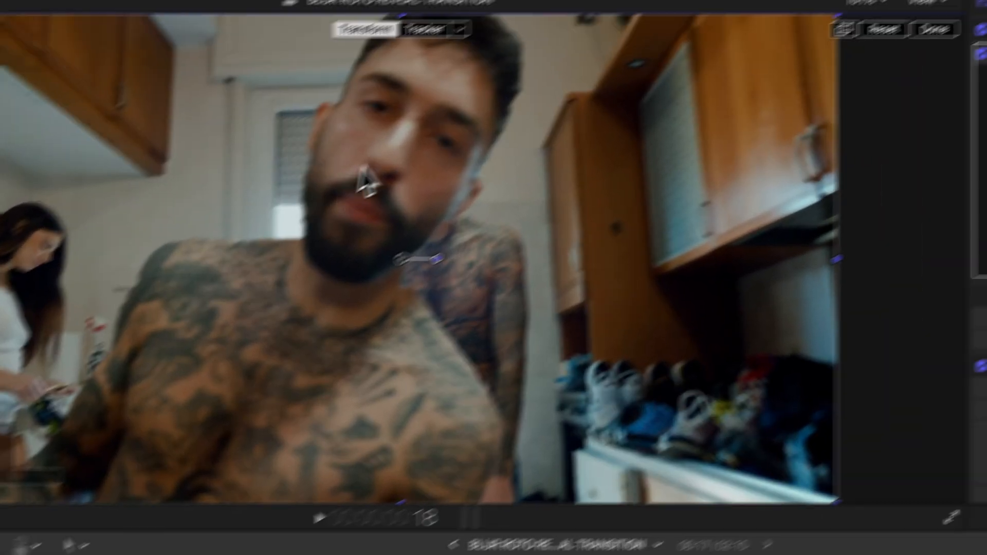
pyautogui.moveTo(156, 72); pyautogui.dragTo(162, 273)
pyautogui.click(666, 42)
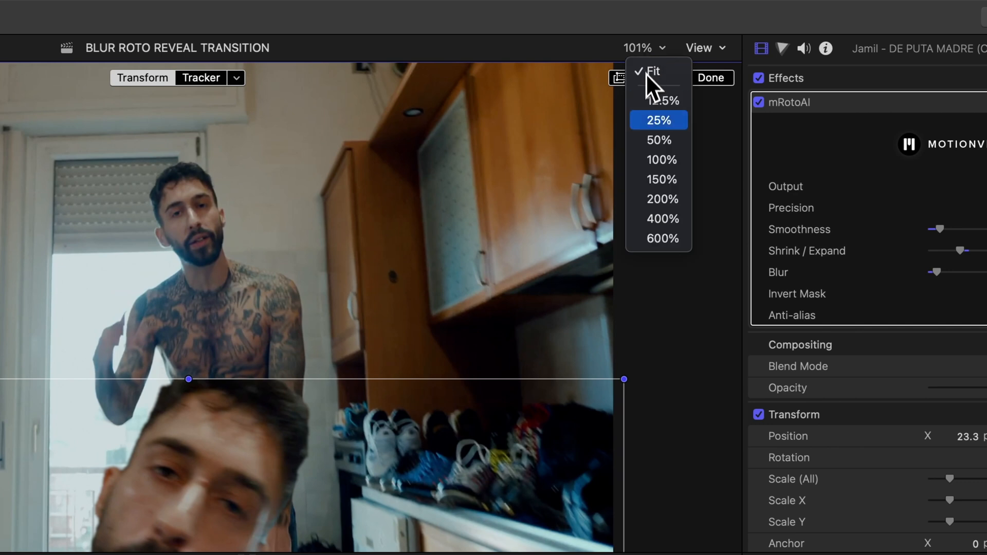
pyautogui.click(656, 140)
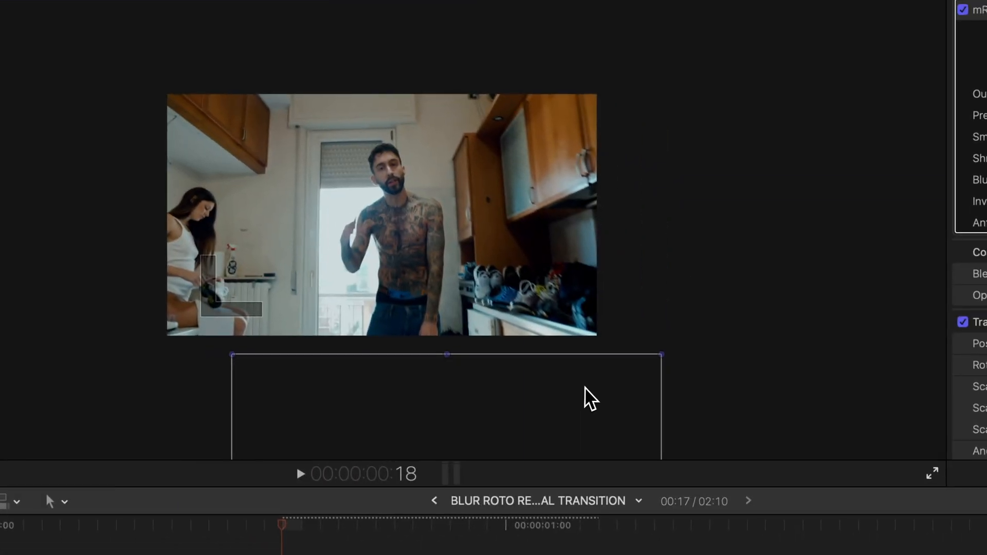
pyautogui.moveTo(518, 361); pyautogui.dragTo(482, 203)
pyautogui.moveTo(461, 317); pyautogui.dragTo(462, 303)
pyautogui.moveTo(497, 235); pyautogui.dragTo(590, 381)
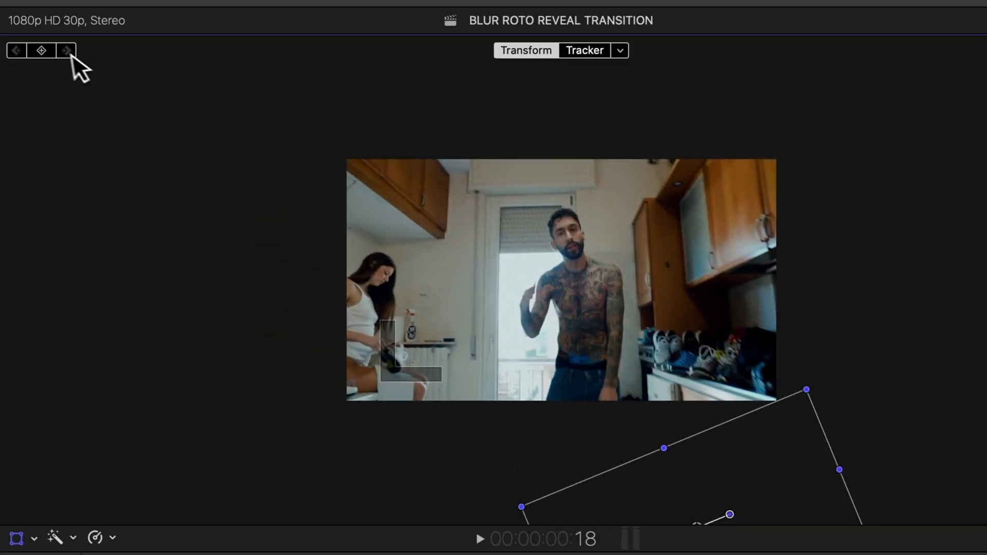
pyautogui.click(47, 52)
# At frame 23, reset the masked clip's position to 0, 0, rotation to 0° and scale to 100%, and preview the movement.
pyautogui.moveTo(334, 392); pyautogui.dragTo(354, 401)
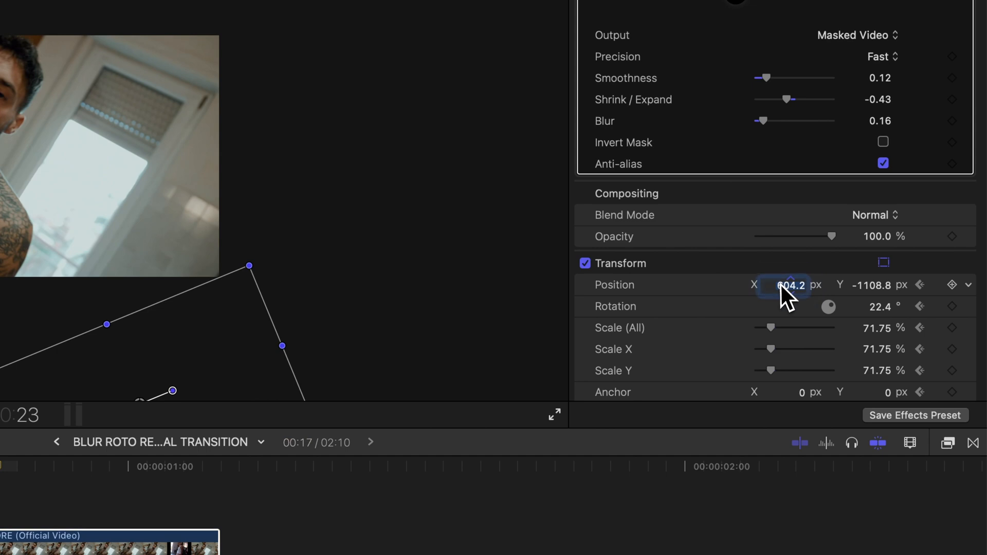
pyautogui.click(876, 288)
pyautogui.write('0')
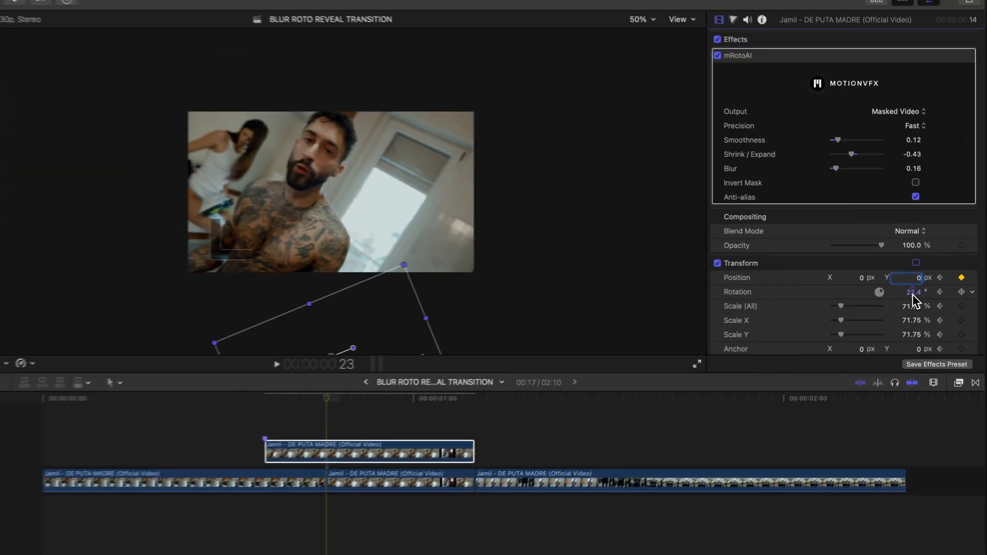
pyautogui.click(879, 308)
pyautogui.write('0')
pyautogui.click(877, 332)
pyautogui.press('Return')
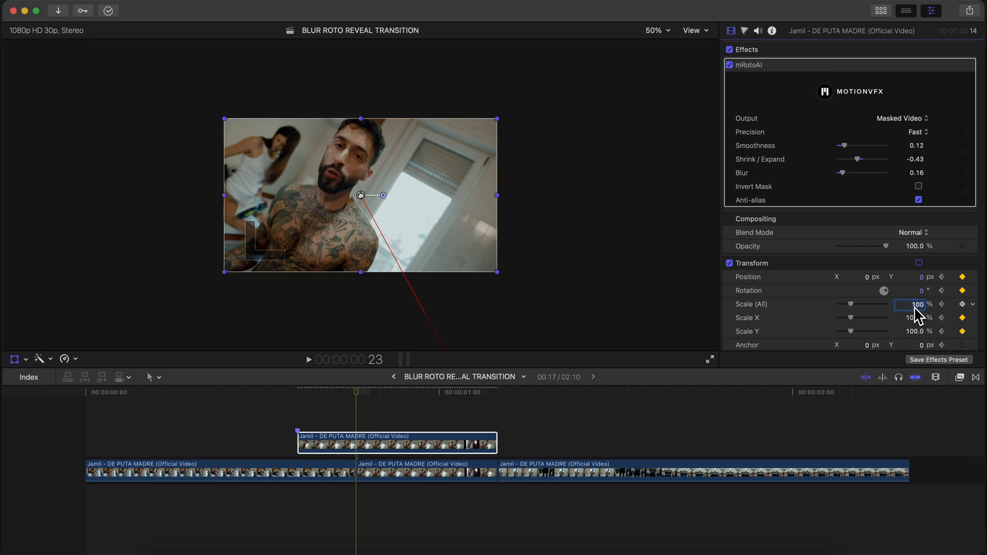
pyautogui.click(658, 31)
pyautogui.click(663, 45)
pyautogui.moveTo(356, 391)
pyautogui.mouseDown()
pyautogui.moveTo(290, 387)
pyautogui.moveTo(293, 396)
pyautogui.moveTo(354, 396)
pyautogui.moveTo(300, 398)
pyautogui.moveTo(350, 399)
pyautogui.mouseUp()
pyautogui.press('space')
pyautogui.press('space')
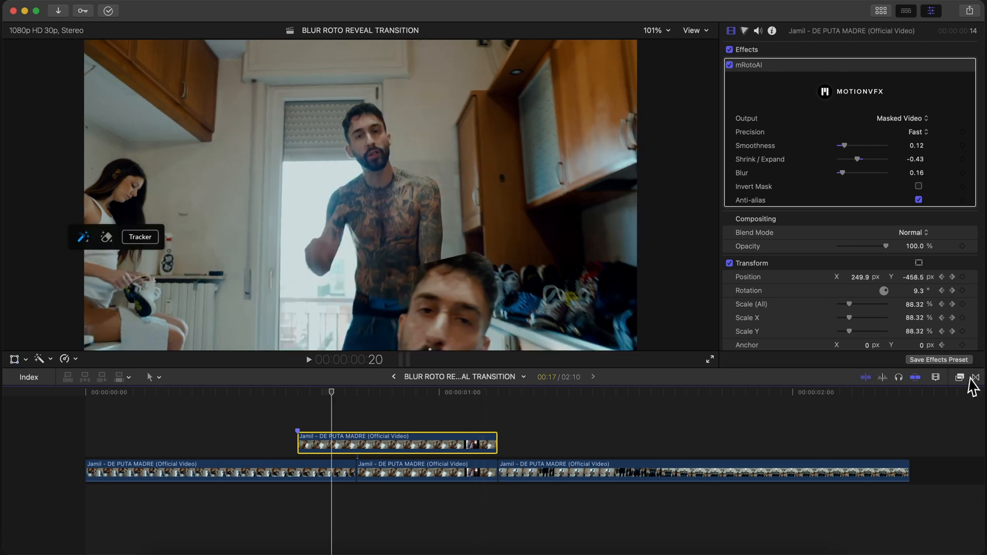
# Apply the Directional blur effect to the masked upper clip.
pyautogui.click(960, 377)
pyautogui.scroll(5, 785, 459)
pyautogui.click(768, 493)
pyautogui.moveTo(883, 425); pyautogui.dragTo(340, 436)
# At frame 20, set the Directional blur's amount to 176.2 and angle to 103.8° along the movement, and keyframe the amount.
pyautogui.moveTo(289, 396); pyautogui.dragTo(301, 399)
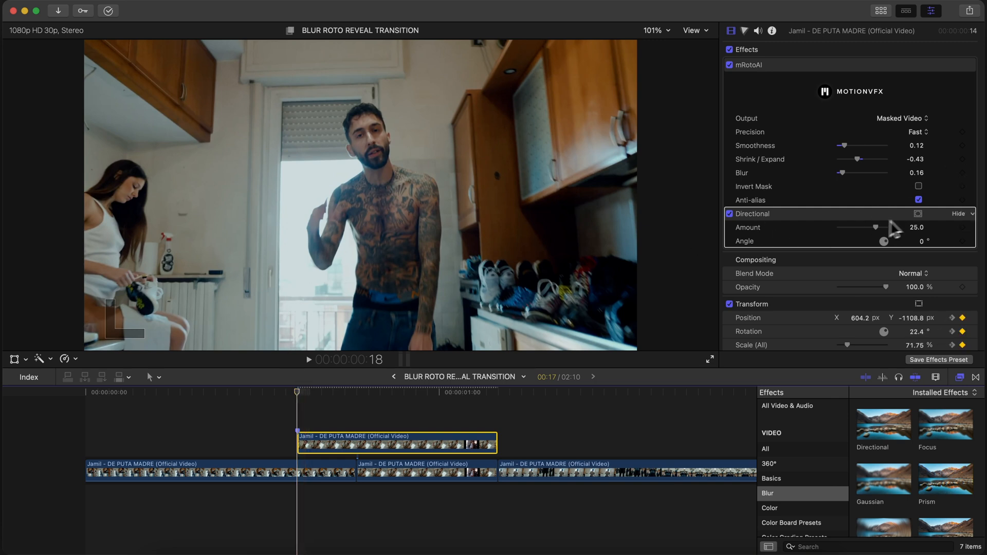
pyautogui.press('Right')
pyautogui.press('Right')
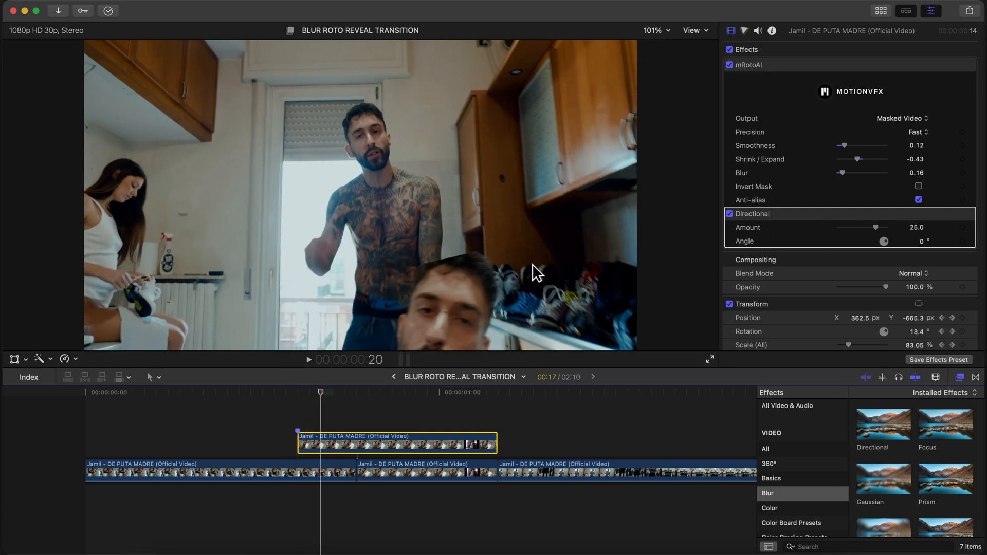
pyautogui.click(833, 251)
pyautogui.click(658, 31)
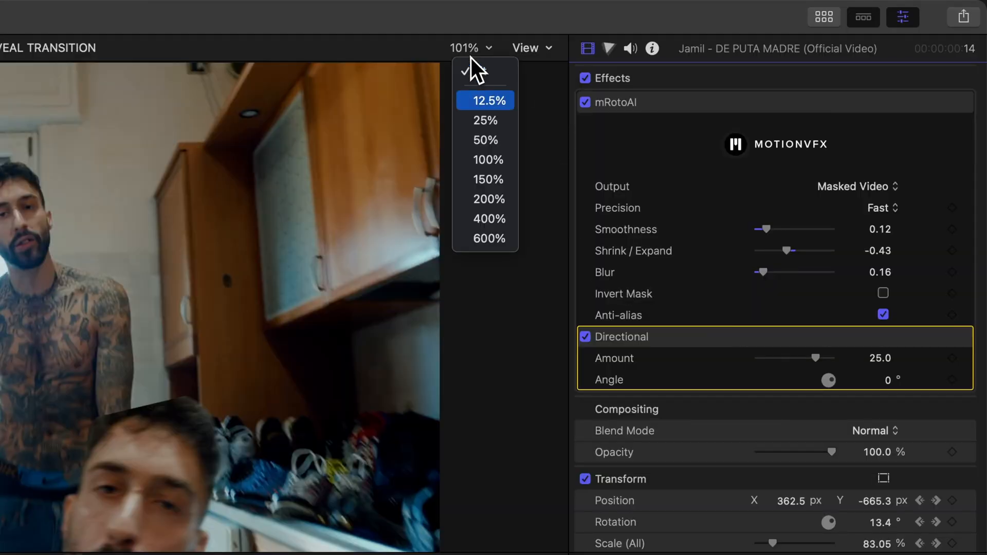
pyautogui.click(455, 247)
pyautogui.press('super+minus')
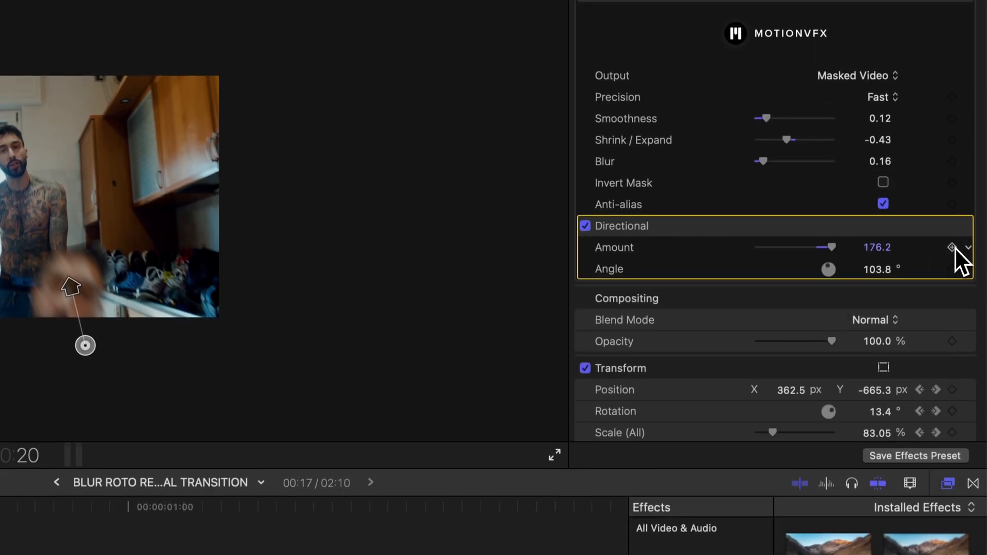
pyautogui.click(952, 354)
# At frame 23, set the masked clip's Directional blur amount to 0 and preview the finished transition.
pyautogui.press('Right')
pyautogui.press('Right')
pyautogui.press('Right')
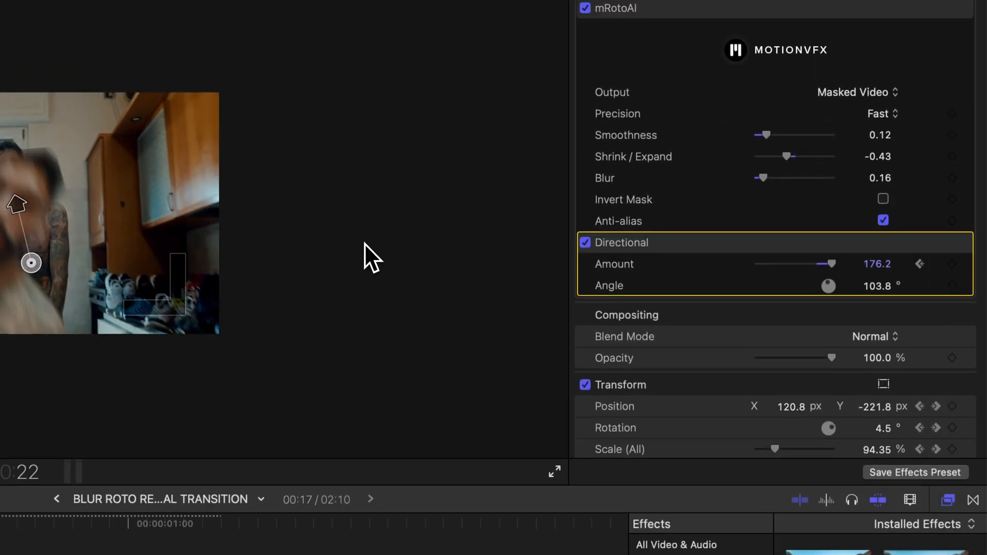
pyautogui.click(877, 263)
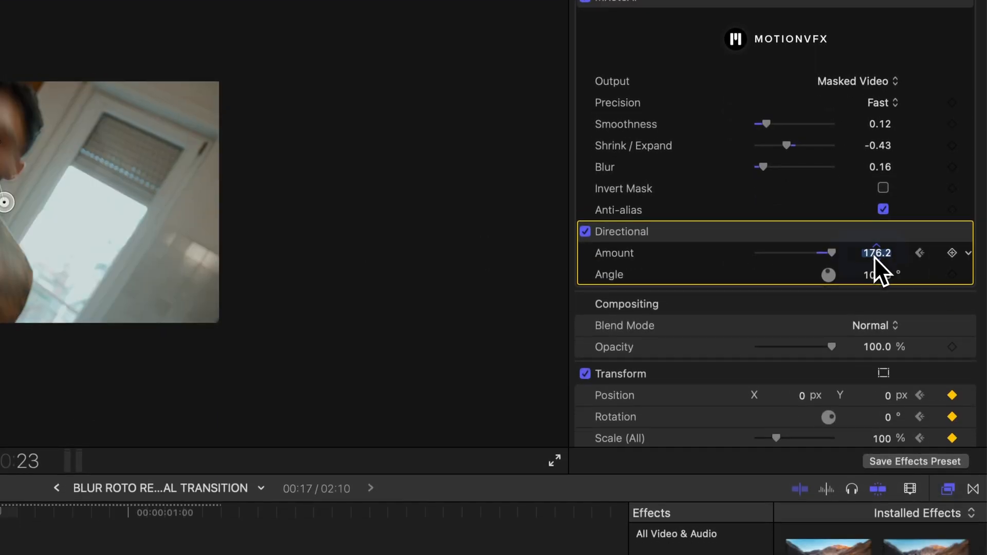
pyautogui.write('0')
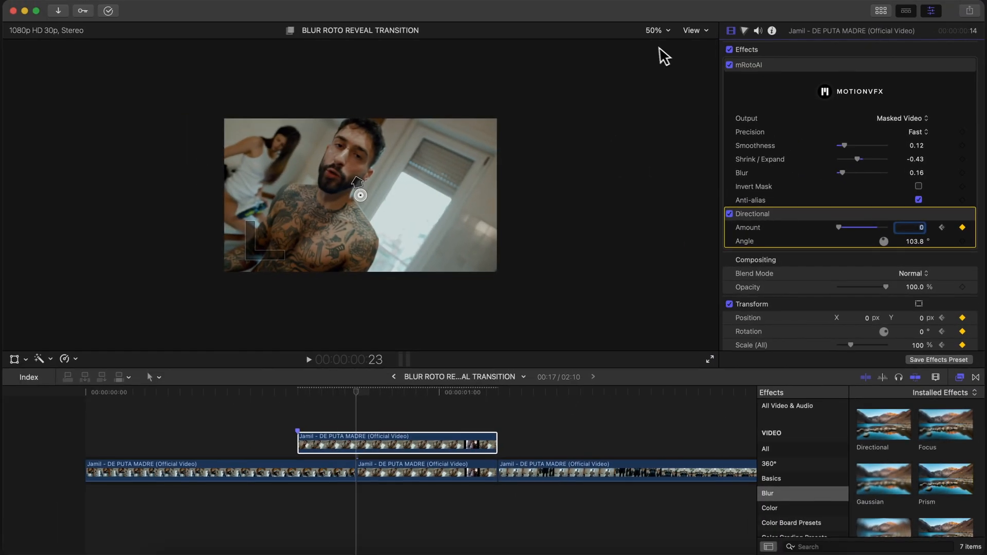
pyautogui.click(657, 31)
pyautogui.click(658, 42)
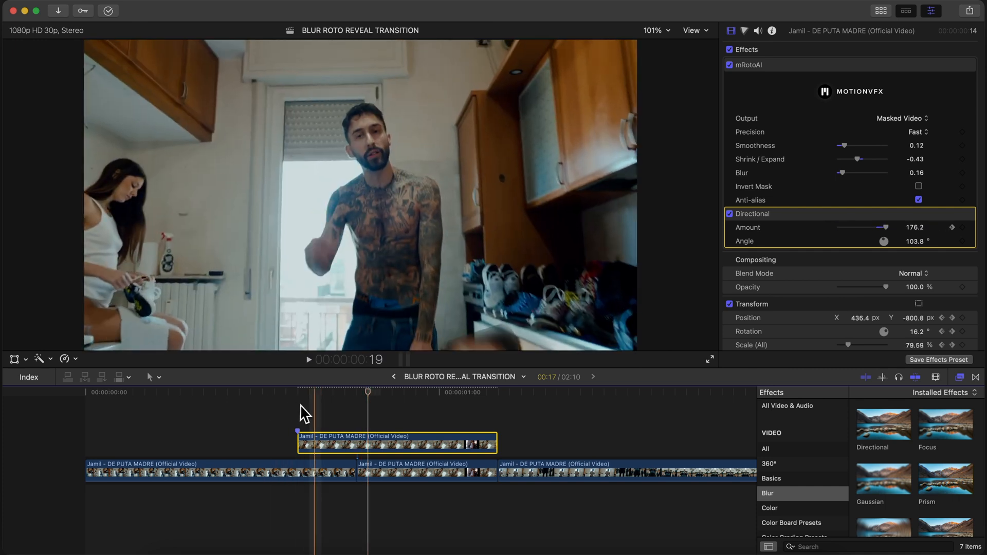
pyautogui.hotkey('shift', 'z')
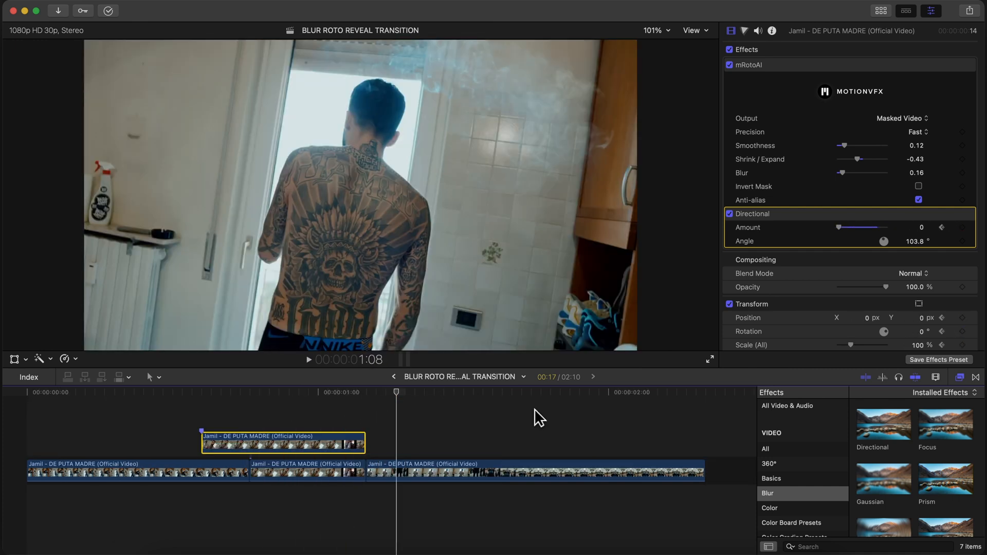
pyautogui.press('space')
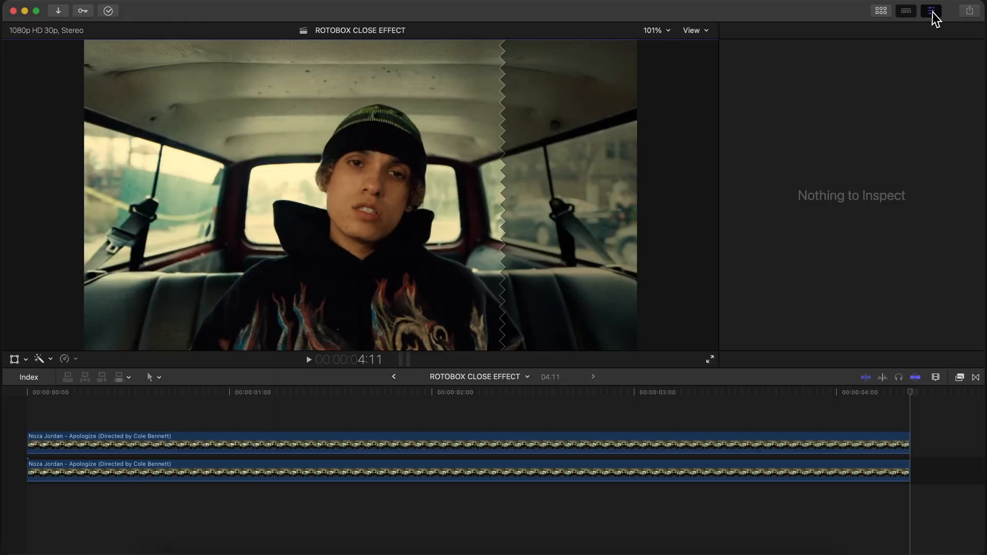
# Duplicate the clip in the ROTOBOX CLOSE EFFECT project onto the layer directly above the original.
pyautogui.click(932, 11)
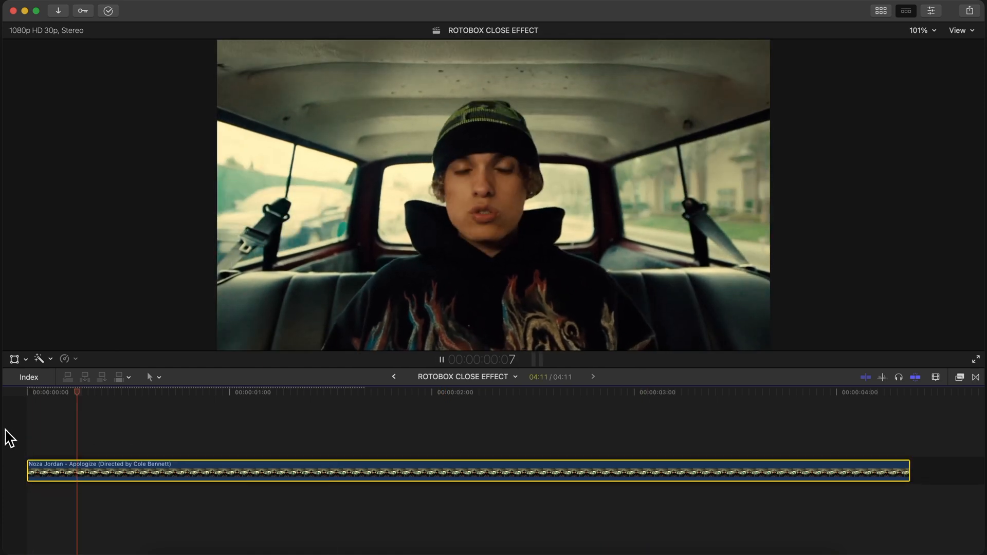
pyautogui.press('space')
pyautogui.moveTo(276, 470); pyautogui.dragTo(881, 397)
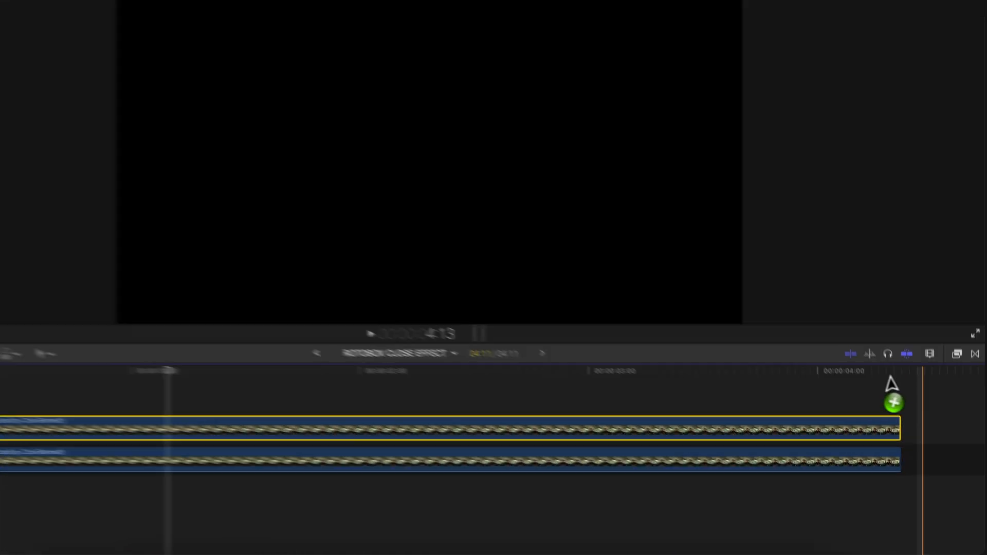
# Apply the mRotoAI effect to the upper copy of the clip.
pyautogui.click(959, 377)
pyautogui.scroll(-1, 818, 487)
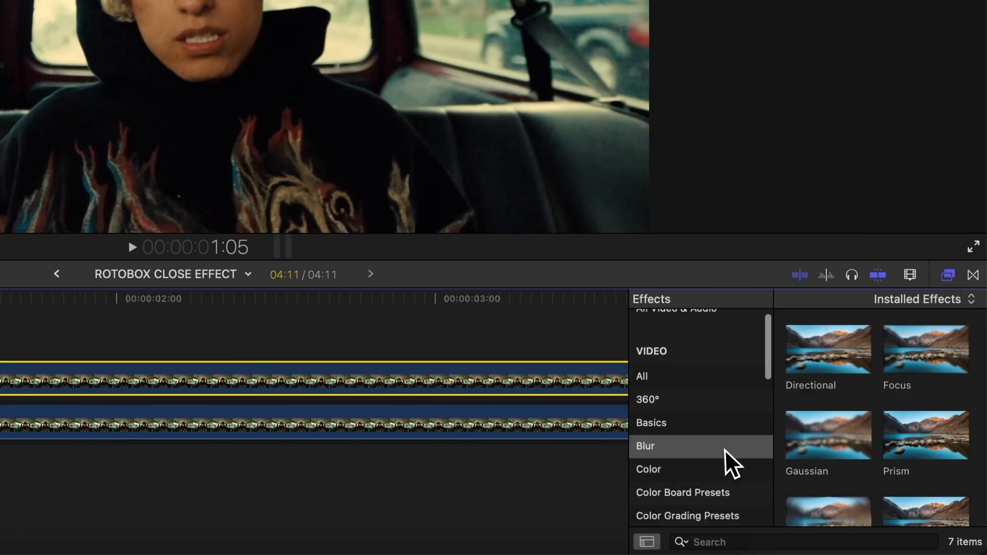
pyautogui.scroll(-5, 725, 466)
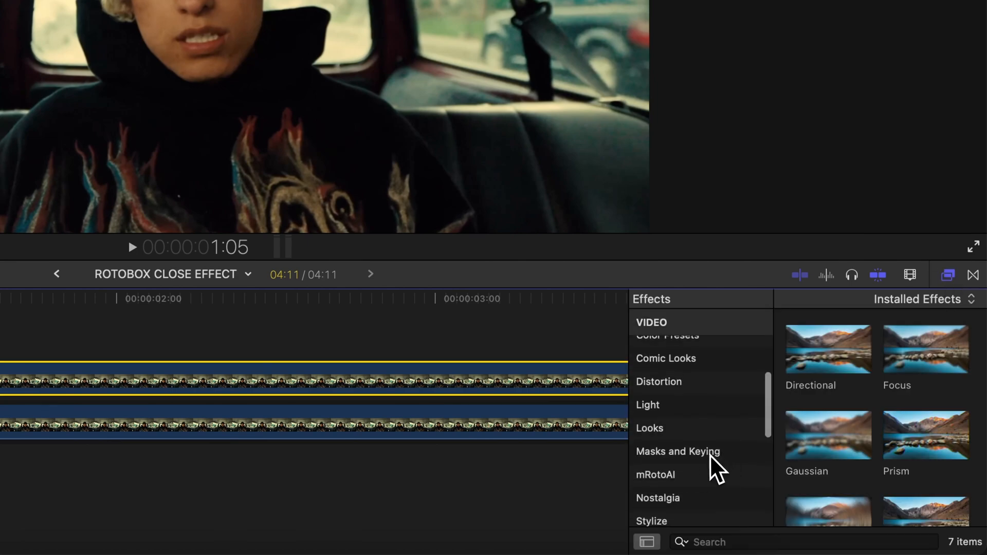
pyautogui.click(689, 475)
pyautogui.moveTo(826, 350); pyautogui.dragTo(480, 385)
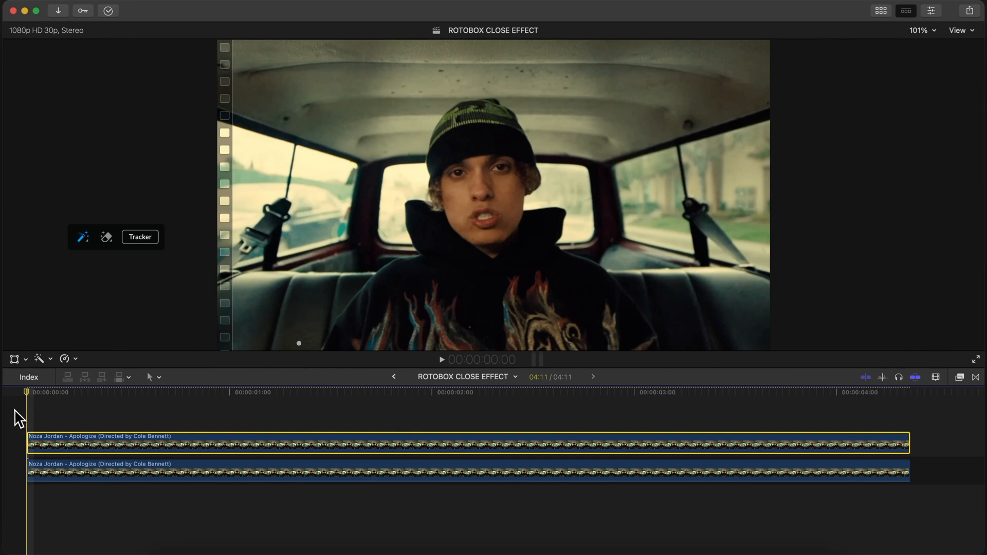
# Cut the upper clip at frame 15 and again just before the three-second mark.
pyautogui.press('space')
pyautogui.press('space')
pyautogui.press('super+b')
pyautogui.click(623, 445)
pyautogui.press('super+b')
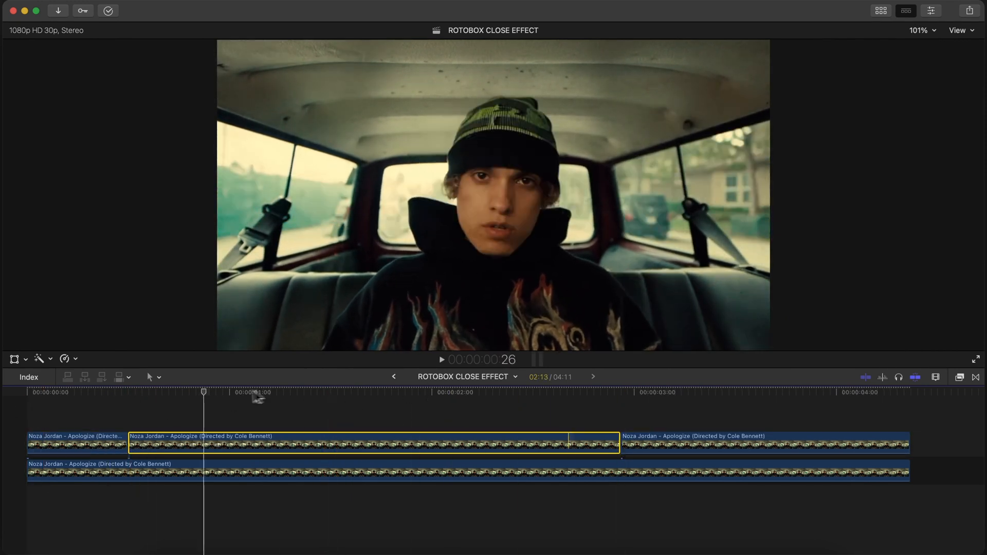
# Mask the man with mRotoAI at the first frame of the upper middle section, including both shoulders of his hoodie.
pyautogui.press('Left')
pyautogui.press('Left')
pyautogui.press('Left')
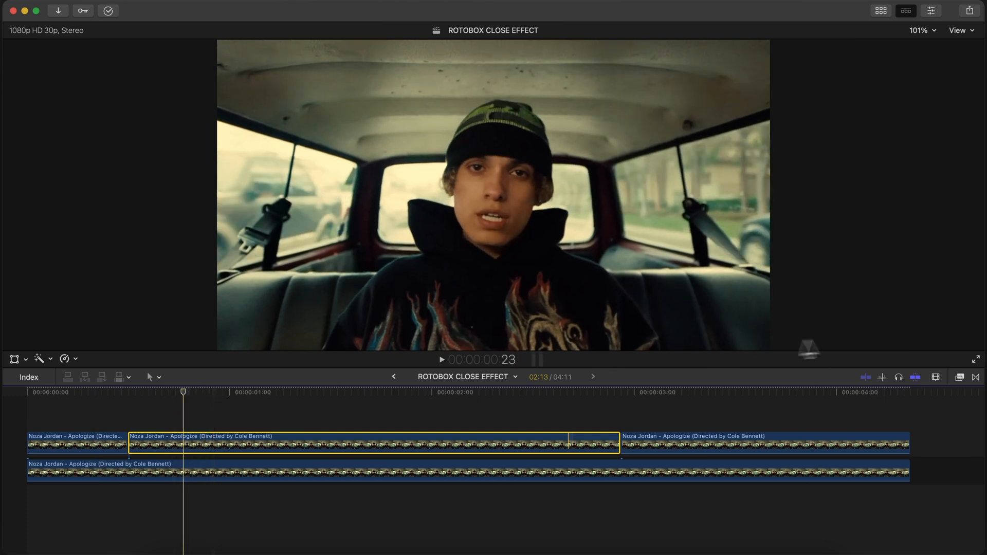
pyautogui.click(931, 11)
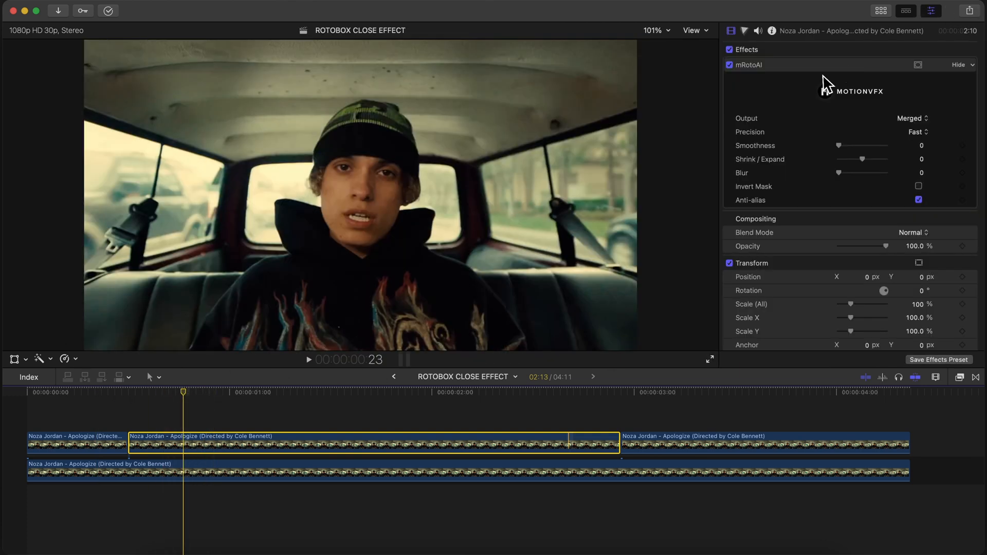
pyautogui.click(252, 307)
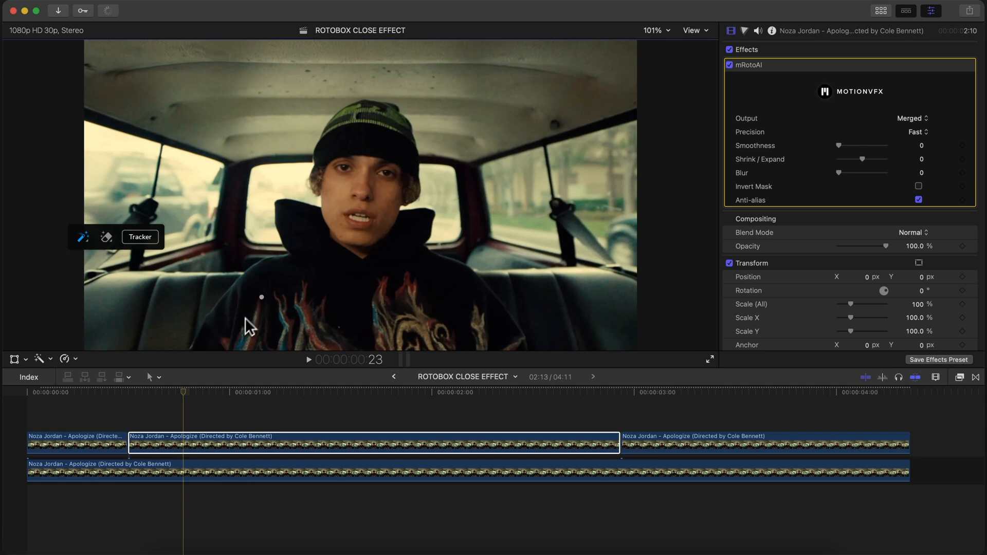
pyautogui.click(129, 392)
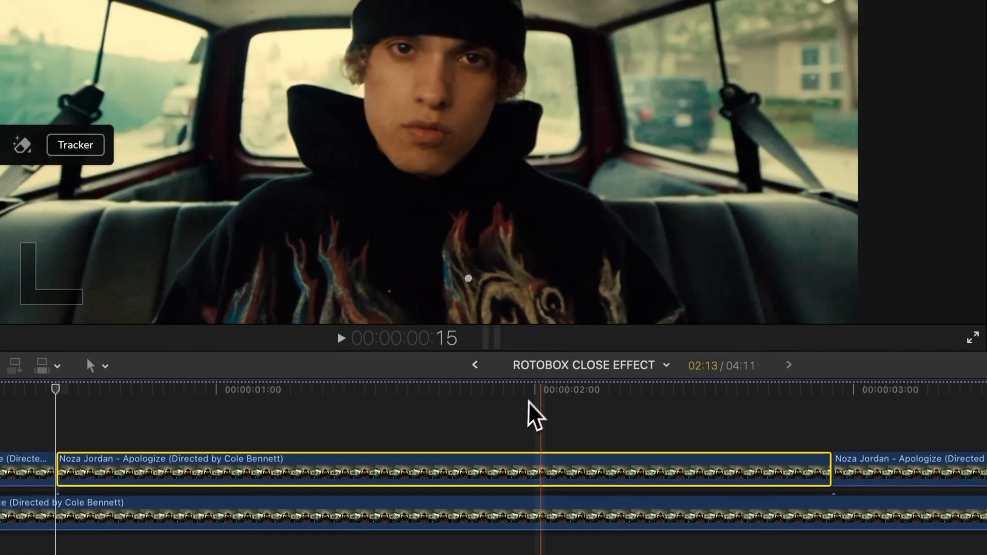
pyautogui.click(600, 298)
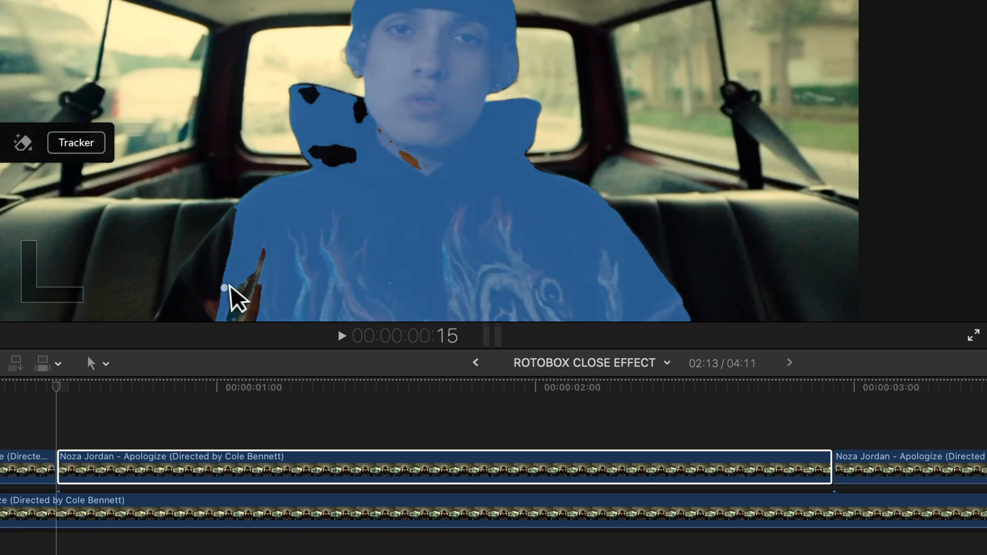
pyautogui.moveTo(238, 298); pyautogui.dragTo(176, 321)
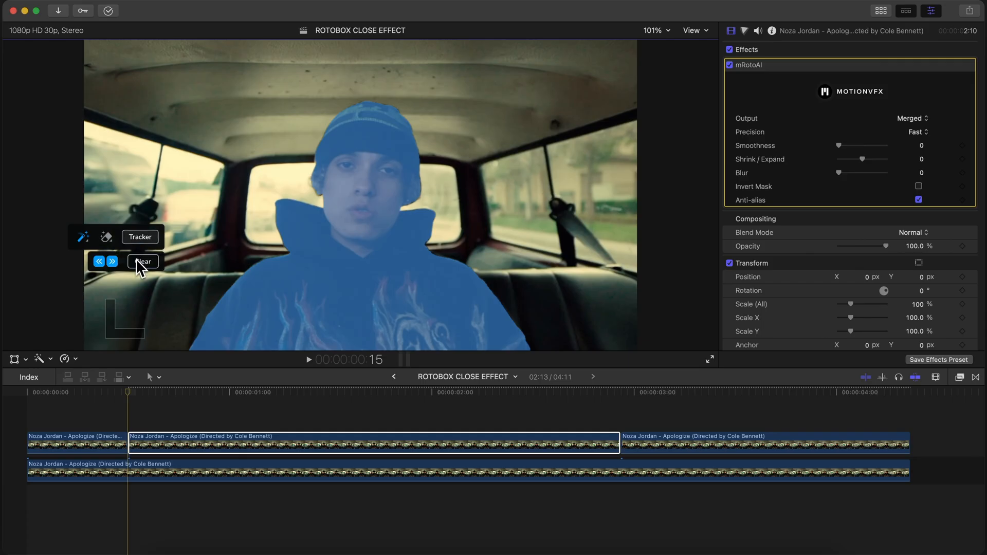
# Track the man's mask forward through the middle section and set the mRotoAI output to Masked Video.
pyautogui.click(112, 260)
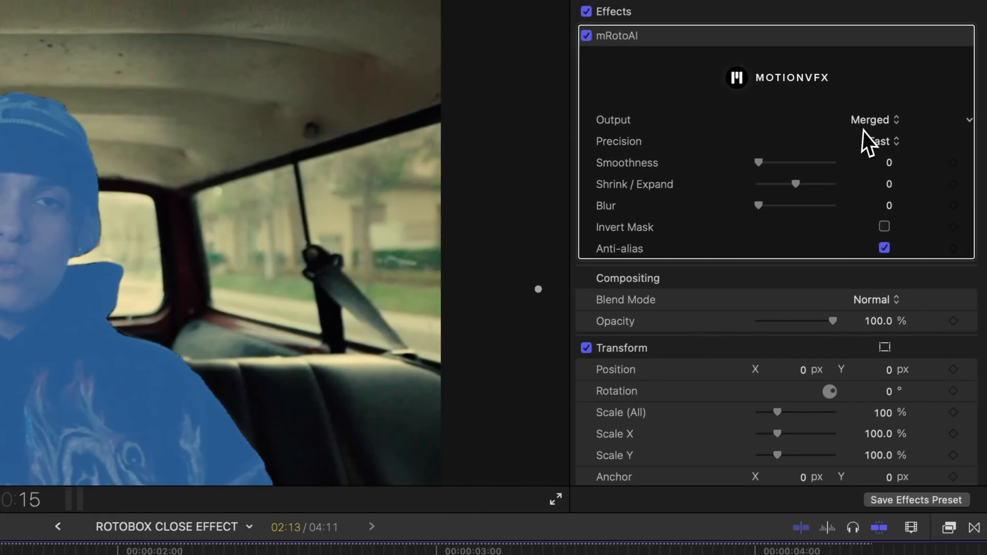
pyautogui.click(869, 122)
pyautogui.click(841, 181)
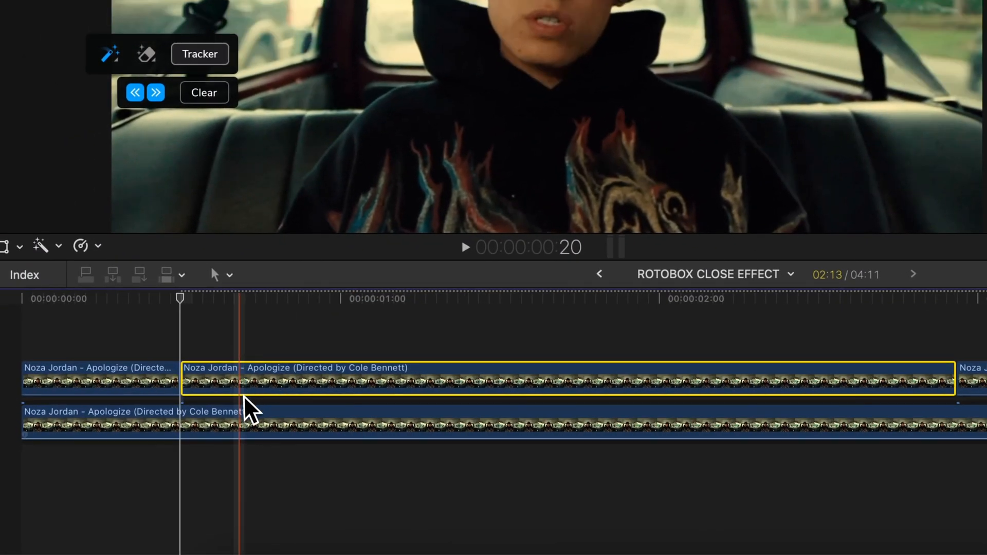
# Find the Letterbox effect and apply it to the lower, full-length clip.
pyautogui.click(226, 425)
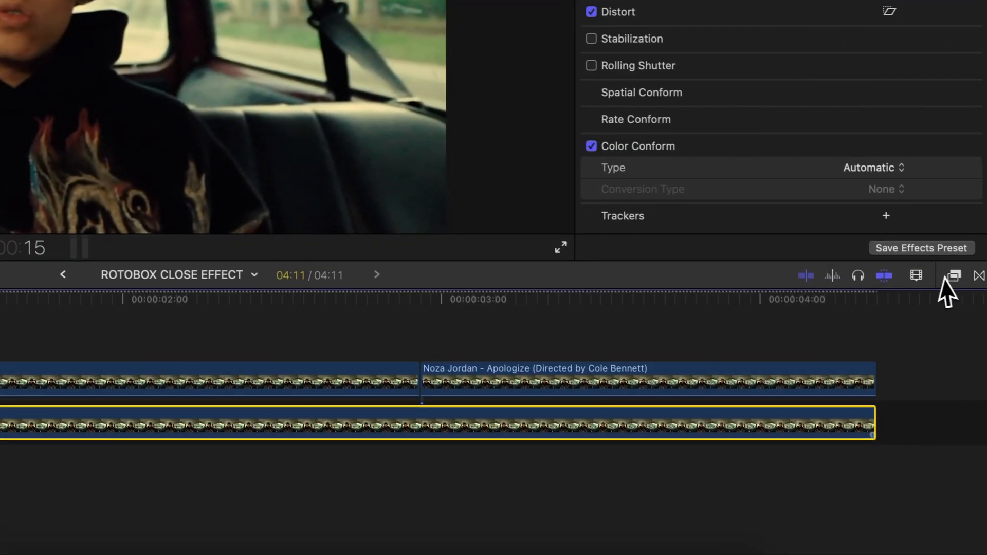
pyautogui.click(948, 275)
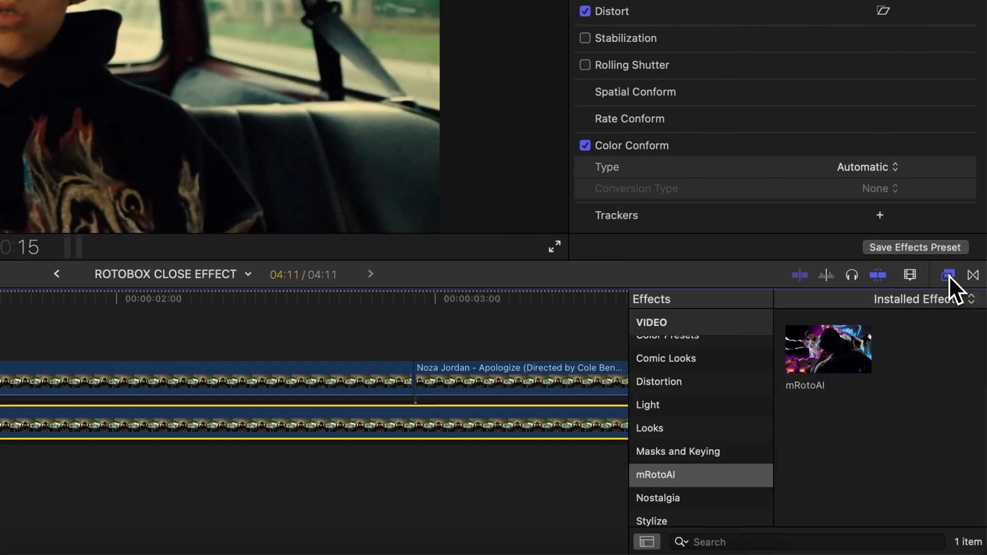
pyautogui.scroll(10, 705, 401)
pyautogui.click(668, 386)
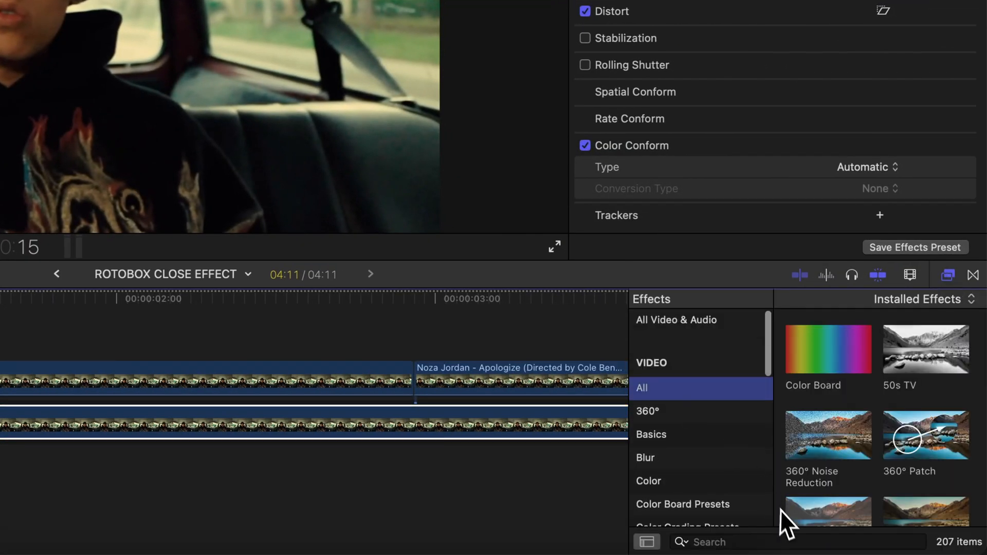
pyautogui.click(798, 541)
pyautogui.write('letterbox')
pyautogui.moveTo(800, 375); pyautogui.dragTo(190, 427)
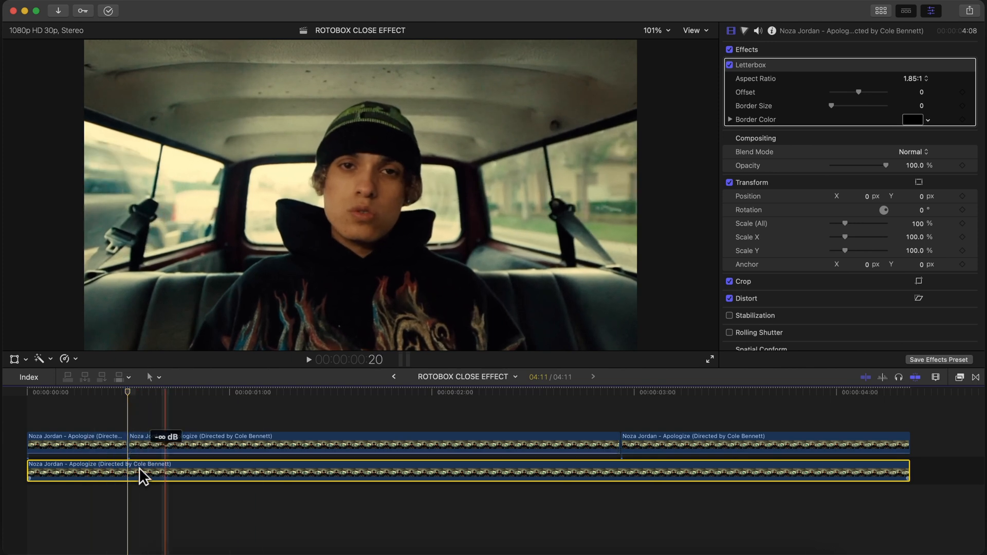
# Keep the Letterbox aspect ratio at 1.85:1 and keyframe a border size of 0 at frame 15.
pyautogui.click(918, 78)
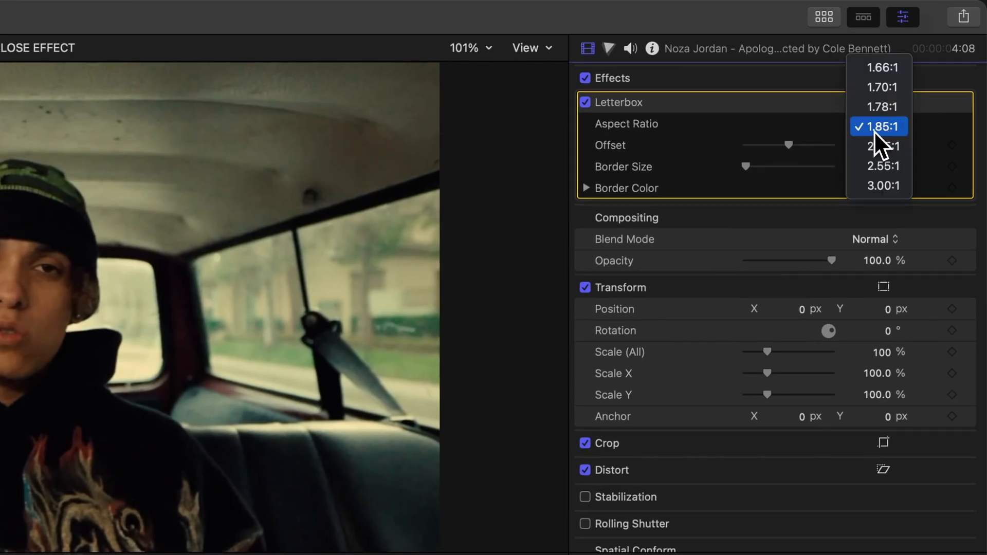
pyautogui.click(879, 126)
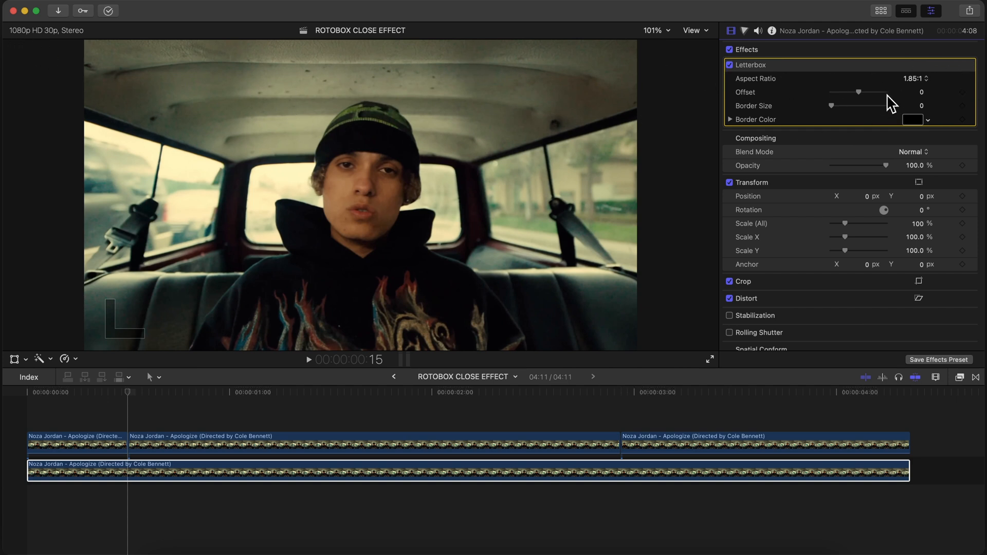
pyautogui.click(915, 83)
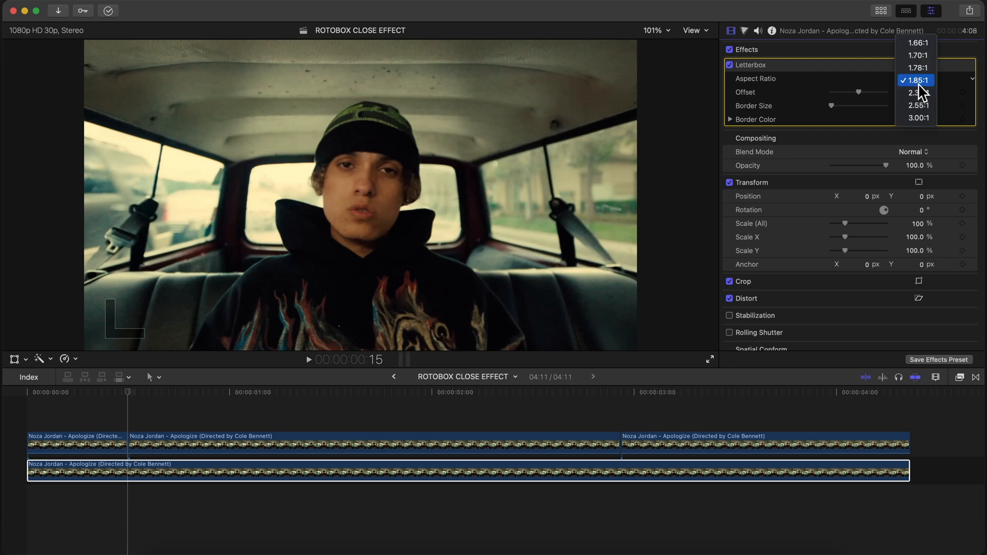
pyautogui.click(923, 82)
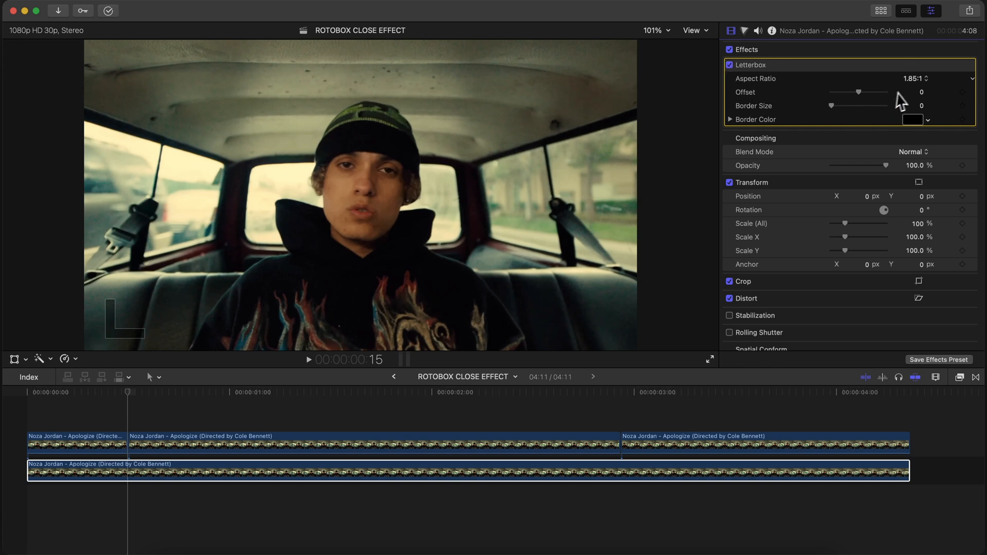
pyautogui.click(962, 106)
# At 1:02, set the Letterbox border size to 10.0 and play back the closing bars.
pyautogui.moveTo(203, 391); pyautogui.dragTo(244, 391)
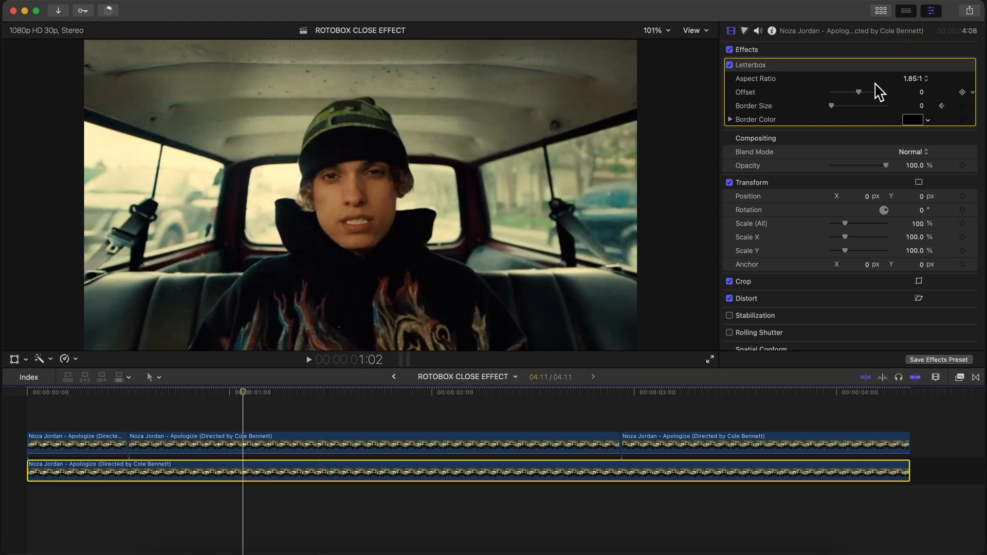
pyautogui.moveTo(844, 105); pyautogui.dragTo(935, 106)
pyautogui.press('space')
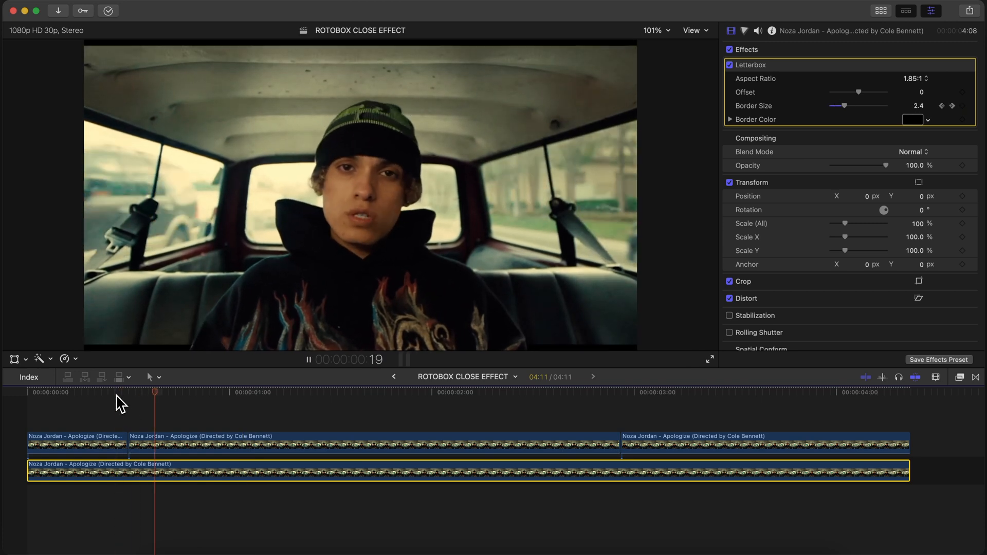
pyautogui.press('space')
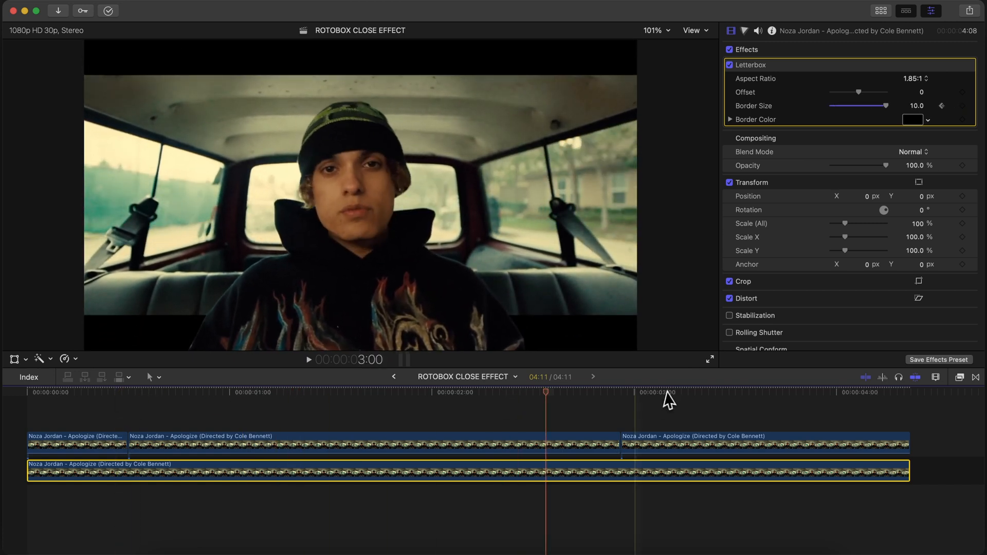
# Keyframe the Letterbox border size at 10.0 at 2:12, set it to 0 at 2:27, and preview the effect.
pyautogui.click(963, 106)
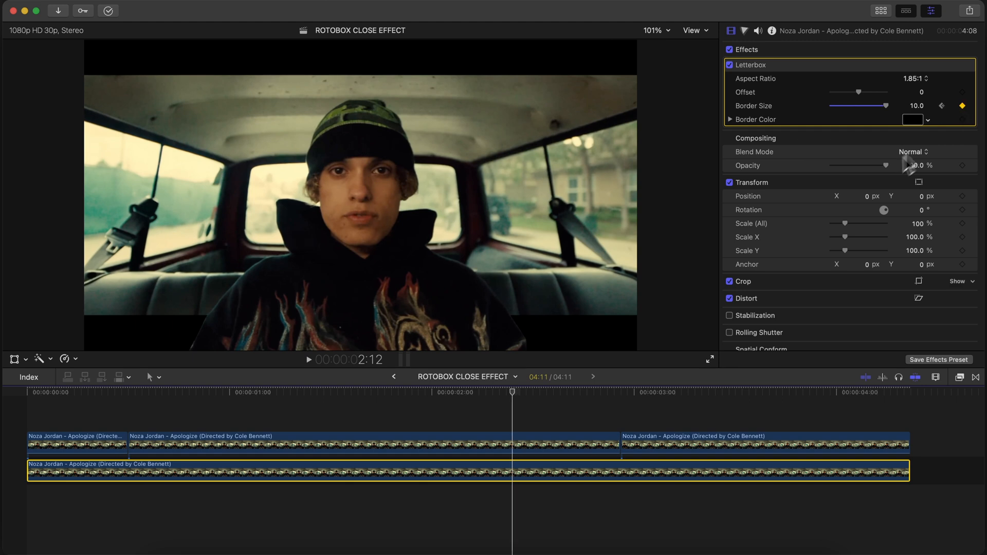
pyautogui.click(613, 400)
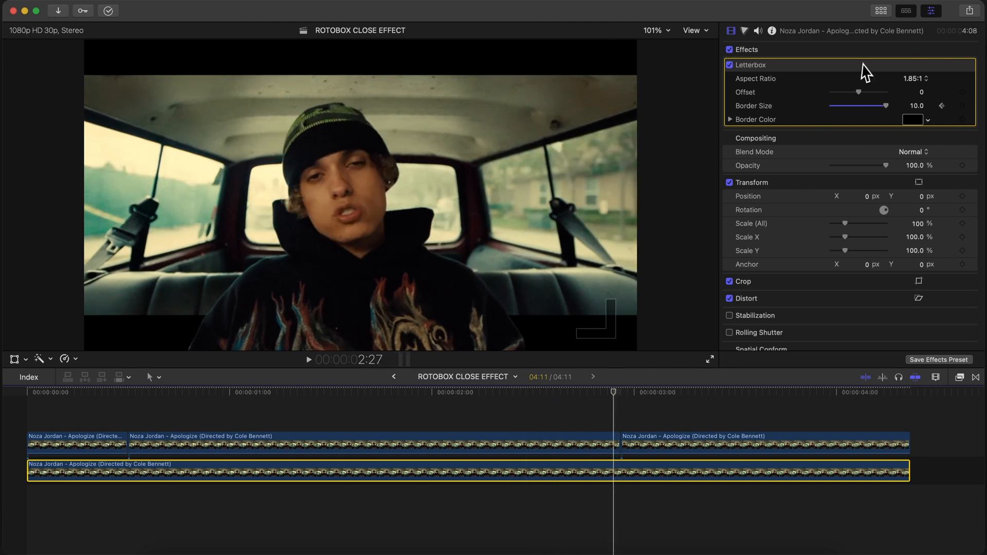
pyautogui.moveTo(882, 101); pyautogui.dragTo(741, 104)
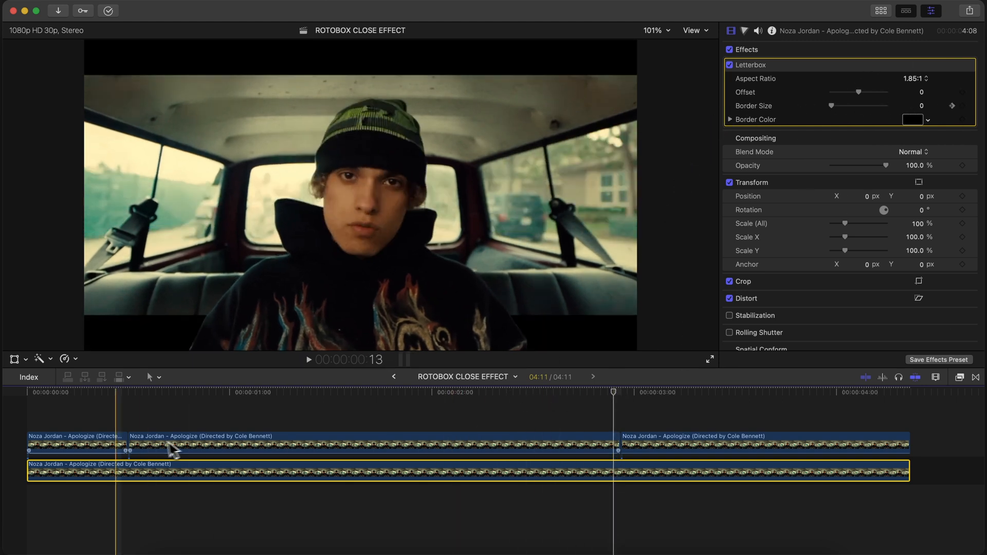
pyautogui.press('space')
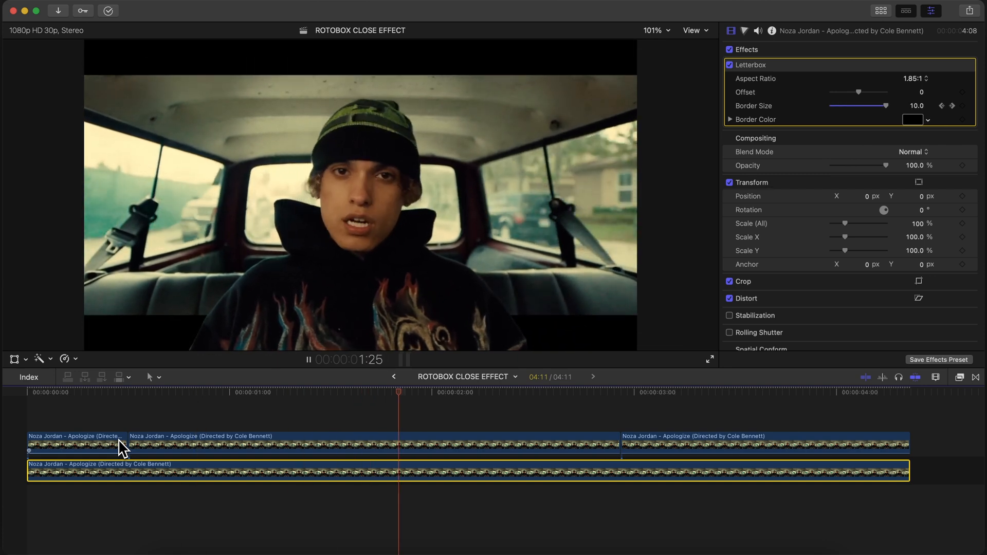
# Stop the rotobox preview and play through the two clips of the SKYDROP ROTO EFFECT project.
pyautogui.press('space')
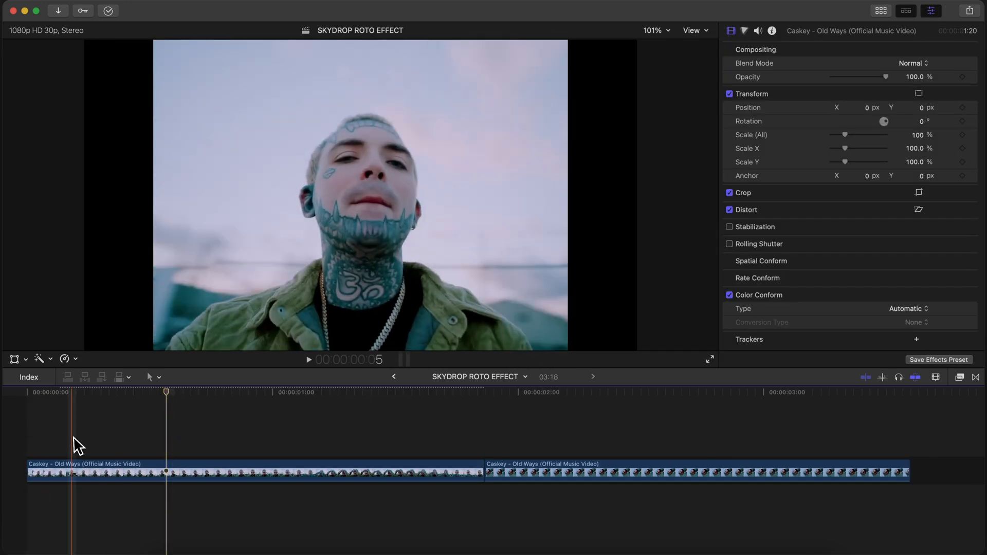
pyautogui.press('space')
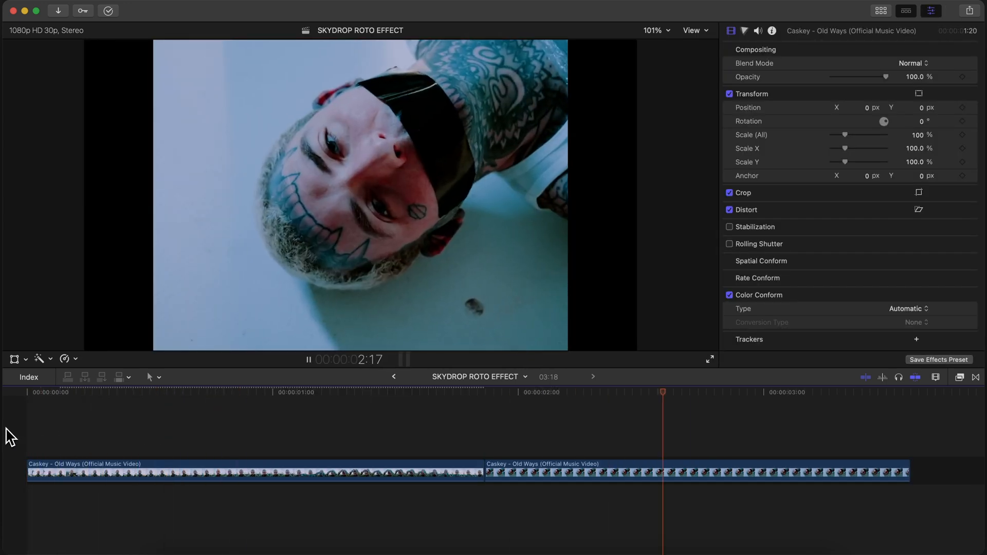
pyautogui.press('space')
pyautogui.press('super+equal')
pyautogui.press('super+minus')
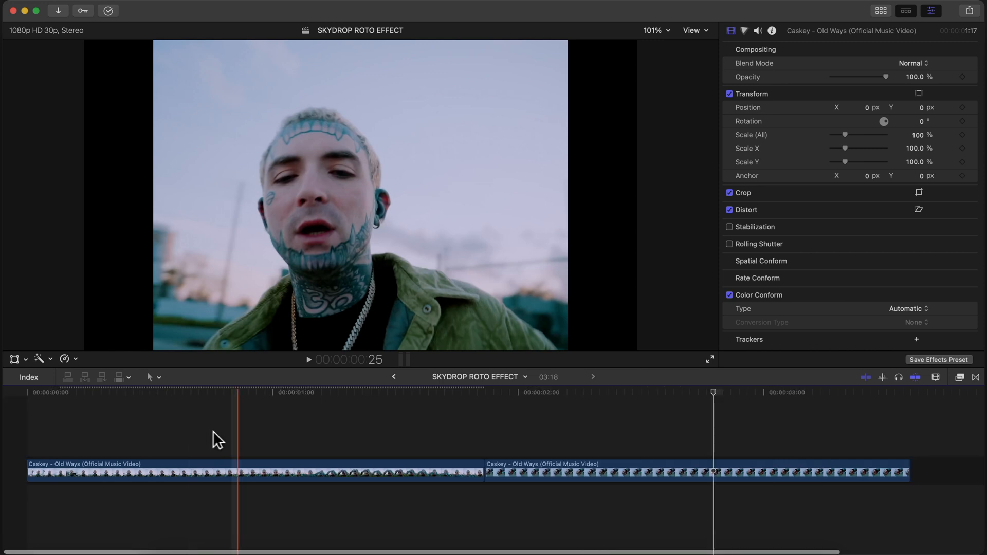
# Trim the end of the first clip to a length of 00:28 and place a copy of it directly above the original.
pyautogui.click(142, 473)
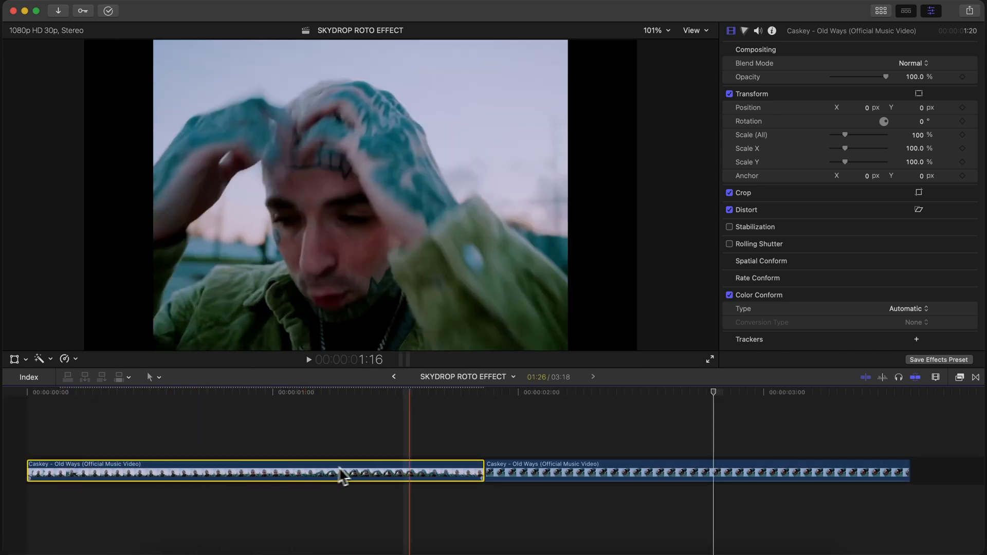
pyautogui.moveTo(482, 472); pyautogui.dragTo(250, 470)
pyautogui.hotkey('shift', 'z')
pyautogui.press('space')
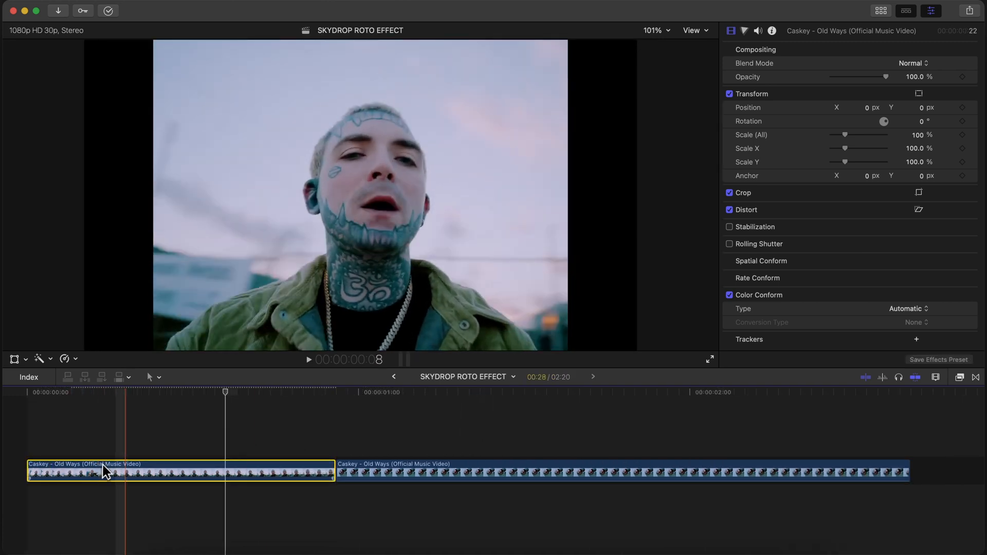
pyautogui.moveTo(106, 472); pyautogui.dragTo(115, 443)
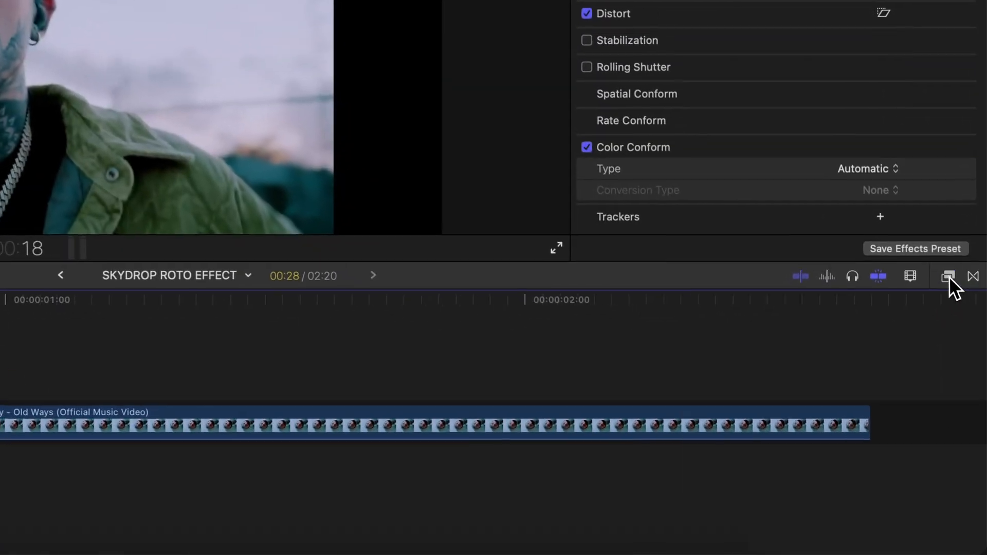
# Find the mRotoAI effect and apply it to the upper copy of the first clip.
pyautogui.click(959, 378)
pyautogui.scroll(-3, 785, 451)
pyautogui.click(933, 542)
pyautogui.scroll(-4, 712, 494)
pyautogui.click(700, 458)
pyautogui.moveTo(816, 385); pyautogui.dragTo(242, 390)
pyautogui.click(948, 276)
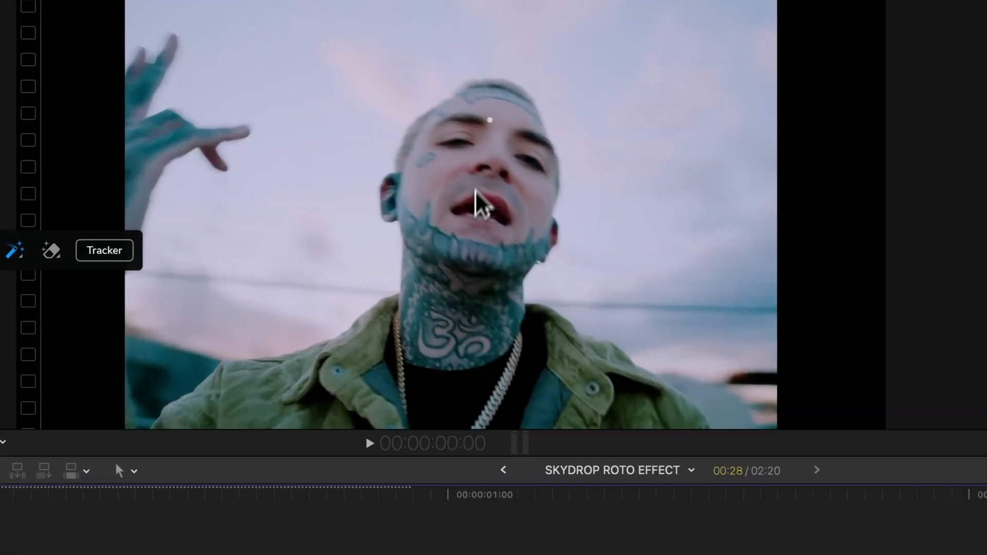
# Mask the man, including his raised hand and jacket, on the first frame and track the mask forward.
pyautogui.moveTo(385, 145); pyautogui.dragTo(350, 192)
pyautogui.moveTo(307, 400)
pyautogui.mouseDown()
pyautogui.moveTo(430, 420)
pyautogui.moveTo(563, 408)
pyautogui.mouseUp()
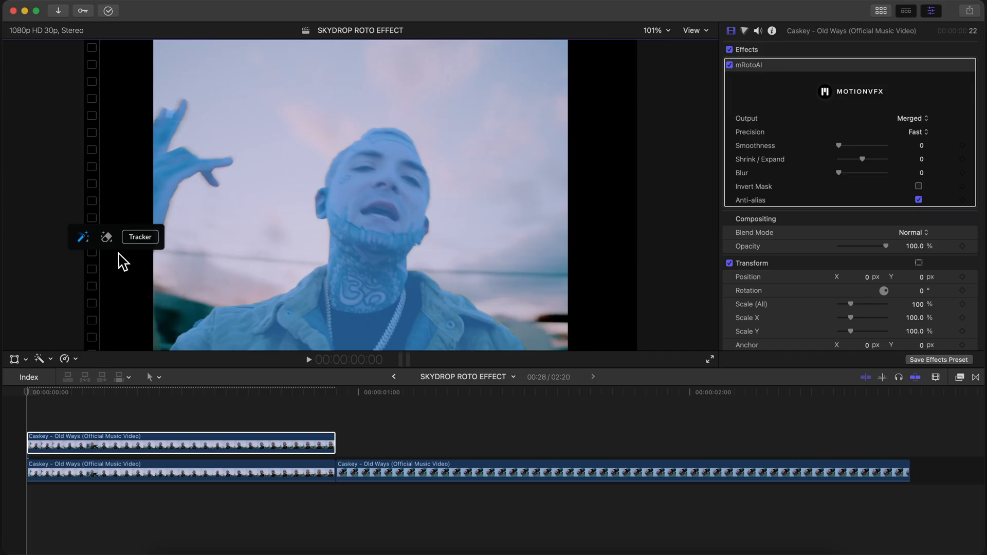
pyautogui.click(112, 262)
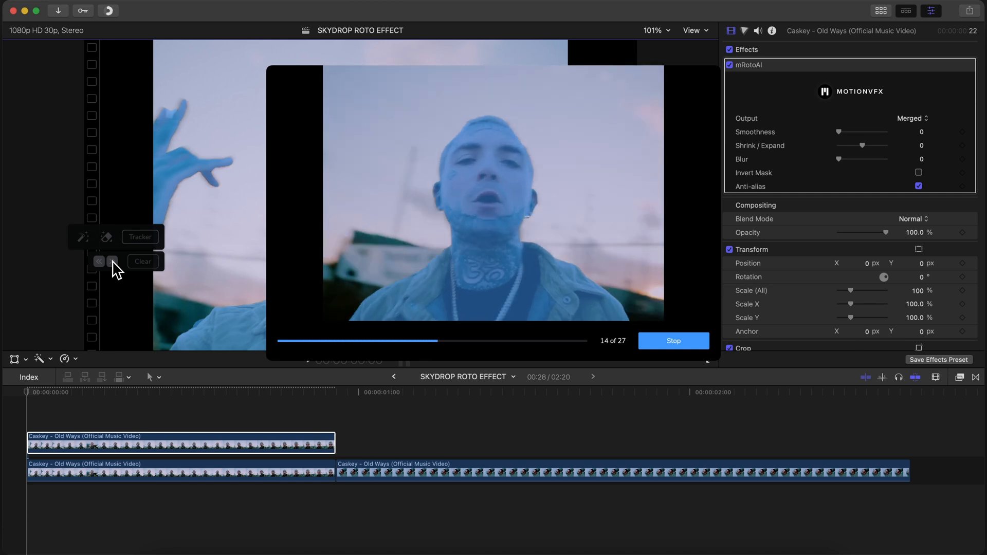
# Add the missing edge of the man's hair to the mask at frames 24 and 25.
pyautogui.moveTo(72, 394); pyautogui.dragTo(290, 392)
pyautogui.press('Right')
pyautogui.click(351, 102)
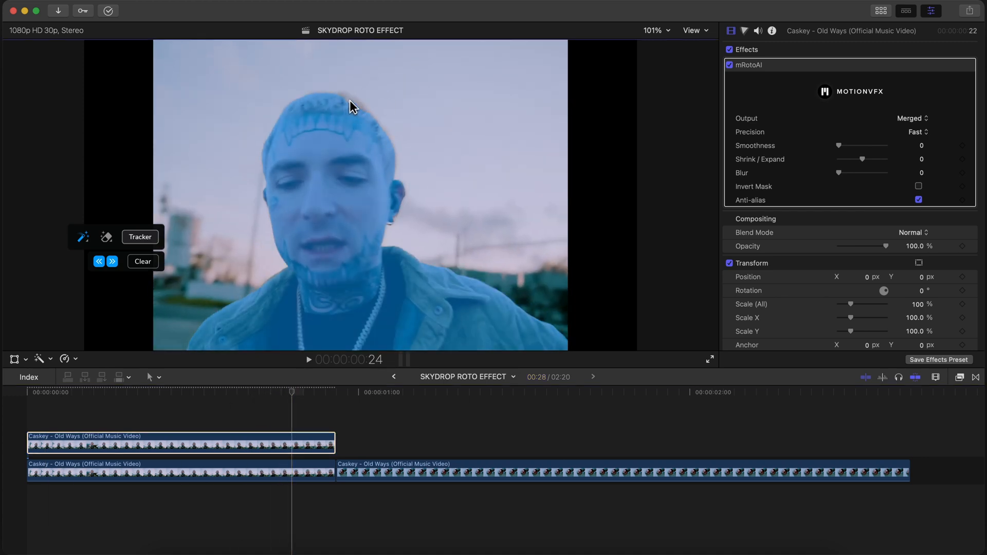
pyautogui.press('Right')
pyautogui.click(358, 98)
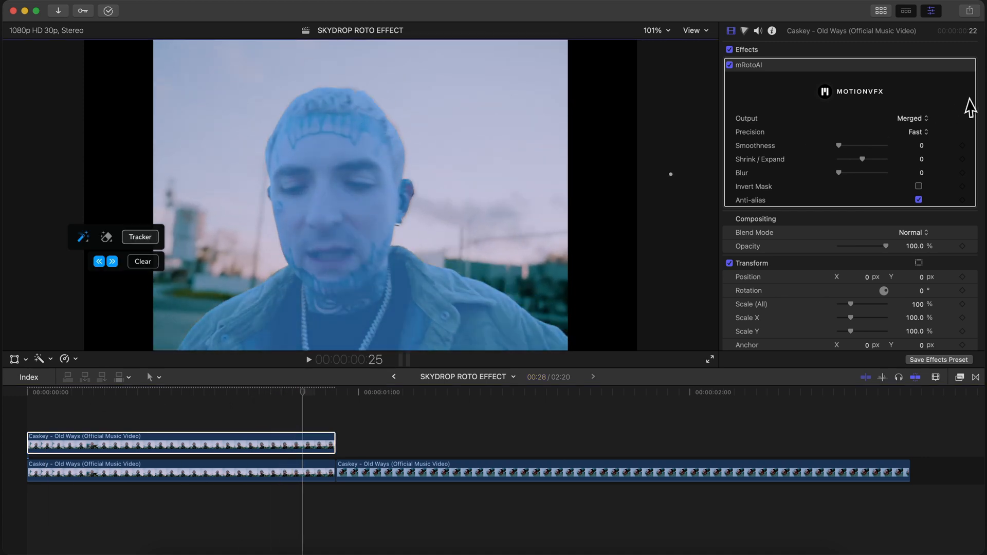
# Set the mRotoAI output to Masked Video and play back the opening of the clip.
pyautogui.click(912, 118)
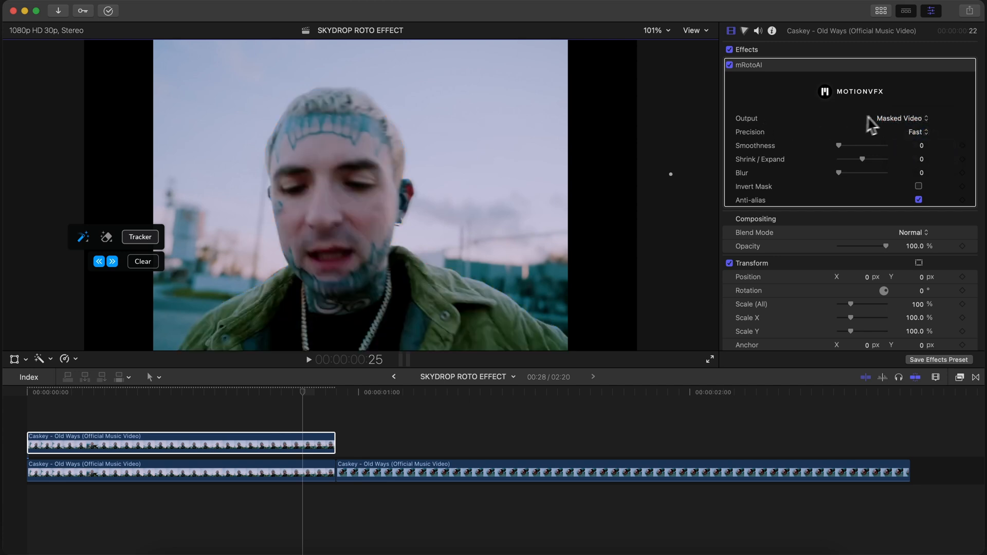
pyautogui.moveTo(230, 389); pyautogui.dragTo(15, 388)
pyautogui.press('space')
pyautogui.press('space')
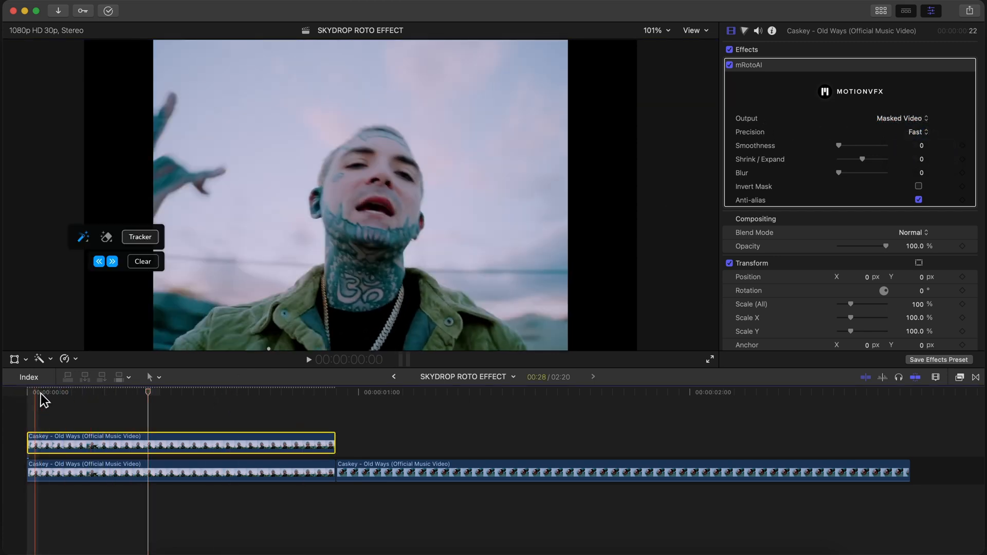
pyautogui.click(20, 391)
pyautogui.press('space')
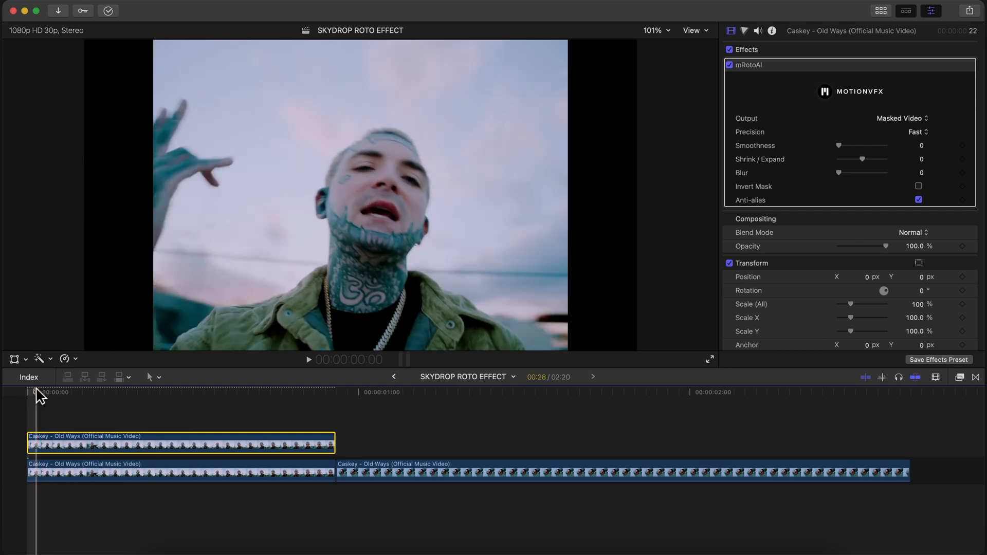
pyautogui.press('space')
# Keyframe the upper clip's transform at frame 10 and rotate the clip slightly counterclockwise at frame 27.
pyautogui.click(147, 394)
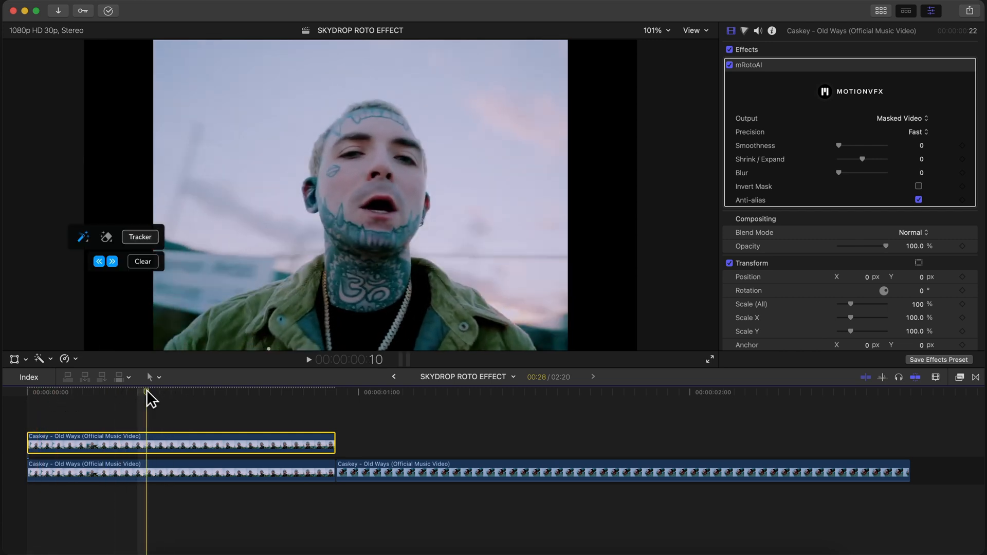
pyautogui.click(13, 360)
pyautogui.moveTo(278, 392); pyautogui.dragTo(324, 392)
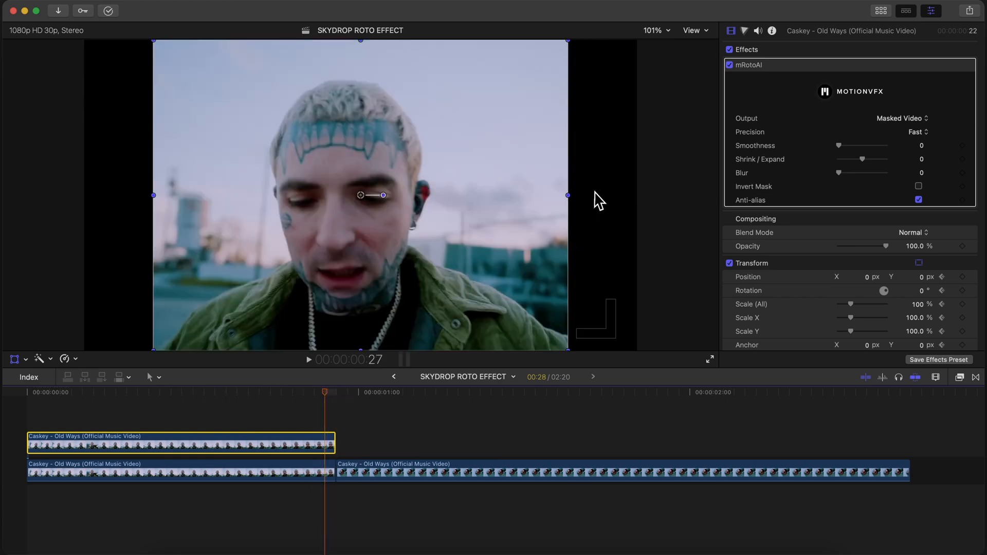
pyautogui.moveTo(383, 195); pyautogui.dragTo(384, 192)
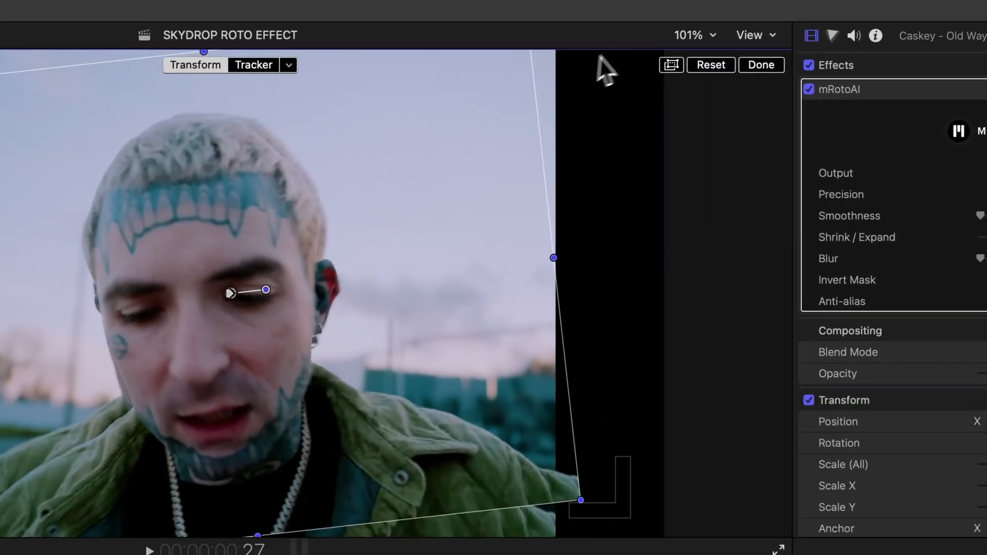
# With the viewer at 50%, move the upper clip straight down out of the frame at frame 27 and play back the drop.
pyautogui.click(696, 34)
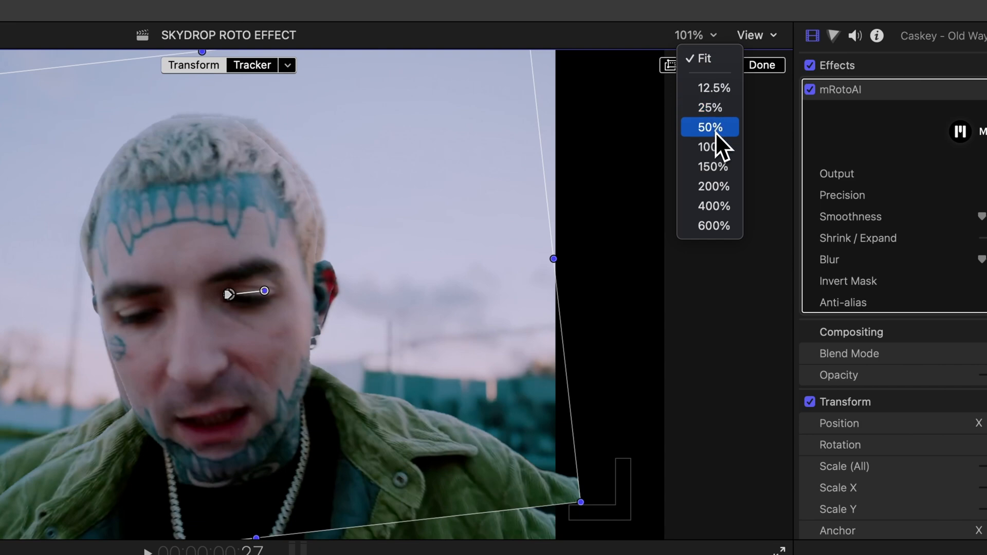
pyautogui.click(714, 131)
pyautogui.moveTo(359, 282); pyautogui.dragTo(339, 442)
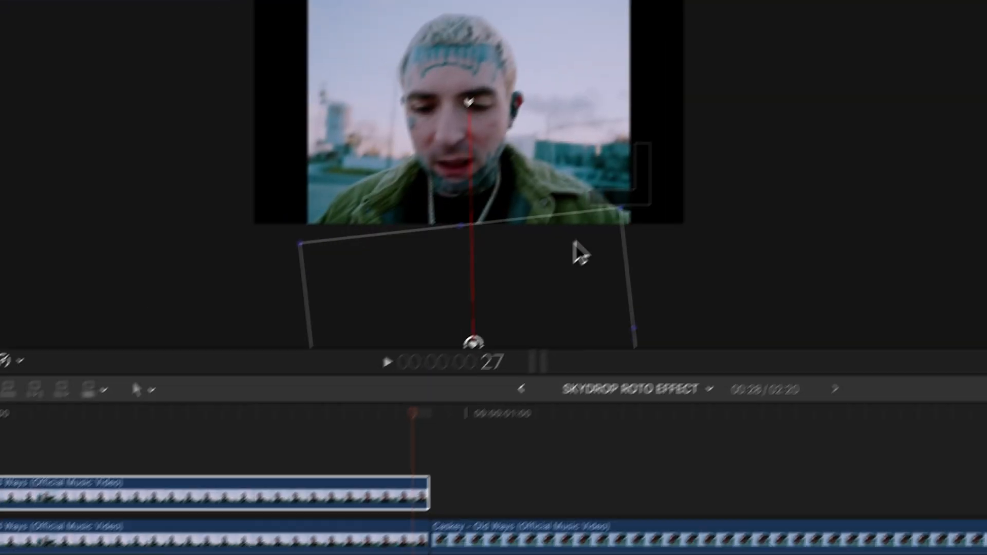
pyautogui.moveTo(573, 242); pyautogui.dragTo(574, 275)
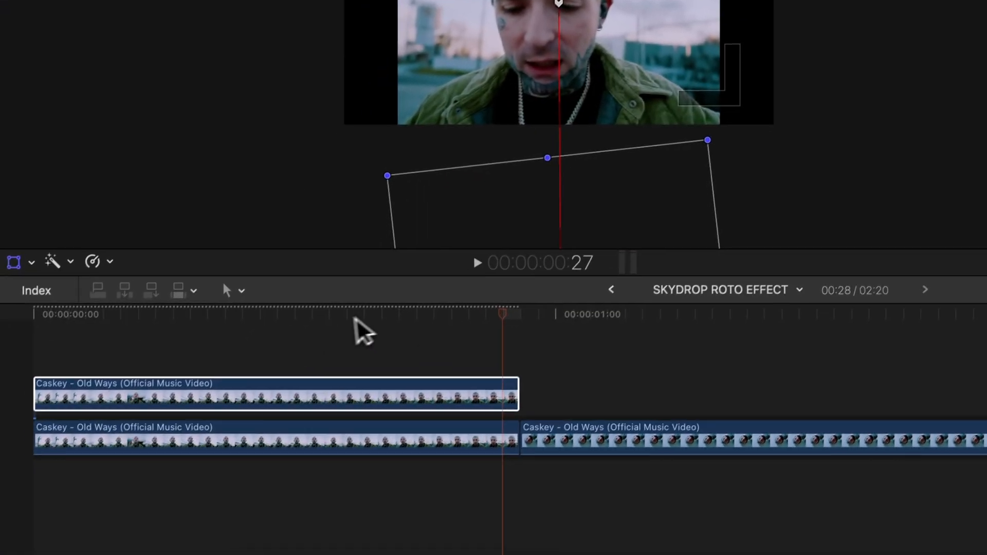
pyautogui.moveTo(268, 413); pyautogui.dragTo(392, 408)
pyautogui.moveTo(326, 382); pyautogui.dragTo(28, 386)
pyautogui.press('space')
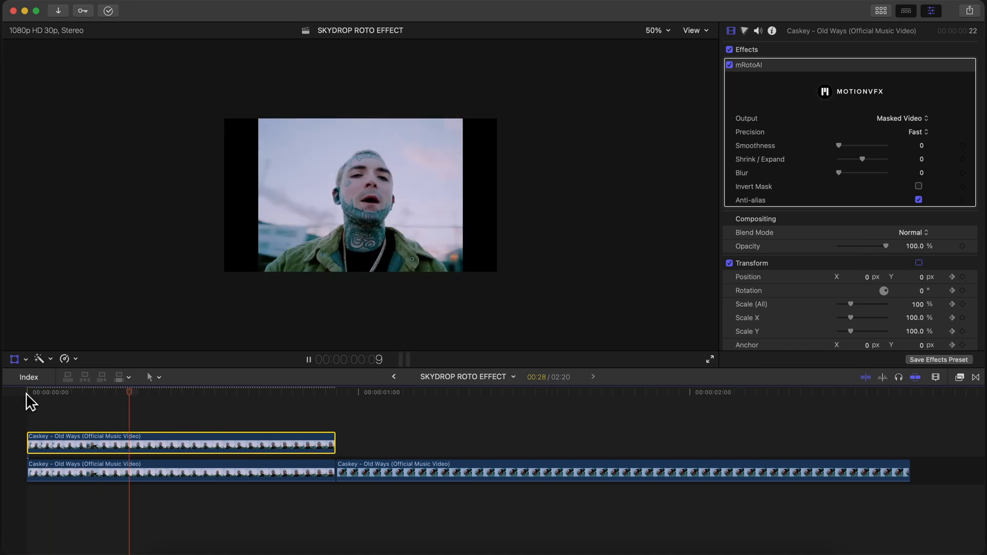
pyautogui.press('space')
# Fit the video to the viewer again and apply the Directional blur effect to the upper clip.
pyautogui.click(657, 31)
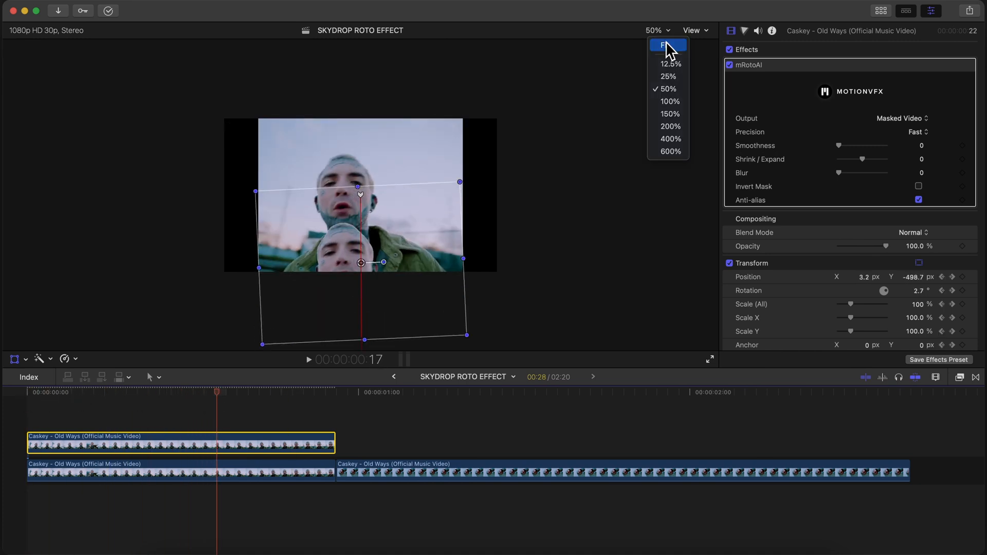
pyautogui.click(666, 46)
pyautogui.click(959, 378)
pyautogui.scroll(5, 785, 459)
pyautogui.click(786, 495)
pyautogui.moveTo(887, 434); pyautogui.dragTo(221, 455)
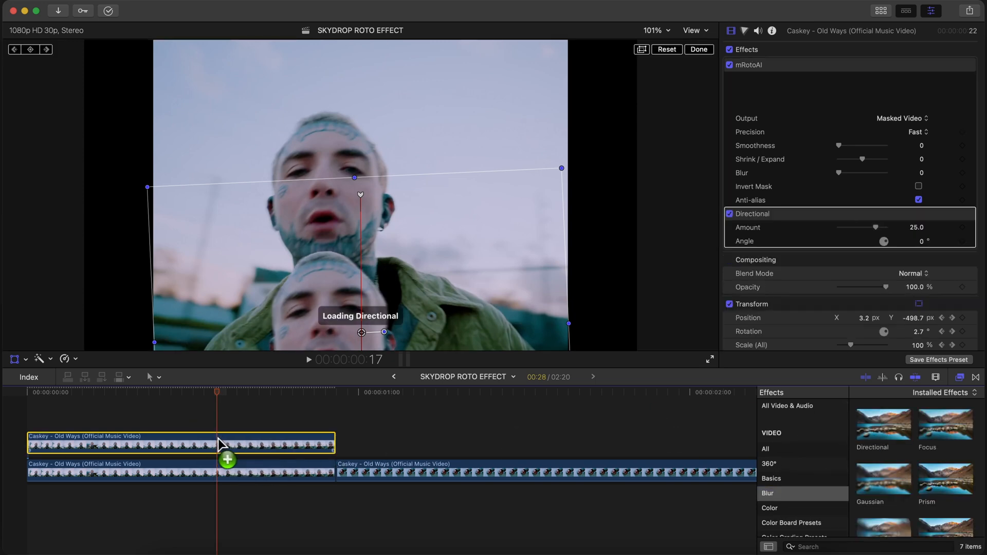
# Keyframe the Directional blur amount at 0 at frame 10 and raise it to the slider's maximum at frame 12.
pyautogui.click(157, 392)
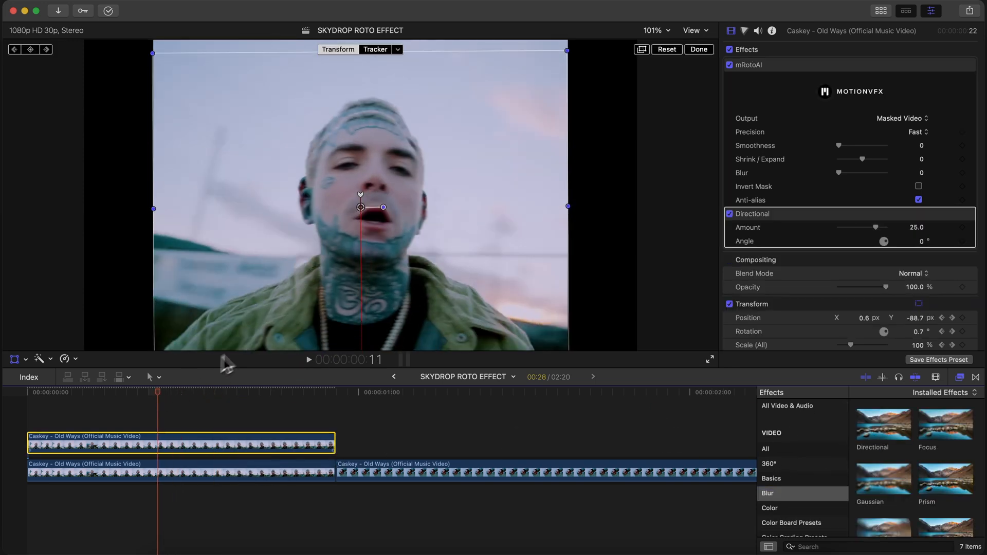
pyautogui.press('Left')
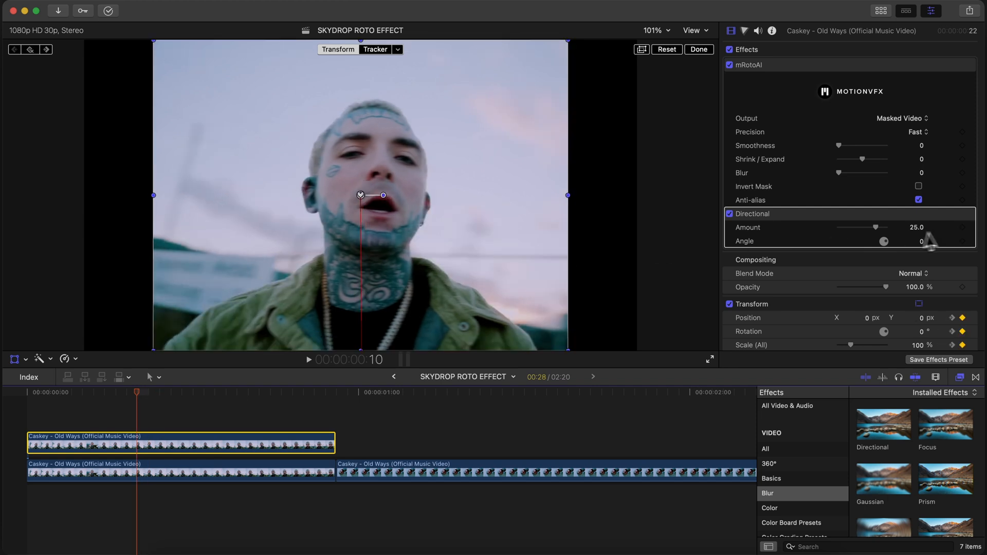
pyautogui.moveTo(875, 228); pyautogui.dragTo(840, 227)
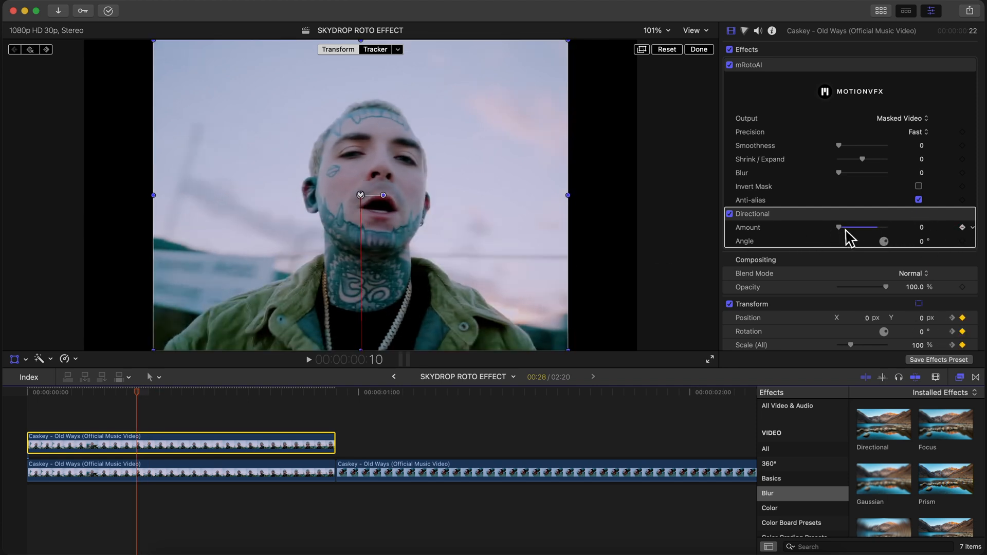
pyautogui.press('Right')
pyautogui.press('Right')
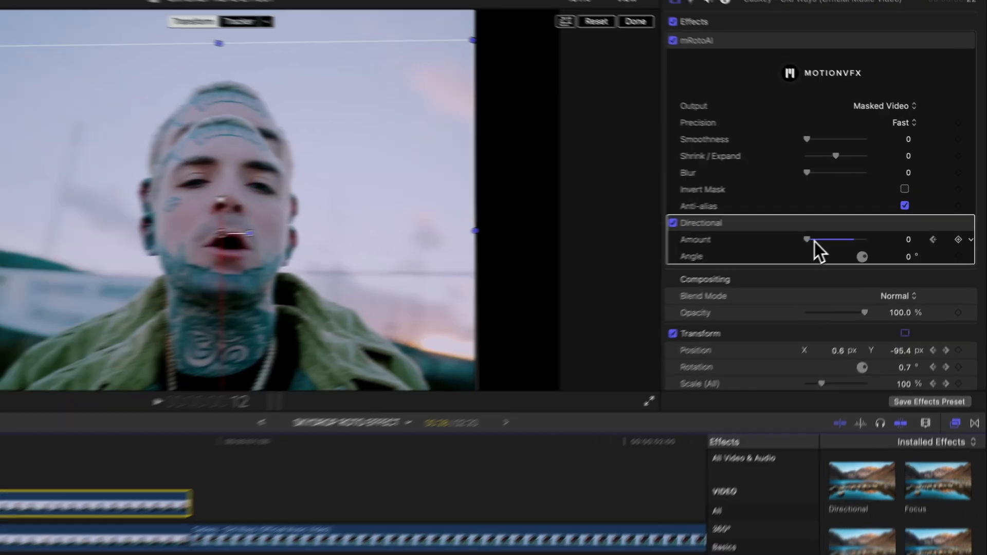
pyautogui.moveTo(839, 227); pyautogui.dragTo(976, 228)
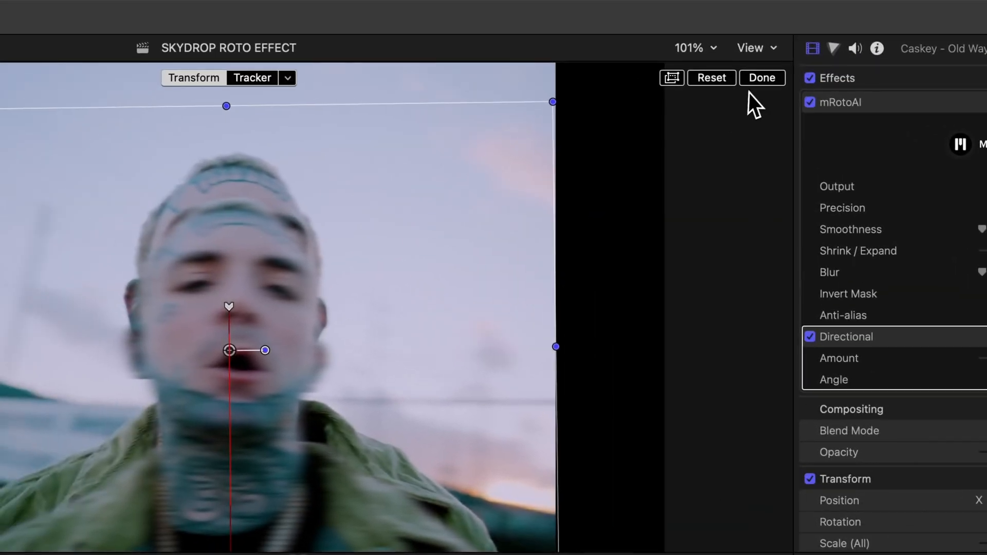
# Finish transforming the upper clip, set the Directional blur angle to 270.2°, and play back the blurred drop.
pyautogui.click(619, 15)
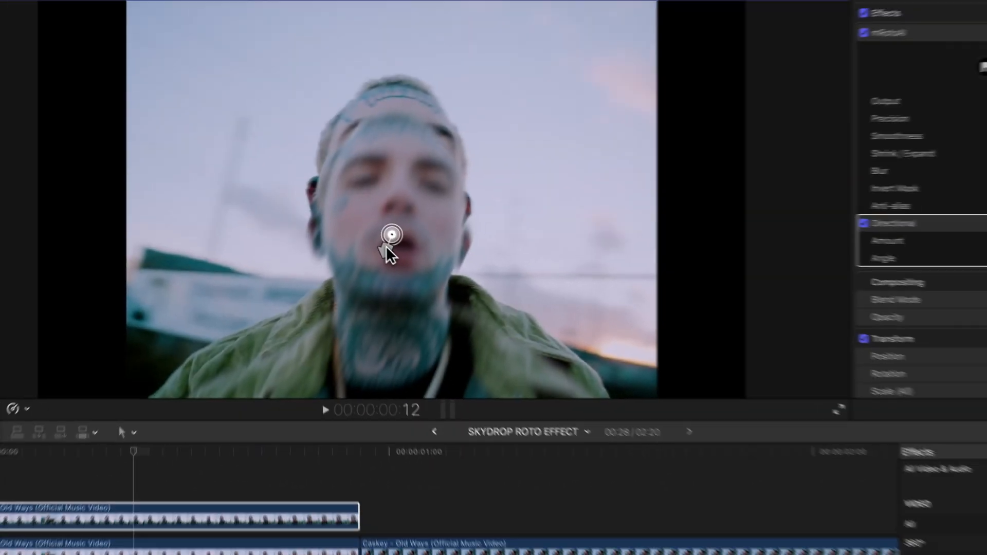
pyautogui.moveTo(387, 246); pyautogui.dragTo(389, 260)
pyautogui.press('space')
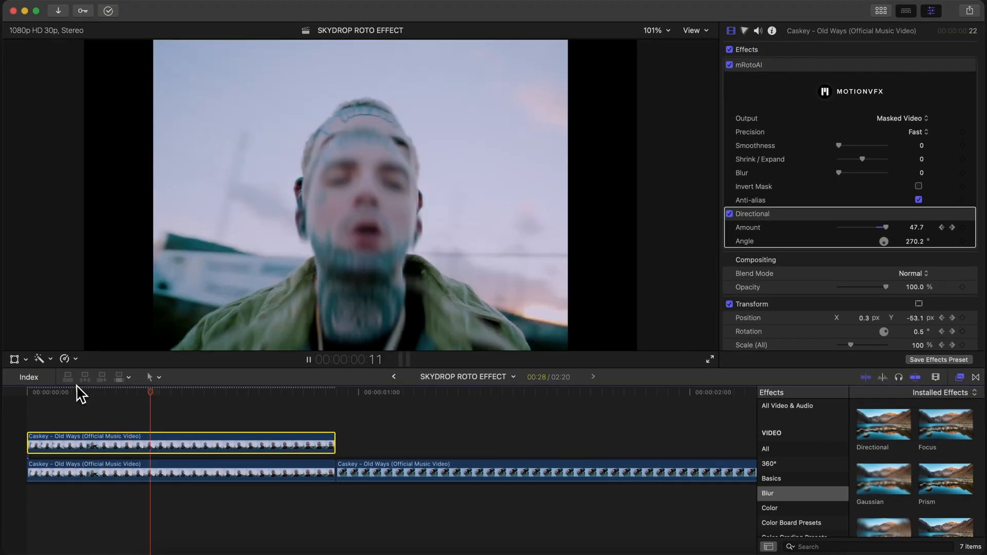
pyautogui.click(108, 390)
pyautogui.press('space')
# Start transforming the lower clip at frame 7, keyframe its starting position there, and set the viewer to 50%.
pyautogui.click(113, 392)
pyautogui.click(15, 359)
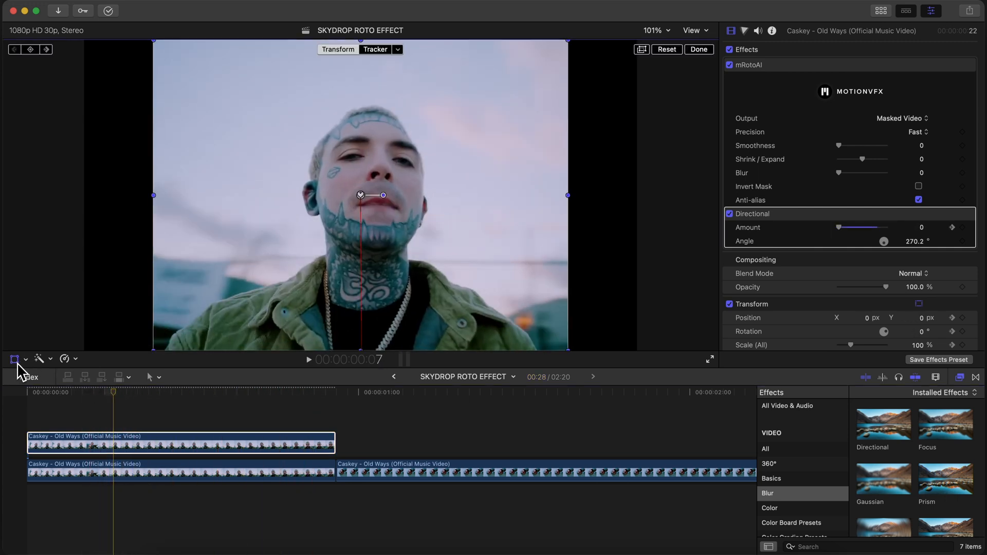
pyautogui.click(118, 471)
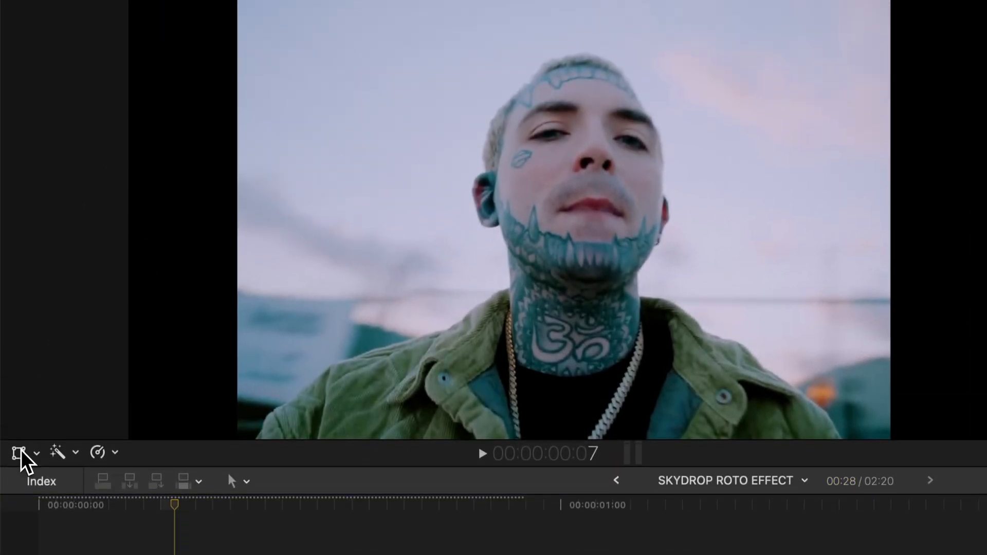
pyautogui.click(18, 473)
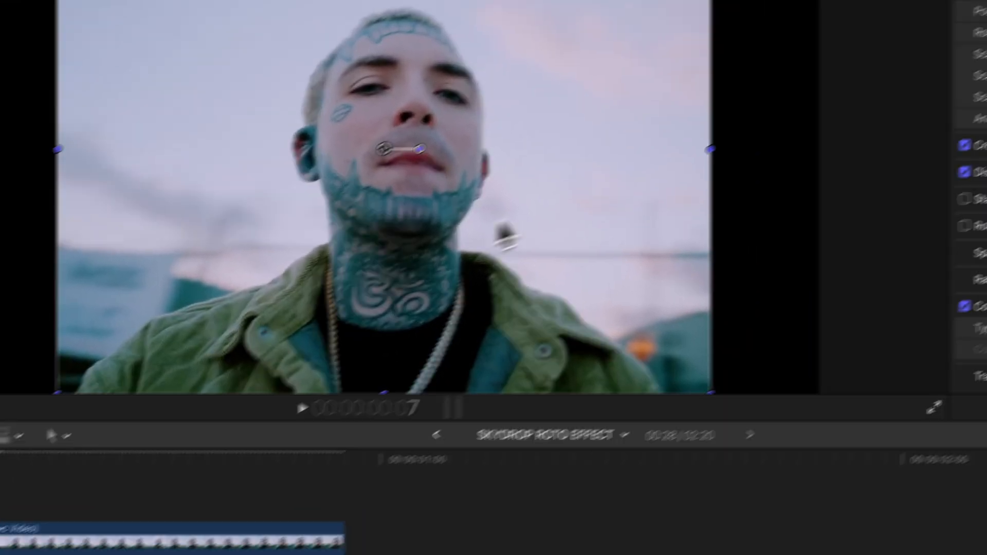
pyautogui.click(606, 37)
pyautogui.click(622, 117)
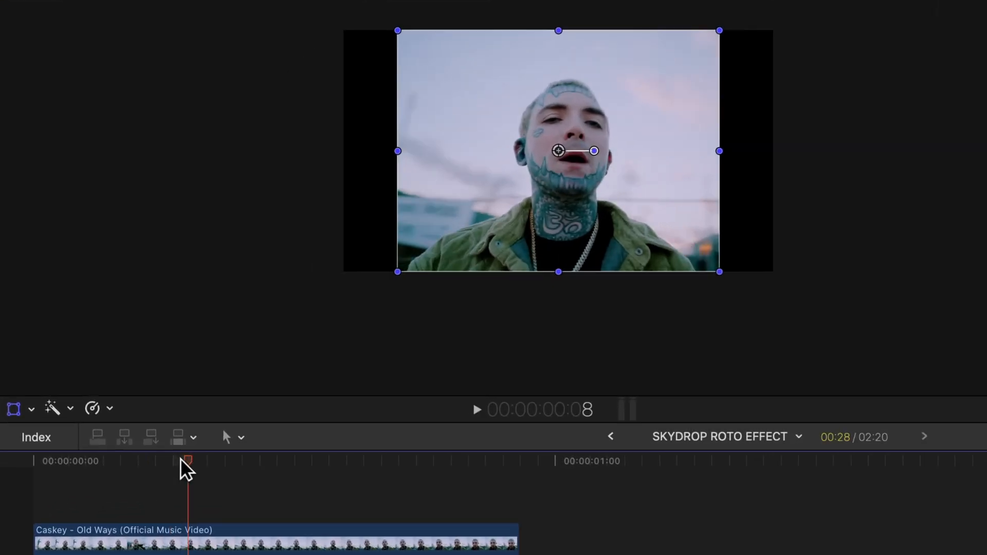
# At frame 15, move the lower clip left out of the frame to about X -1814 px, rotate it 7.1°, and play back the slide.
pyautogui.moveTo(123, 395); pyautogui.dragTo(205, 389)
pyautogui.moveTo(315, 457)
pyautogui.mouseDown()
pyautogui.moveTo(277, 457)
pyautogui.moveTo(298, 456)
pyautogui.mouseUp()
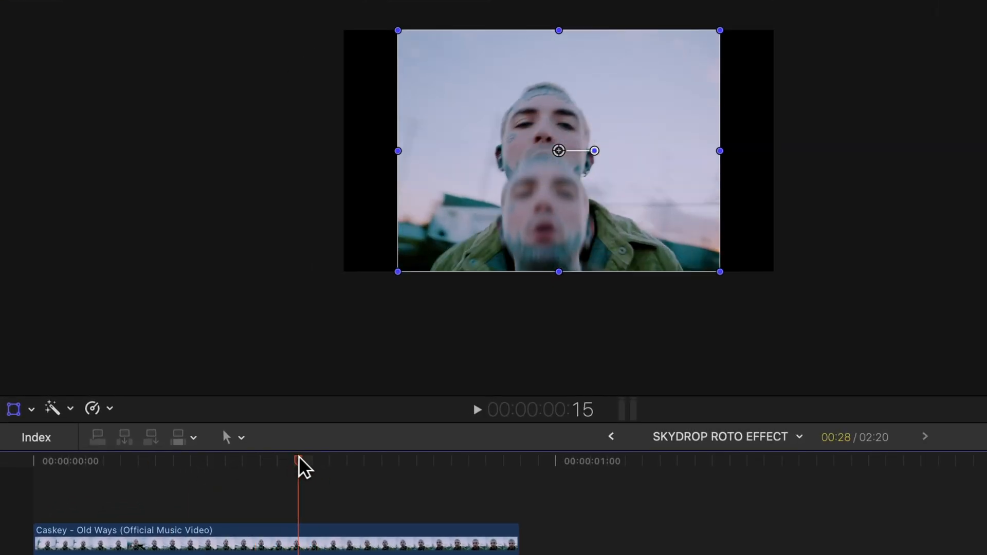
pyautogui.moveTo(585, 156); pyautogui.dragTo(232, 119)
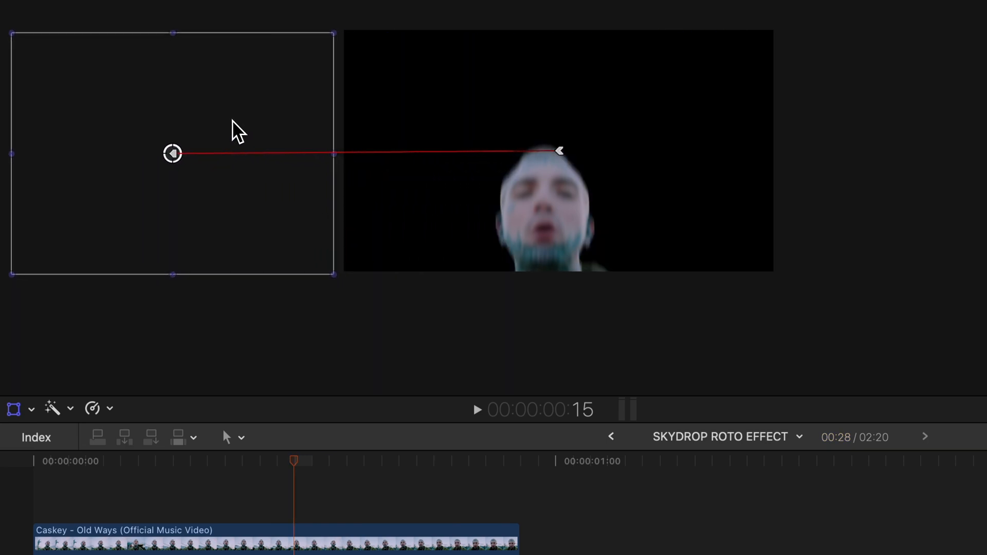
pyautogui.moveTo(208, 153)
pyautogui.mouseDown()
pyautogui.moveTo(219, 160)
pyautogui.moveTo(212, 152)
pyautogui.mouseUp()
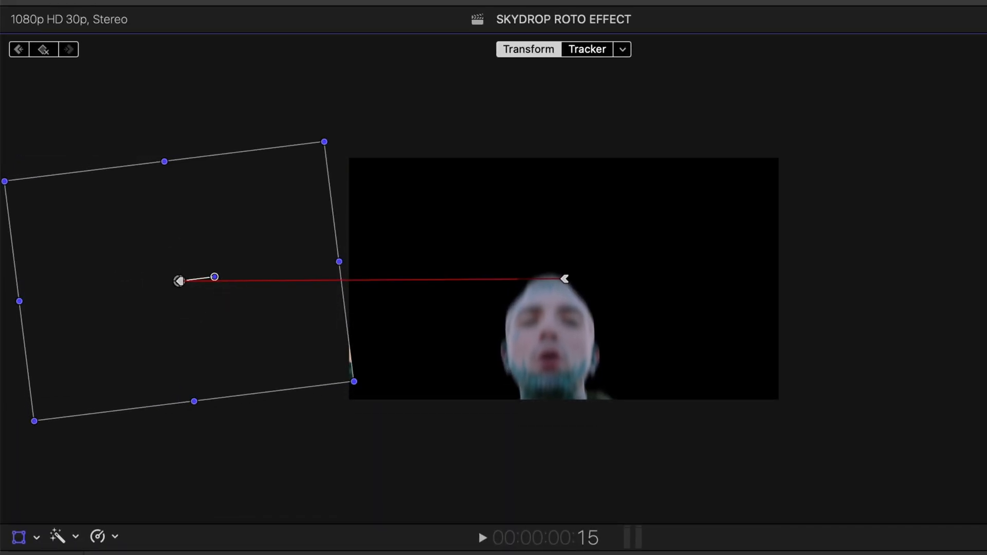
pyautogui.moveTo(193, 392); pyautogui.dragTo(22, 390)
pyautogui.press('space')
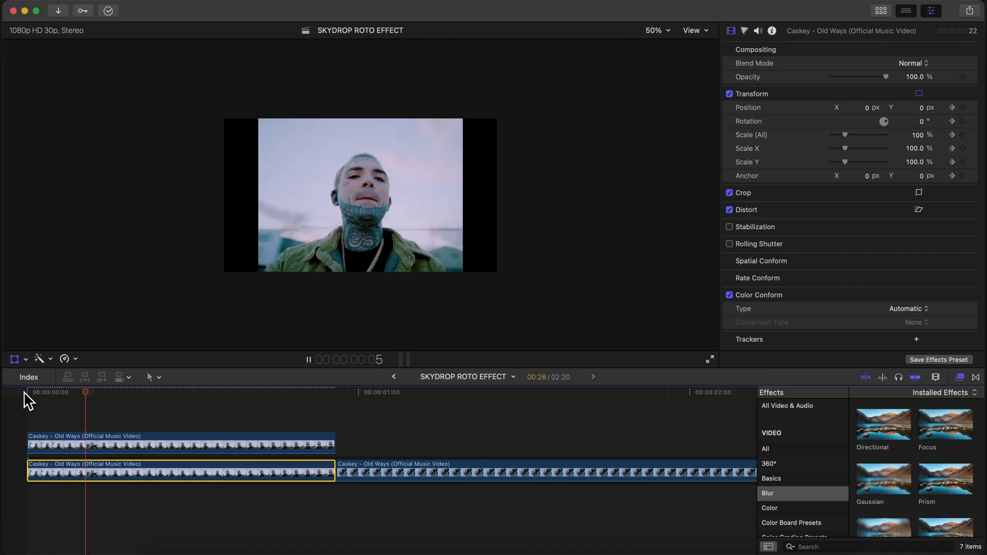
pyautogui.press('space')
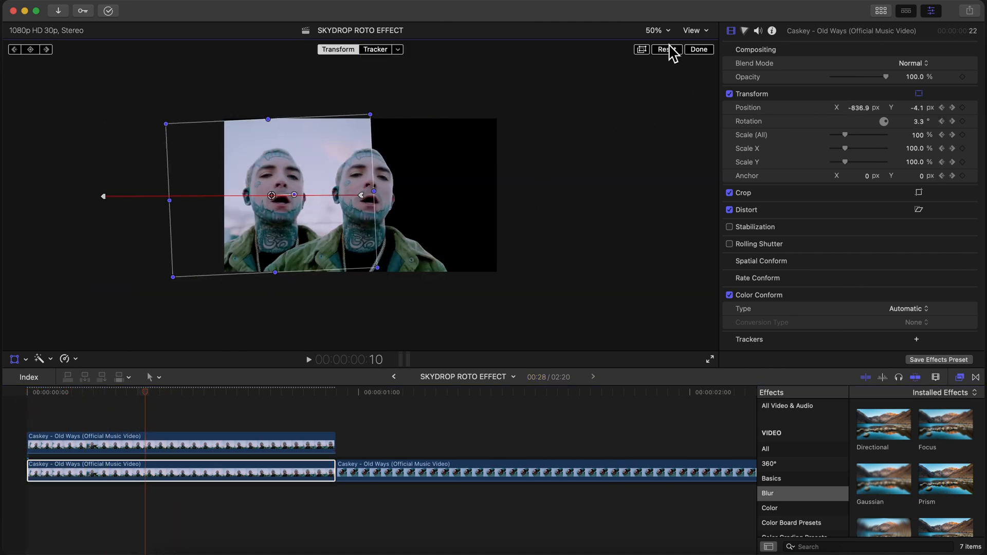
# Fit the video to the viewer and apply the Directional blur effect to the lower clip with an angle of 181.9°.
pyautogui.press('super+equal')
pyautogui.rightClick(146, 476)
pyautogui.click(92, 443)
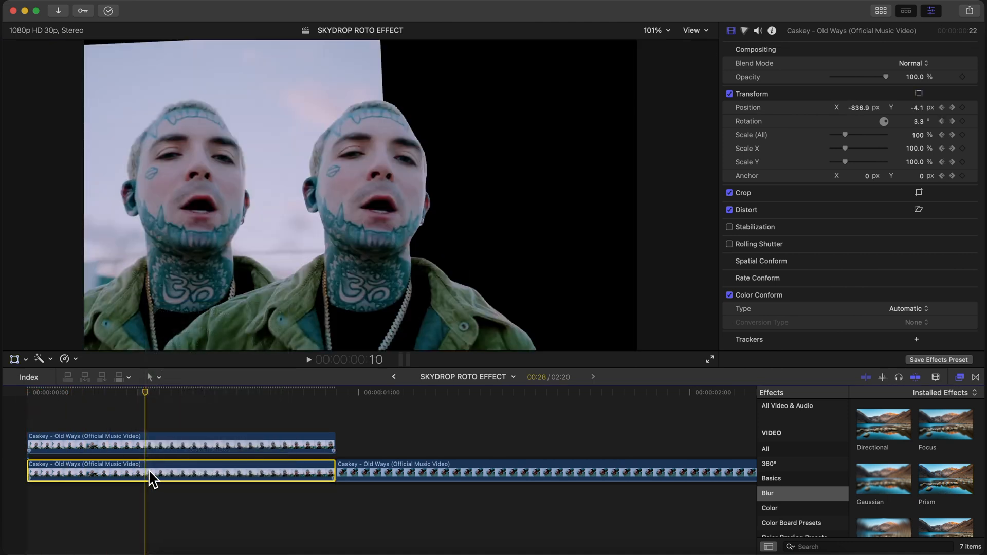
pyautogui.moveTo(882, 441); pyautogui.dragTo(139, 478)
pyautogui.moveTo(197, 195); pyautogui.dragTo(158, 195)
# Keyframe the lower clip's Directional blur amount at 0 at frame 7 and raise it to 138.0 at frame 9.
pyautogui.moveTo(139, 409); pyautogui.dragTo(105, 389)
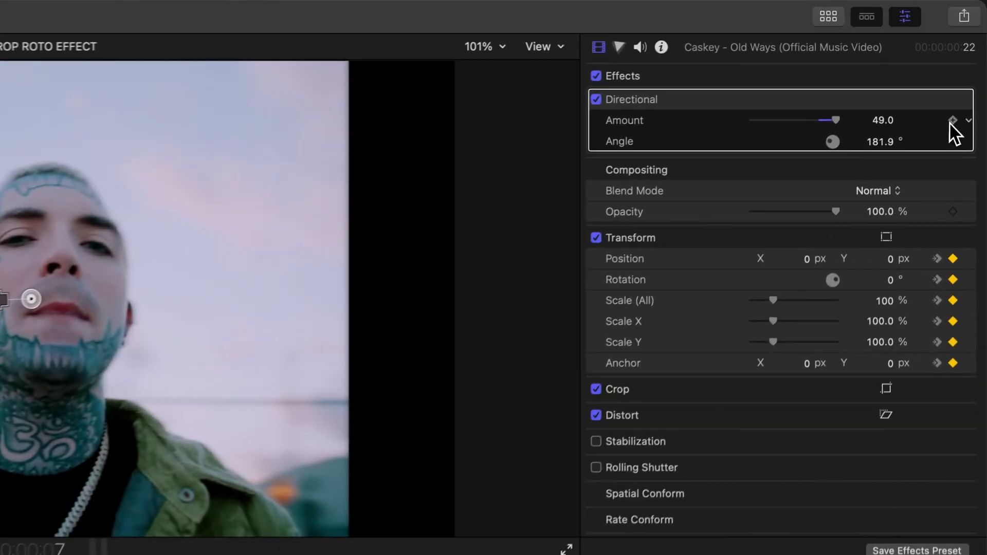
pyautogui.click(962, 79)
pyautogui.moveTo(885, 79); pyautogui.dragTo(730, 78)
pyautogui.press('Right')
pyautogui.press('Right')
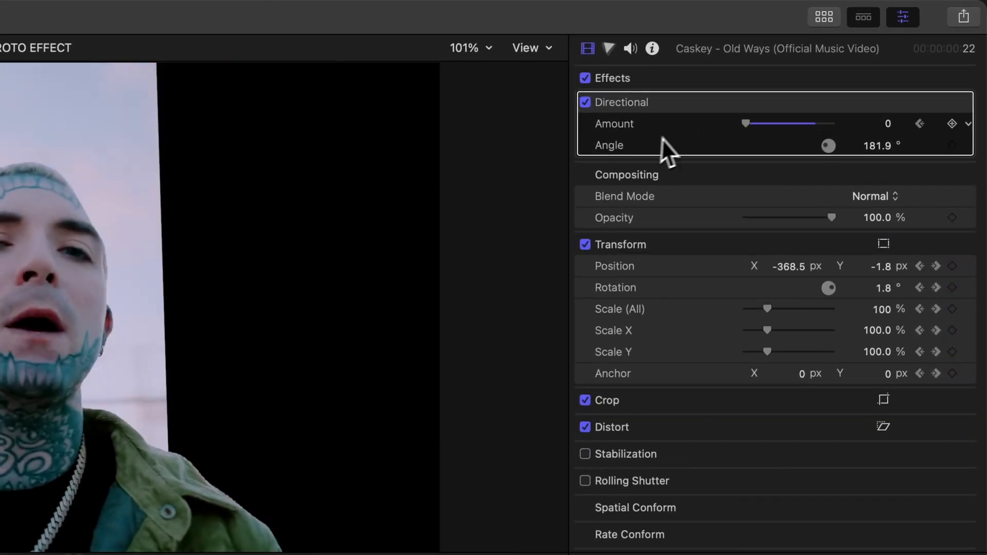
pyautogui.moveTo(888, 124); pyautogui.dragTo(882, 134)
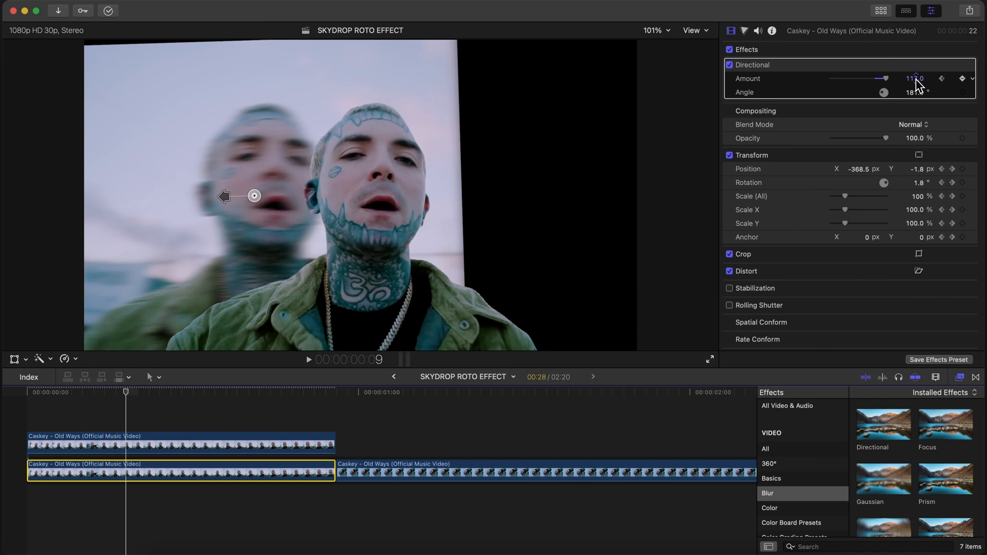
# Step frame by frame through the slide to examine how the blurred background moves behind the dropping man.
pyautogui.press('Right')
pyautogui.press('Right')
pyautogui.press('Right')
pyautogui.press('Right')
pyautogui.press('Right')
pyautogui.press('Right')
pyautogui.press('Right')
pyautogui.press('Right')
pyautogui.press('Left')
pyautogui.press('Left')
pyautogui.press('Left')
pyautogui.press('Left')
pyautogui.press('Left')
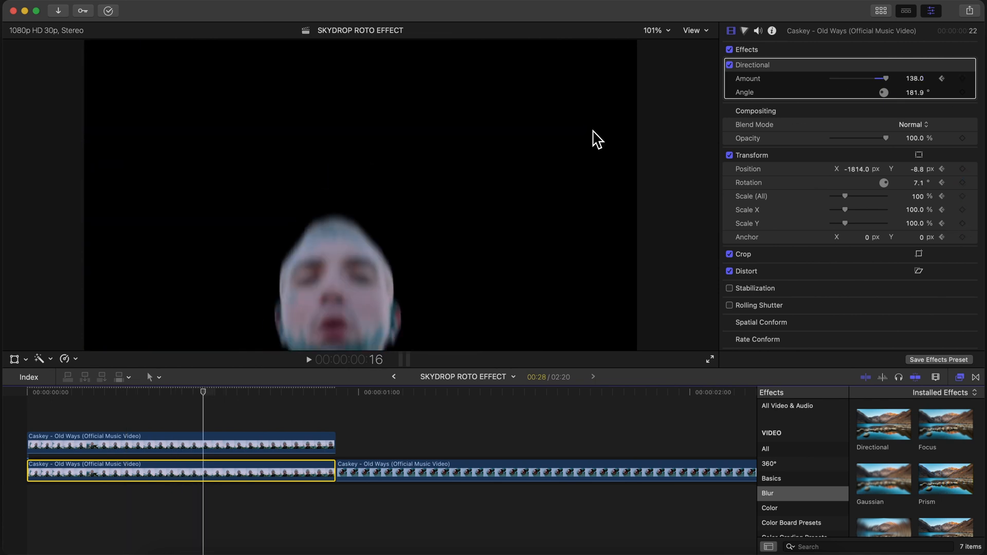
pyautogui.press('Left')
pyautogui.press('Right')
pyautogui.press('Right')
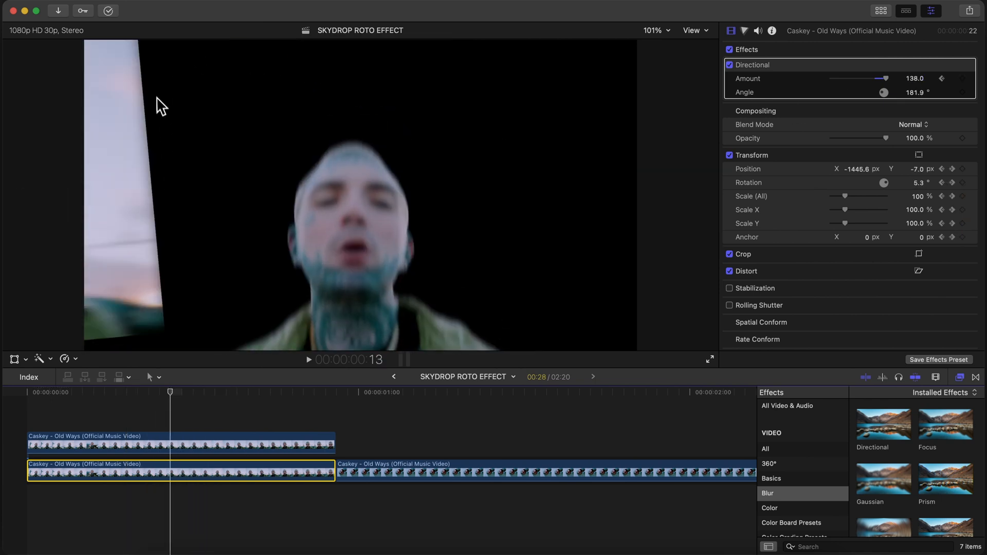
# Copy the lower clip's attributes and remove the Directional blur effect from that clip.
pyautogui.click(759, 79)
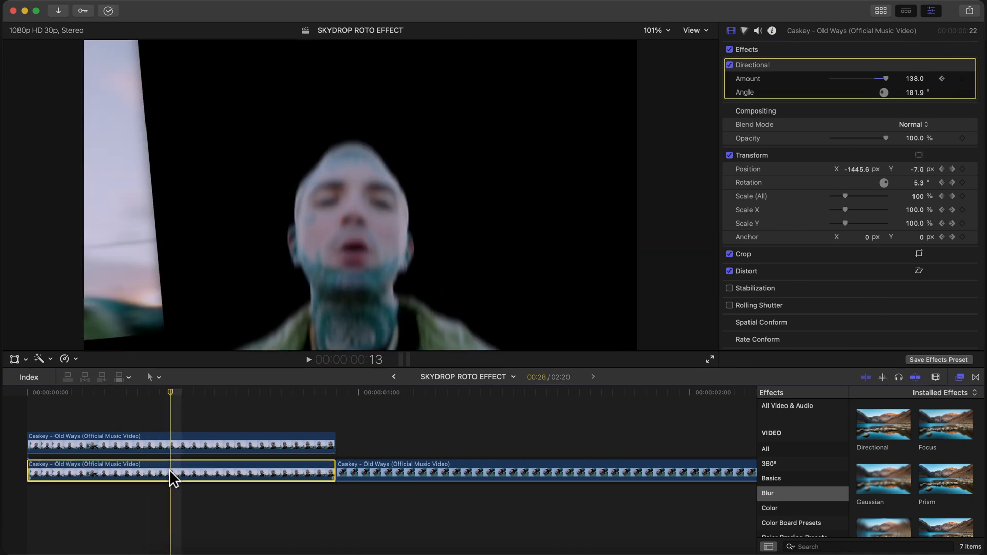
pyautogui.click(790, 67)
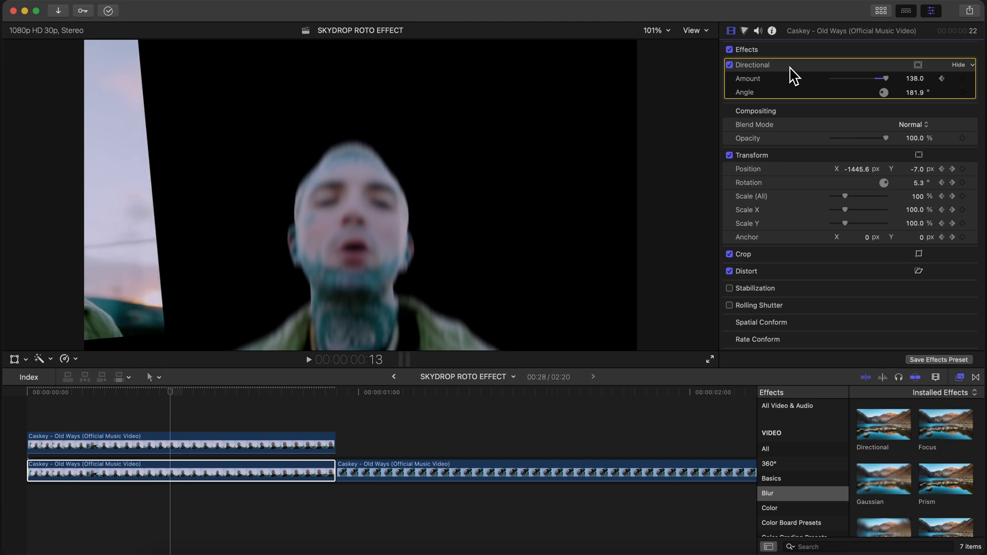
pyautogui.scroll(-3, 794, 76)
# Turn the lower clip into a compound clip named bg.
pyautogui.rightClick(154, 473)
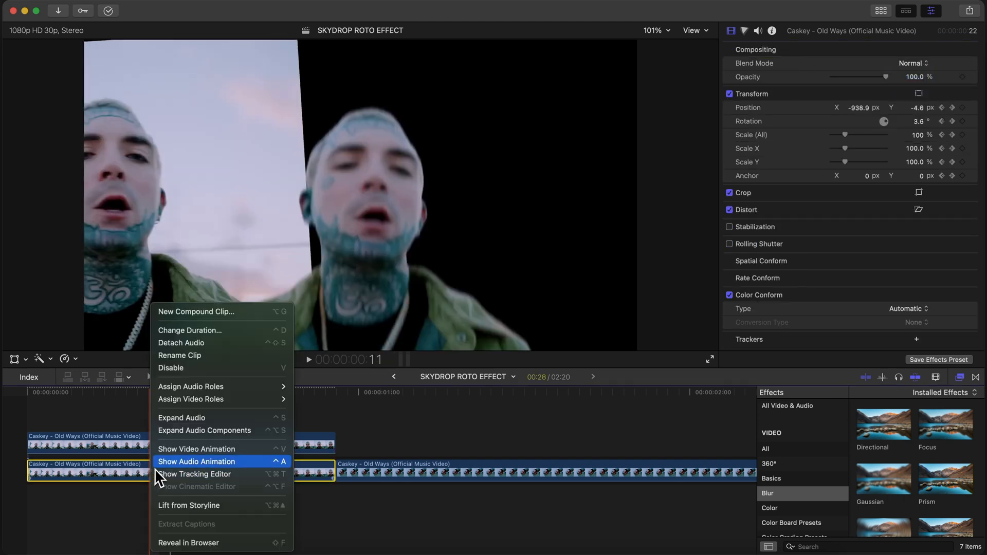
pyautogui.click(186, 313)
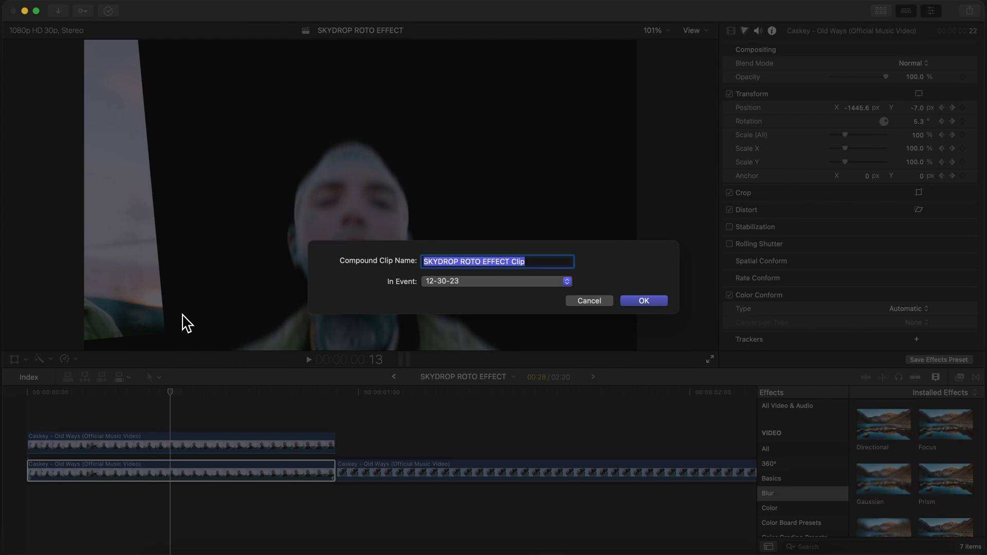
pyautogui.press('Return')
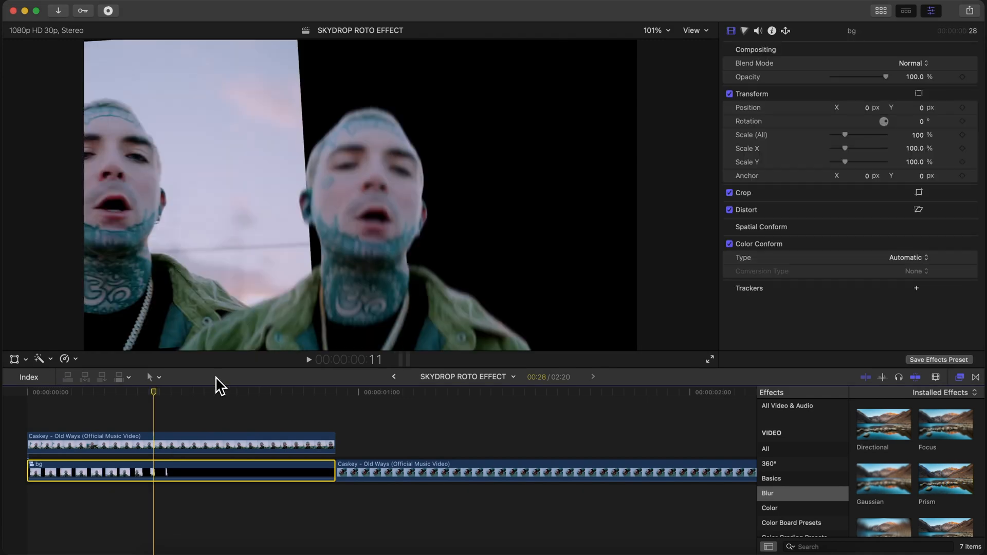
# Paste the copied attributes onto the bg compound clip and play back the blurred slide with the drop.
pyautogui.press('shift+super+v')
pyautogui.click(585, 348)
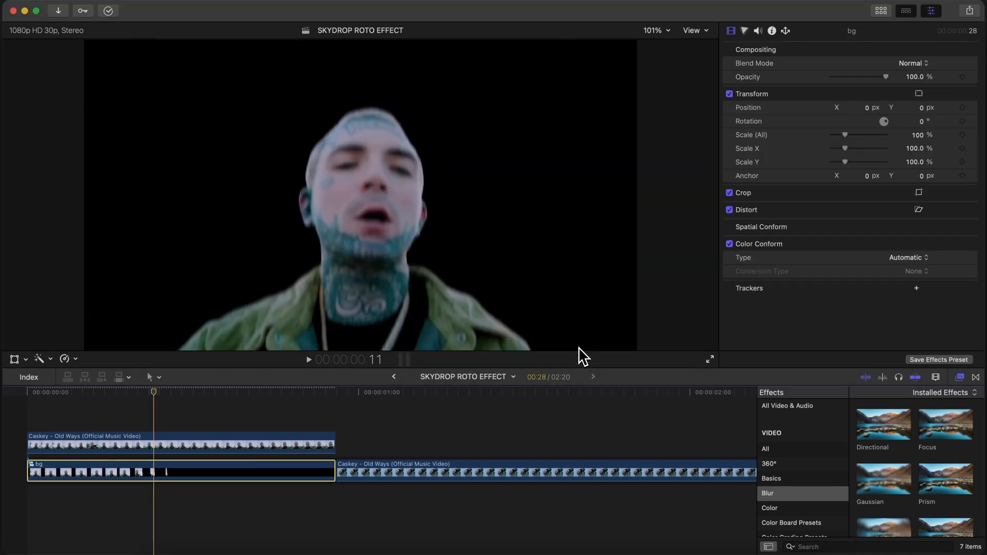
pyautogui.click(129, 393)
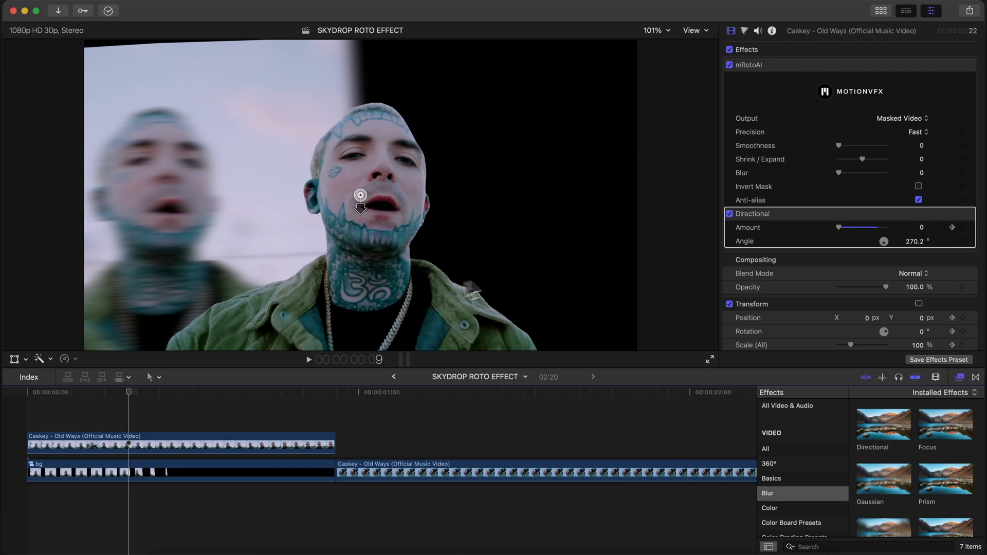
pyautogui.click(149, 396)
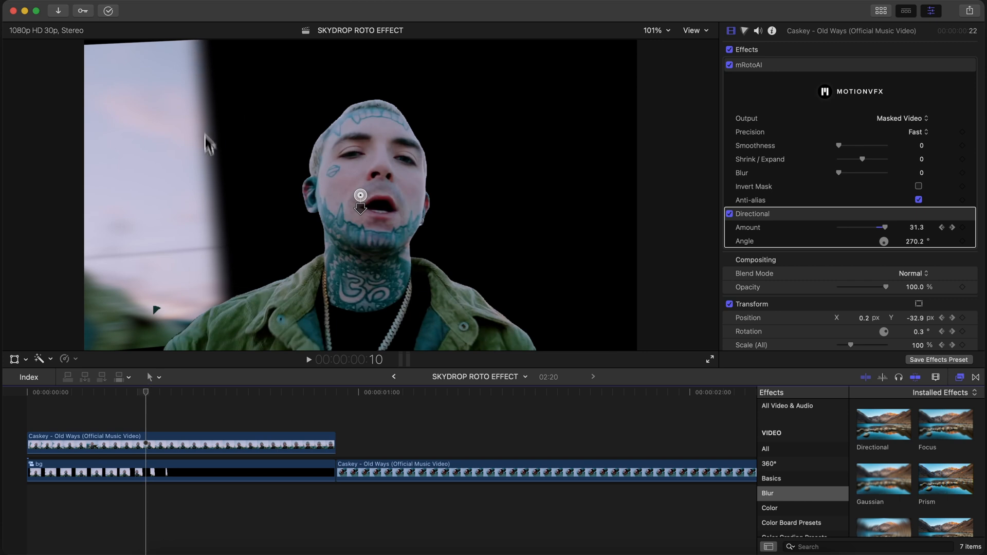
pyautogui.moveTo(153, 391); pyautogui.dragTo(14, 401)
pyautogui.press('space')
pyautogui.press('space')
# Move the second clip beneath bg so it starts at the beginning of the timeline, and play back the composite.
pyautogui.moveTo(369, 475); pyautogui.dragTo(11, 508)
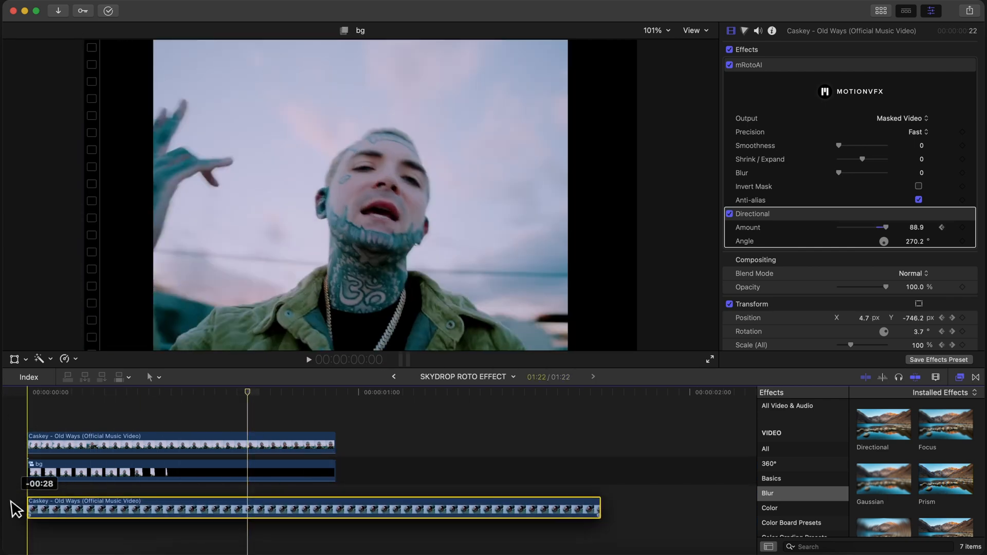
pyautogui.press('Home')
pyautogui.press('space')
pyautogui.press('space')
pyautogui.press('space')
pyautogui.press('space')
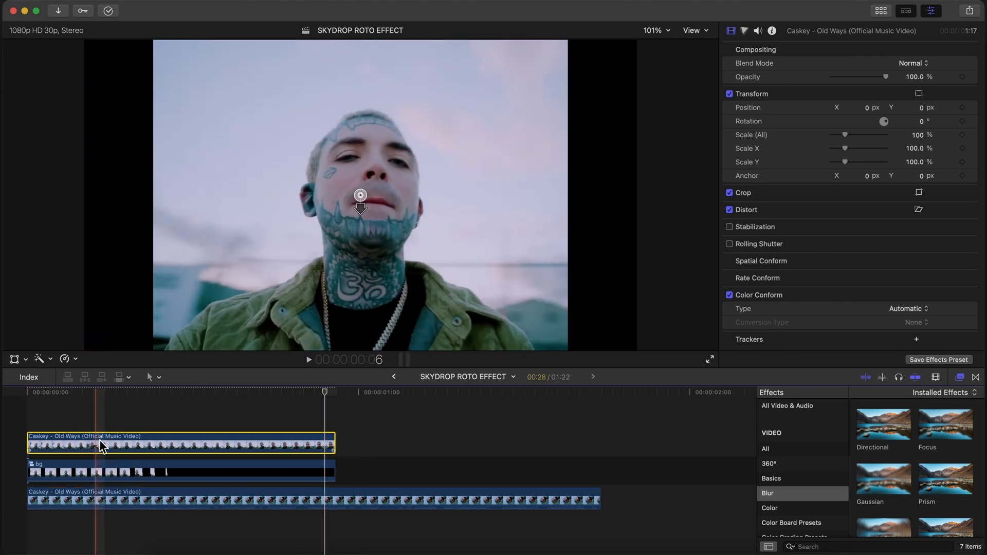
# Inside the bg compound clip, move the ending transform keyframe to frame 16, and play back the result in the SKYDROP ROTO EFFECT project.
pyautogui.click(52, 470)
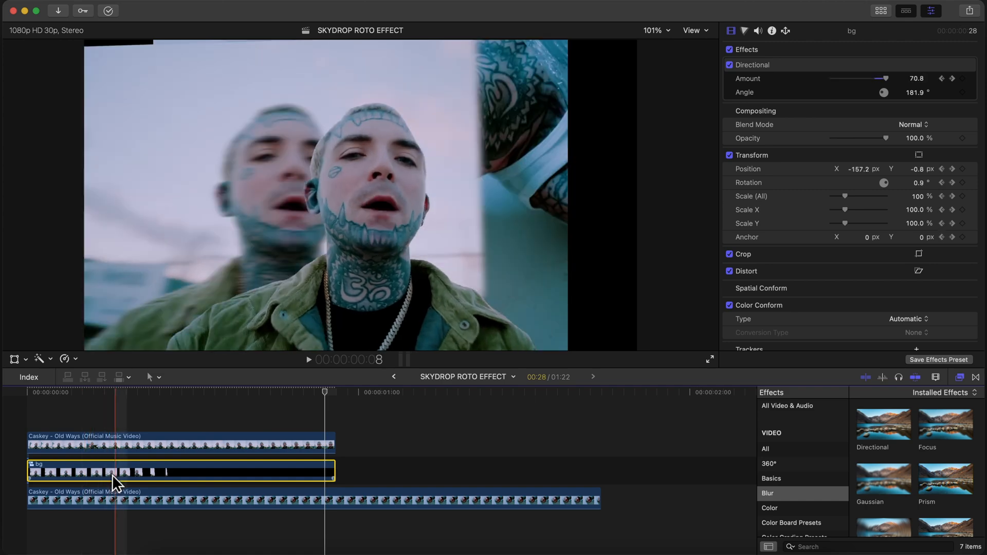
pyautogui.doubleClick(110, 473)
pyautogui.hotkey('ctrl', 'v')
pyautogui.hscroll(-1, 126, 456)
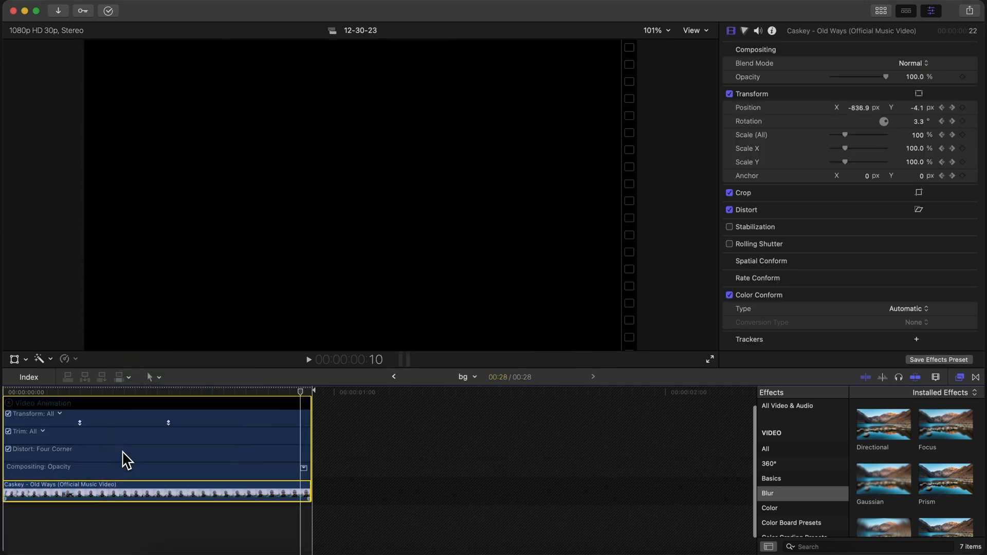
pyautogui.moveTo(192, 423); pyautogui.dragTo(237, 422)
pyautogui.press('space')
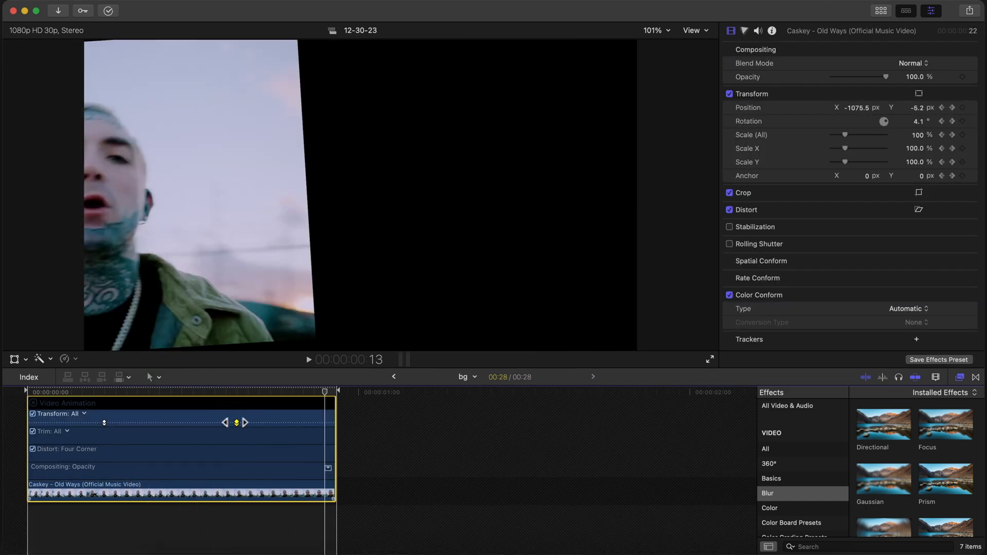
pyautogui.press('space')
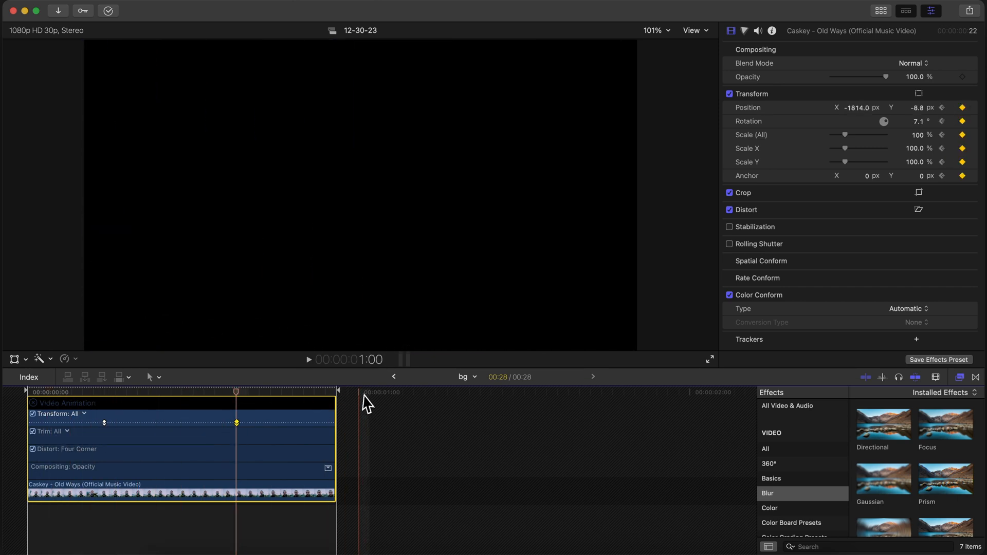
pyautogui.moveTo(237, 423); pyautogui.dragTo(203, 423)
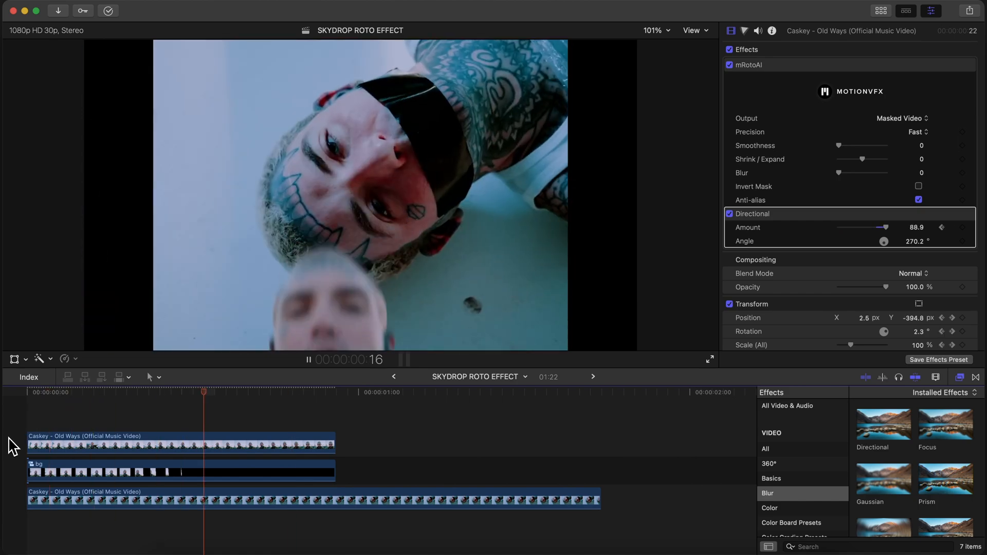
pyautogui.press('space')
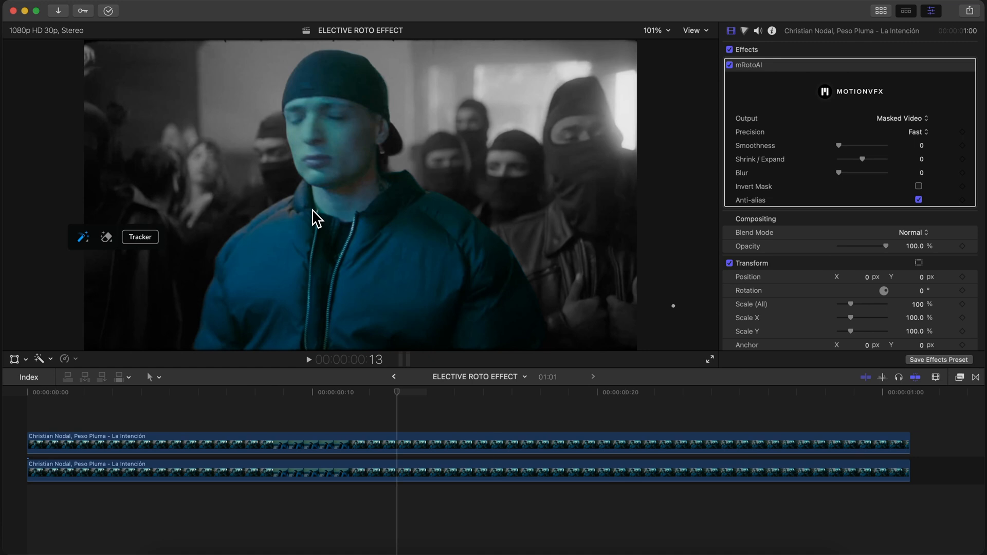
# In the ELECTIVE ROTO EFFECT project, delete the upper mRotoAI clip and remove the Black & White effect from the remaining clip.
pyautogui.moveTo(397, 393); pyautogui.dragTo(146, 412)
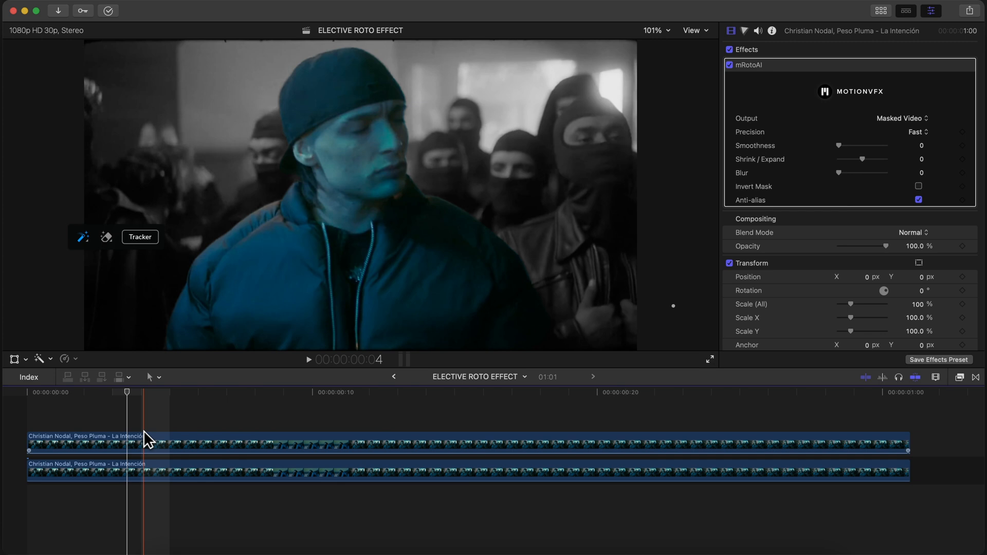
pyautogui.click(192, 437)
pyautogui.press('Delete')
pyautogui.click(194, 465)
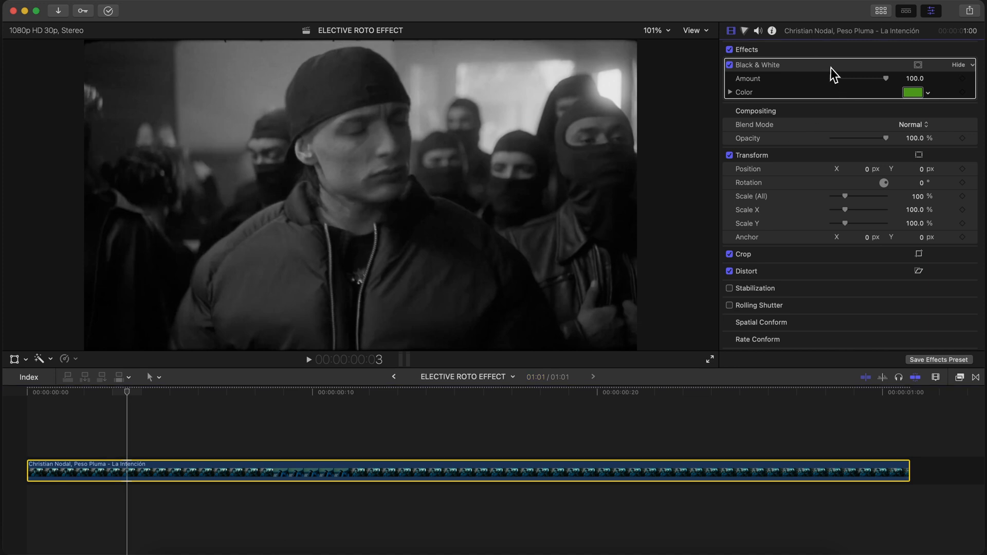
pyautogui.press('Delete')
# Play through the unedited clip and stack a duplicate of it directly above the original.
pyautogui.press('space')
pyautogui.press('space')
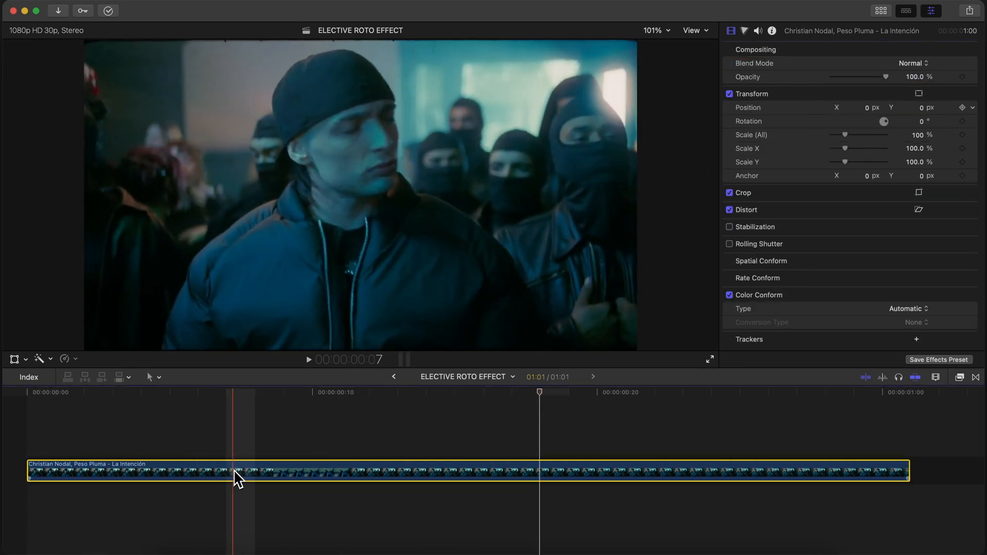
pyautogui.moveTo(234, 473); pyautogui.dragTo(236, 445)
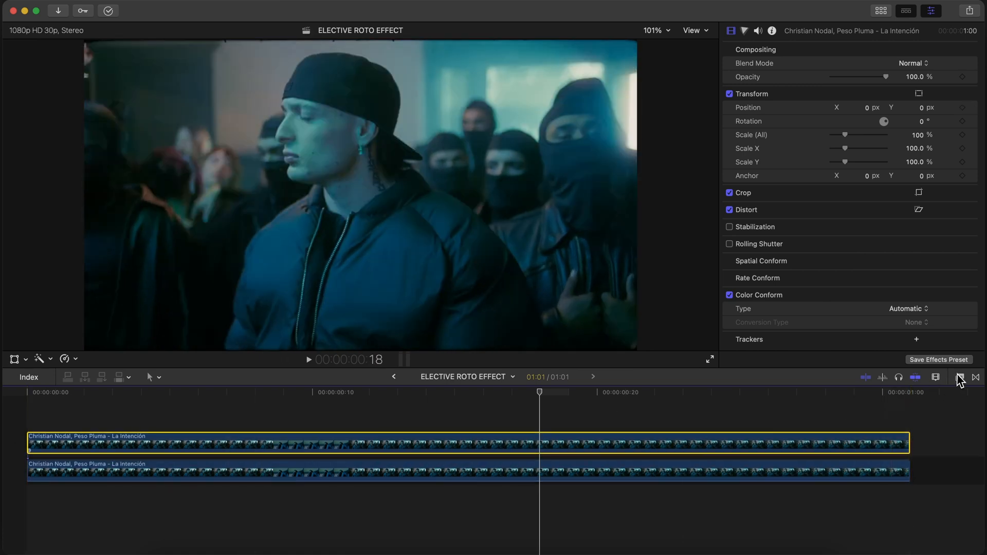
# Apply the mRotoAI effect to the upper clip and return to the first frame.
pyautogui.click(959, 377)
pyautogui.scroll(-8, 810, 500)
pyautogui.click(807, 457)
pyautogui.moveTo(894, 429); pyautogui.dragTo(603, 442)
pyautogui.click(961, 378)
pyautogui.press('Home')
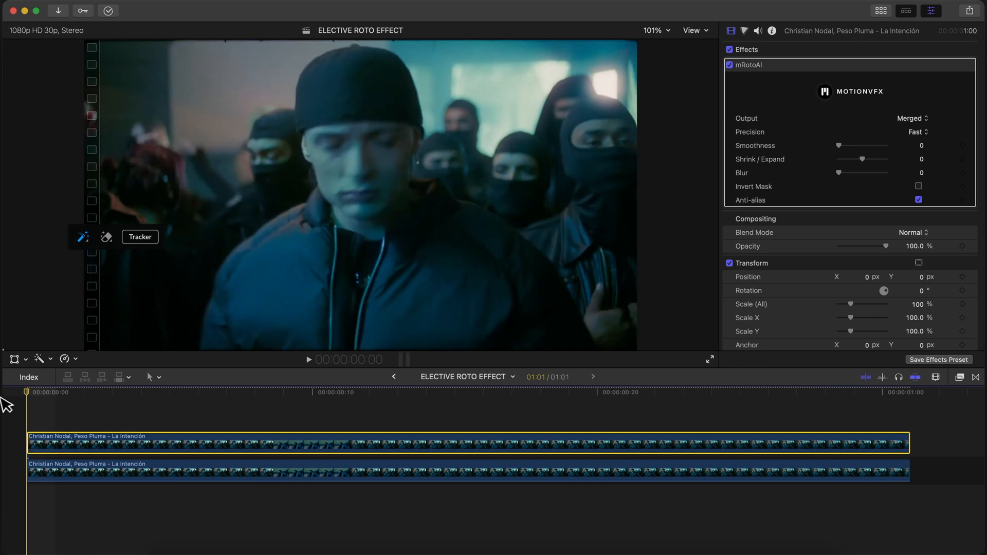
# Mask the foreground man with a freehand stroke over his head and torso, and track the mask forward through the clip.
pyautogui.moveTo(221, 336); pyautogui.dragTo(301, 238)
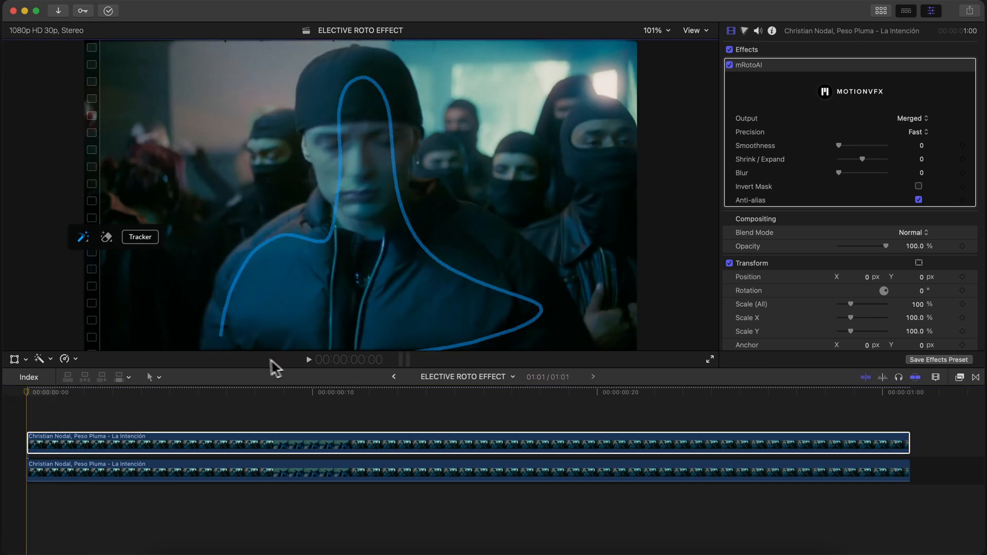
pyautogui.click(135, 239)
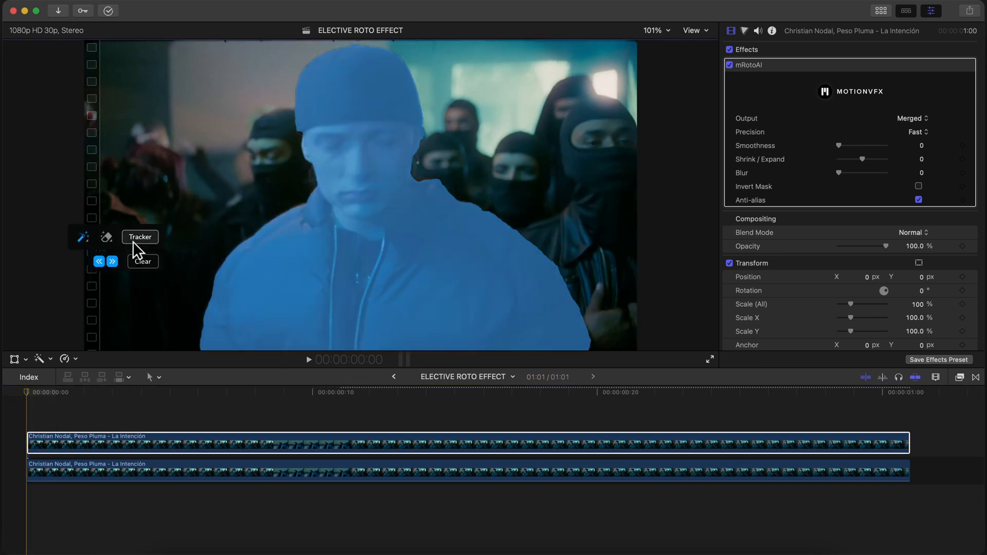
pyautogui.click(112, 262)
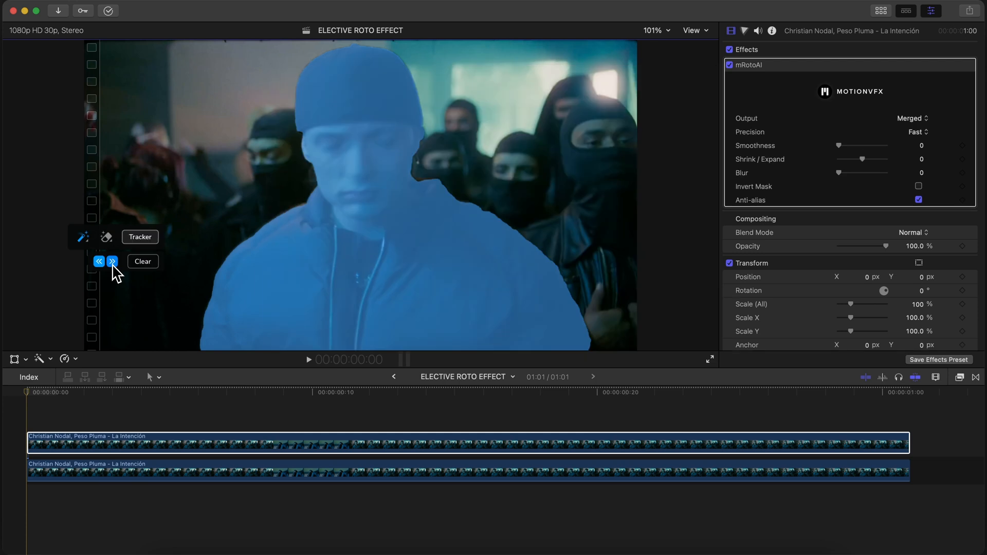
# Play through the tracked mask and set the mRotoAI output of the upper clip to Masked Video.
pyautogui.press('space')
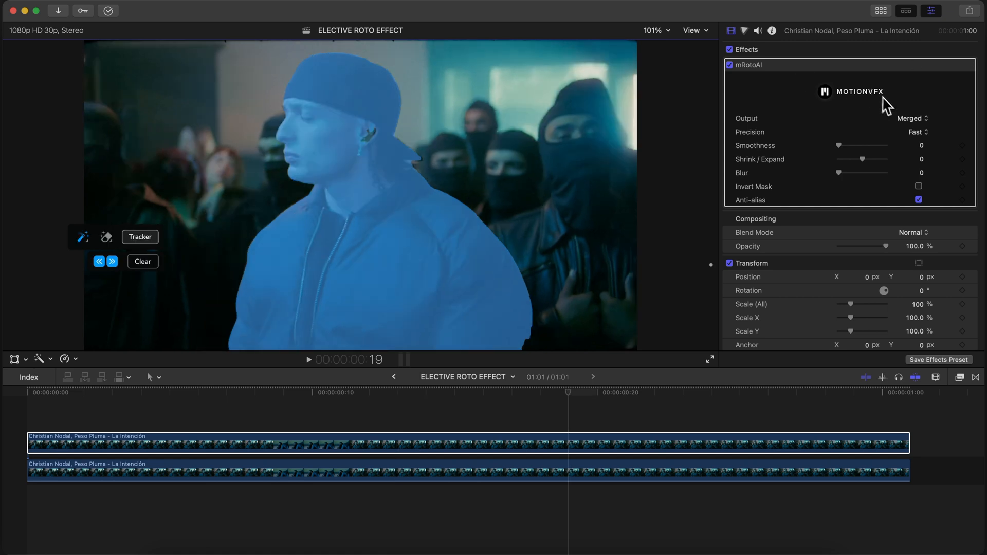
pyautogui.click(916, 122)
pyautogui.click(909, 141)
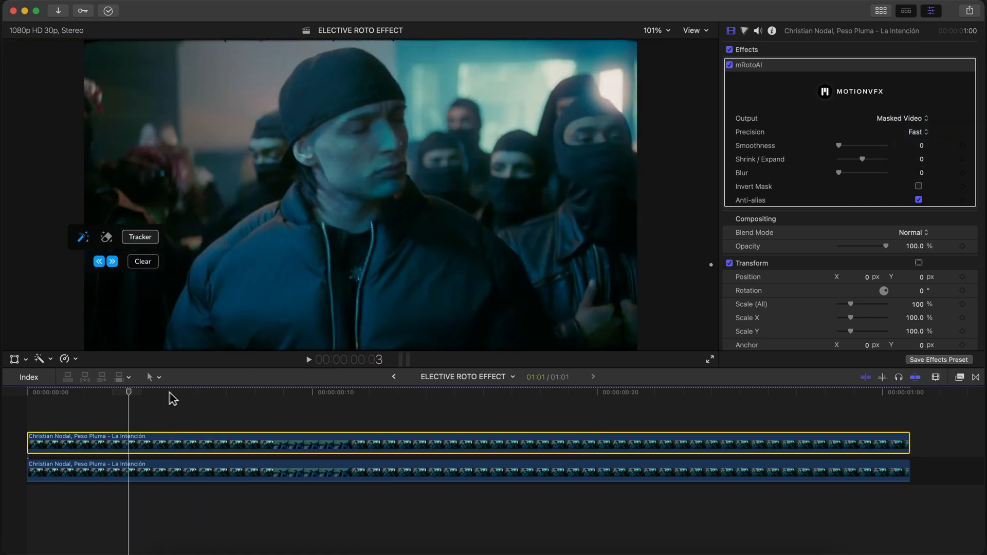
# Search the effects library for "black" and apply the Black & White effect to the lower clip.
pyautogui.click(149, 470)
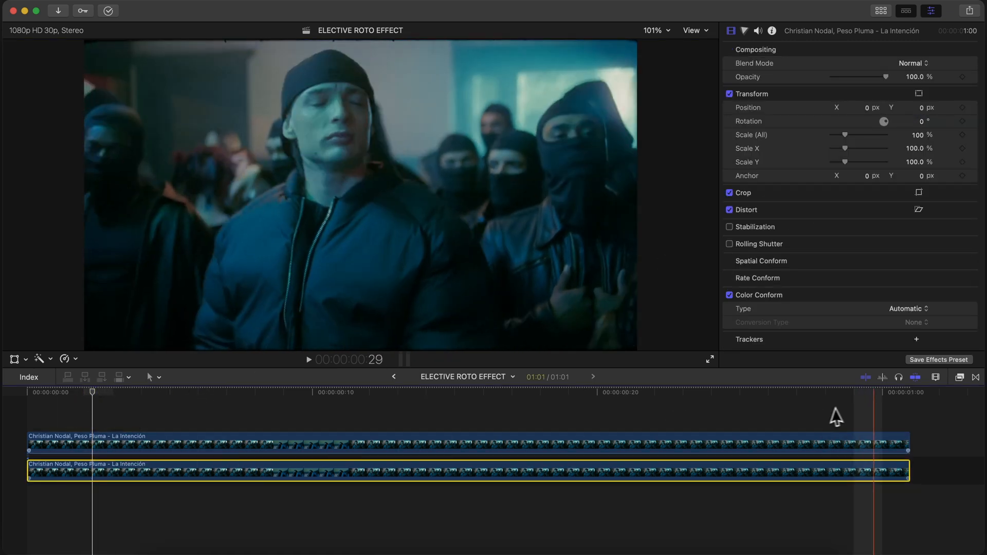
pyautogui.click(960, 377)
pyautogui.scroll(5, 800, 514)
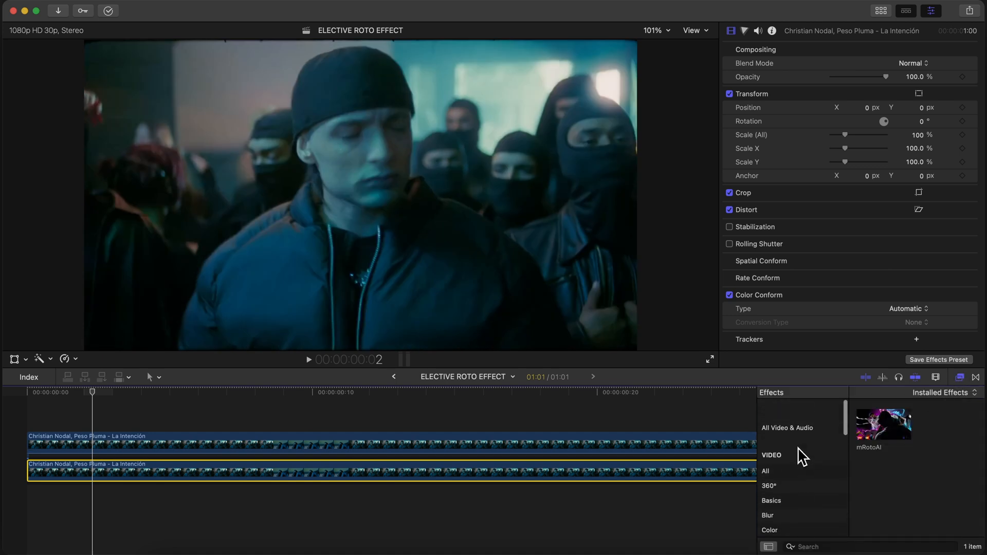
pyautogui.click(792, 450)
pyautogui.click(847, 546)
pyautogui.write('bl')
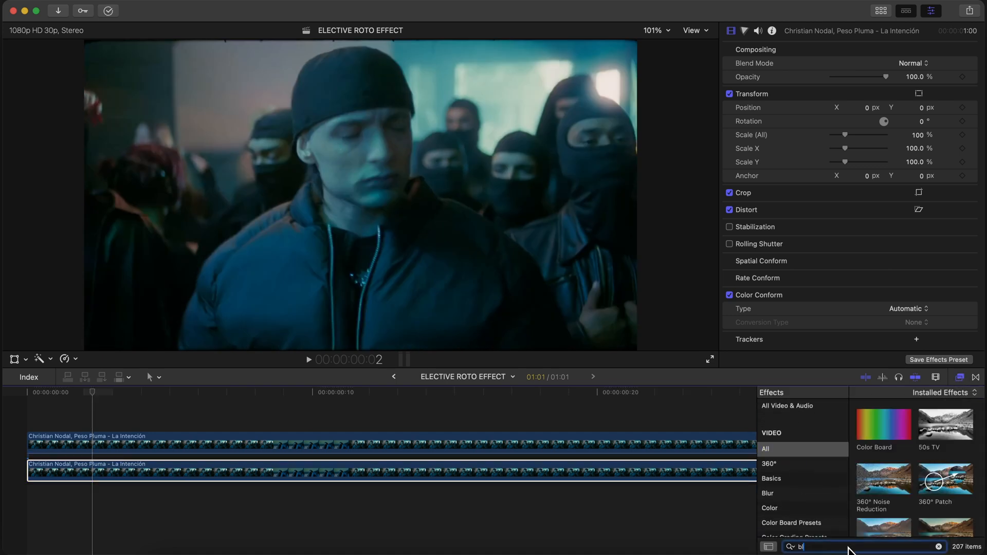
pyautogui.write('ack')
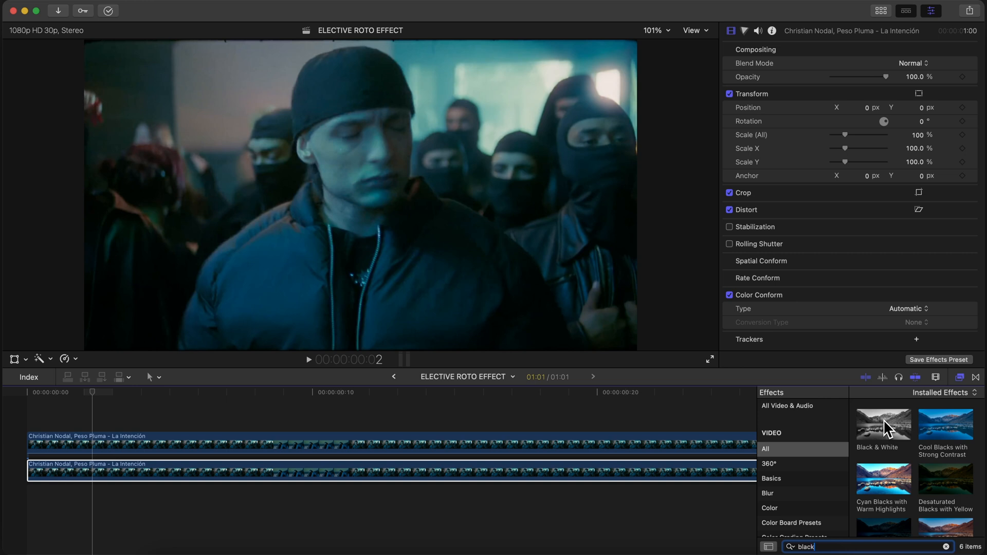
pyautogui.moveTo(884, 420); pyautogui.dragTo(31, 474)
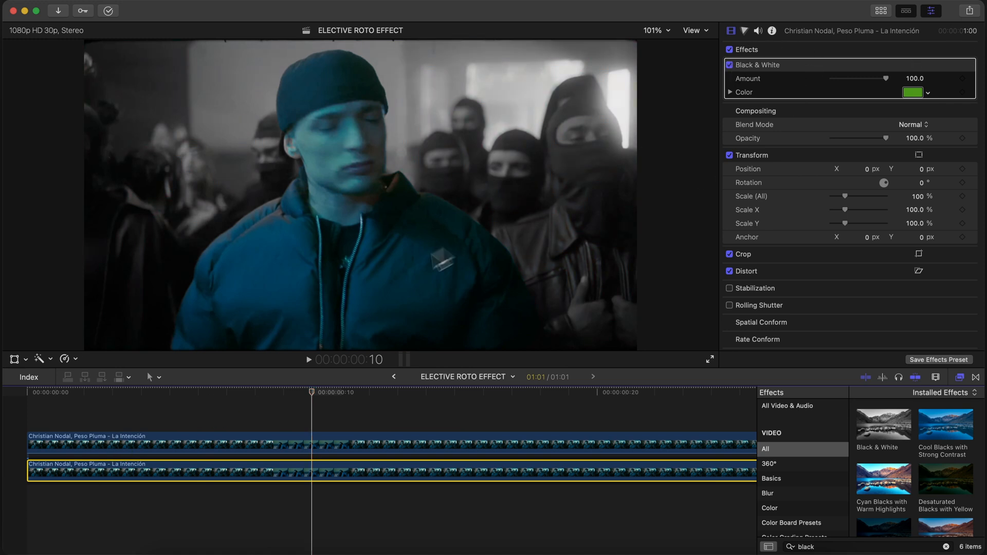
# Play back and scrub through the composite with the colored subject over the black-and-white background.
pyautogui.press('space')
pyautogui.hotkey('shift', 'z')
pyautogui.moveTo(51, 395); pyautogui.dragTo(424, 400)
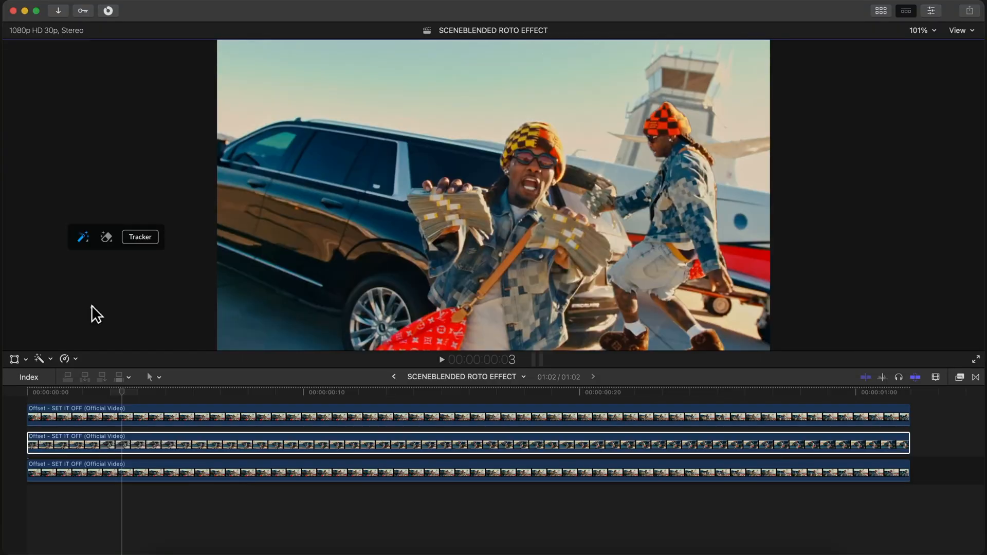
# In the SCENEBLENDED ROTO EFFECT project, play through the three-layer composite, and disable the two upper clips to view the bottom one.
pyautogui.press('space')
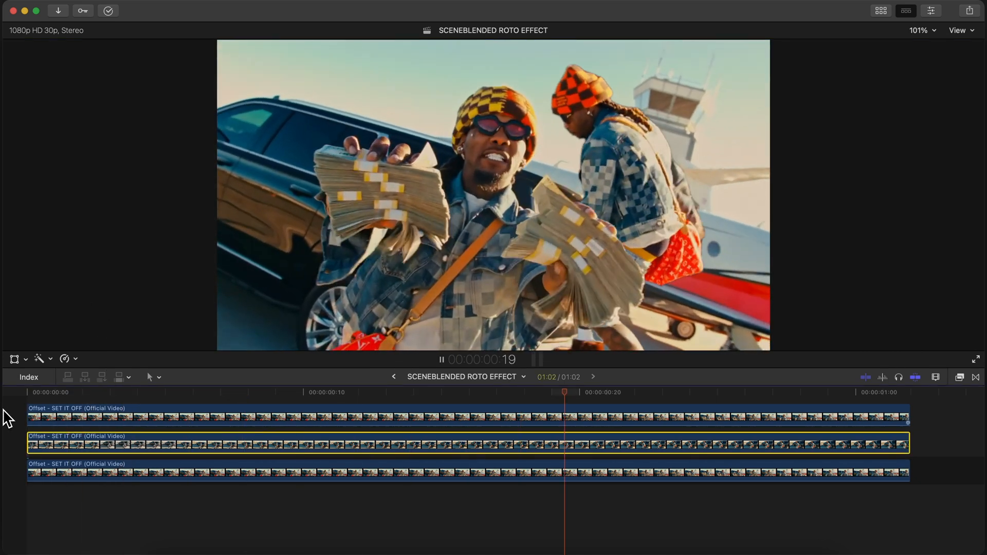
pyautogui.press('space')
pyautogui.click(73, 392)
pyautogui.press('space')
pyautogui.press('space')
pyautogui.click(73, 392)
pyautogui.press('space')
pyautogui.press('space')
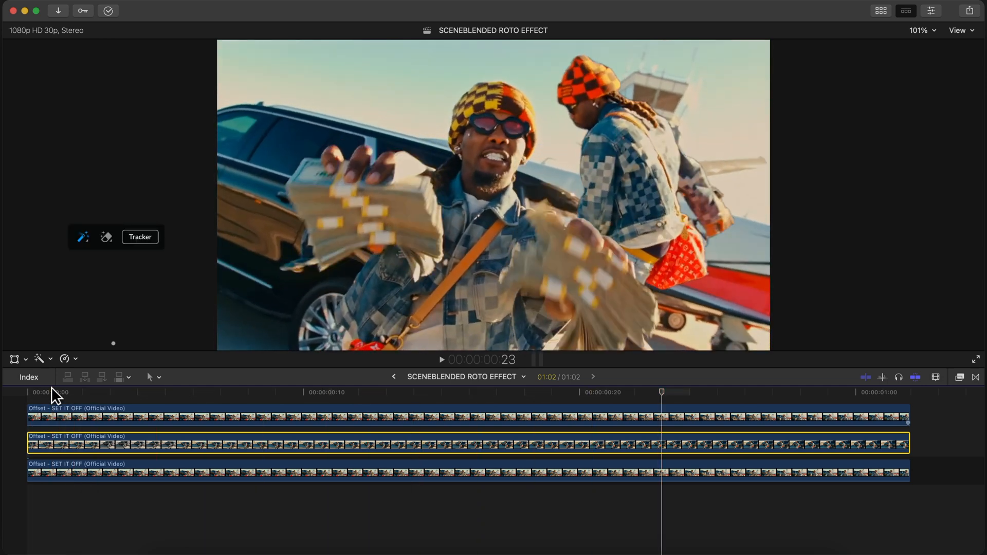
pyautogui.moveTo(52, 391); pyautogui.dragTo(246, 395)
pyautogui.press('space')
pyautogui.press('space')
pyautogui.press('space')
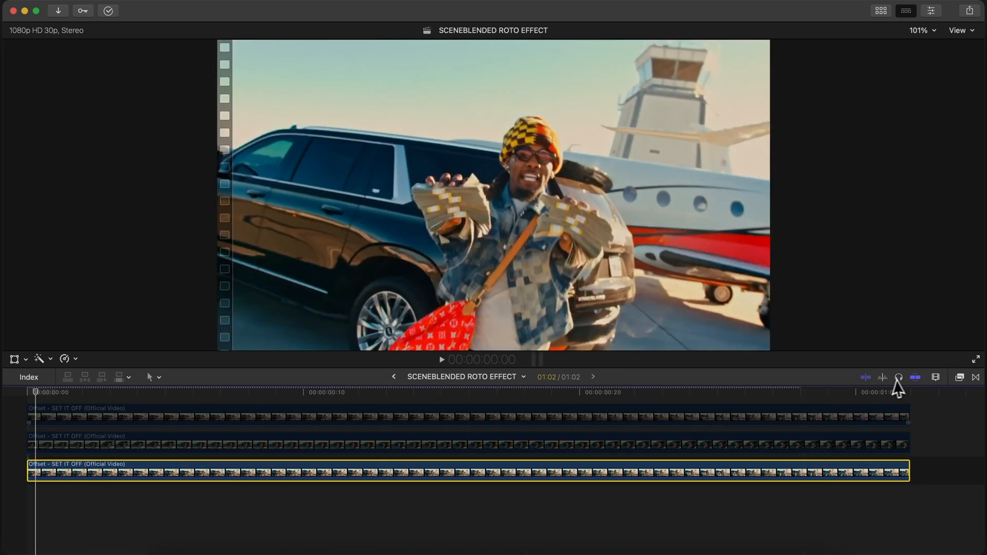
# Display the mRotoAI category in the effects library with the search filter cleared, and close the library.
pyautogui.click(960, 377)
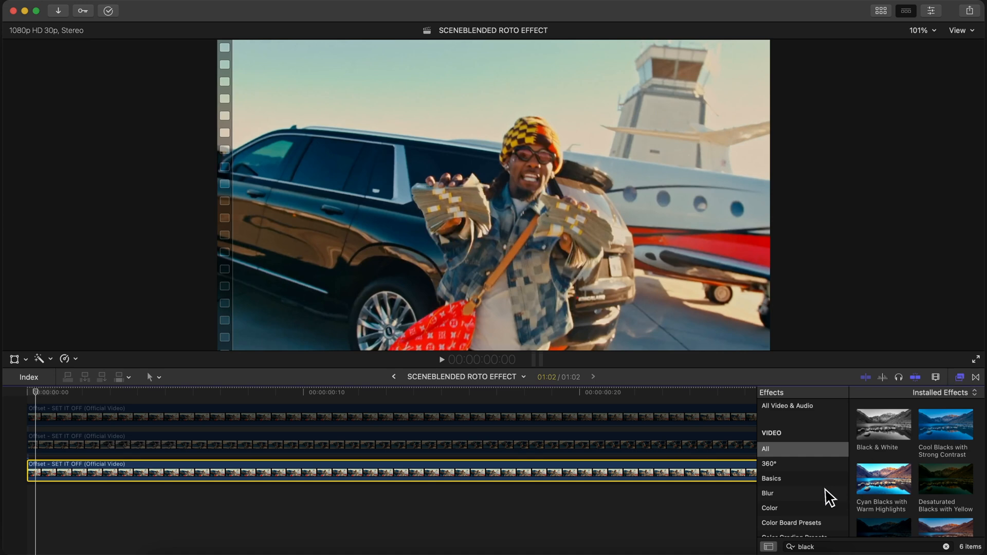
pyautogui.scroll(-5, 818, 494)
pyautogui.click(802, 473)
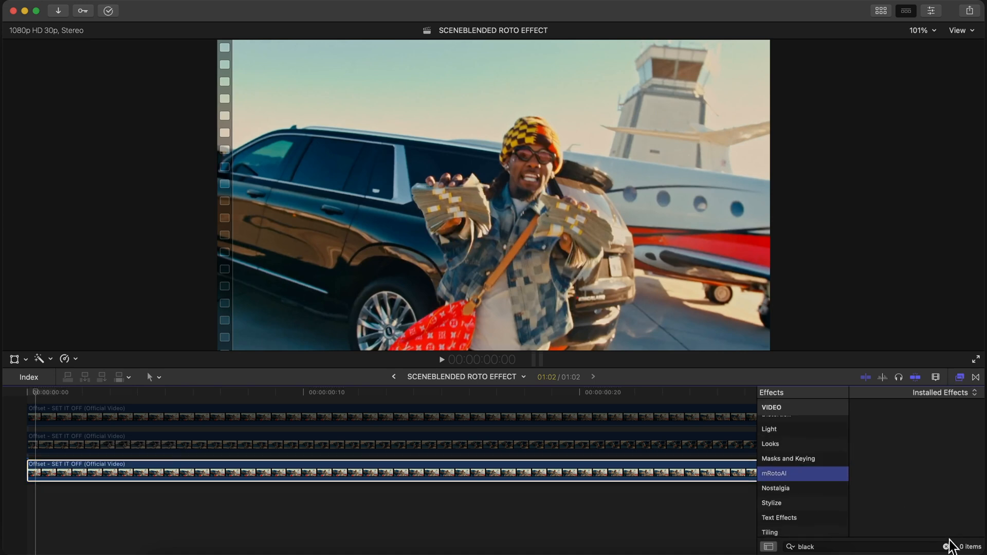
pyautogui.click(946, 546)
pyautogui.click(619, 468)
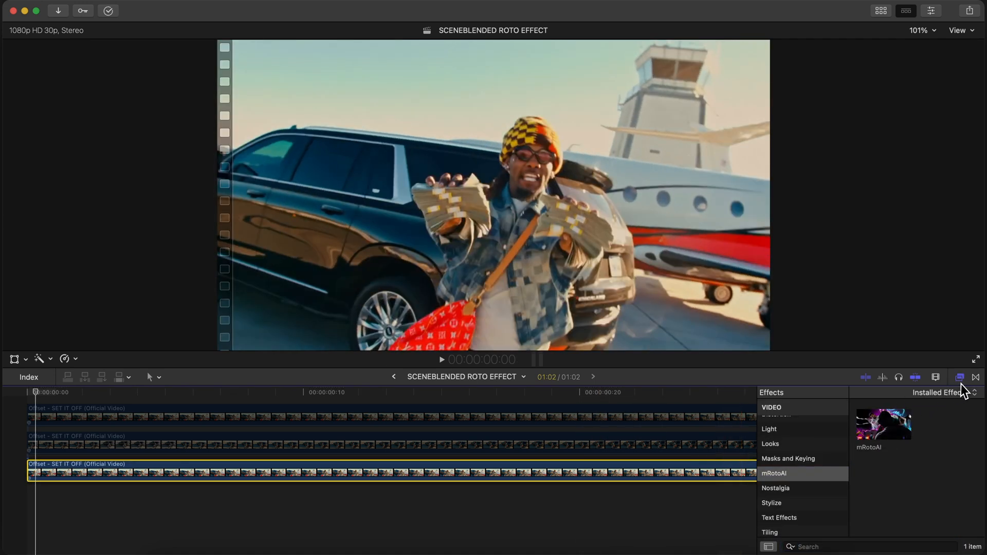
pyautogui.click(959, 377)
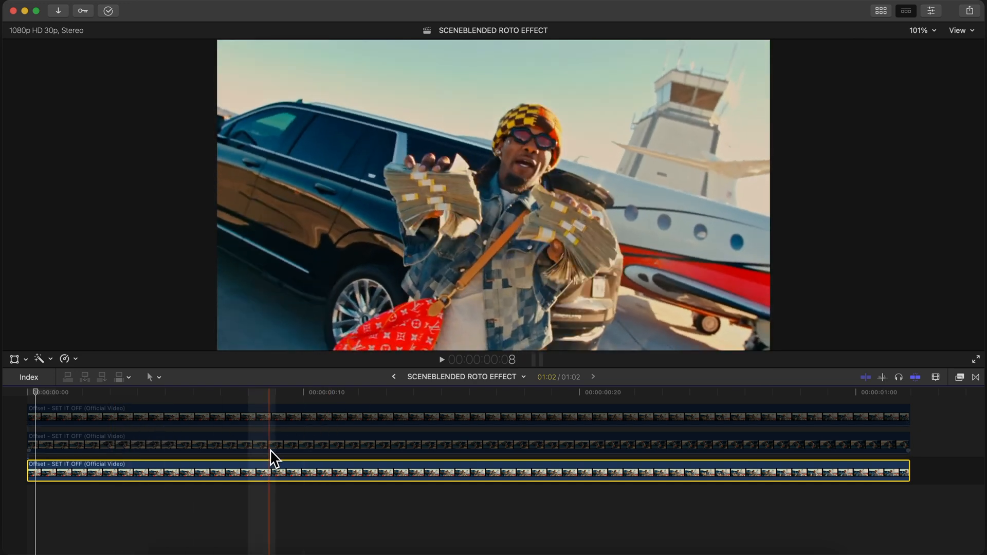
# Enable the middle and top clips again, and disable the middle clip to isolate the top layer.
pyautogui.click(268, 446)
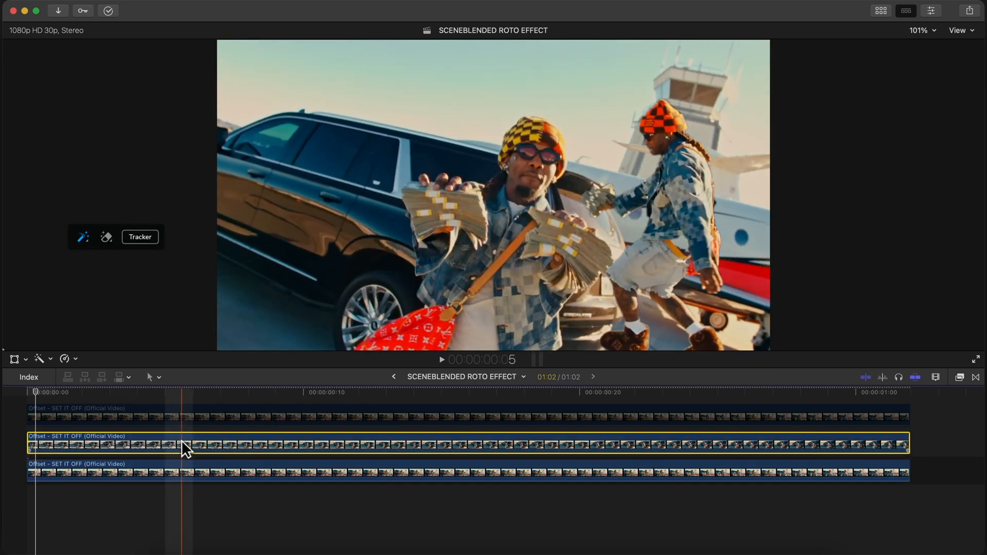
pyautogui.click(197, 390)
pyautogui.click(192, 415)
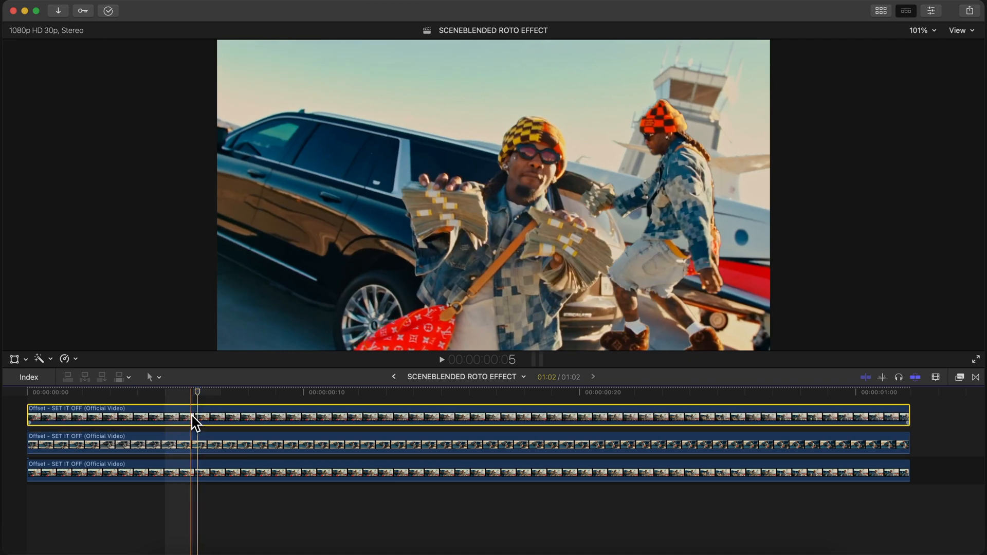
pyautogui.click(285, 419)
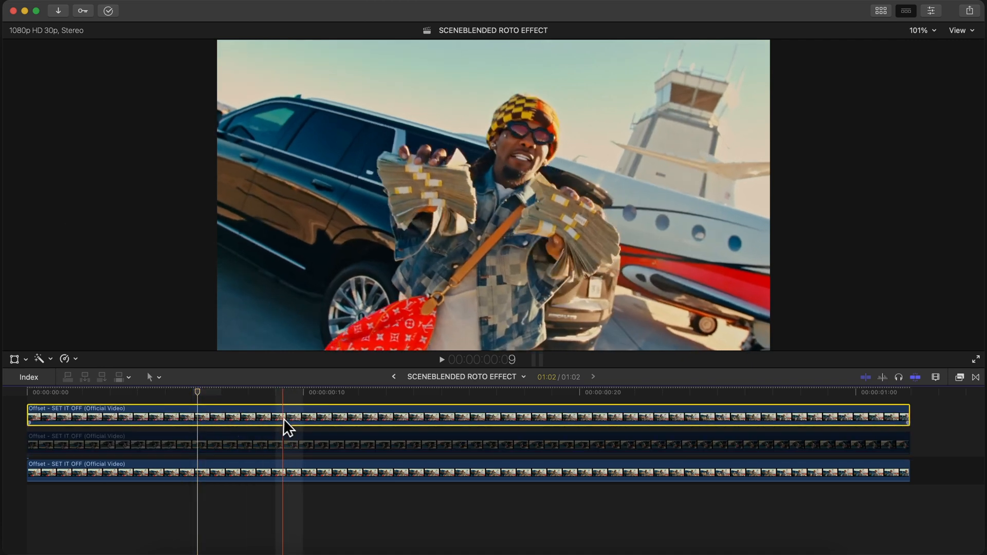
# Inspect the top clip's tracked mask using the Merged mRotoAI output, and return the output to Masked Video.
pyautogui.click(931, 11)
pyautogui.click(774, 67)
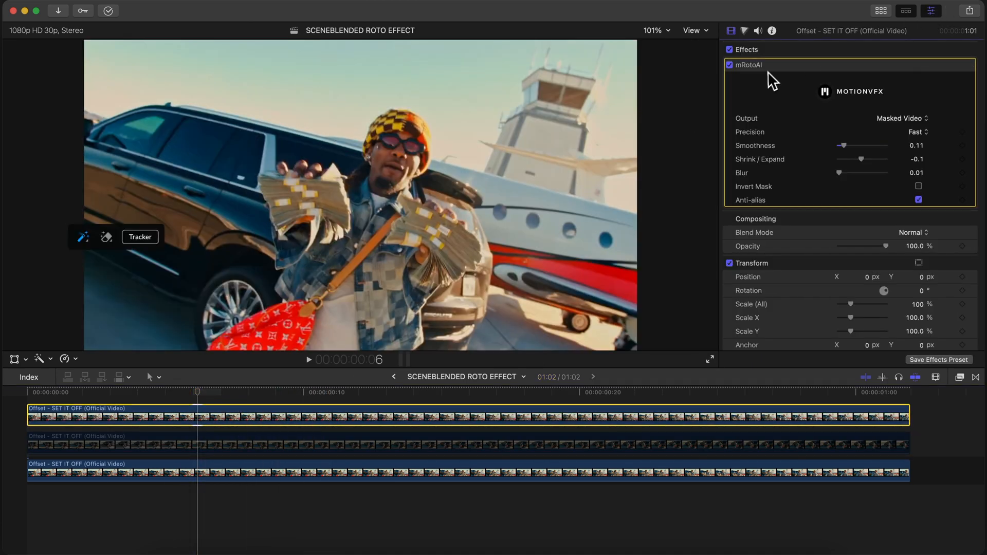
pyautogui.click(148, 392)
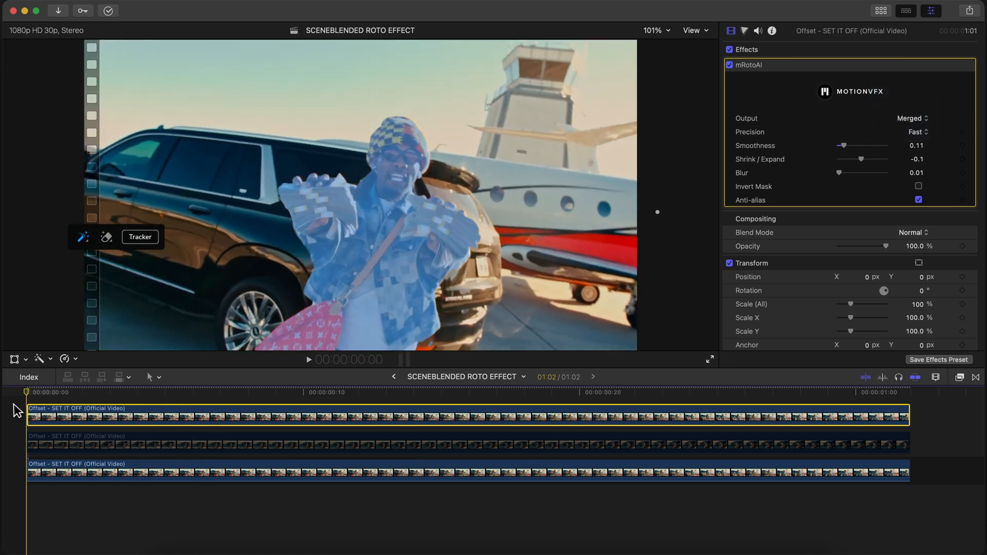
pyautogui.moveTo(69, 392); pyautogui.dragTo(550, 395)
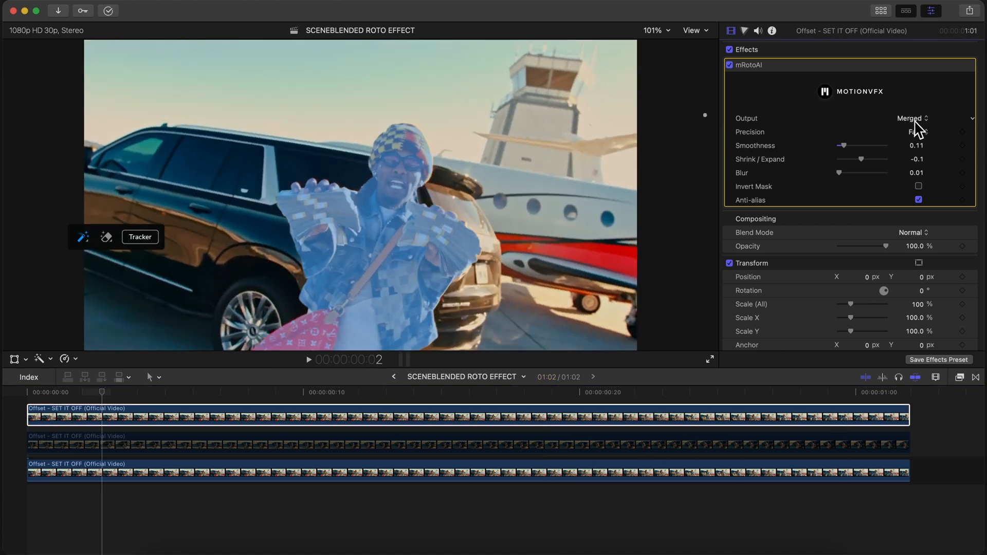
pyautogui.click(926, 145)
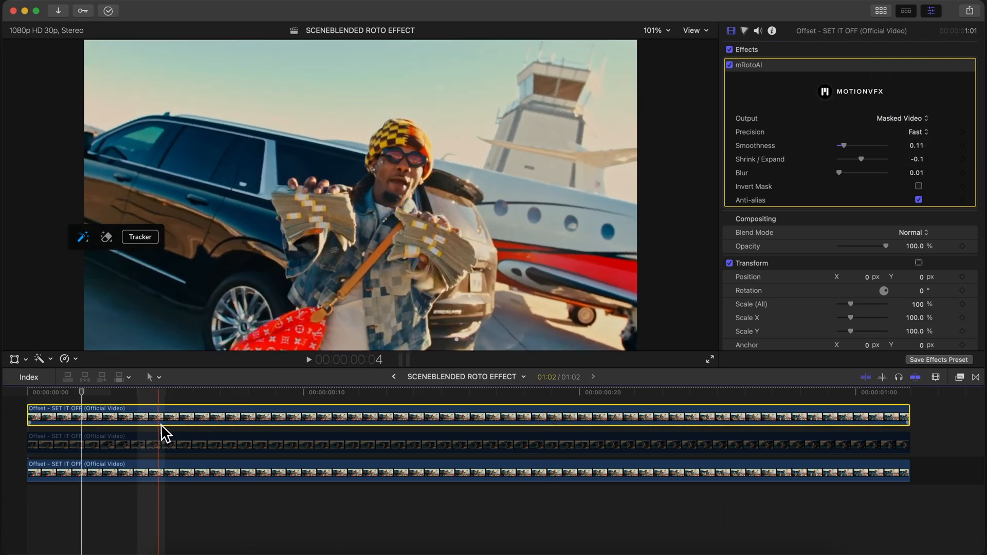
# Disable the top clip and enable the middle clip to isolate the walking man over the bottom footage.
pyautogui.click(136, 444)
pyautogui.click(128, 416)
pyautogui.click(126, 443)
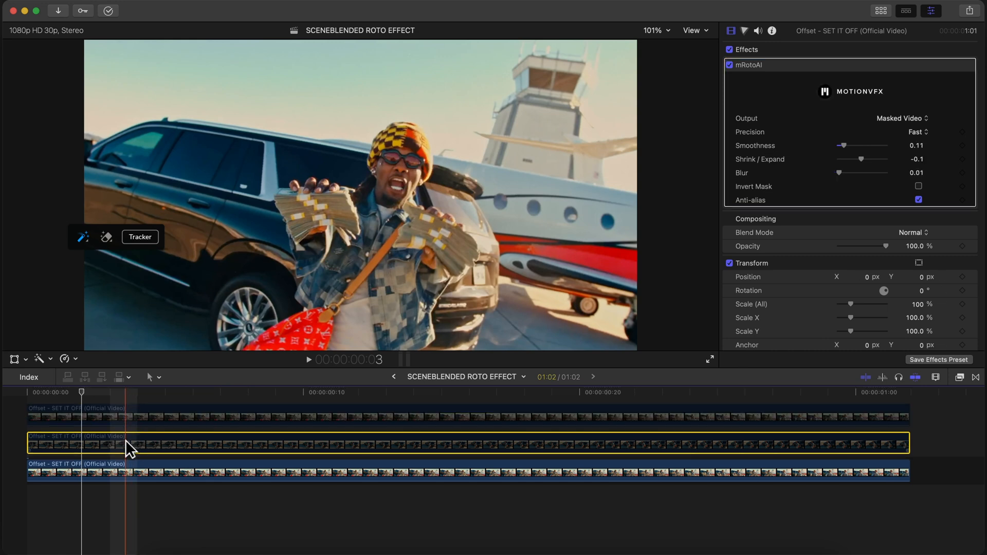
pyautogui.press('v')
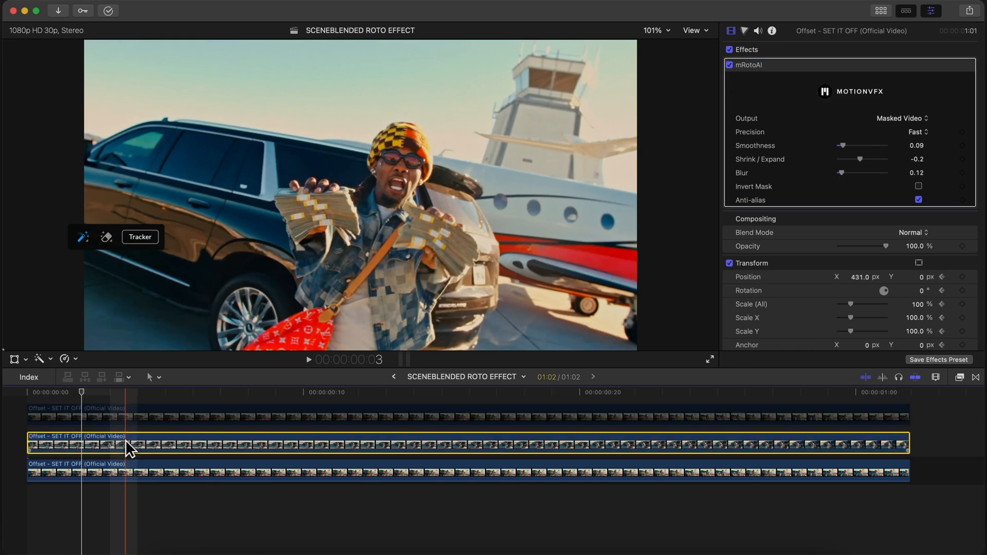
# Inspect the middle clip's tracked mask using the Merged mRotoAI output, and return the output to Masked Video.
pyautogui.click(220, 392)
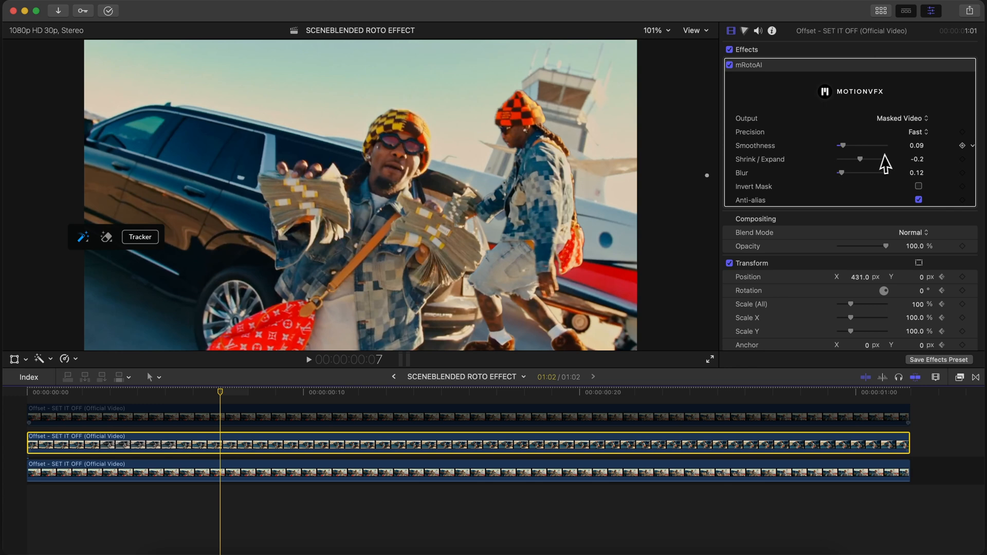
pyautogui.click(895, 96)
pyautogui.press('space')
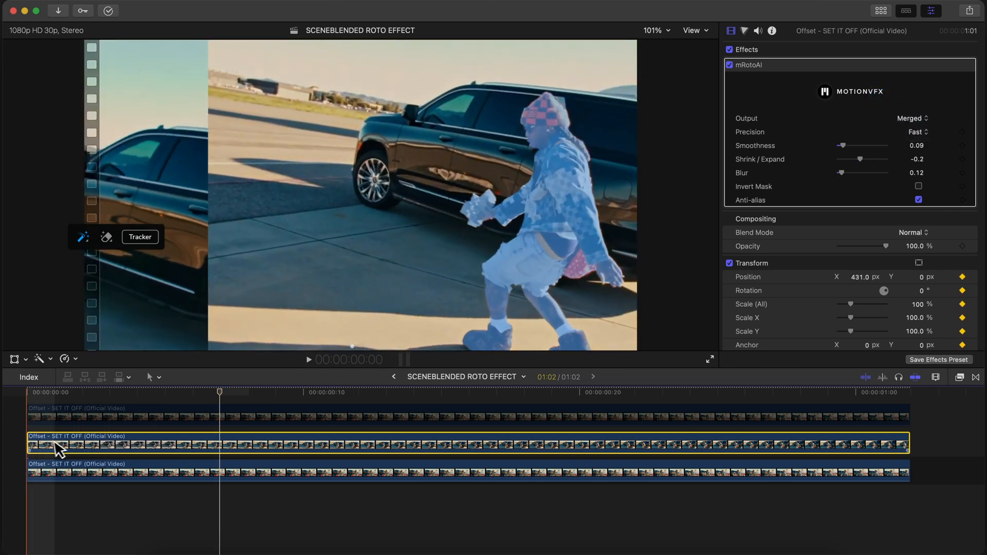
pyautogui.press('space')
pyautogui.moveTo(141, 390); pyautogui.dragTo(438, 393)
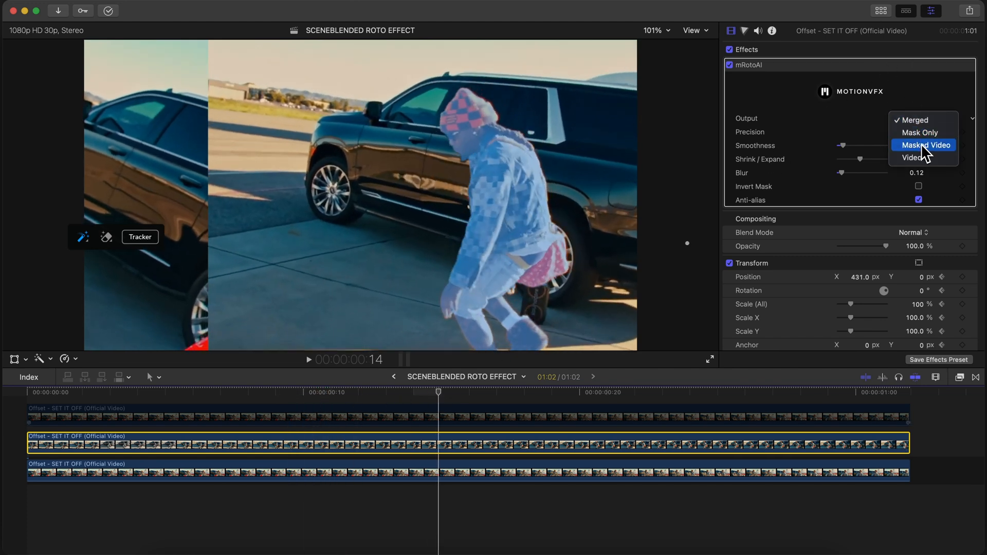
pyautogui.click(923, 145)
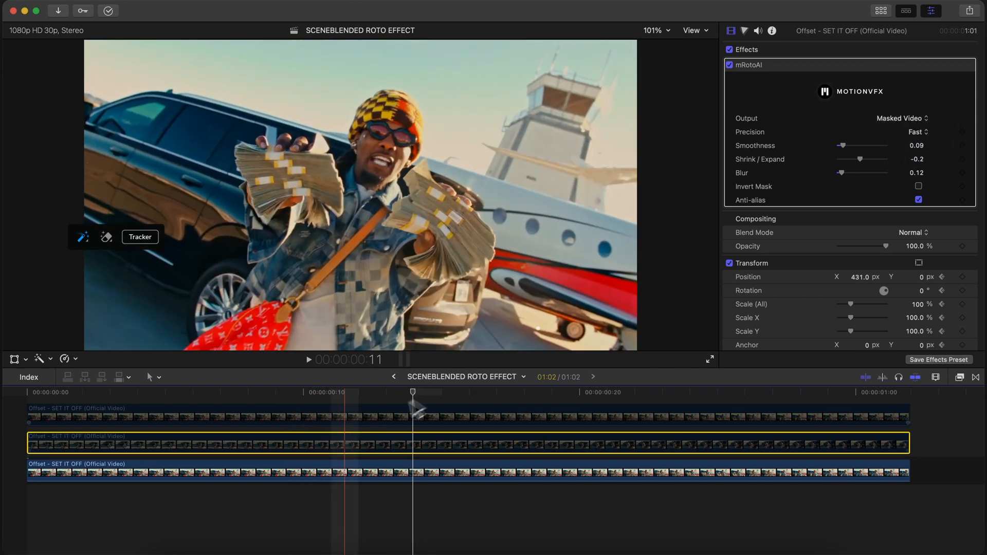
# Enable the top and middle clips again and look through the full composite from the start, with the middle clip selected.
pyautogui.click(149, 416)
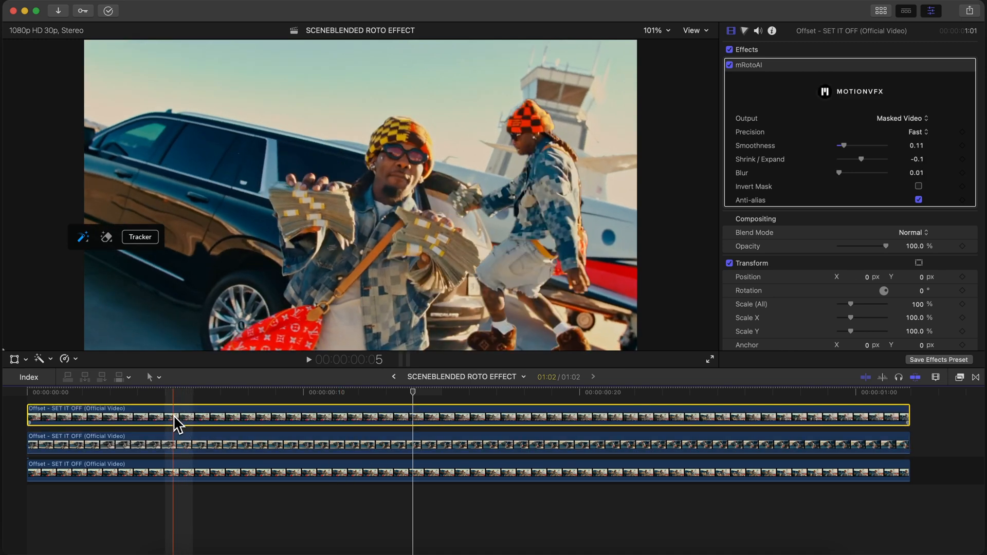
pyautogui.click(32, 389)
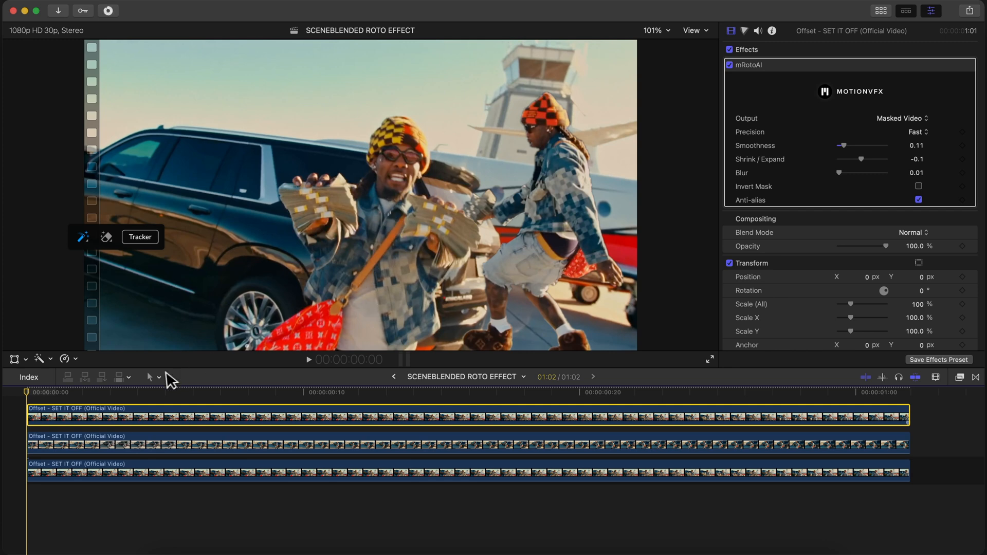
pyautogui.click(183, 443)
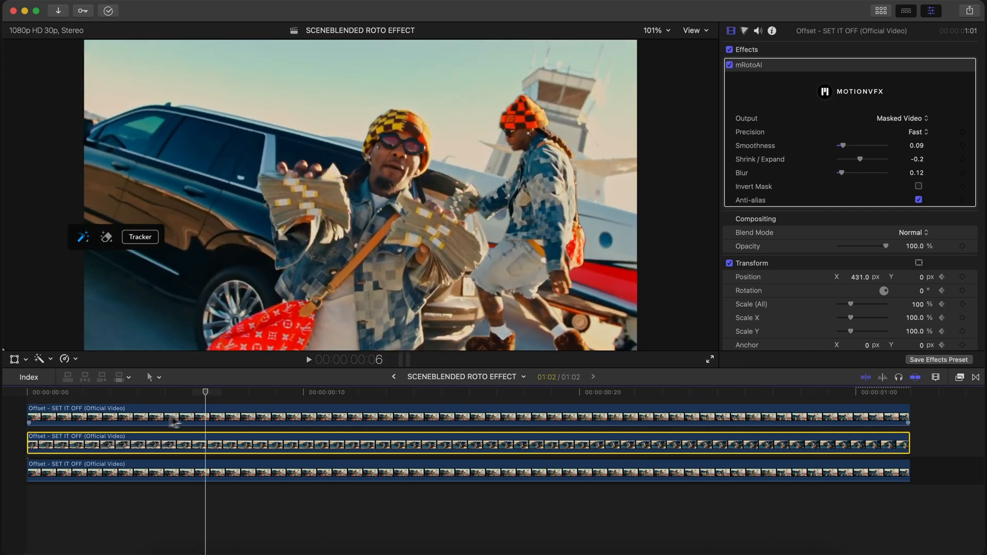
# Swap the stacking order of the top and middle clips so the walking man is layered in front of the man holding money.
pyautogui.click(372, 471)
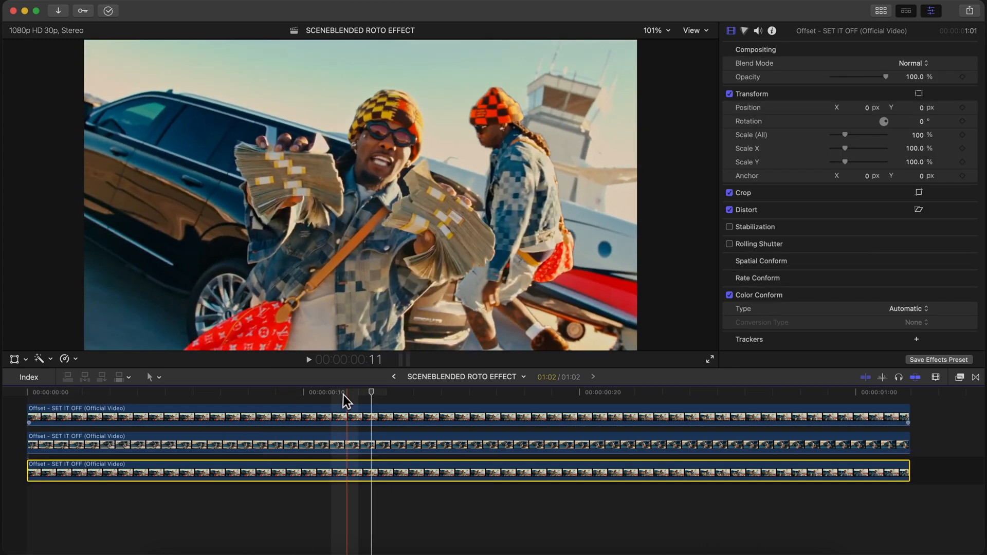
pyautogui.moveTo(327, 410); pyautogui.dragTo(324, 447)
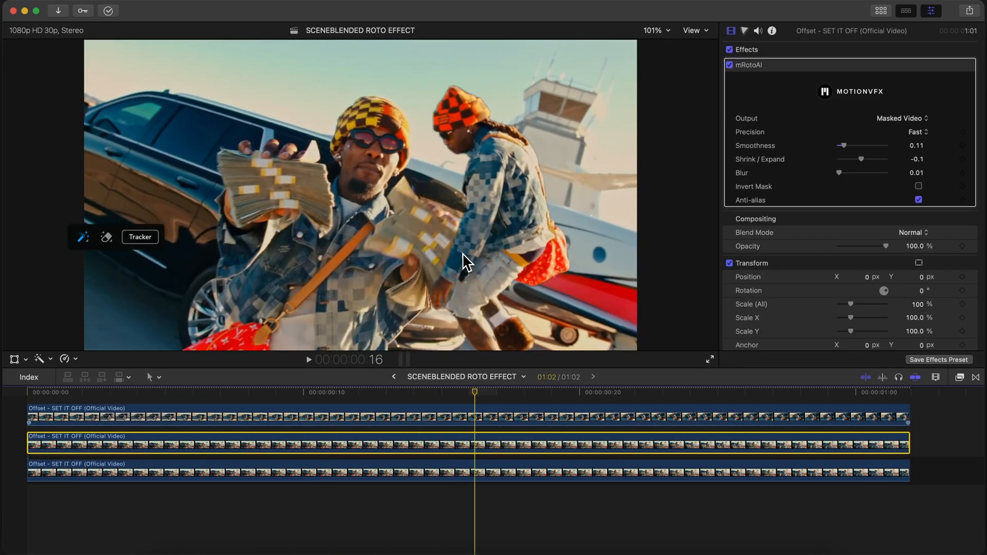
pyautogui.click(471, 411)
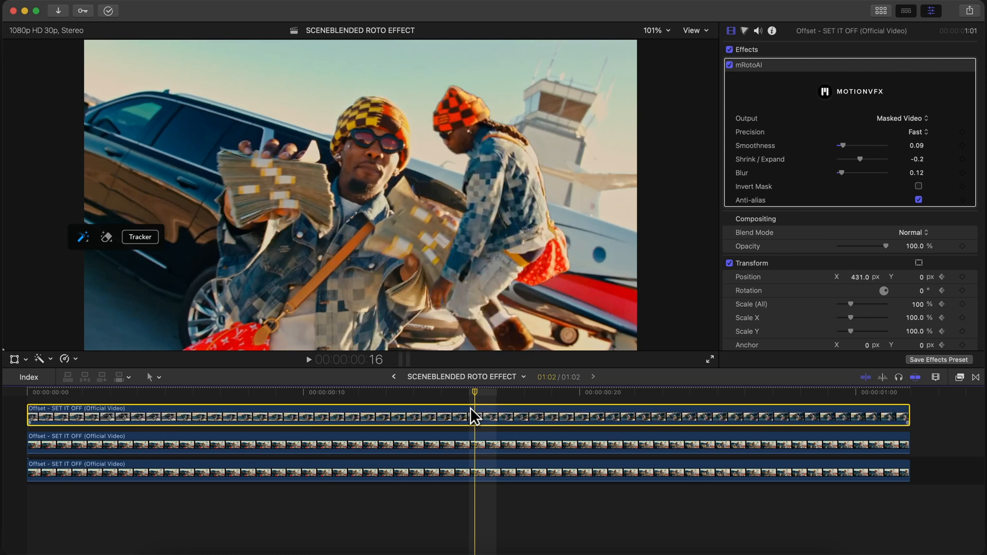
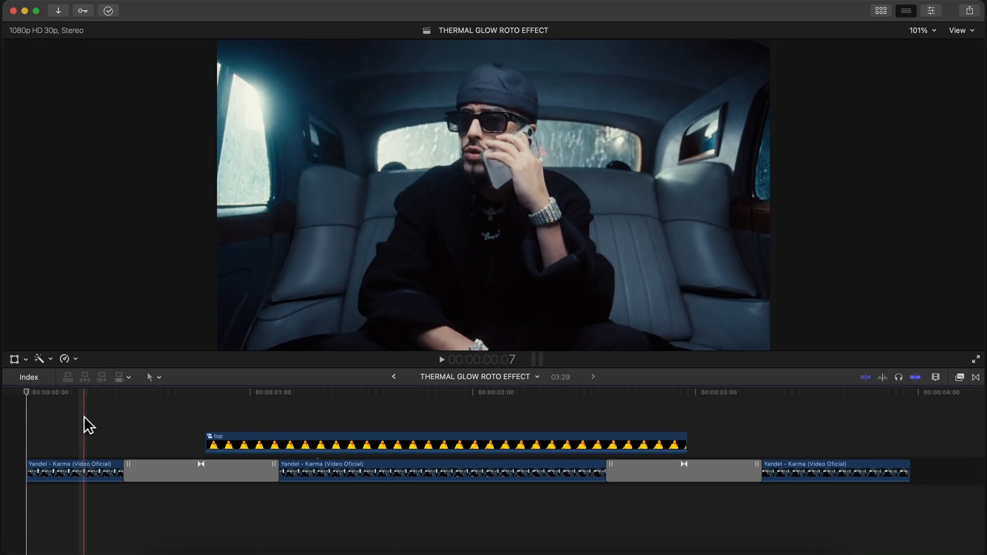
# Play through the finished thermal glow roto effect to examine how the top compound clip and the transitions work together.
pyautogui.press('space')
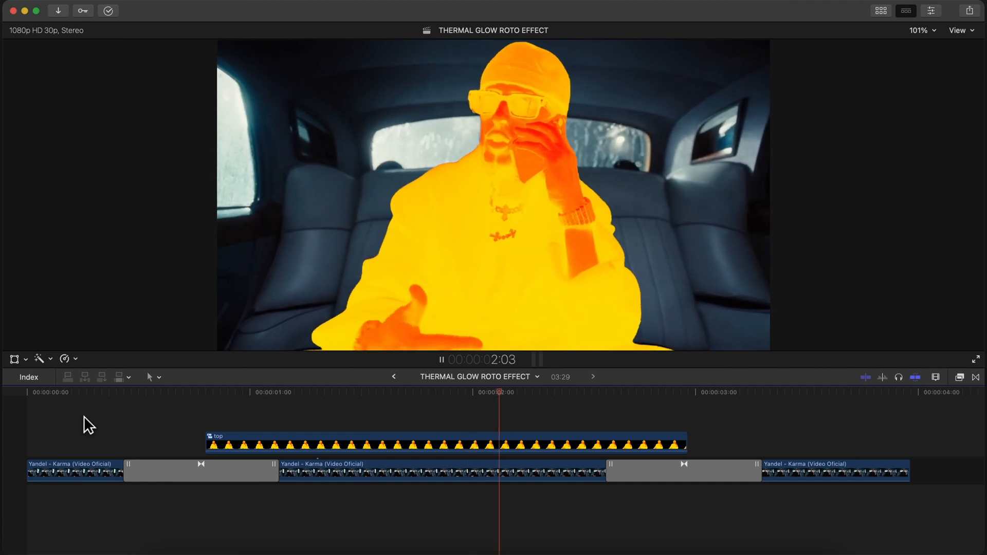
pyautogui.press('space')
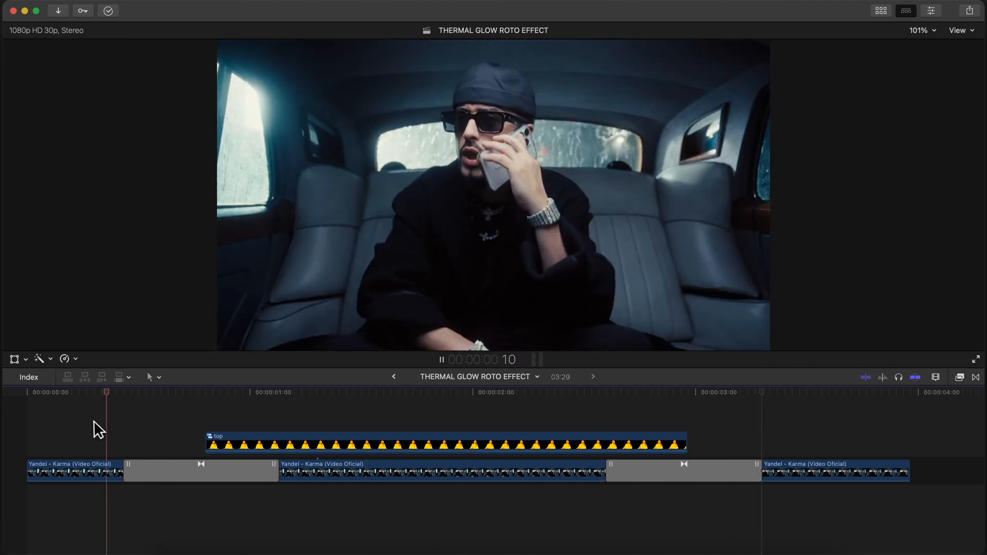
pyautogui.press('space')
pyautogui.press('space')
pyautogui.click(434, 447)
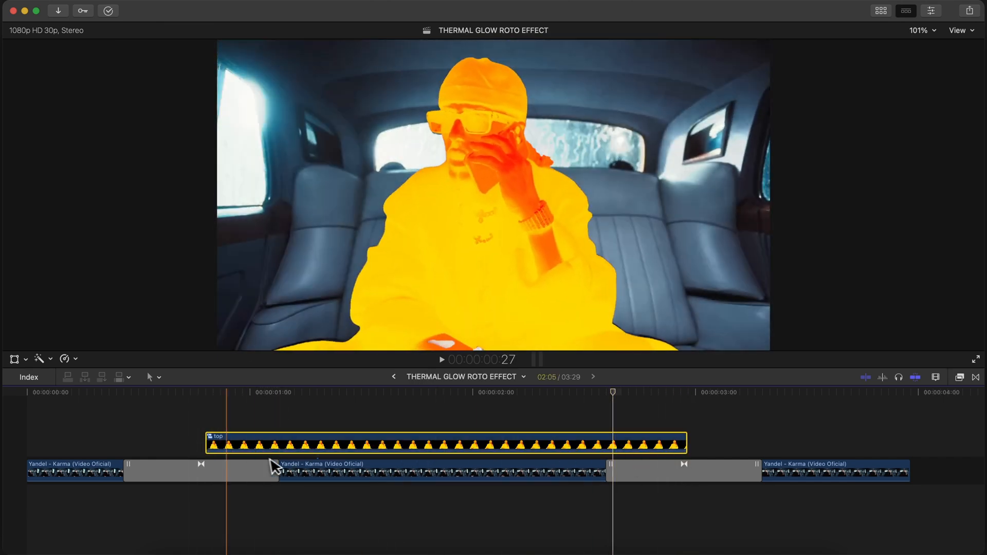
# Delete both transitions and the top compound clip, leaving only the three base clips, and play back the plain footage.
pyautogui.click(216, 472)
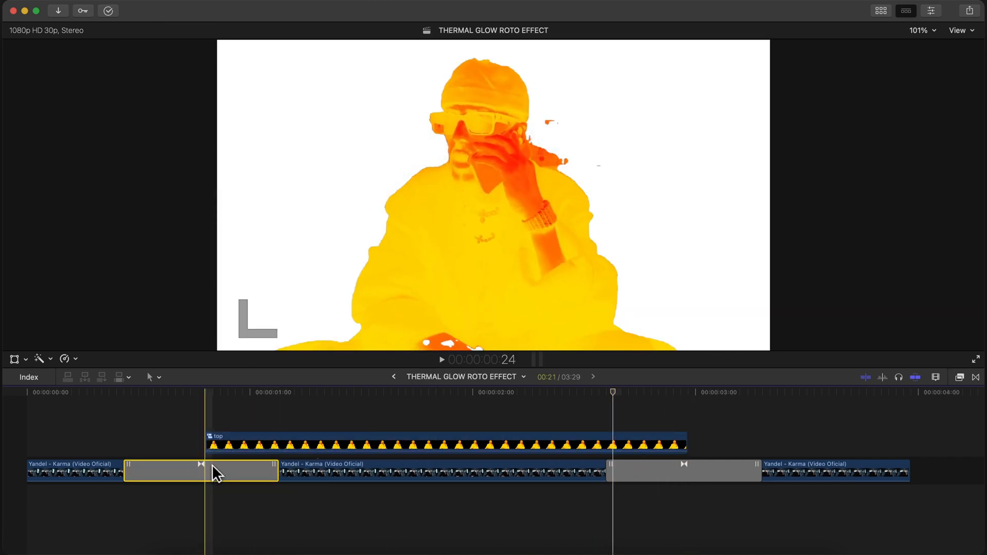
pyautogui.press('Delete')
pyautogui.click(643, 473)
pyautogui.press('Delete')
pyautogui.click(653, 446)
pyautogui.press('Delete')
pyautogui.press('space')
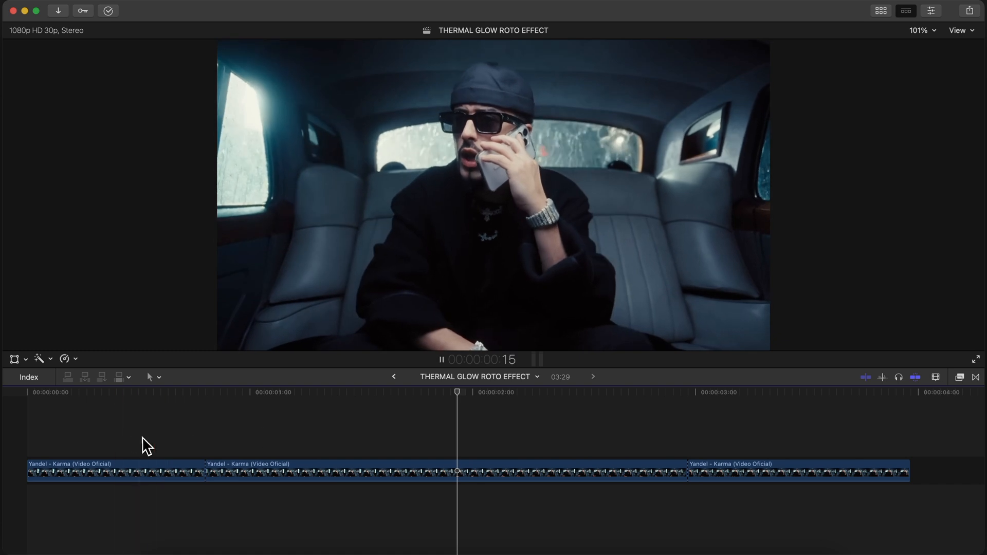
# Apply the mRotoAI effect to the middle base clip and place the playhead on that clip's first frame.
pyautogui.click(252, 473)
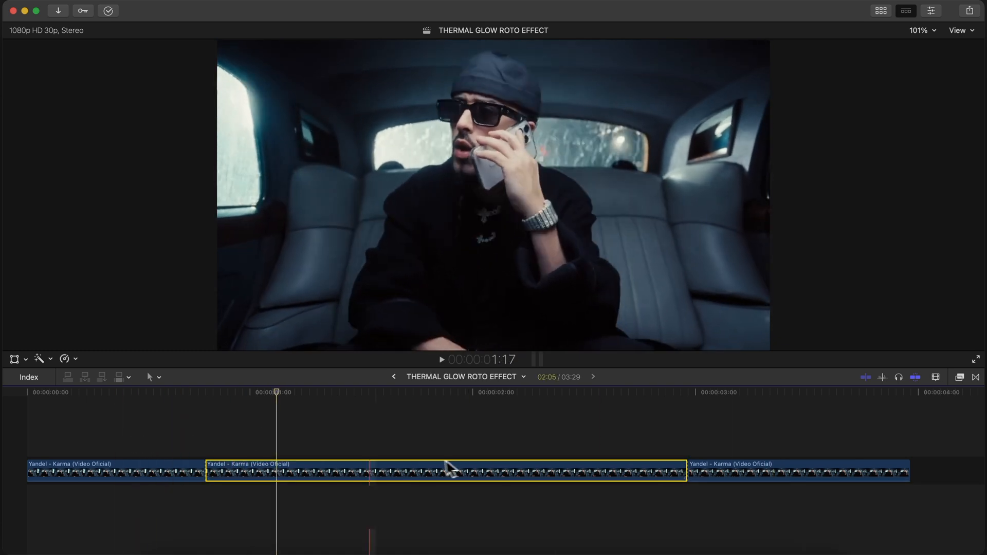
pyautogui.click(960, 377)
pyautogui.moveTo(883, 424); pyautogui.dragTo(609, 472)
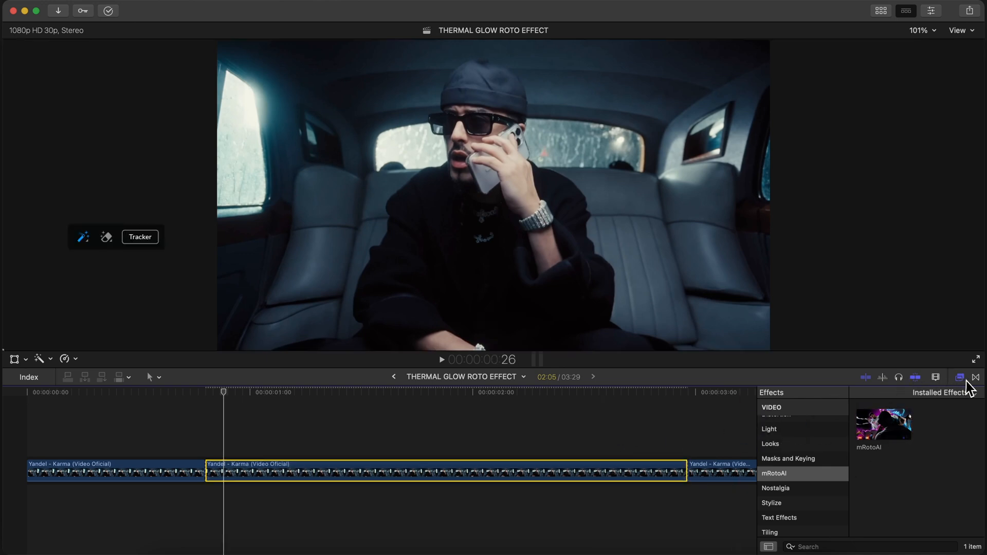
pyautogui.click(960, 377)
pyautogui.click(208, 391)
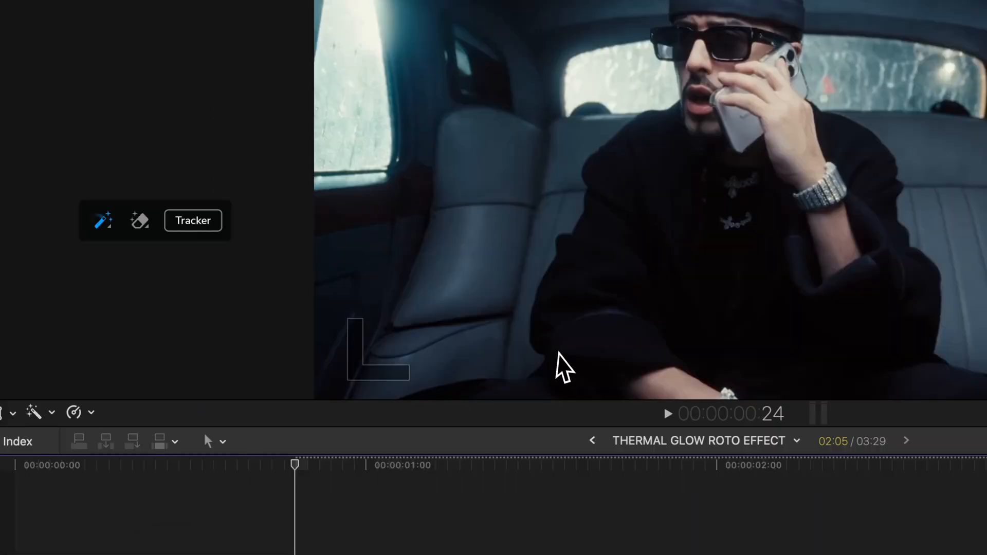
# Mask the seated man with mRotoAI, track the mask through the clip, and review the tracked section.
pyautogui.moveTo(357, 343); pyautogui.dragTo(412, 229)
pyautogui.moveTo(623, 207)
pyautogui.mouseDown()
pyautogui.moveTo(813, 271)
pyautogui.moveTo(650, 388)
pyautogui.moveTo(556, 389)
pyautogui.mouseUp()
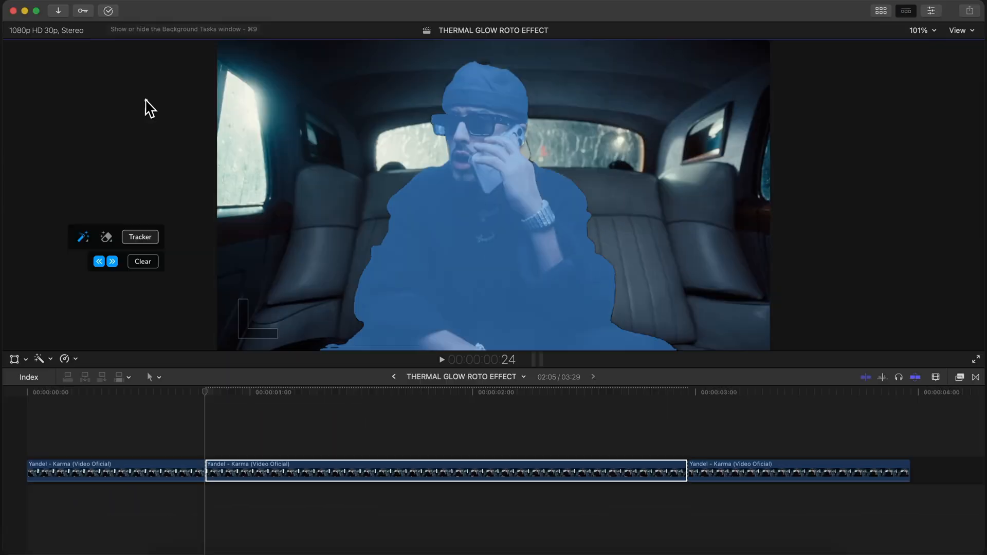
pyautogui.moveTo(208, 392); pyautogui.dragTo(487, 409)
# Duplicate the tracked clip directly above itself and set the copy's mRotoAI output to Masked Video.
pyautogui.click(915, 145)
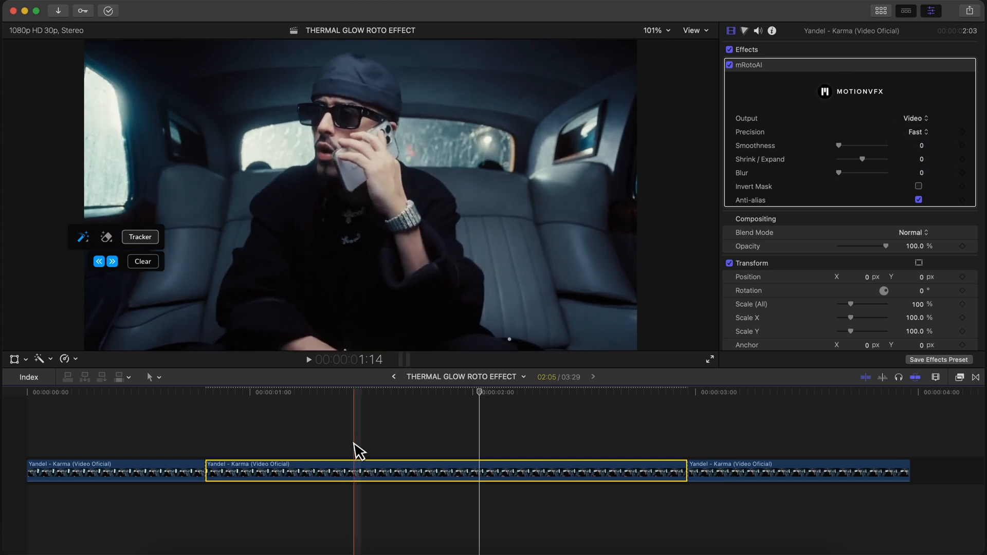
pyautogui.moveTo(359, 471); pyautogui.dragTo(374, 442)
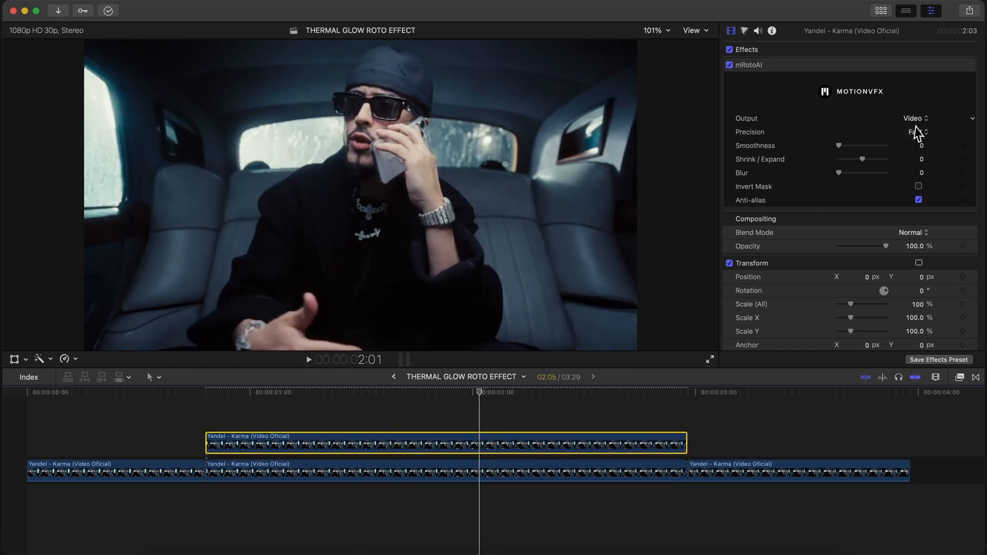
pyautogui.click(931, 11)
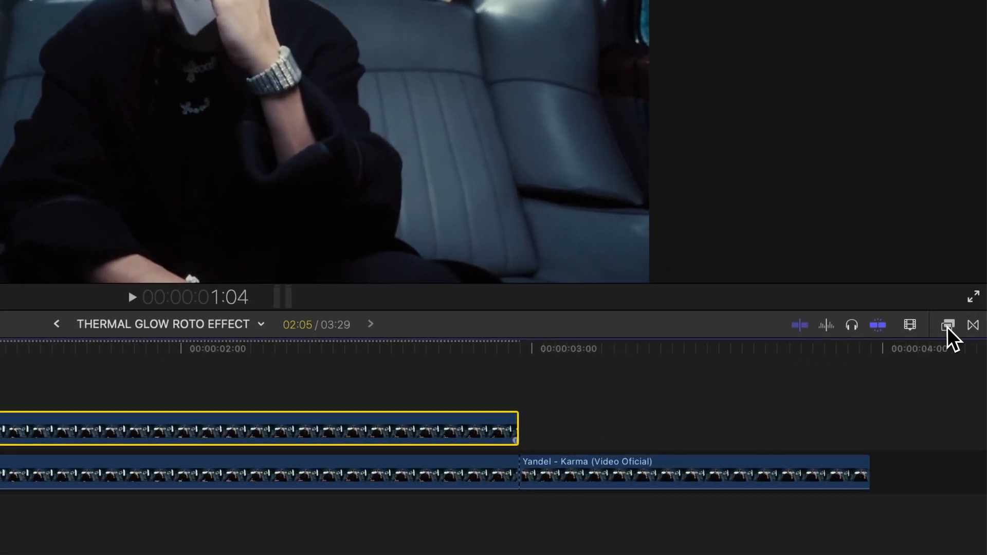
# Scale the upper masked clip to 103% and set its blend mode to Difference.
pyautogui.click(959, 377)
pyautogui.moveTo(158, 306); pyautogui.dragTo(38, 312)
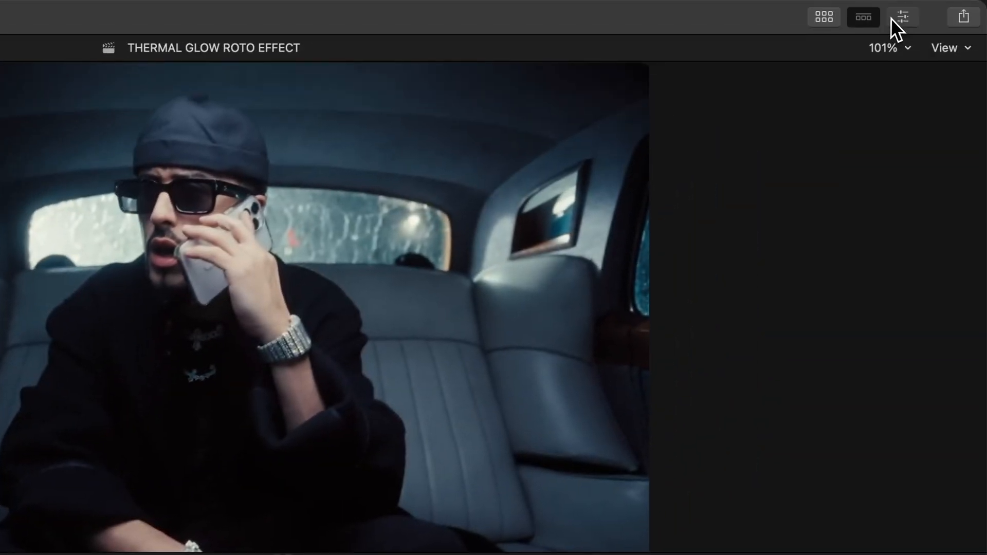
pyautogui.click(892, 21)
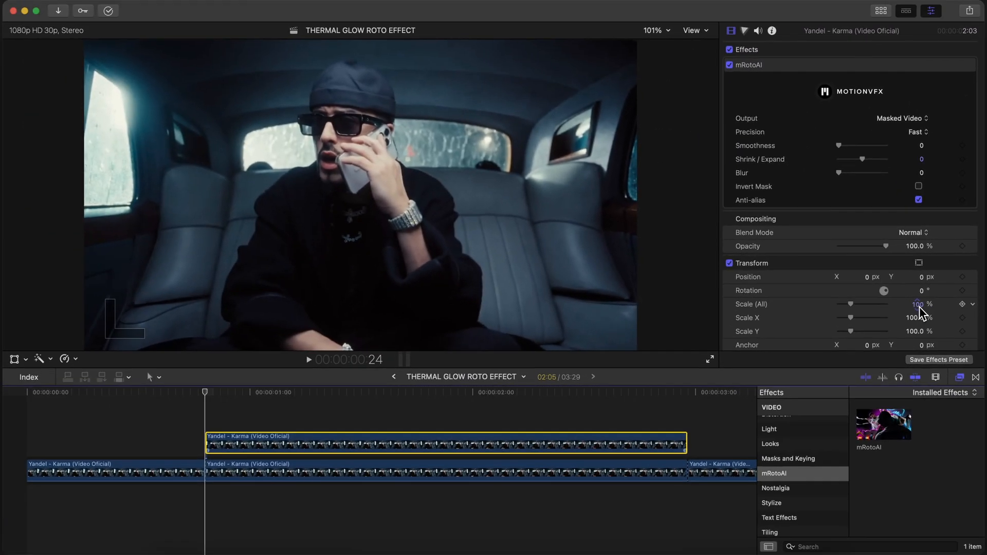
pyautogui.moveTo(882, 330); pyautogui.dragTo(883, 326)
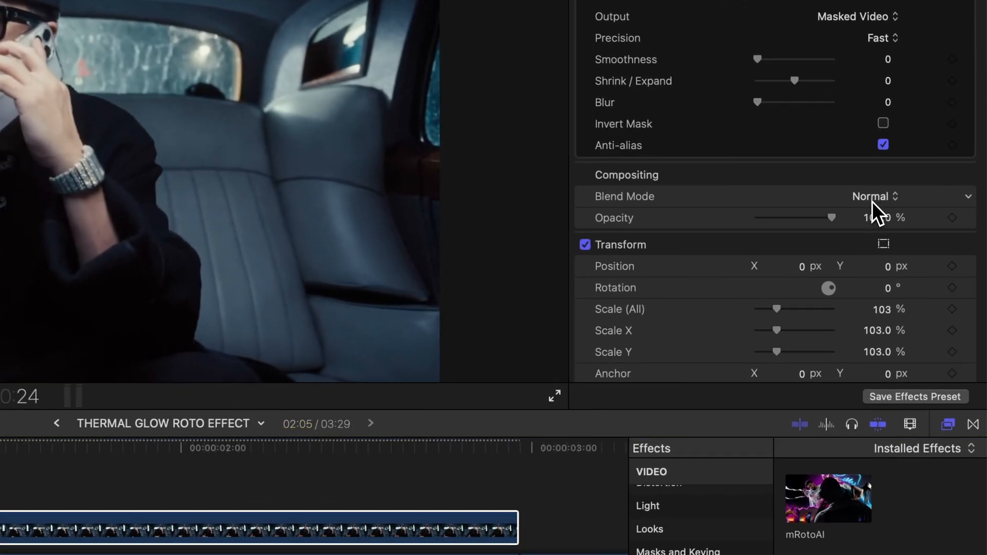
pyautogui.click(911, 235)
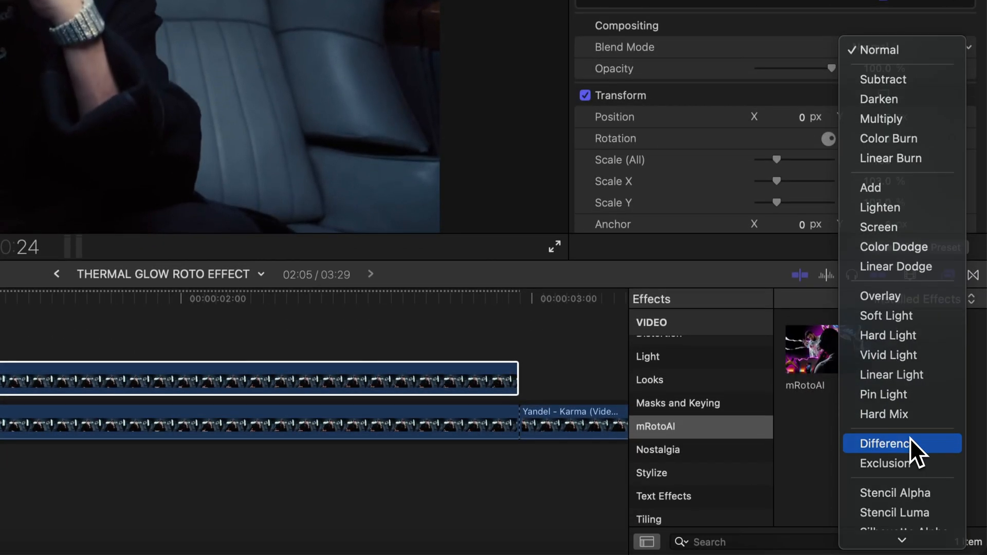
pyautogui.click(887, 462)
# Duplicate the masked clip onto a third layer and set the new top copy's blend mode to Overlay.
pyautogui.moveTo(371, 450); pyautogui.dragTo(378, 429)
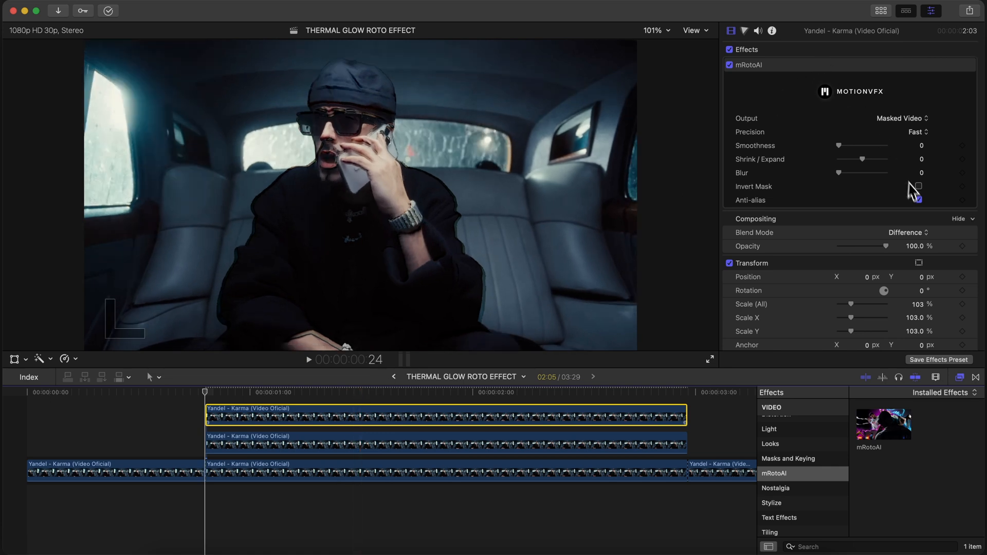
pyautogui.click(913, 230)
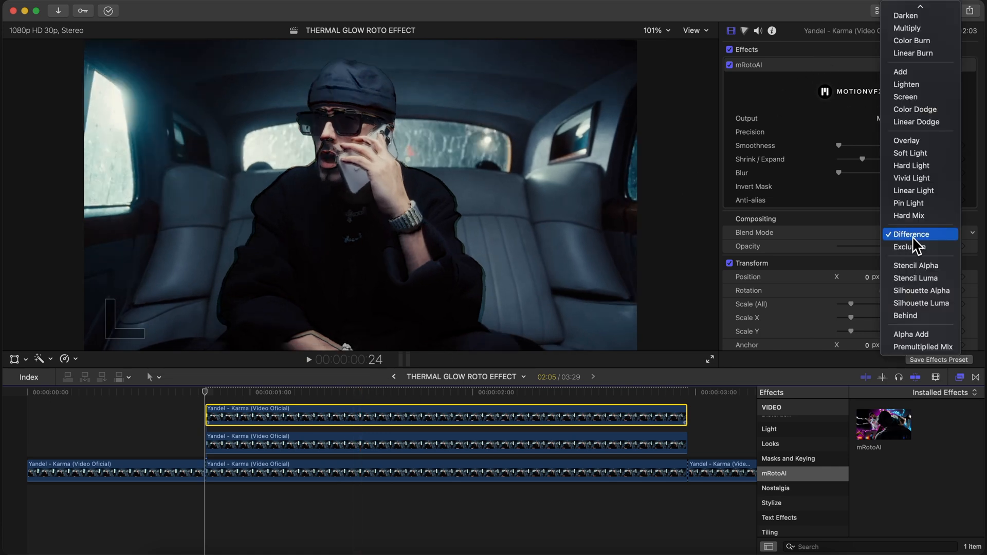
pyautogui.click(917, 236)
pyautogui.click(915, 235)
pyautogui.click(912, 141)
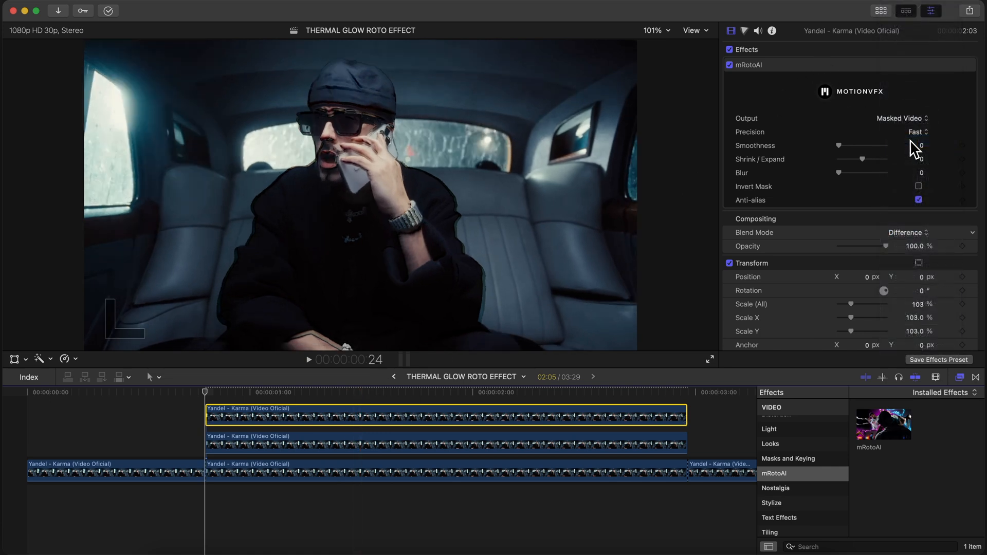
# Add a Color Board correction to the top clip with a purple global tint, raised global saturation and 100% global exposure.
pyautogui.click(744, 30)
pyautogui.click(899, 124)
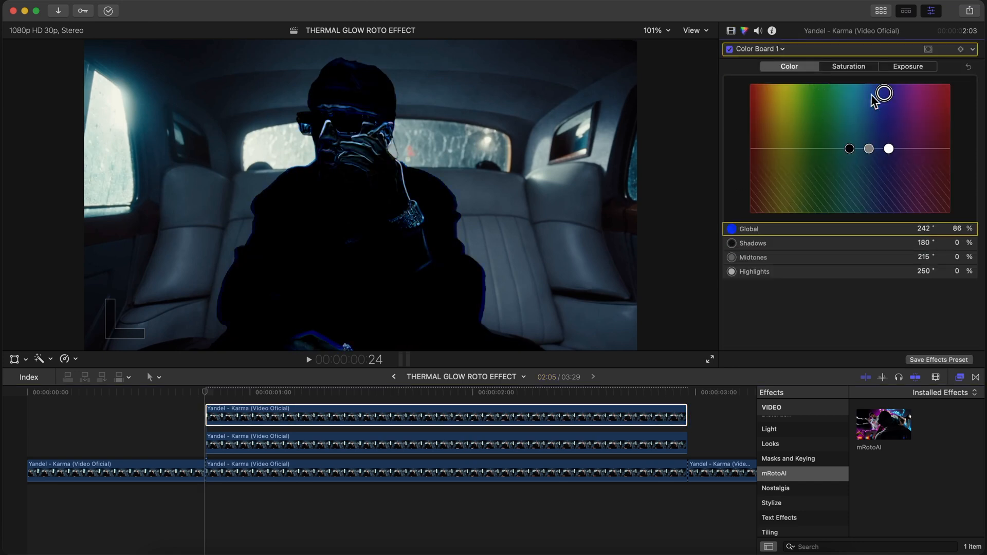
pyautogui.click(848, 66)
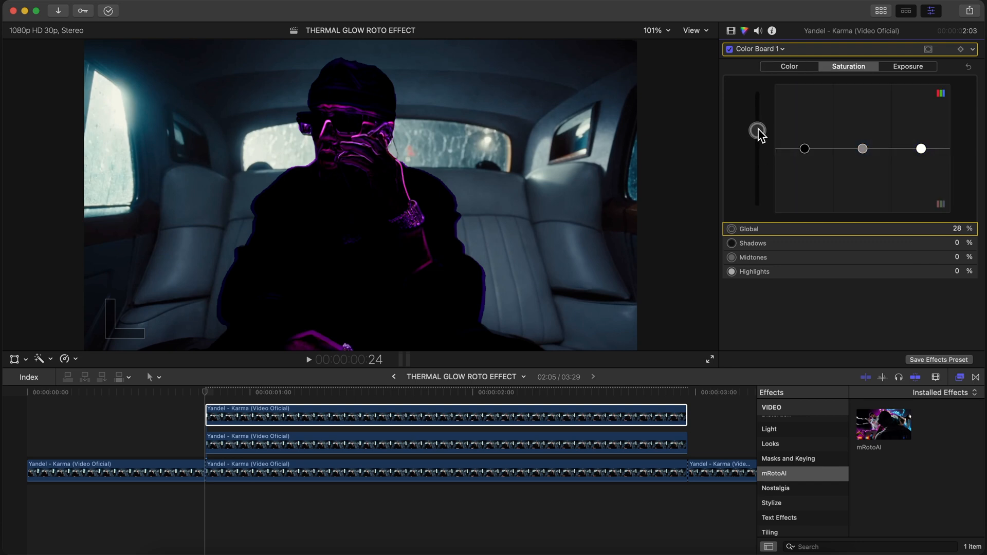
pyautogui.moveTo(763, 126); pyautogui.dragTo(766, 88)
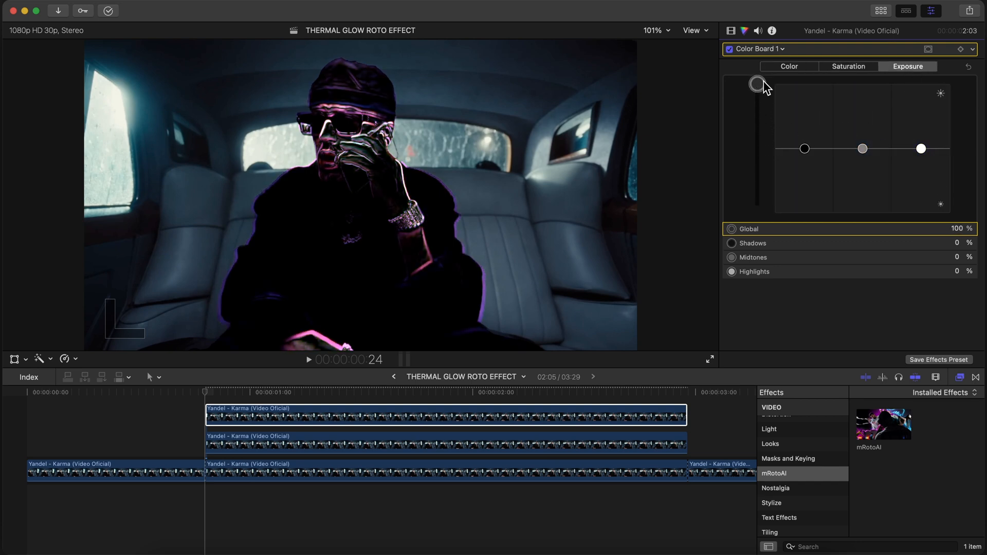
# Try other blend modes on the upper layers, using Linear Light for the middle clip and Difference for the top clip.
pyautogui.click(914, 248)
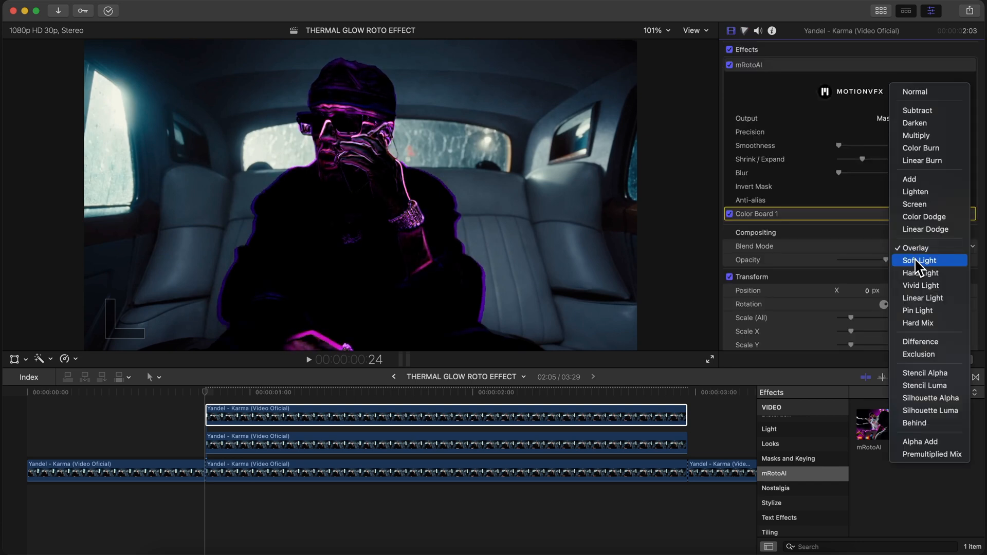
pyautogui.click(929, 261)
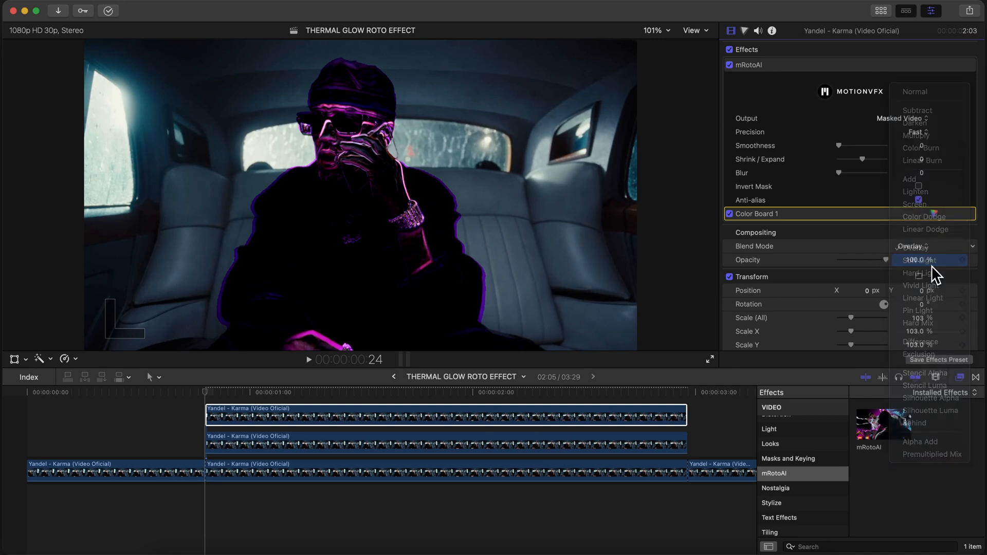
pyautogui.click(917, 248)
pyautogui.click(920, 286)
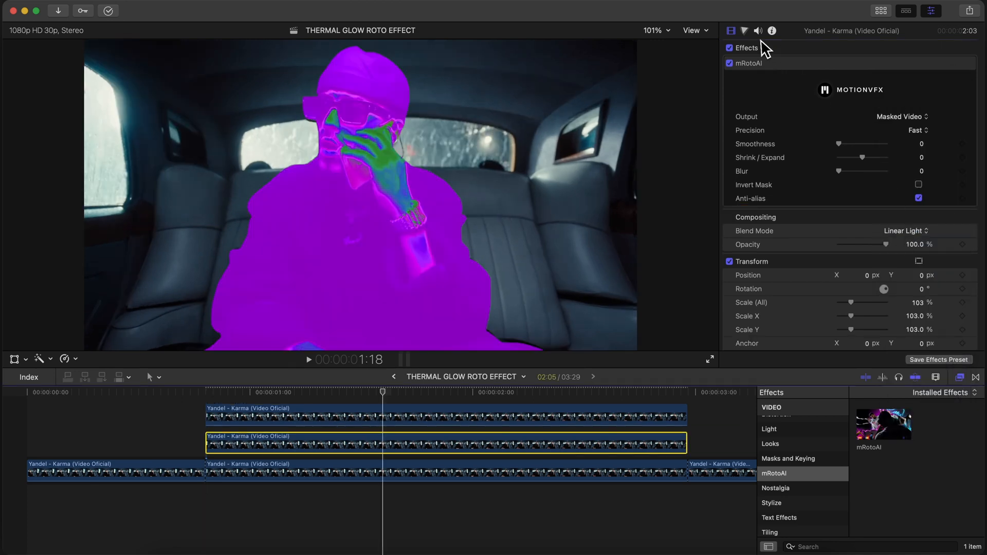
# Set the top clip's Color Board global colour to 38°, 91% and its highlights to 277°, 6%.
pyautogui.click(744, 32)
pyautogui.click(428, 415)
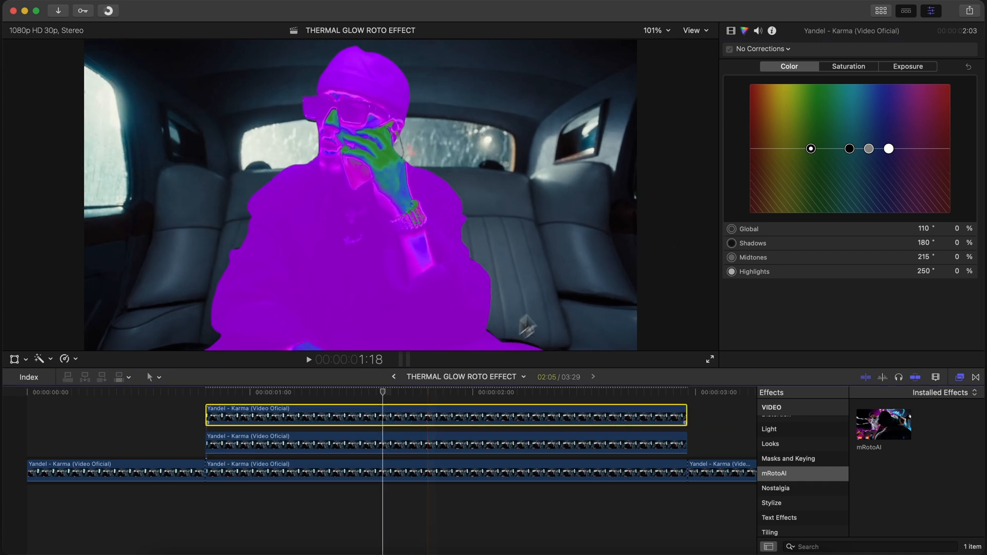
pyautogui.moveTo(900, 90); pyautogui.dragTo(770, 90)
pyautogui.click(904, 145)
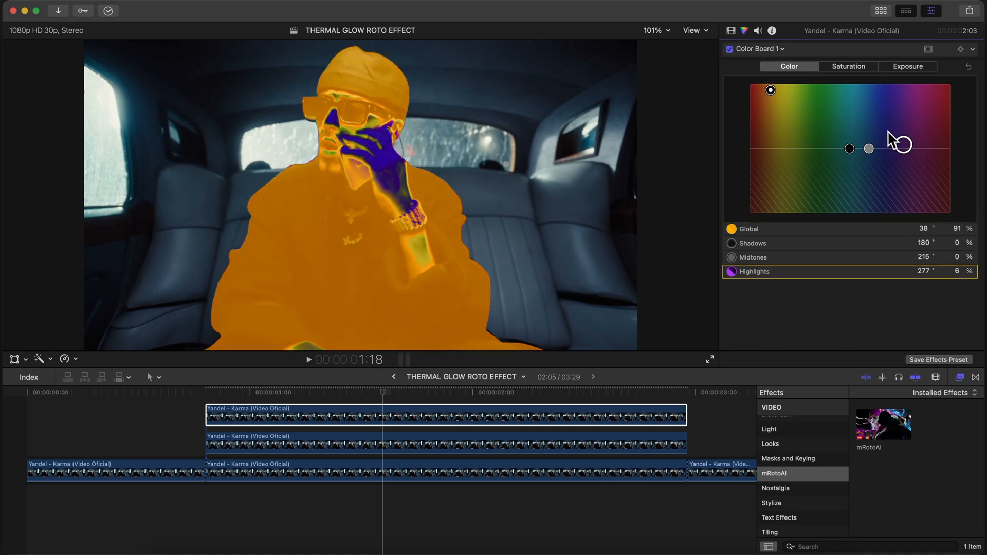
# Find the Colorize effect among the colour effects and apply it to the top clip.
pyautogui.click(732, 32)
pyautogui.scroll(5, 816, 489)
pyautogui.click(773, 435)
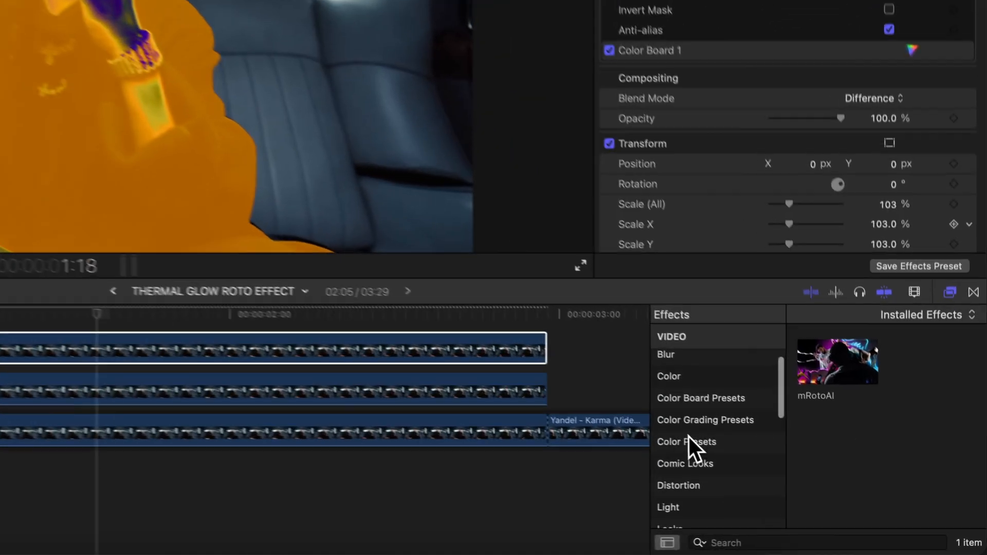
pyautogui.scroll(-2, 856, 387)
pyautogui.moveTo(822, 463); pyautogui.dragTo(193, 339)
pyautogui.moveTo(405, 339); pyautogui.dragTo(403, 337)
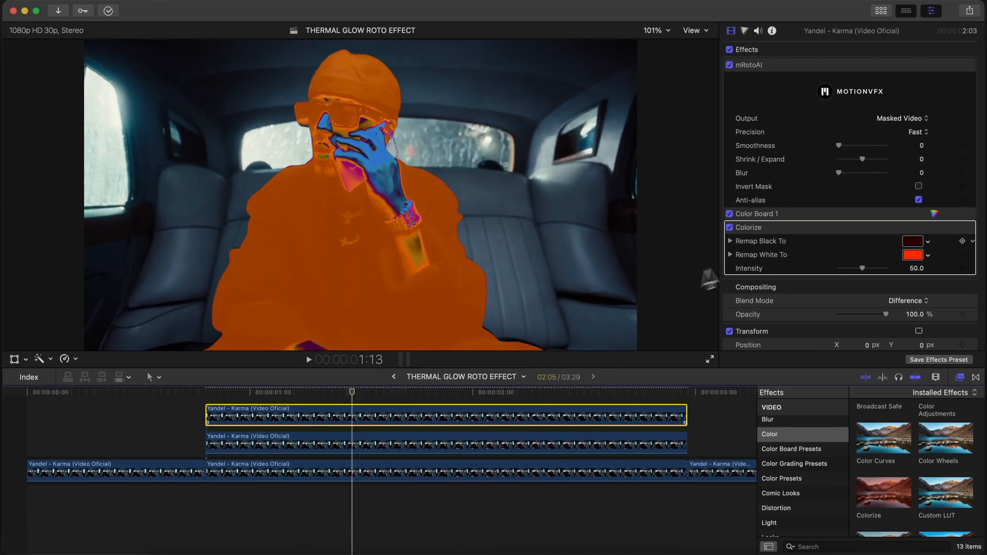
# Set Colorize to remap black to crimson red and white to golden yellow.
pyautogui.click(907, 243)
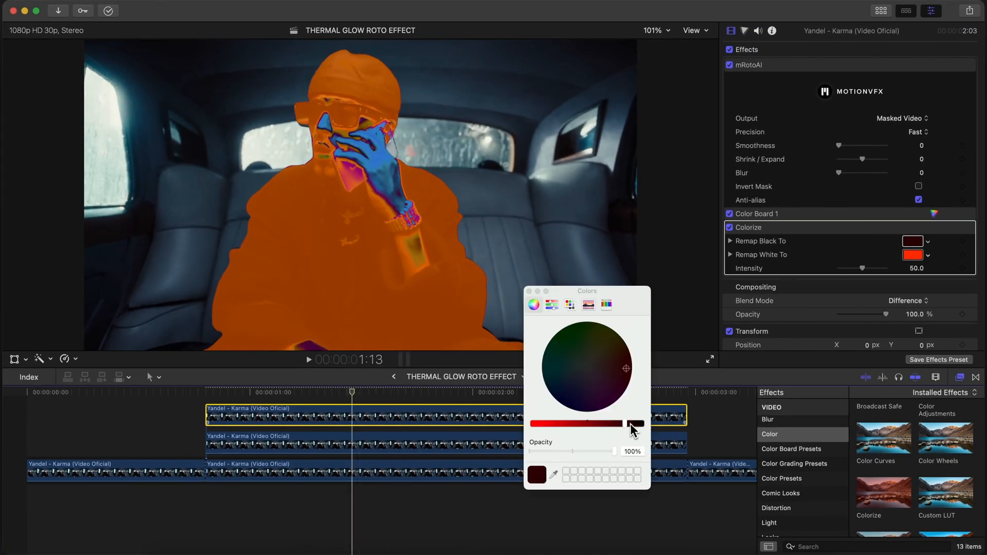
pyautogui.moveTo(633, 423); pyautogui.dragTo(559, 422)
pyautogui.moveTo(625, 358); pyautogui.dragTo(620, 332)
pyautogui.click(913, 255)
pyautogui.click(529, 291)
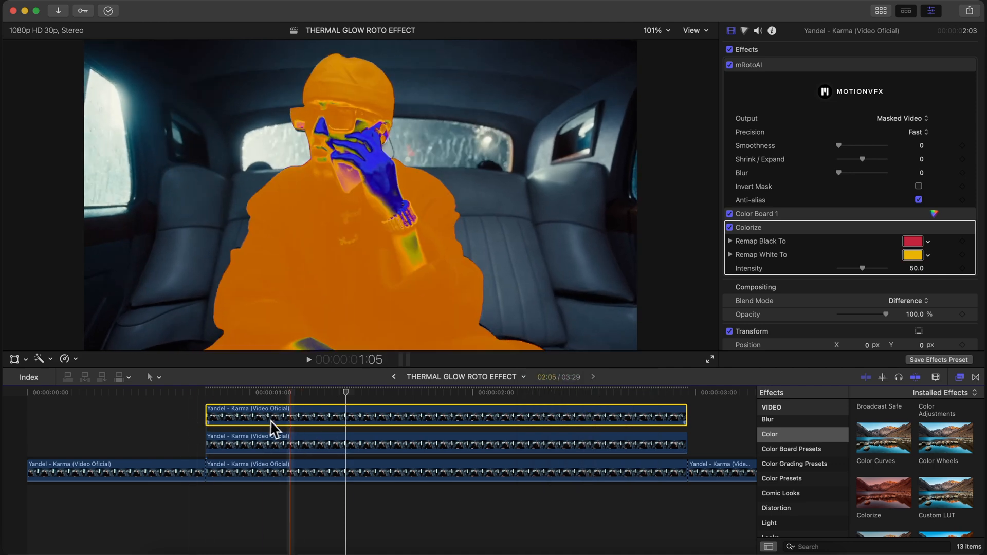
# Add a Flash transition from the Lights transitions at both cuts of the bottom video layer.
pyautogui.press('space')
pyautogui.press('space')
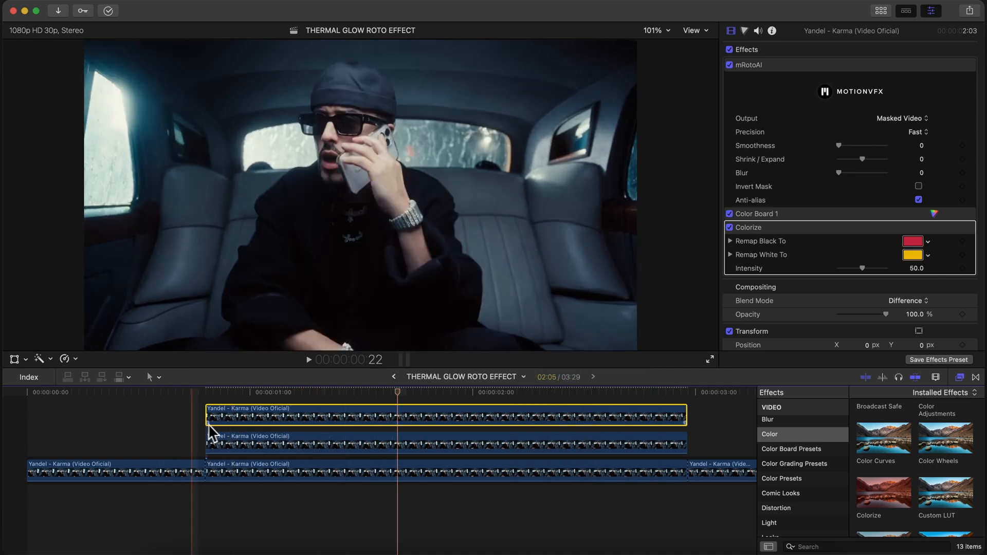
pyautogui.click(976, 377)
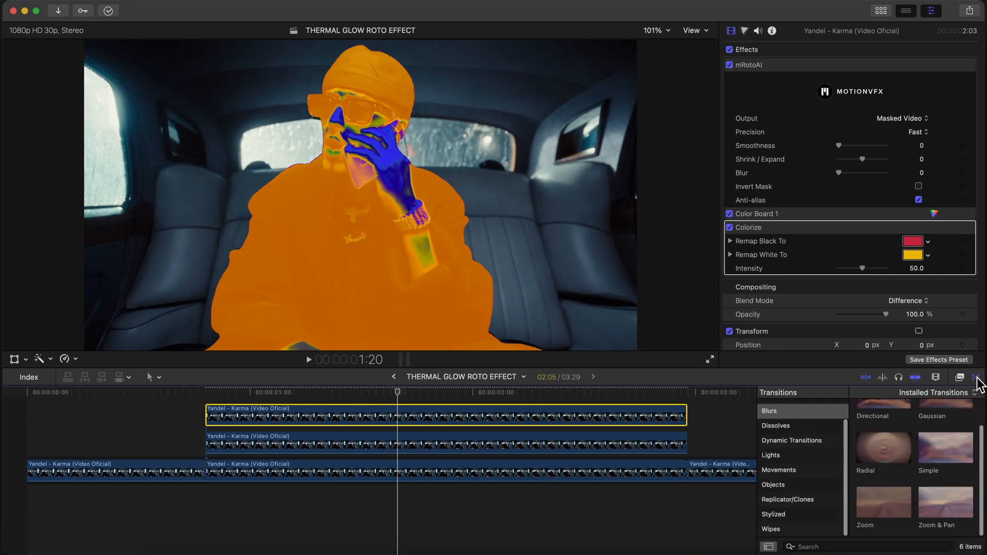
pyautogui.click(771, 455)
pyautogui.scroll(2, 897, 459)
pyautogui.moveTo(951, 424); pyautogui.dragTo(187, 475)
pyautogui.moveTo(253, 471); pyautogui.dragTo(11, 470)
pyautogui.moveTo(946, 424); pyautogui.dragTo(439, 449)
pyautogui.moveTo(932, 434); pyautogui.dragTo(541, 473)
pyautogui.moveTo(534, 474); pyautogui.dragTo(578, 475)
pyautogui.press('super+minus')
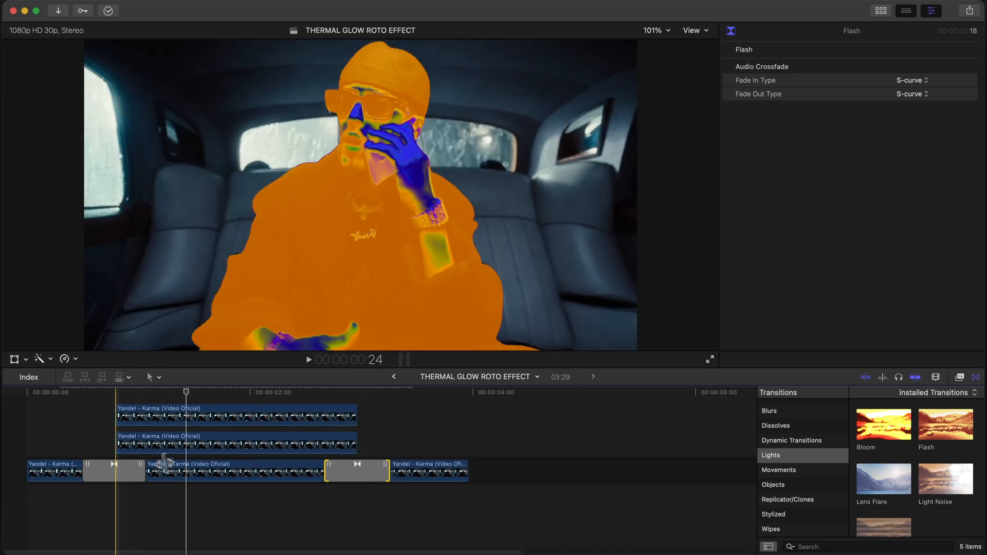
# Play the thermal glow sequence and scrub through it to check the flash transitions around the effect.
pyautogui.press('space')
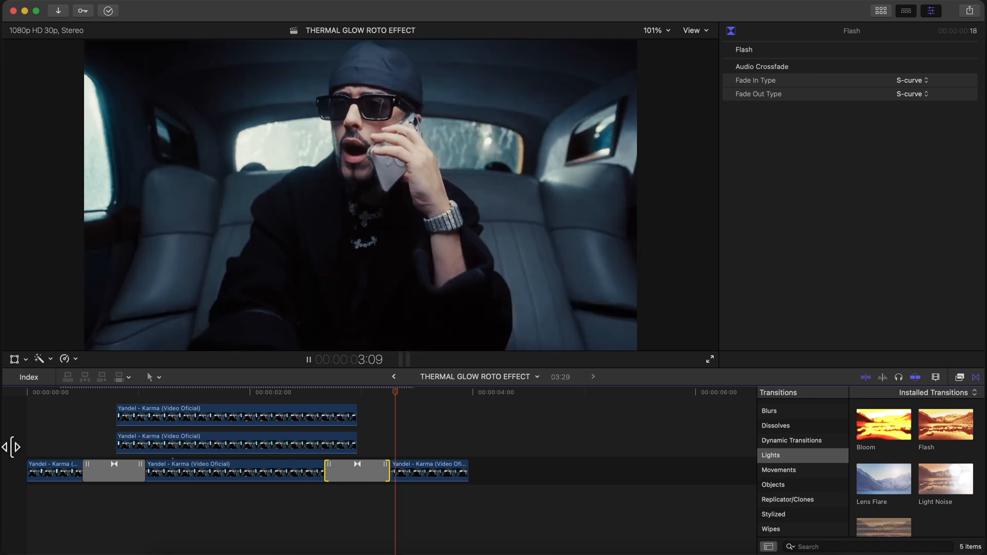
pyautogui.press('space')
pyautogui.moveTo(276, 391); pyautogui.dragTo(246, 389)
pyautogui.press('super+equal')
pyautogui.moveTo(336, 389)
pyautogui.mouseDown()
pyautogui.moveTo(317, 388)
pyautogui.moveTo(333, 389)
pyautogui.mouseUp()
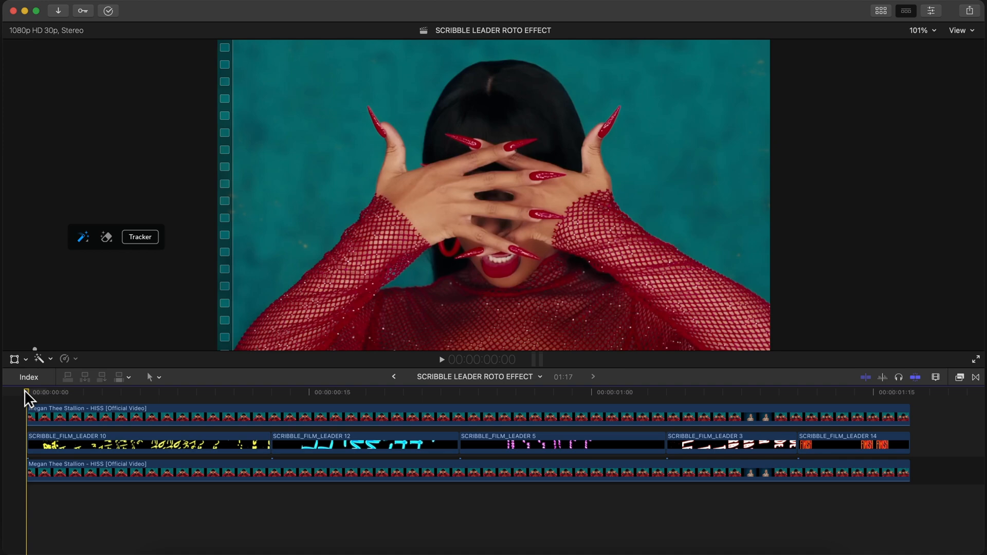
# Play and scrub through the scribble leader sequence to examine how the film leaders appear behind the woman.
pyautogui.press('space')
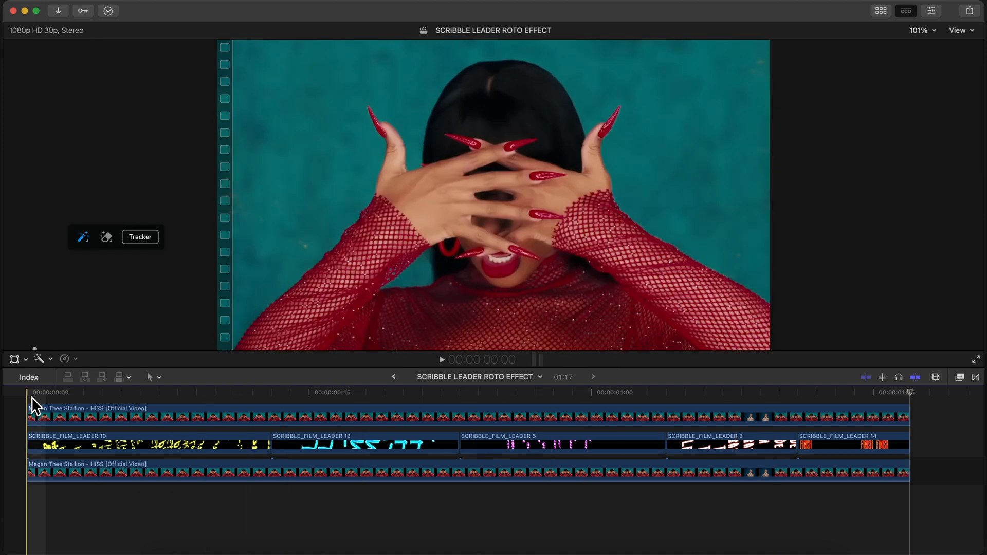
pyautogui.press('space')
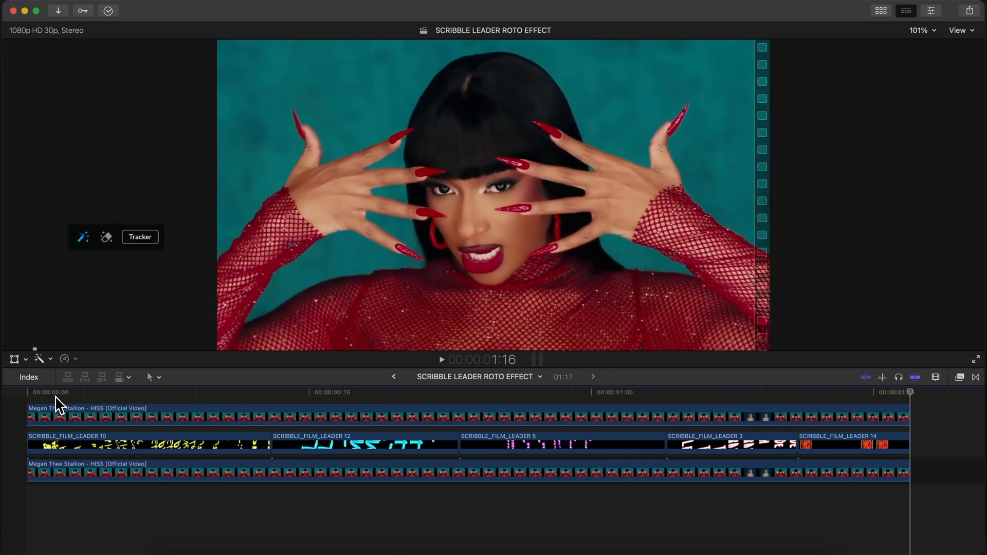
pyautogui.press('space')
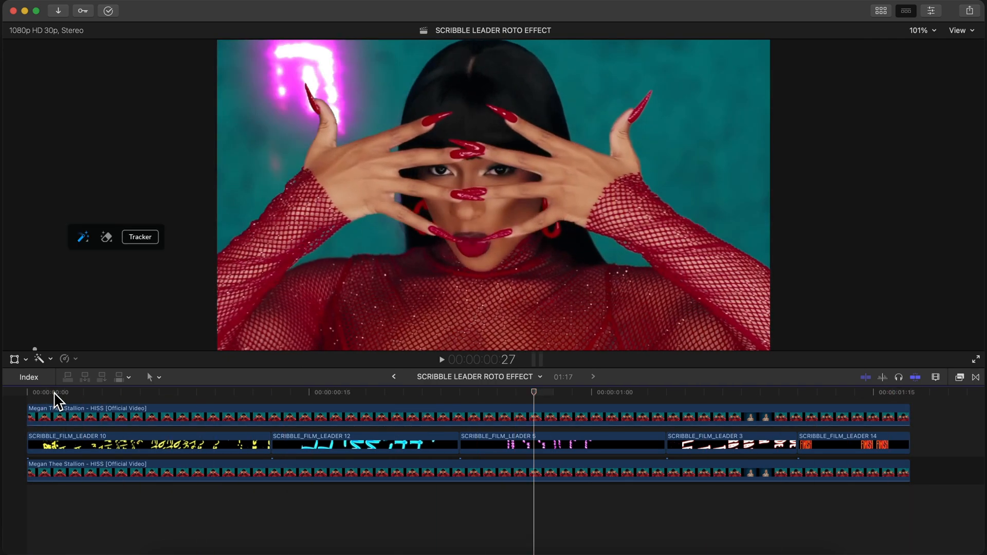
pyautogui.press('space')
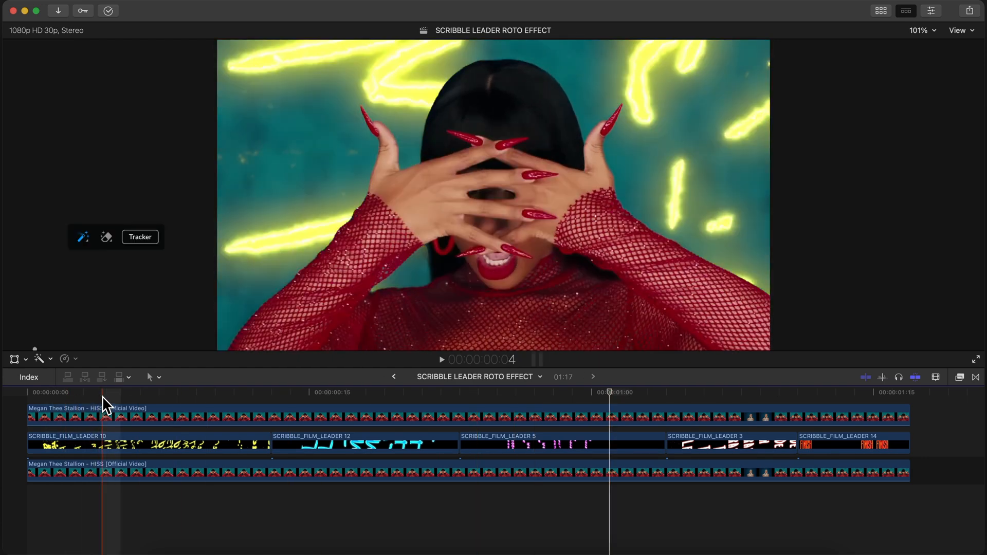
pyautogui.press('space')
pyautogui.press('space')
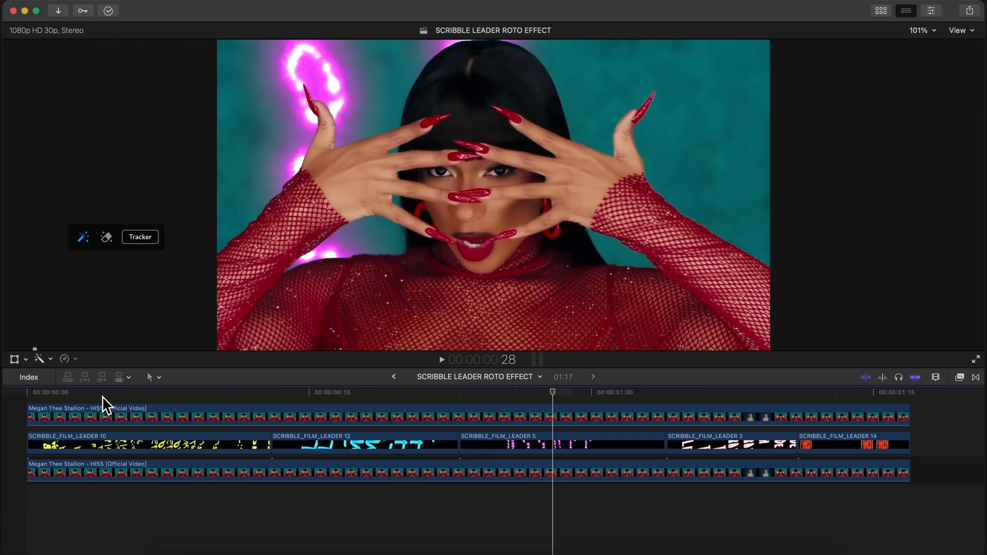
pyautogui.moveTo(318, 392); pyautogui.dragTo(433, 405)
pyautogui.moveTo(516, 433); pyautogui.dragTo(300, 423)
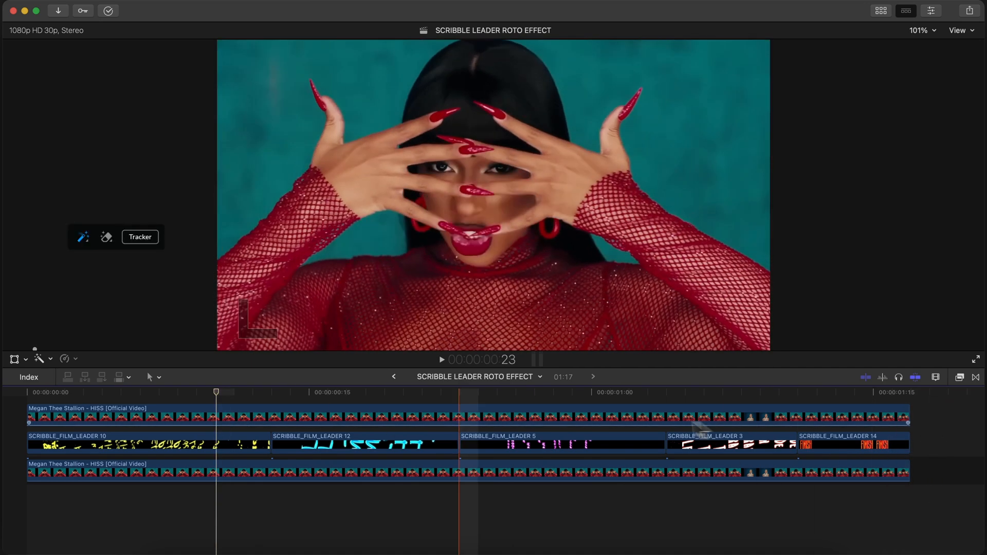
pyautogui.click(438, 393)
pyautogui.click(809, 393)
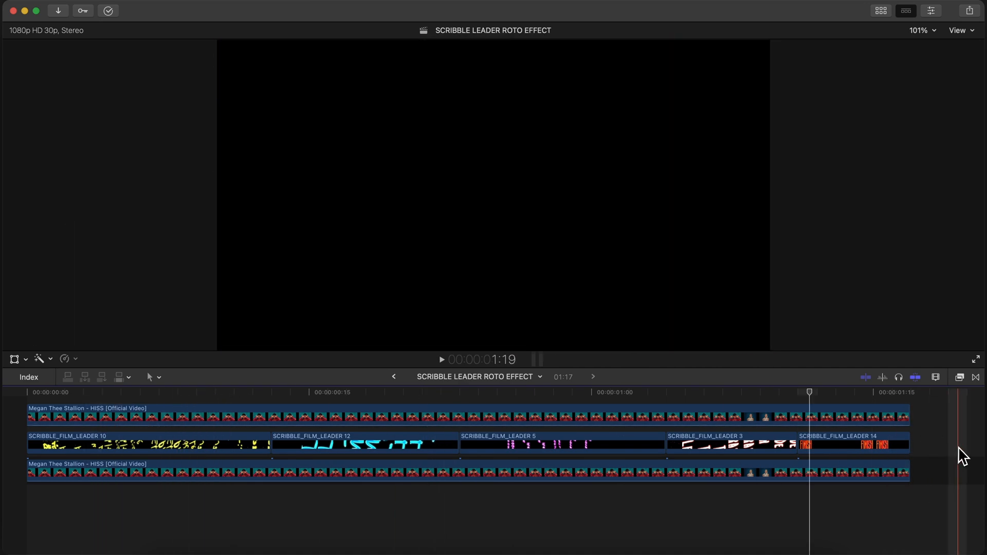
# Disable all the scribble film leader clips and the masked top clip, and duplicate the bottom clip directly above itself.
pyautogui.moveTo(972, 450); pyautogui.dragTo(15, 446)
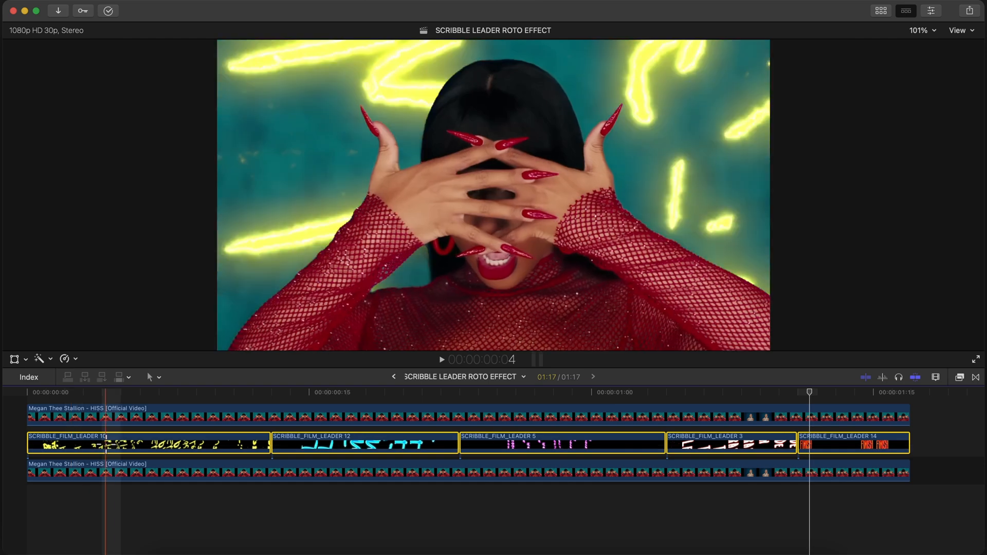
pyautogui.press('v')
pyautogui.click(153, 413)
pyautogui.press('v')
pyautogui.click(122, 470)
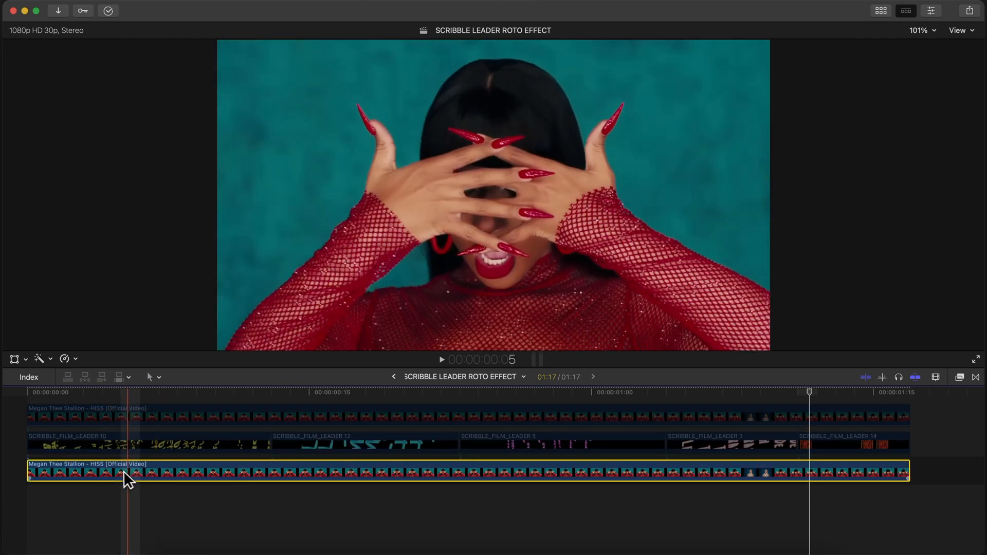
pyautogui.moveTo(130, 462); pyautogui.dragTo(132, 451)
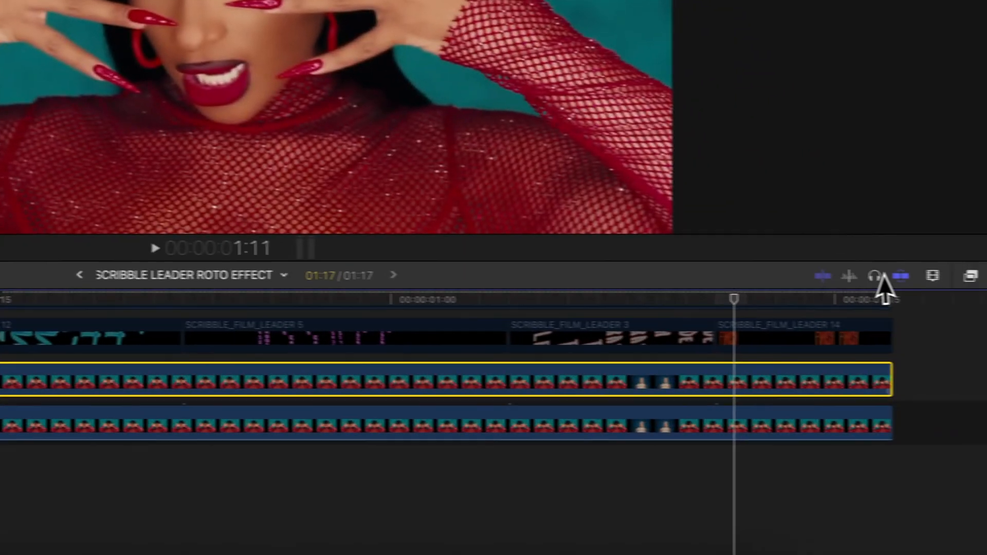
# Apply the mRotoAI effect to the duplicated clip and track the woman's mask through it.
pyautogui.click(970, 276)
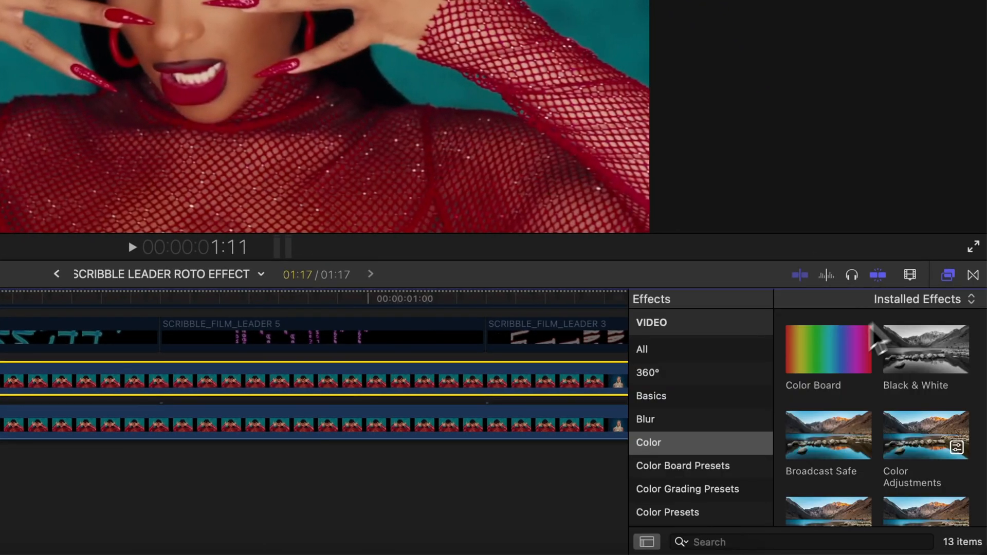
pyautogui.scroll(-8, 643, 480)
pyautogui.click(686, 409)
pyautogui.click(846, 370)
pyautogui.moveTo(847, 374); pyautogui.dragTo(205, 383)
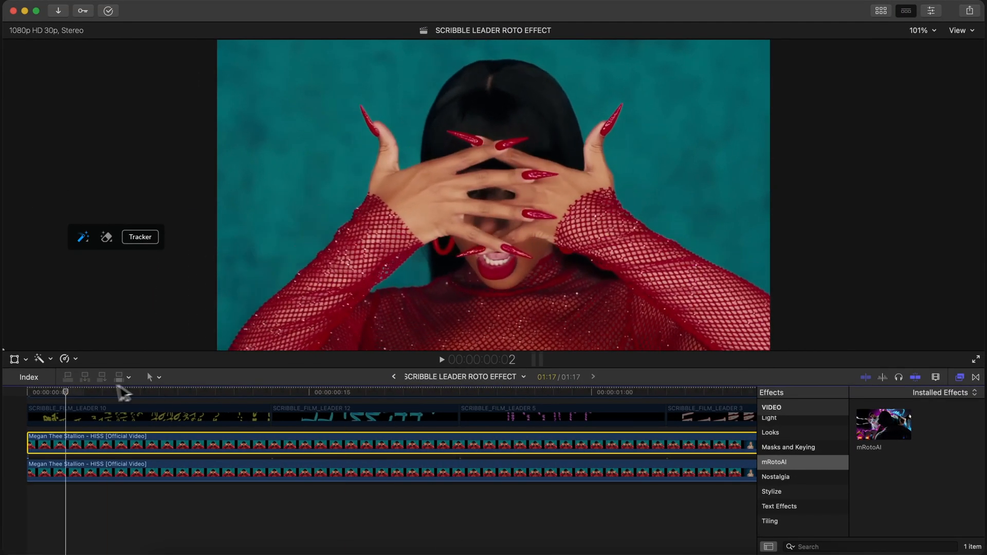
pyautogui.click(957, 378)
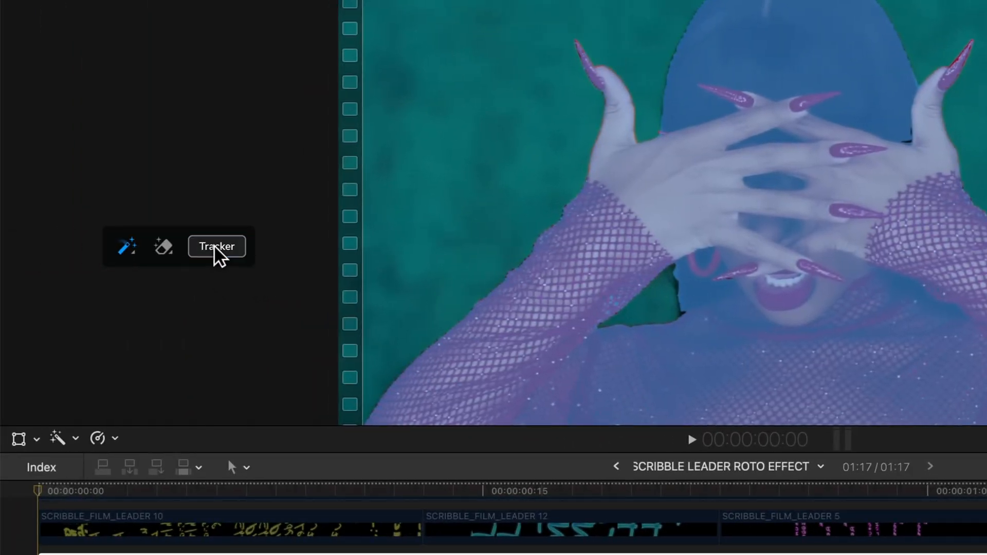
pyautogui.click(6, 254)
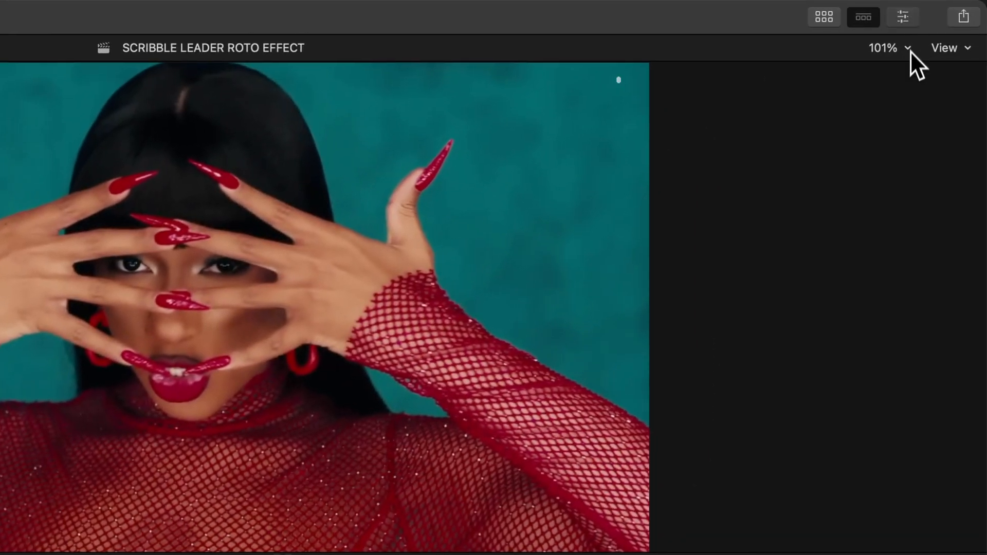
# Try the Mask Only and Merged outputs of mRotoAI on the top clip, and return the output to Masked Video.
pyautogui.click(931, 11)
pyautogui.click(863, 186)
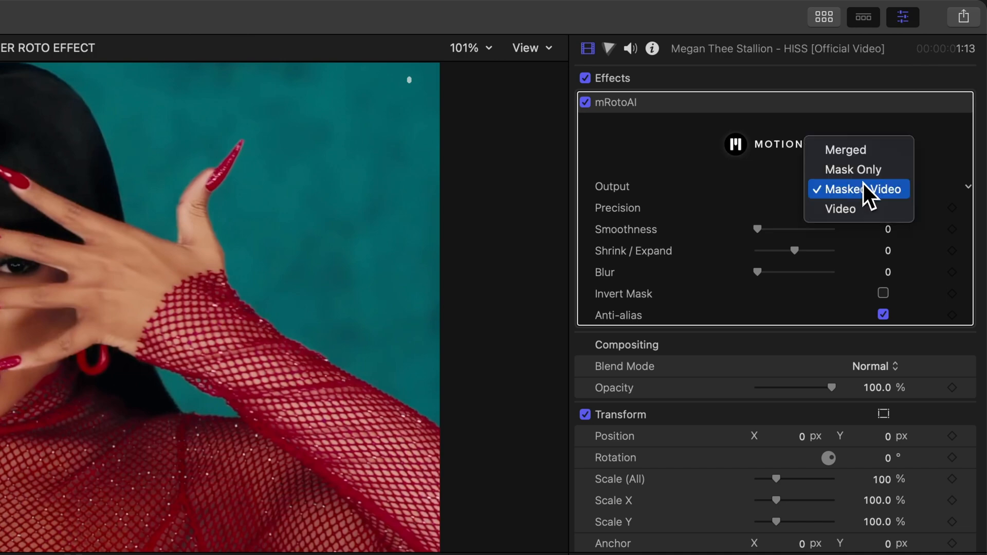
pyautogui.click(864, 171)
pyautogui.click(873, 175)
pyautogui.click(854, 166)
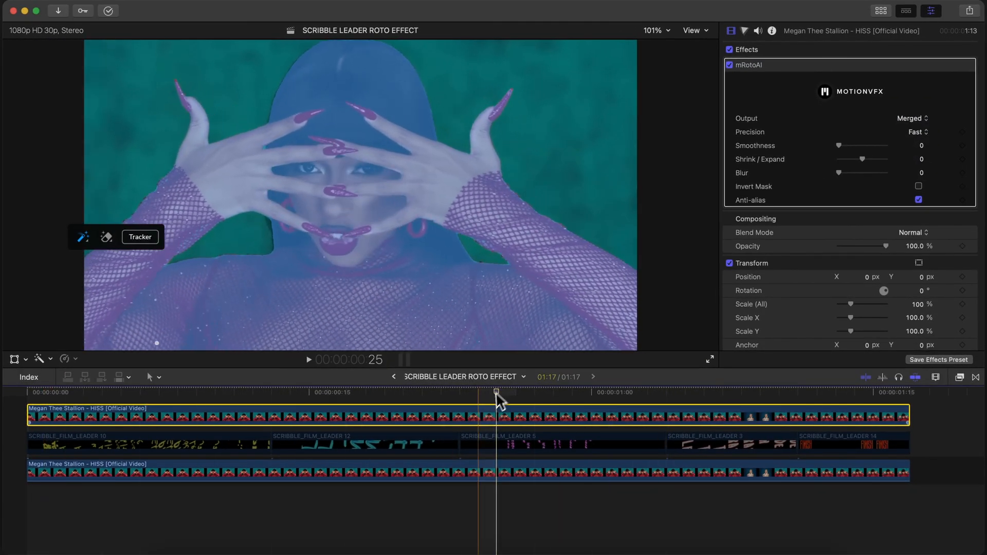
pyautogui.click(923, 145)
pyautogui.click(931, 11)
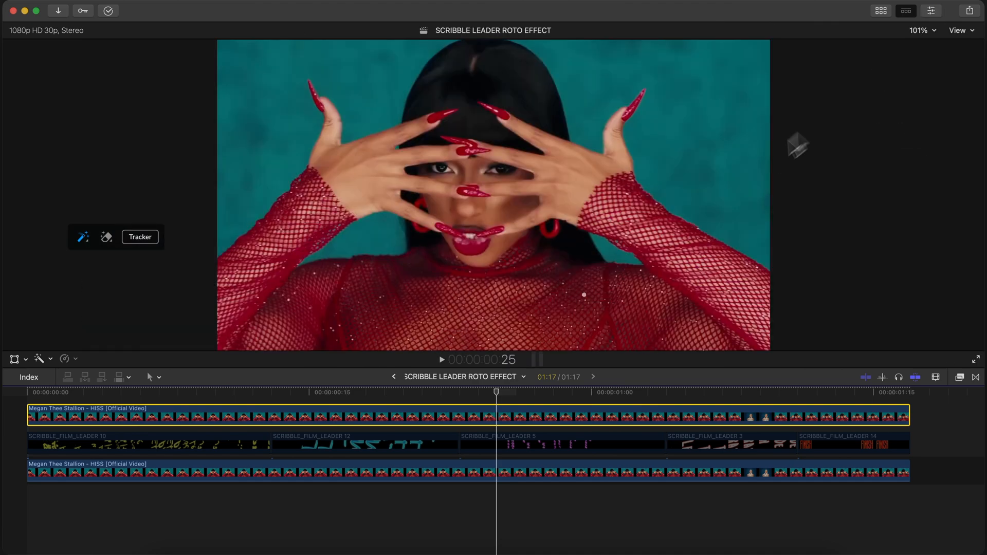
# Disable the masked top clip and re-enable the scribble film leader clips 10, 12, 5, 3 and 14.
pyautogui.press('v')
pyautogui.click(60, 446)
pyautogui.press('space')
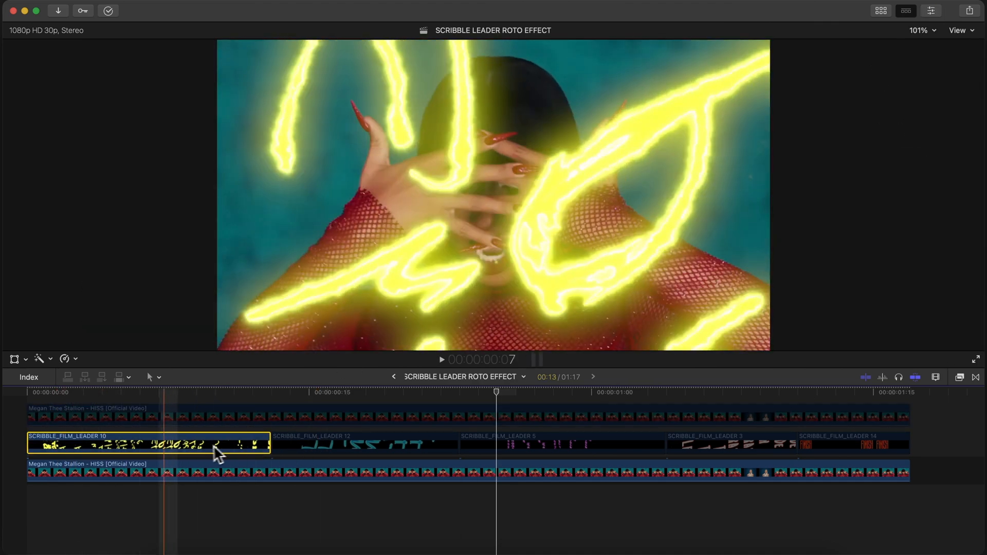
pyautogui.press('space')
pyautogui.click(326, 451)
pyautogui.press('v')
pyautogui.click(459, 447)
pyautogui.click(484, 448)
pyautogui.press('v')
pyautogui.click(723, 448)
pyautogui.press('v')
pyautogui.click(804, 449)
pyautogui.press('v')
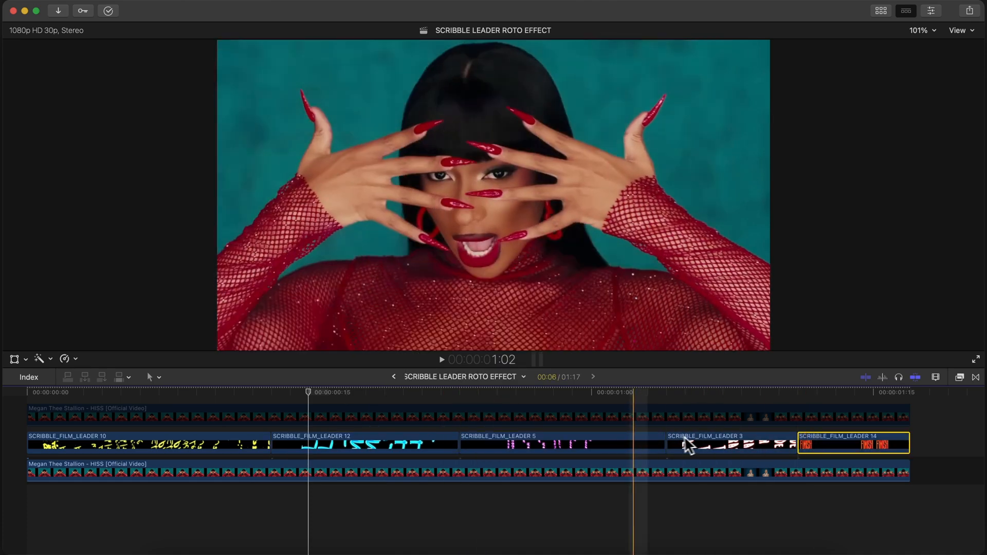
# Play the sequence without the masked layer to see the scribbles over the woman.
pyautogui.press('space')
pyautogui.press('space')
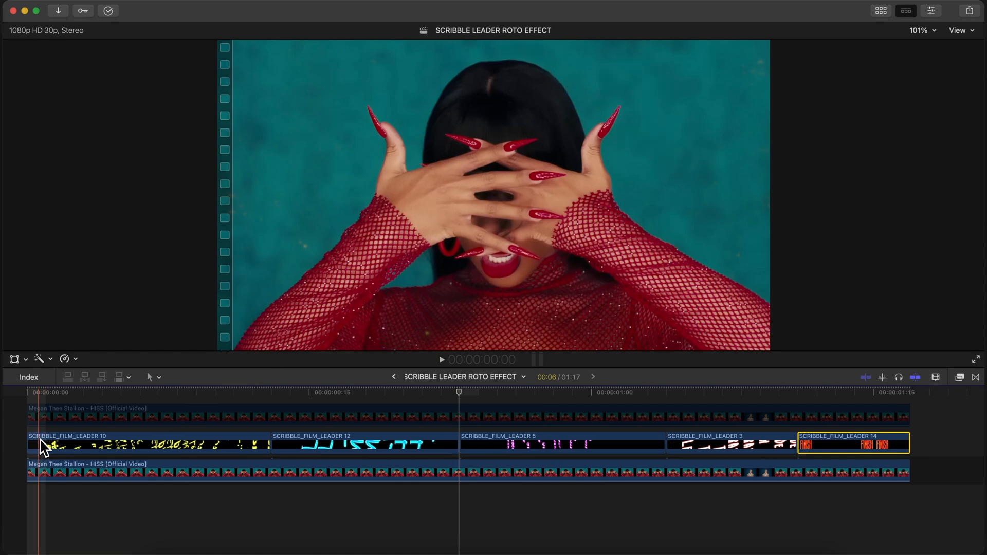
pyautogui.press('space')
pyautogui.press('space')
# Re-enable the masked top clip above the scribble leaders and play the layered sequence.
pyautogui.click(120, 420)
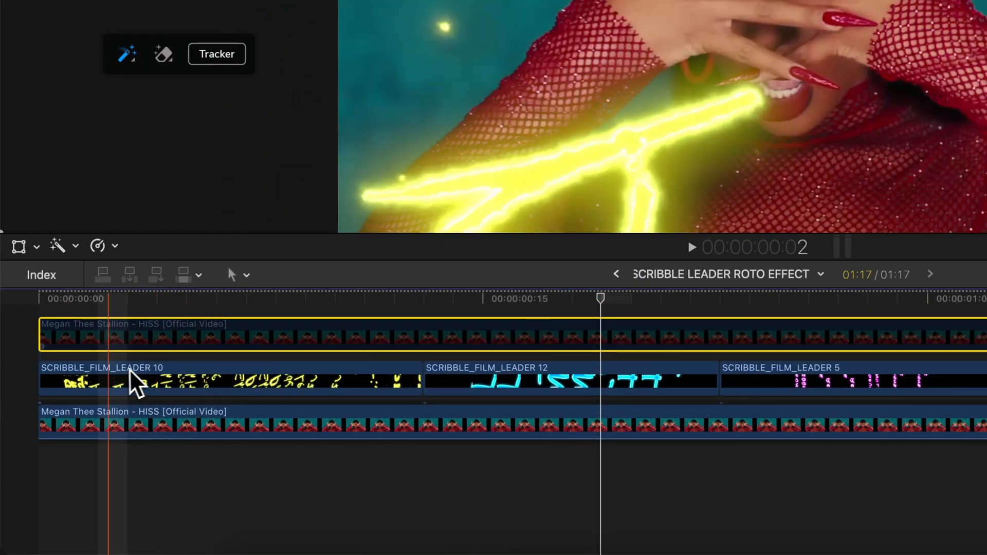
pyautogui.click(519, 419)
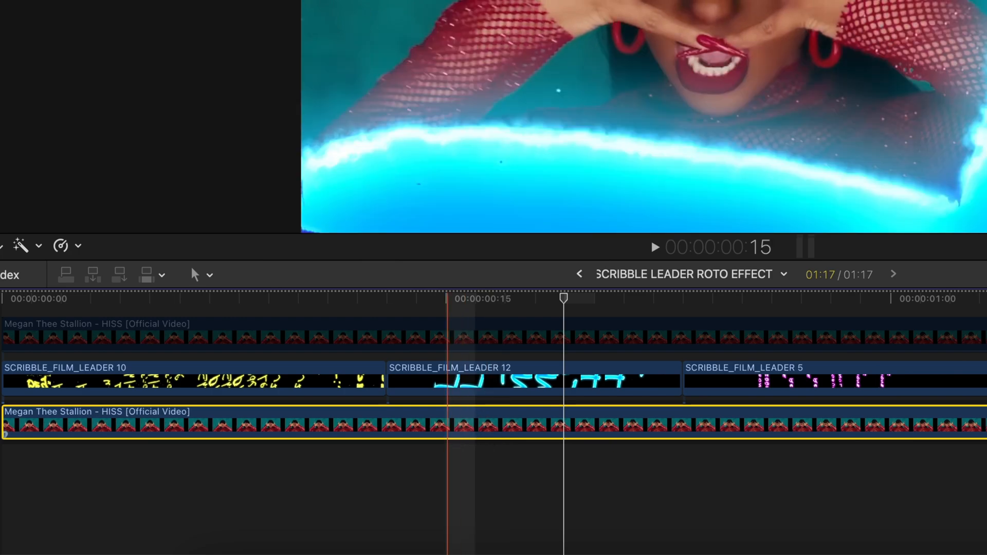
pyautogui.click(322, 383)
pyautogui.click(302, 337)
pyautogui.press('space')
pyautogui.press('space')
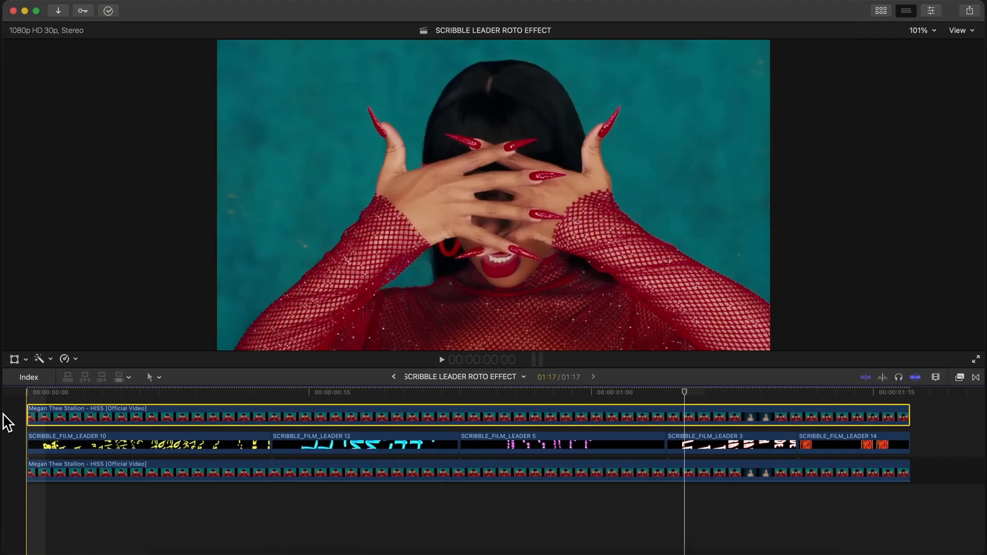
pyautogui.press('space')
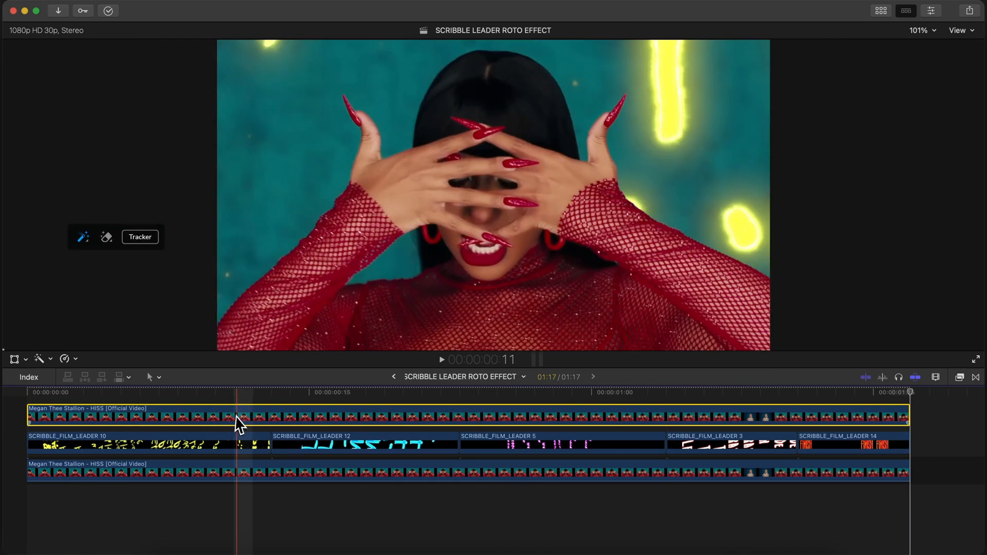
# Disable the existing SCRIBBLE_FILM_LEADER 12 clip and place a fresh copy from the media browser below the masked clip, starting near frame 8.
pyautogui.click(778, 445)
pyautogui.click(880, 13)
pyautogui.scroll(15, 209, 139)
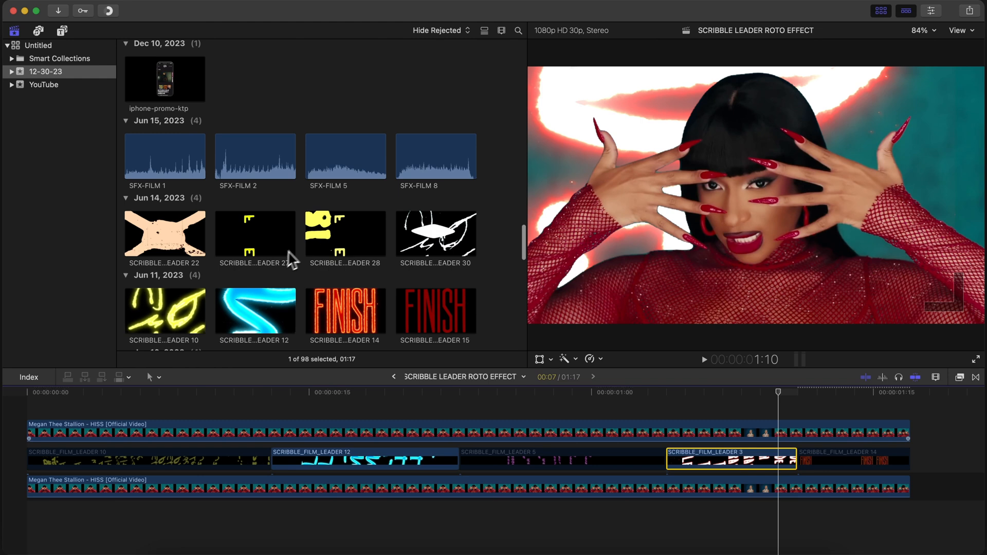
pyautogui.scroll(-3, 278, 262)
pyautogui.click(250, 267)
pyautogui.click(334, 455)
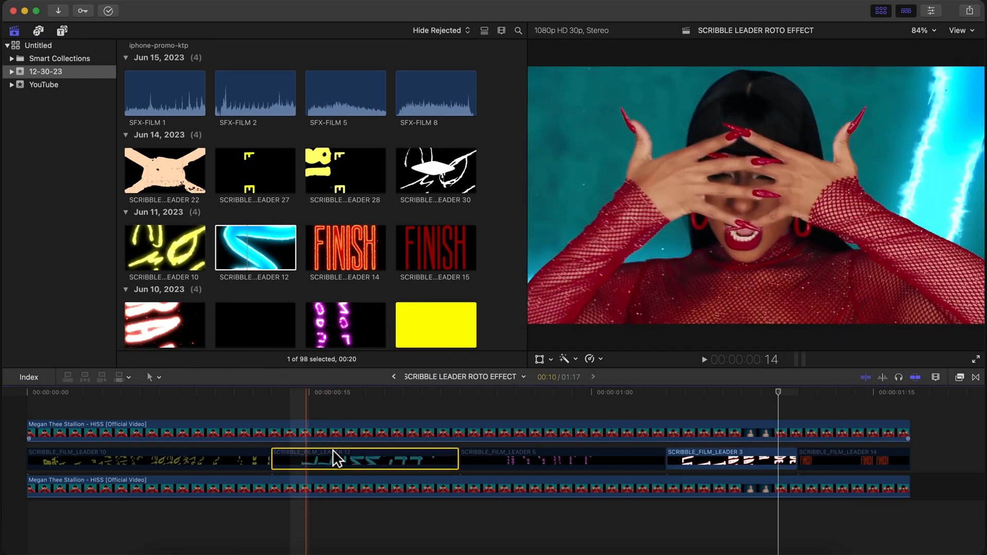
pyautogui.moveTo(235, 249)
pyautogui.mouseDown()
pyautogui.moveTo(222, 389)
pyautogui.moveTo(183, 442)
pyautogui.moveTo(150, 414)
pyautogui.mouseUp()
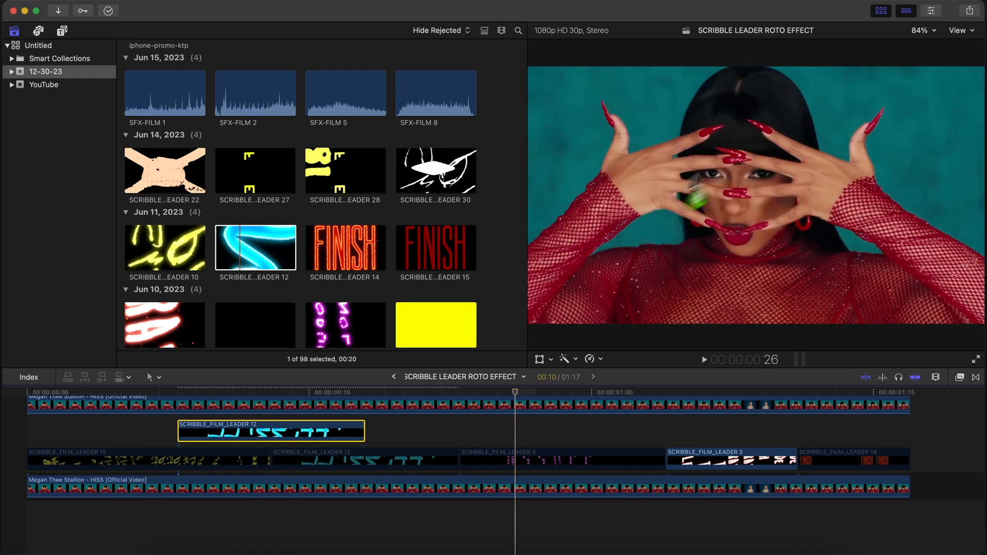
pyautogui.click(881, 10)
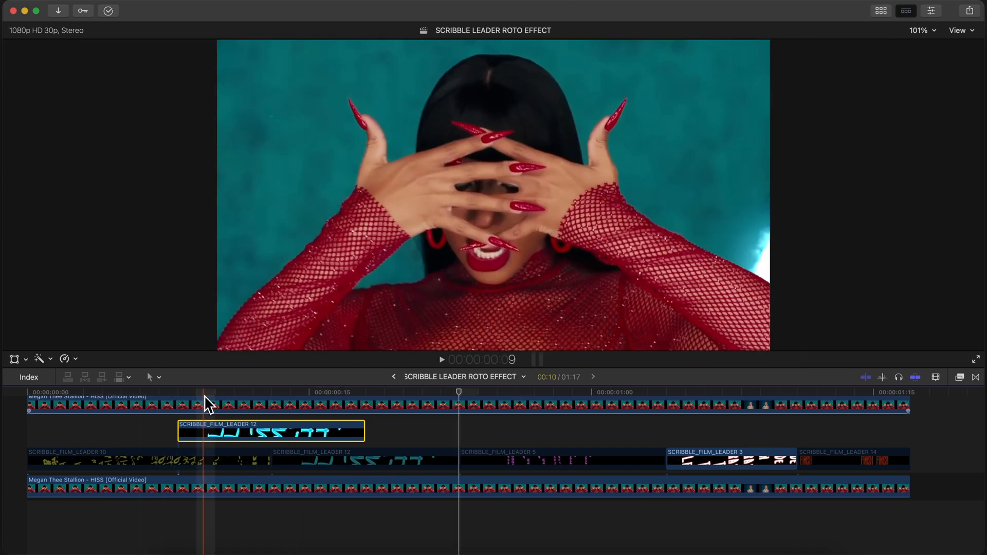